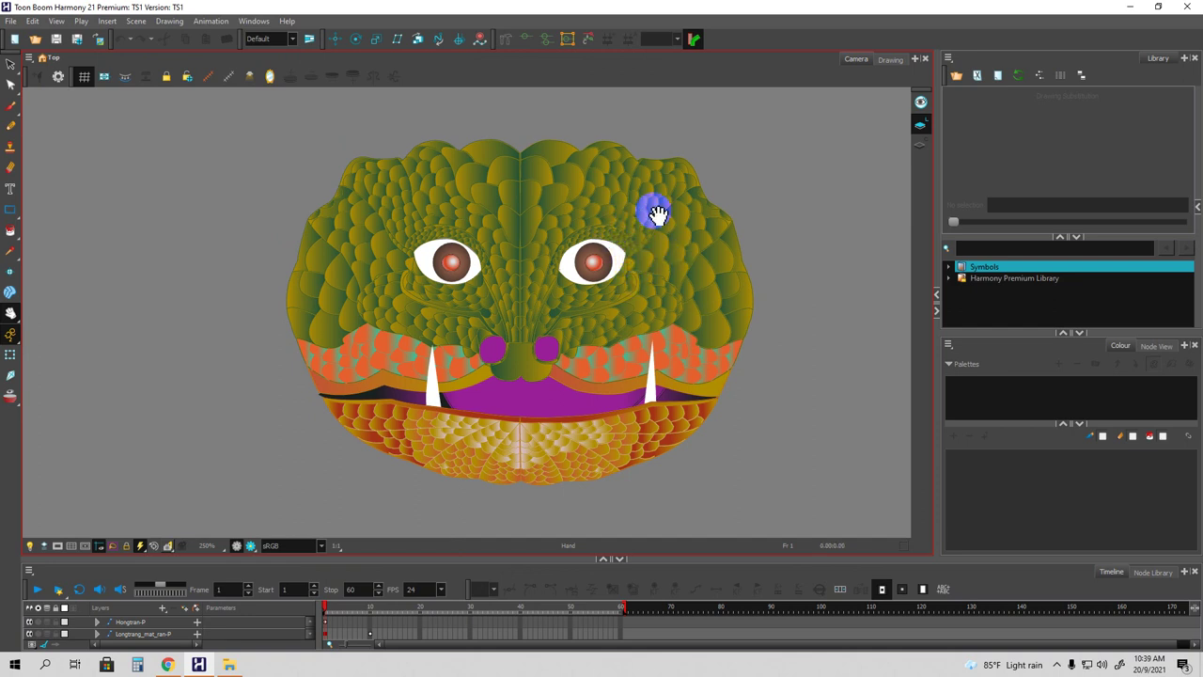
Add a vector drawing layer named Sung above the existing layers of the snake head.
drag(655, 201, 645, 213)
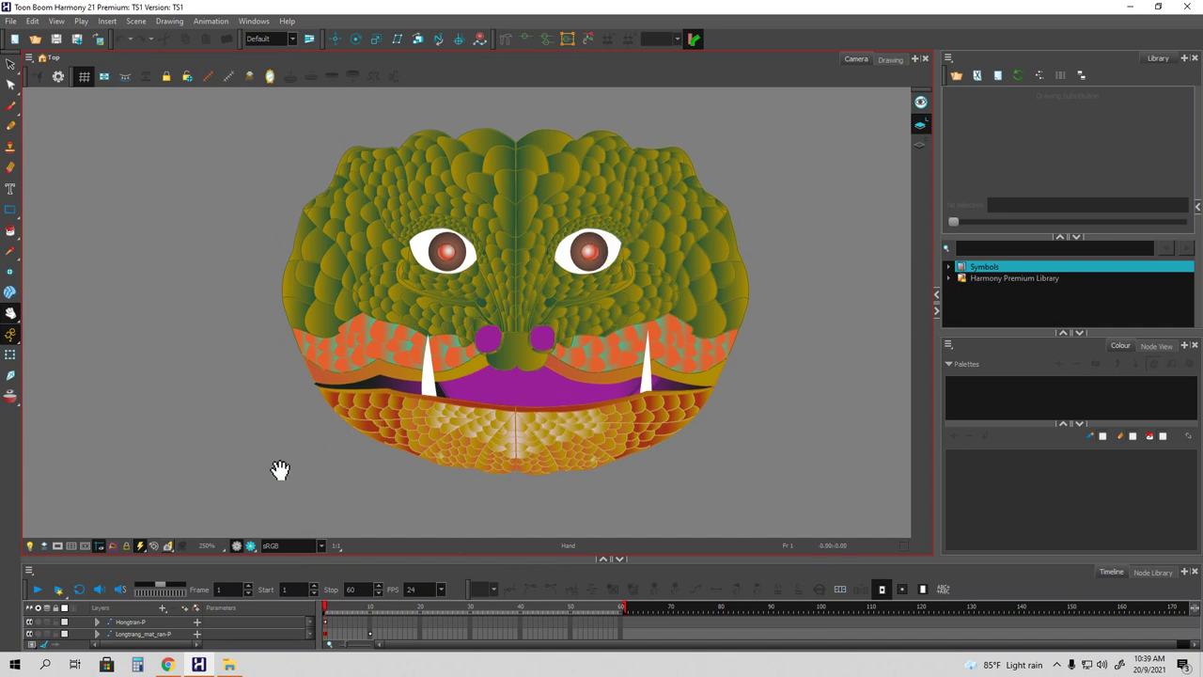
drag(254, 558, 250, 528)
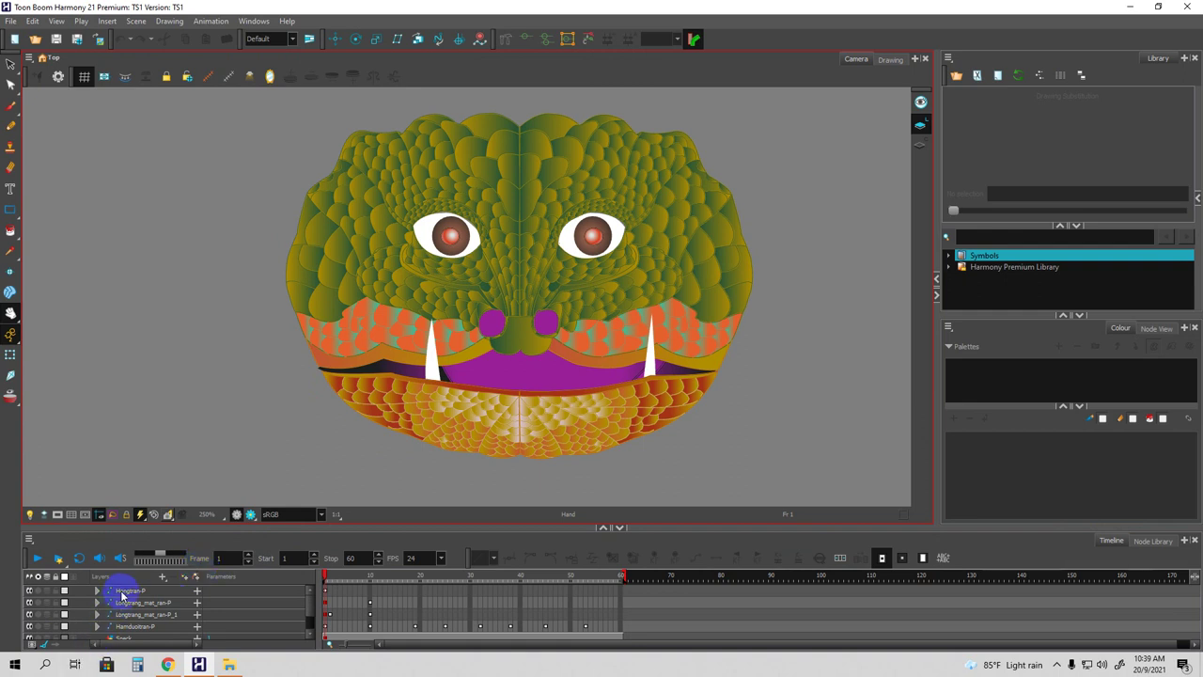
click(160, 579)
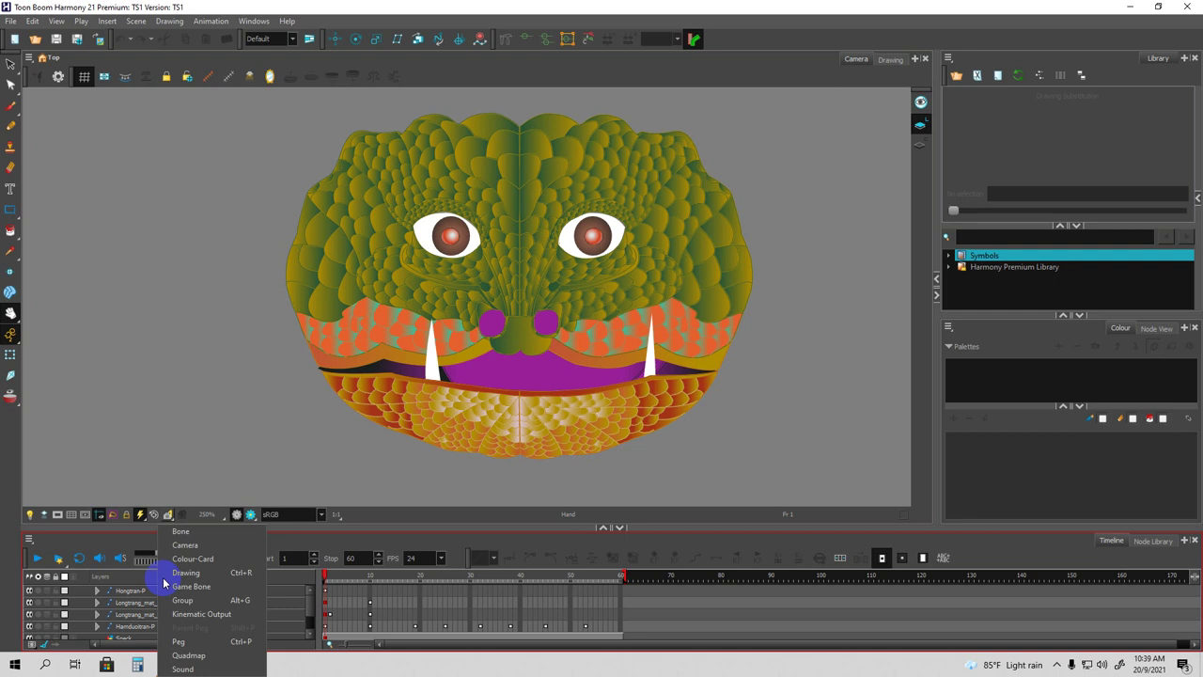
click(171, 574)
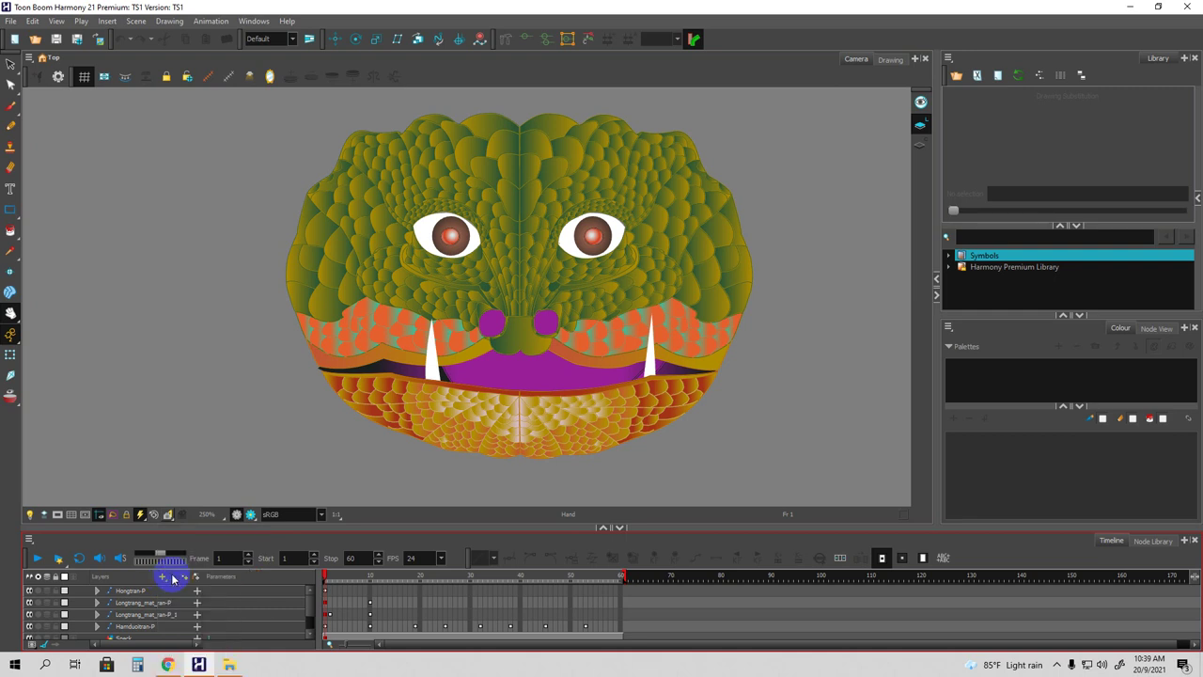
text(Sung)
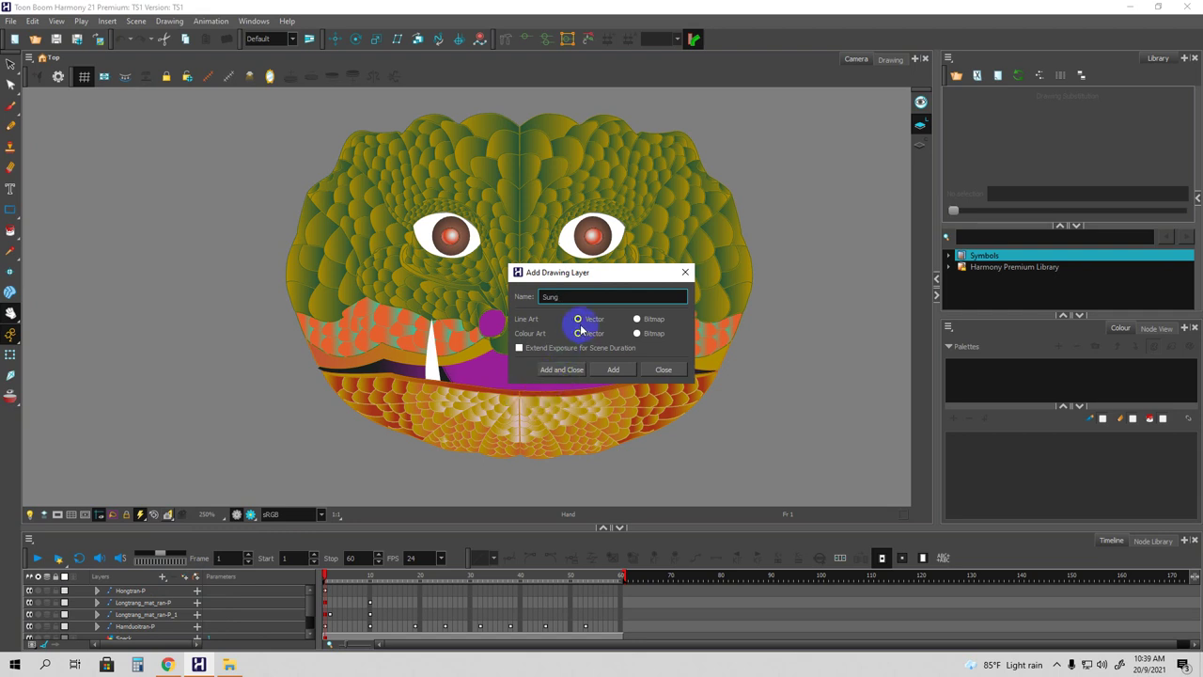
click(614, 369)
click(662, 370)
Create empty drawings in every frame of the Sung layer from frame 1 to 59.
click(321, 588)
drag(324, 592, 616, 595)
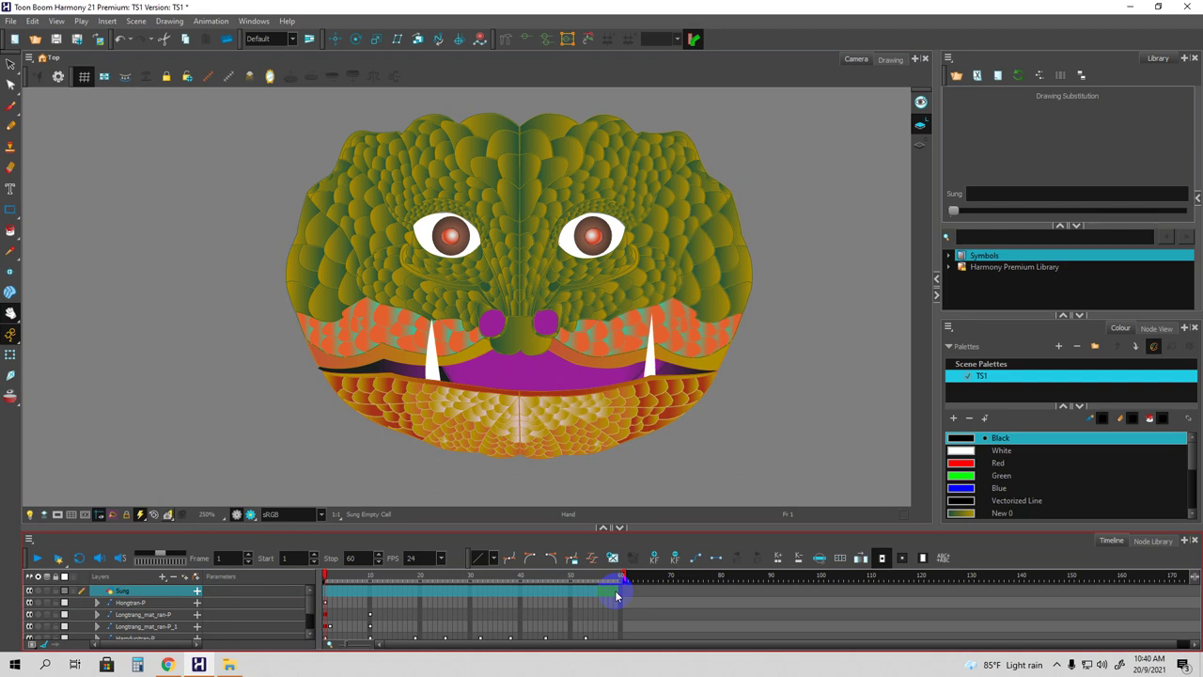
key(alt+shift+r)
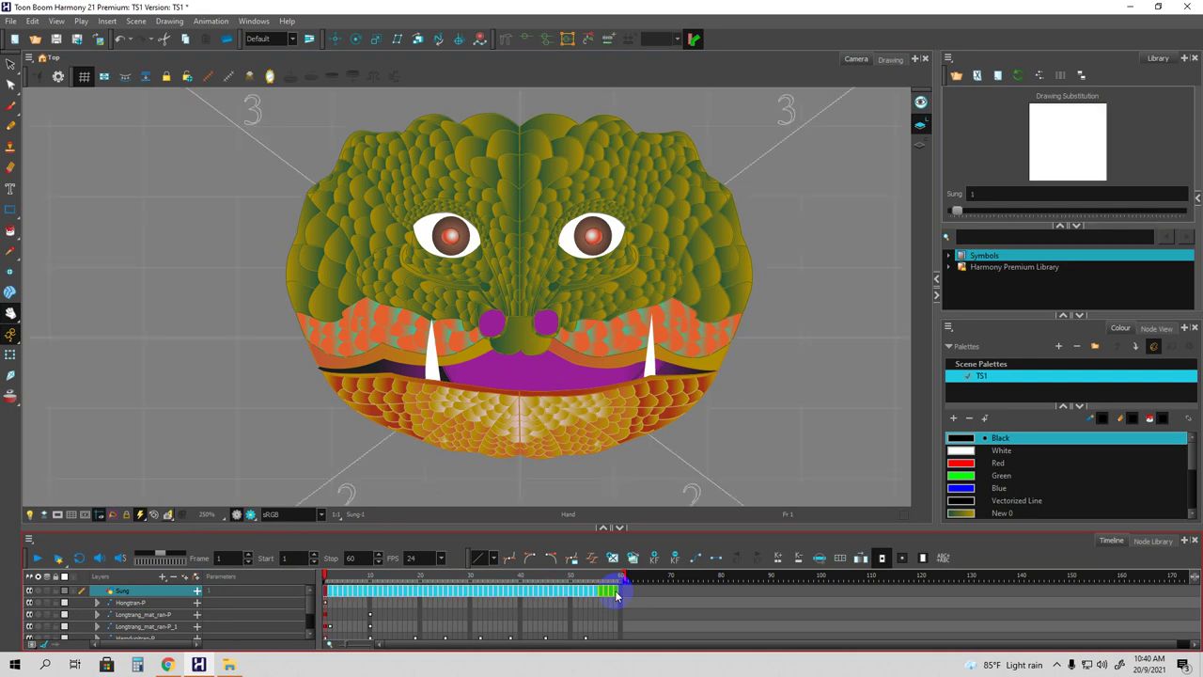
Delete the Sung drawings from frame 2 onward and extend the first drawing's exposure to frame 59.
click(735, 477)
click(388, 590)
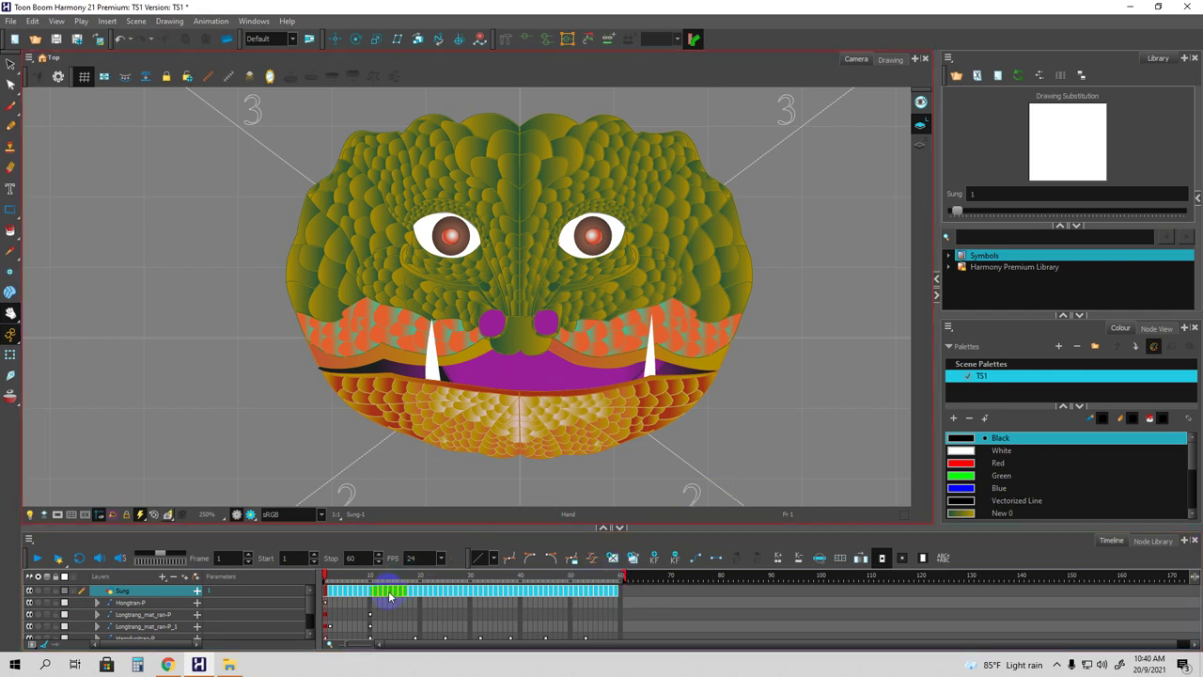
click(331, 592)
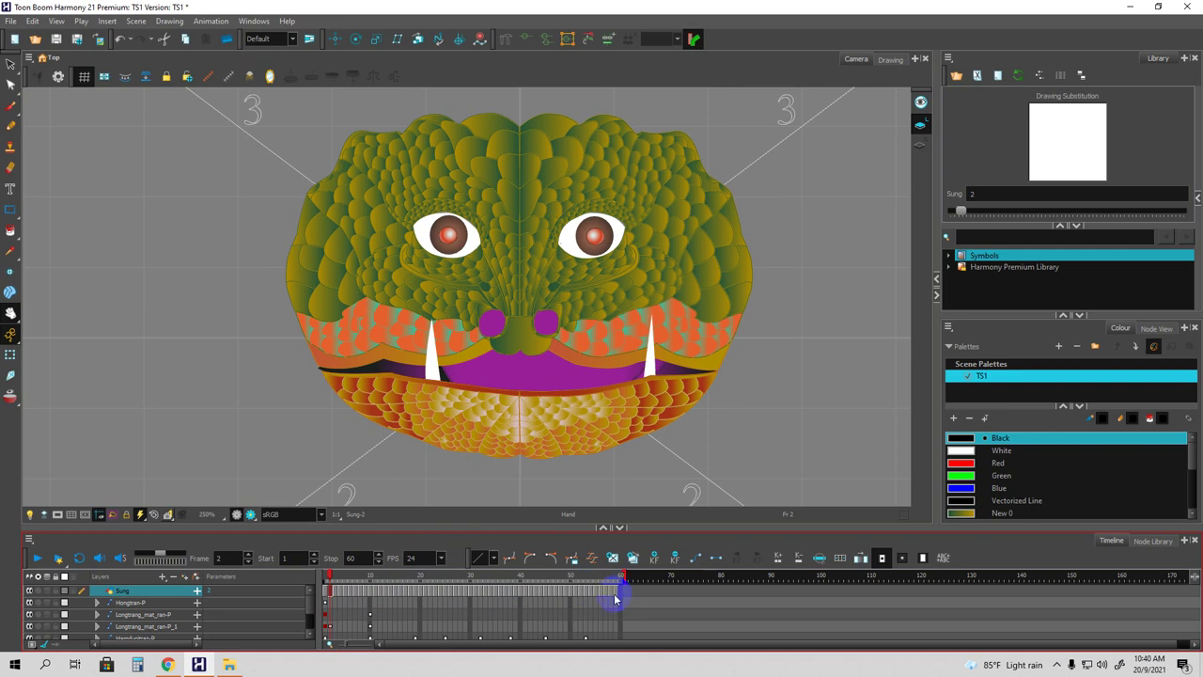
drag(616, 598, 616, 597)
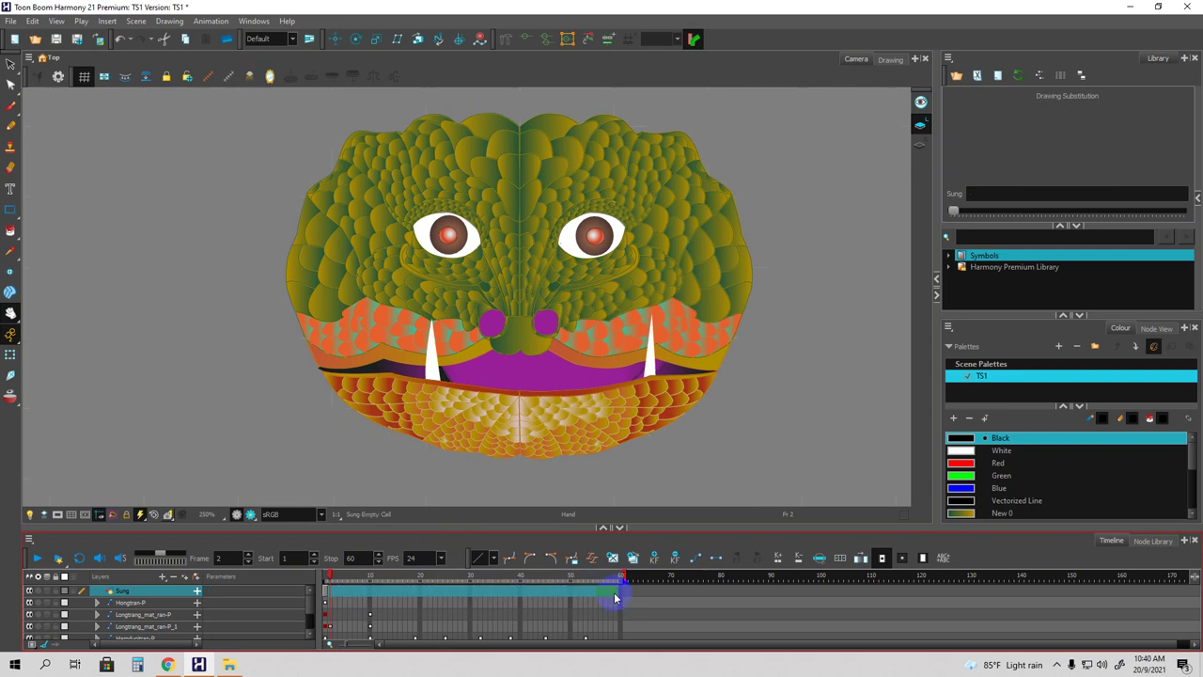
key(Delete)
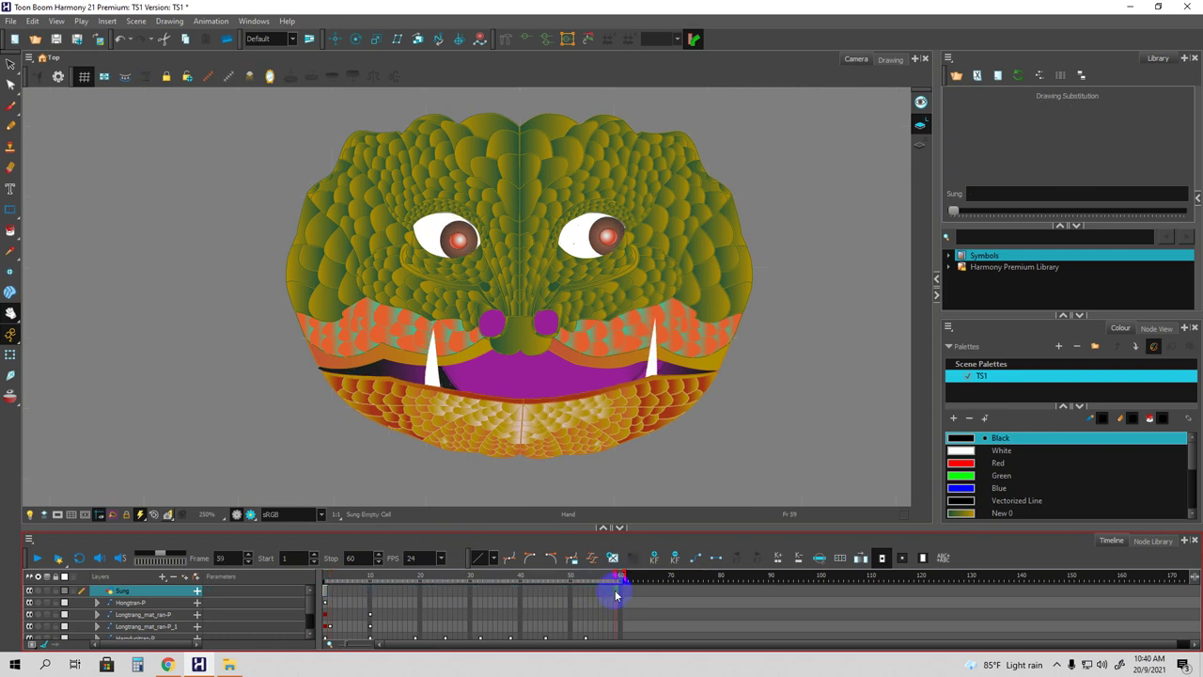
key(F5)
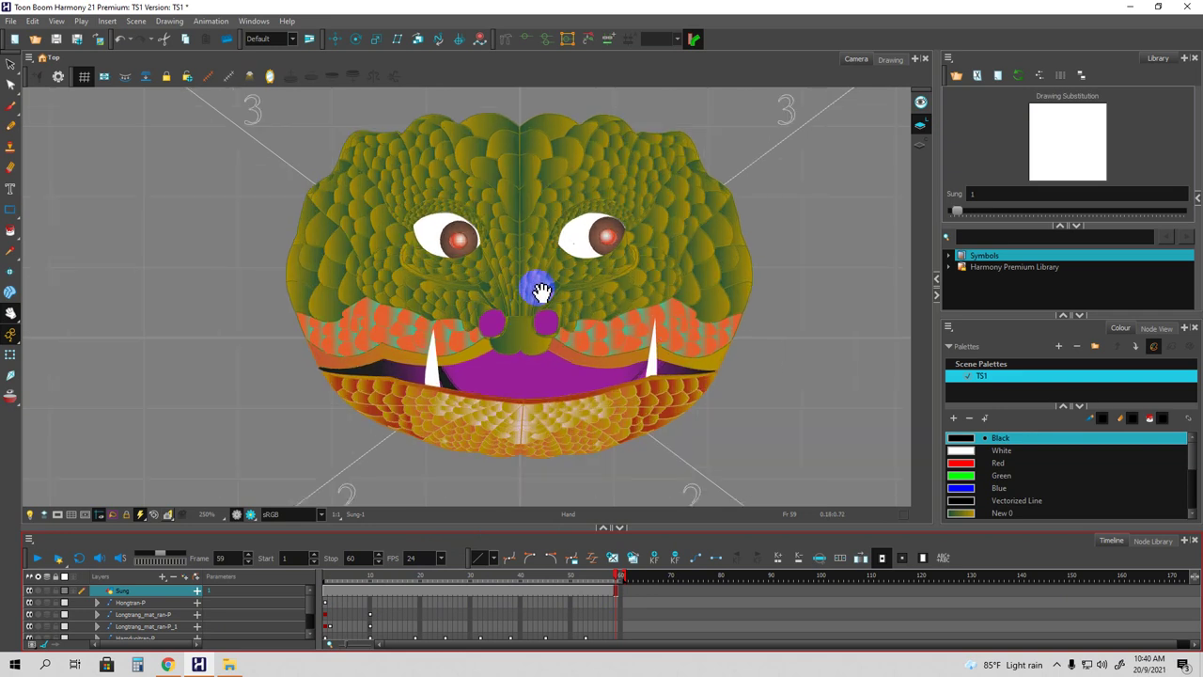
Show the Sung drawing in the Drawing view with the light table on, framed on the snake head.
scroll(542, 291, up, 2)
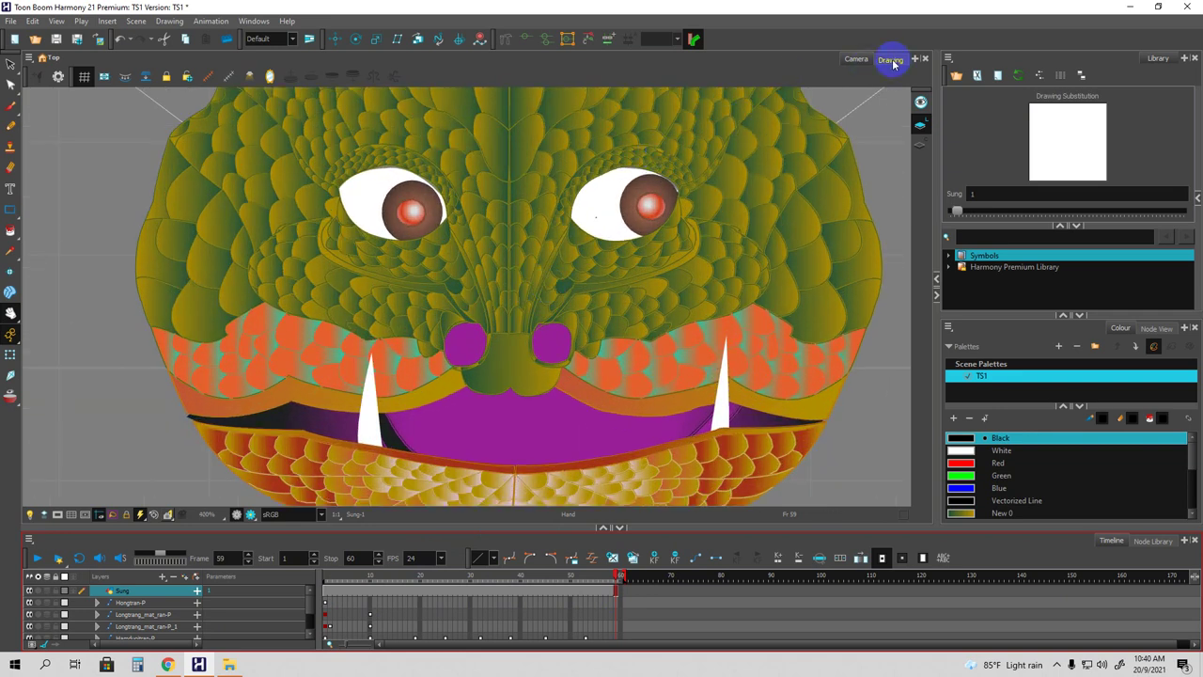
click(890, 60)
click(104, 76)
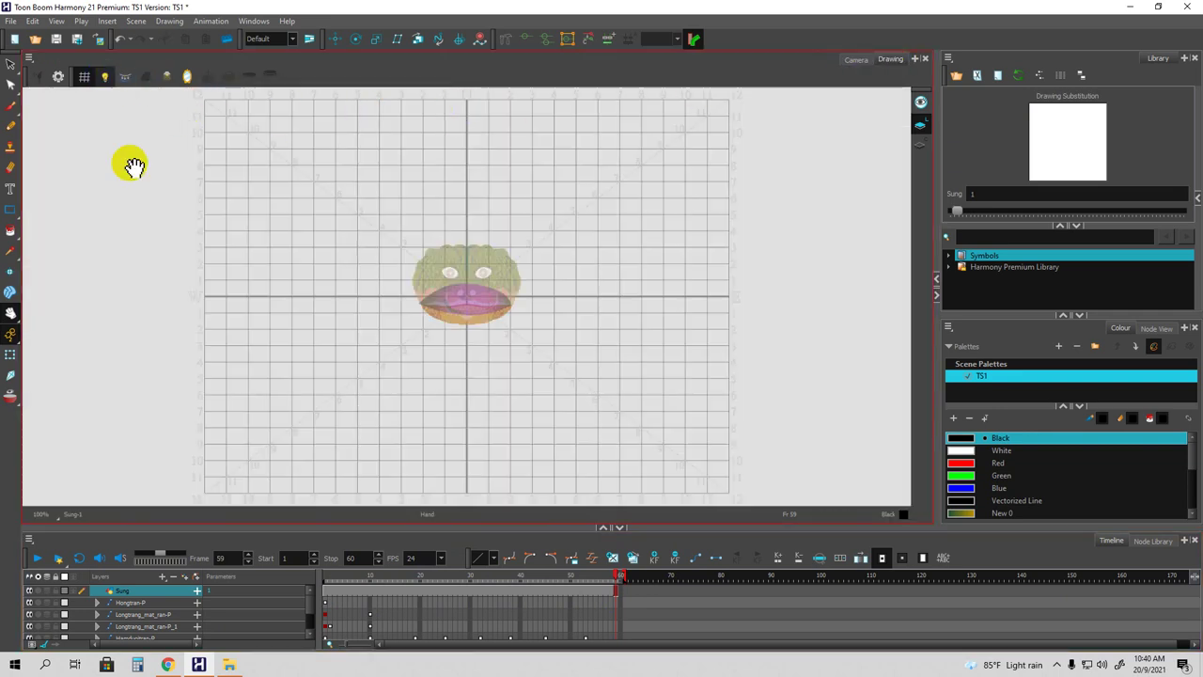
scroll(445, 302, up, 5)
drag(558, 236, 521, 316)
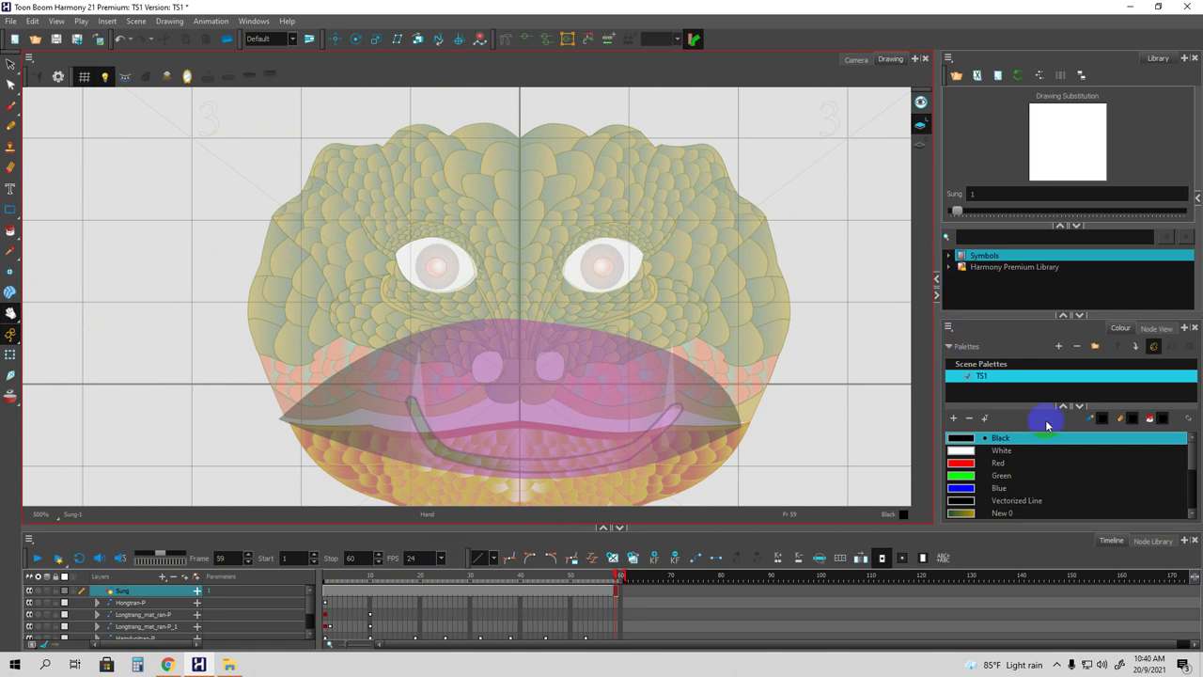
With the Line tool and the orange-brown New 2 colour, draw a curved horn base over the scales above the right-hand eye.
drag(1195, 462, 1192, 483)
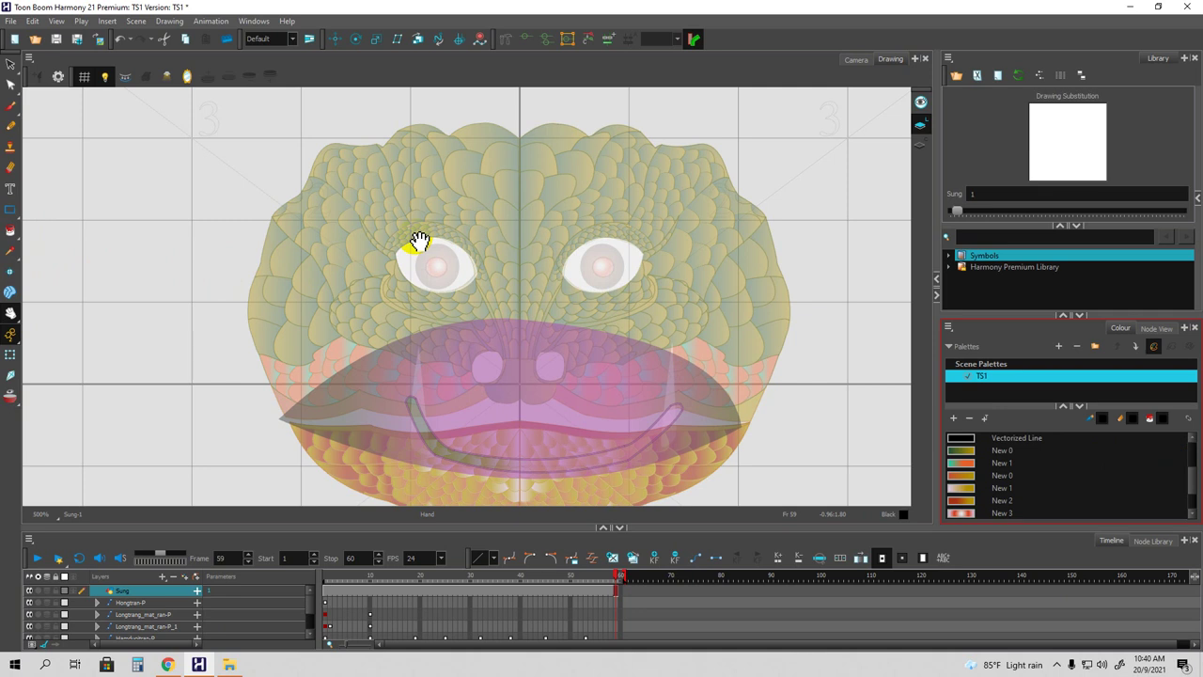
drag(422, 211, 424, 212)
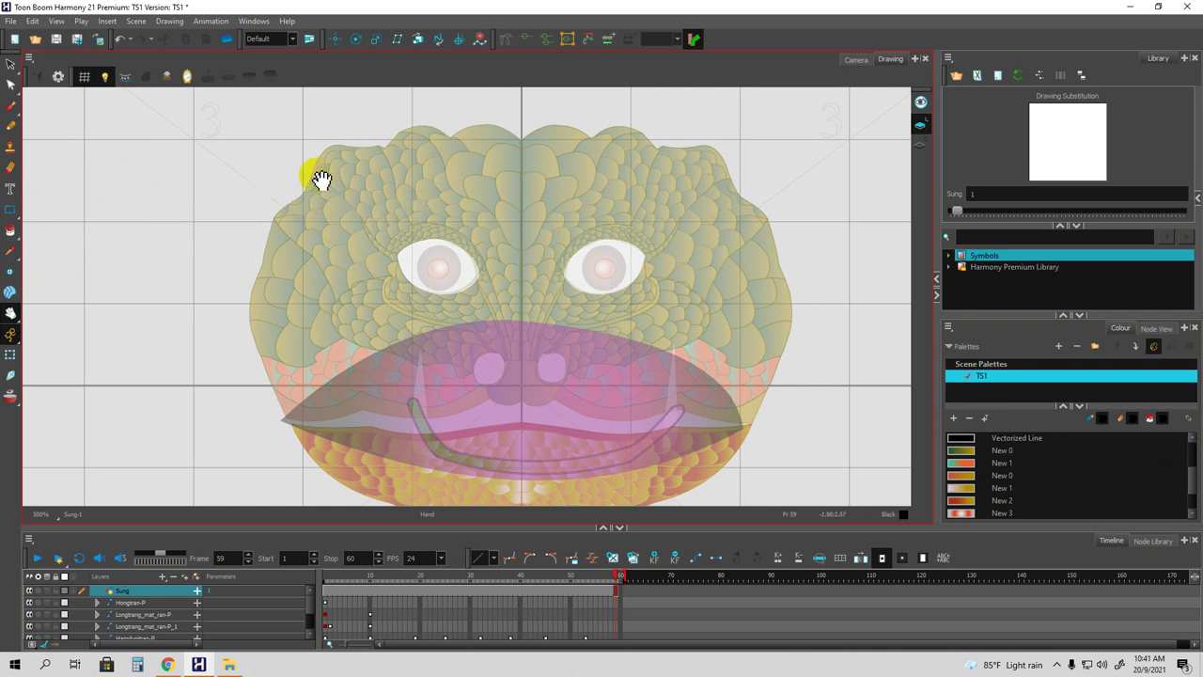
key(alt+i)
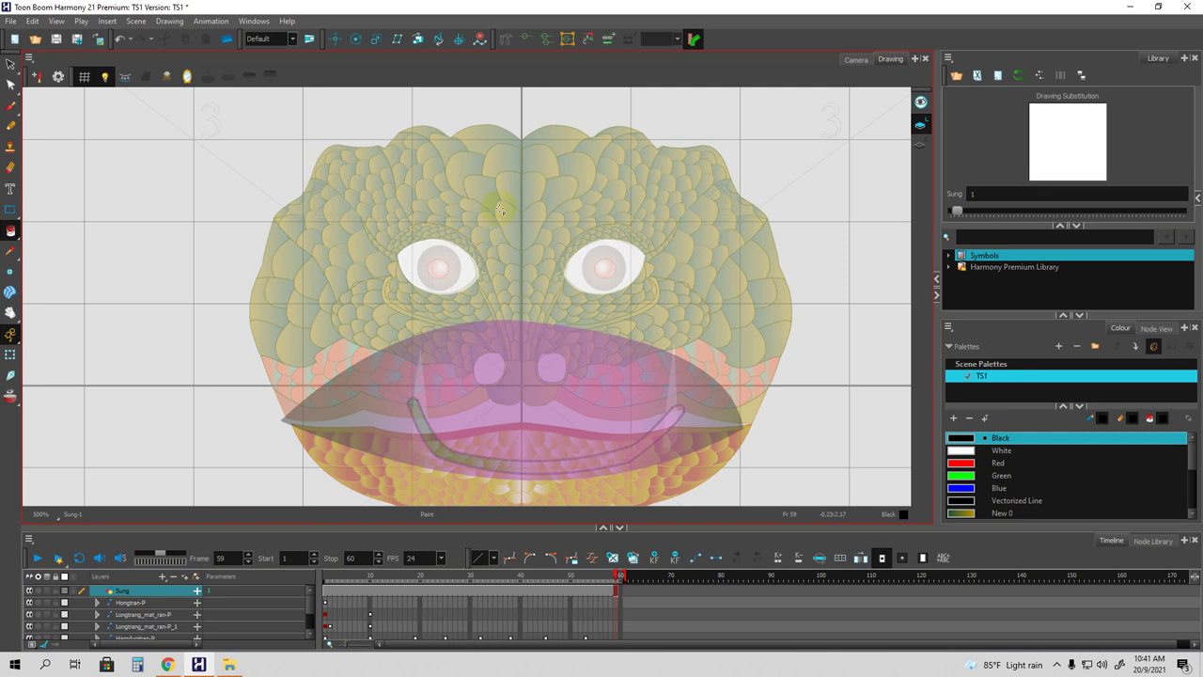
click(11, 209)
click(31, 235)
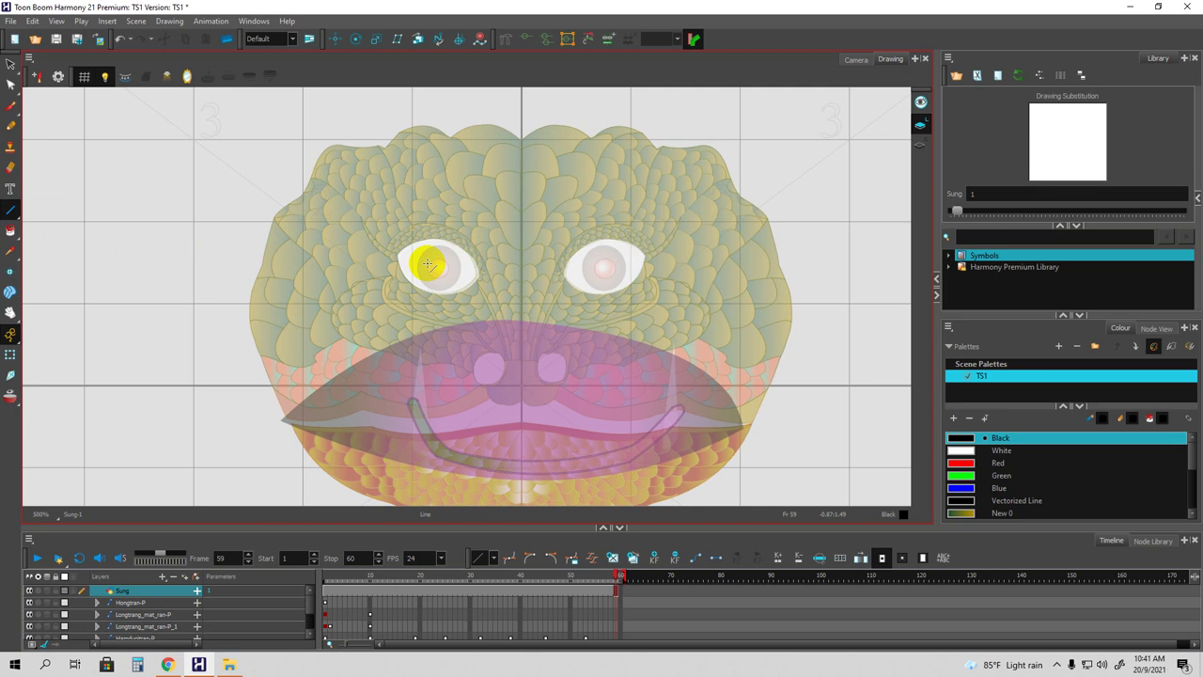
mouse_move(617, 212)
mouse_down()
mouse_move(612, 201)
mouse_move(639, 194)
mouse_move(625, 200)
mouse_move(639, 182)
mouse_move(623, 223)
mouse_move(698, 200)
mouse_up()
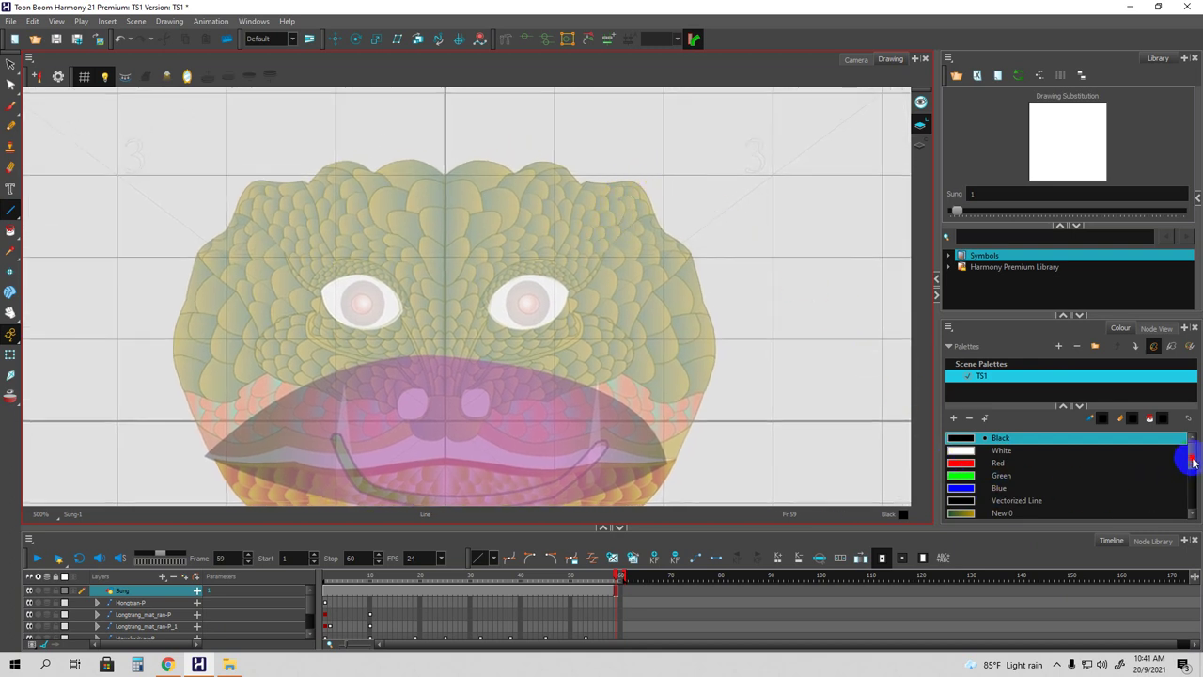
drag(1190, 444, 1191, 479)
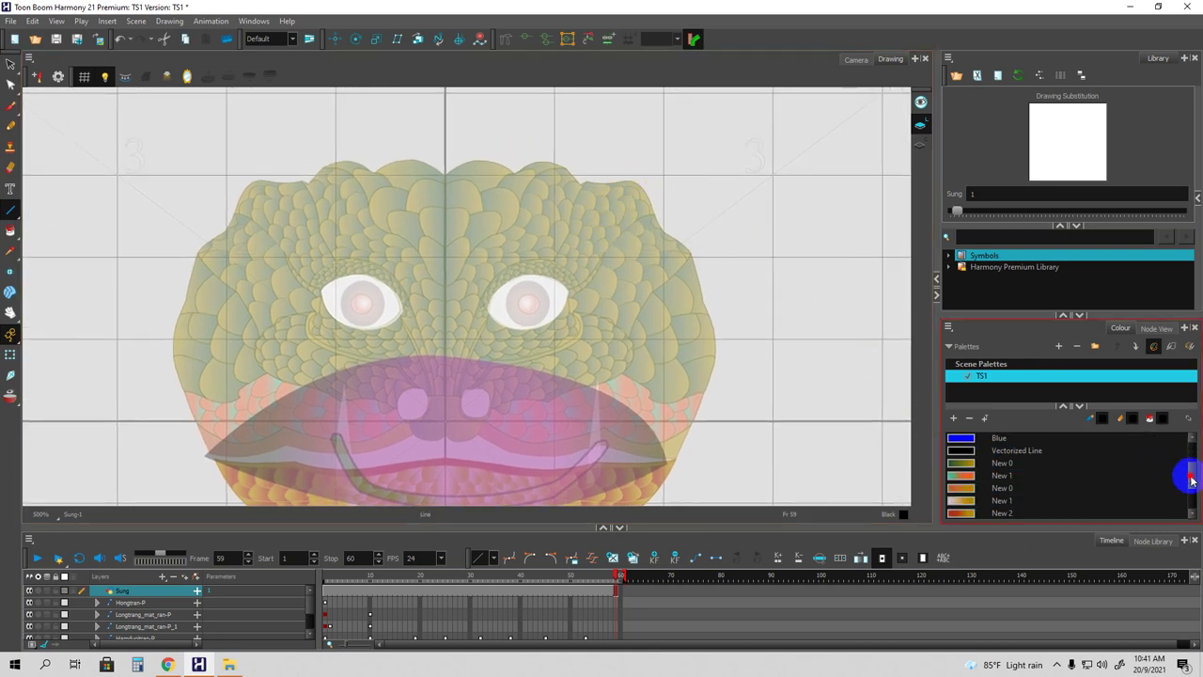
click(974, 512)
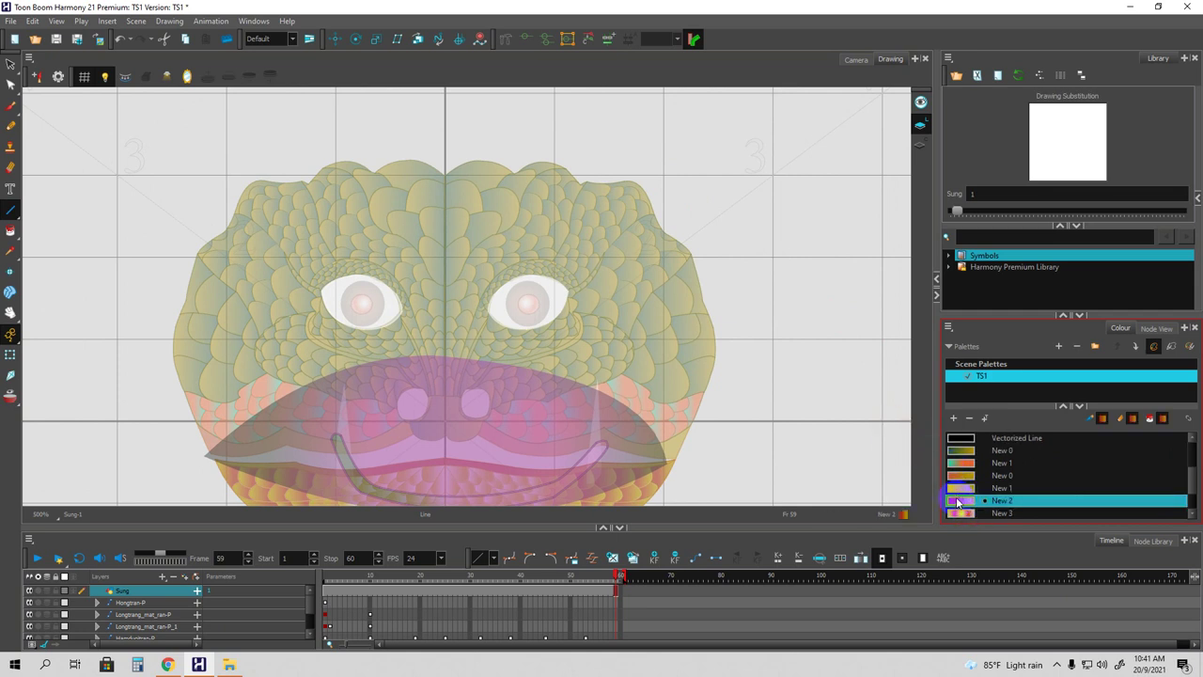
mouse_move(645, 161)
mouse_down()
mouse_move(652, 182)
mouse_move(648, 172)
mouse_up()
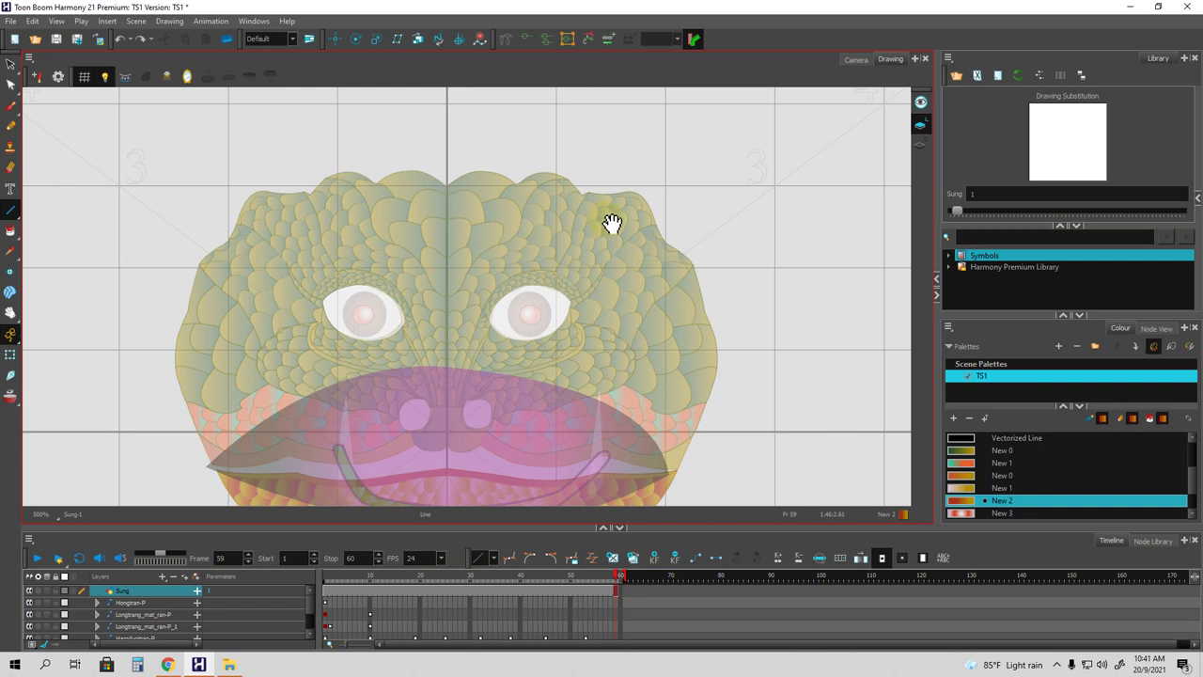
mouse_move(634, 261)
mouse_down()
mouse_move(662, 274)
mouse_move(609, 274)
mouse_up()
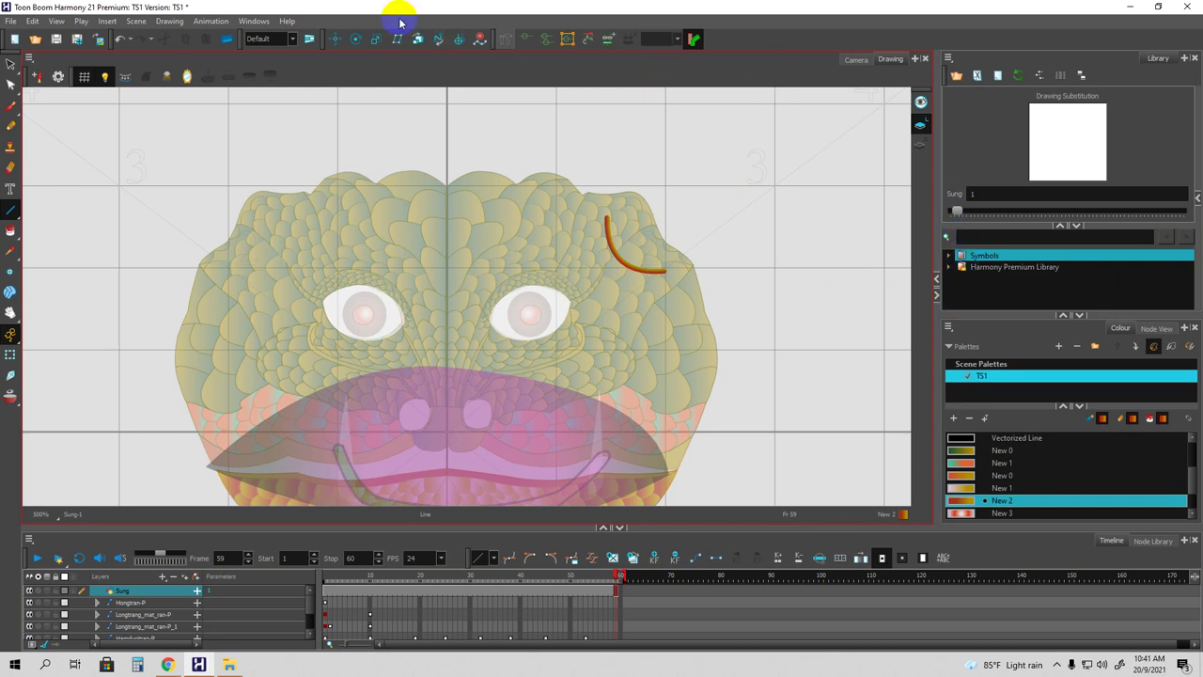
Open the Line tool's properties and apply the fixed-thickness pencil preset of size 2.
click(254, 21)
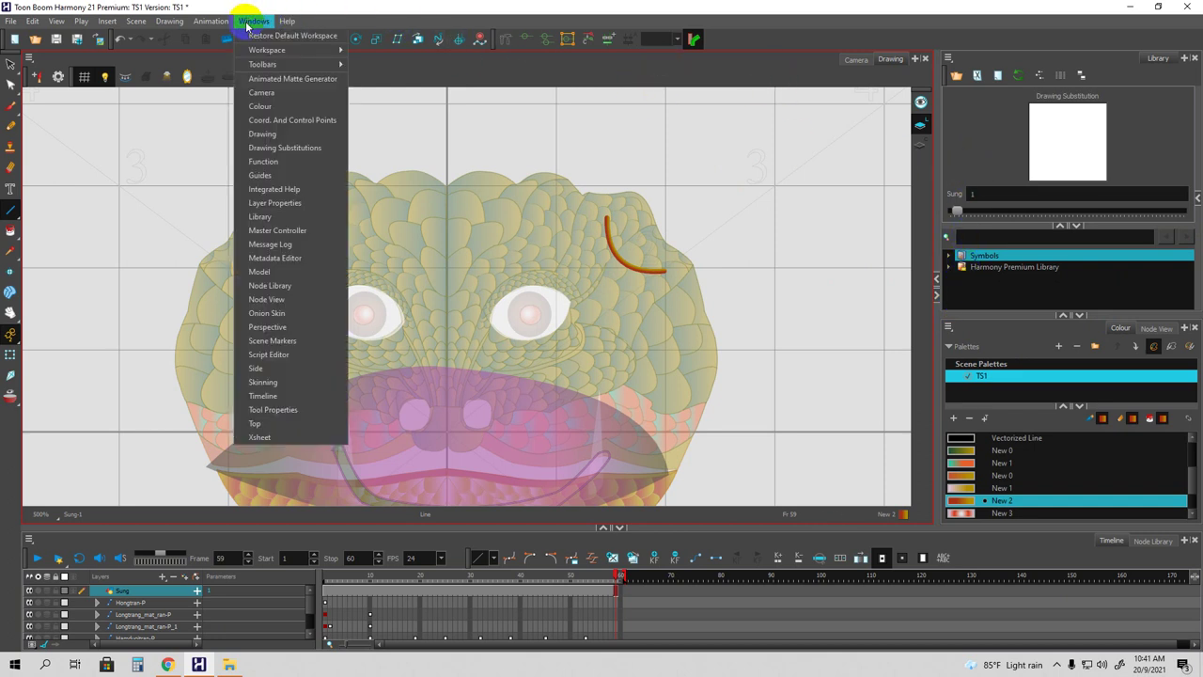
click(246, 407)
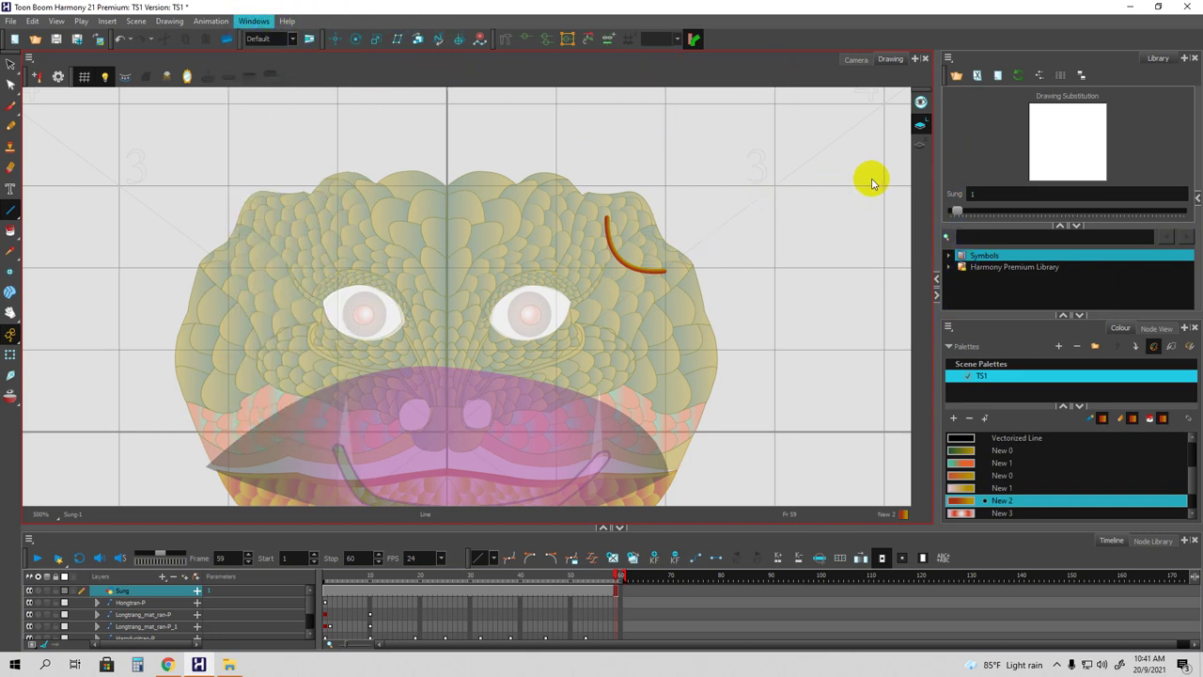
click(1006, 122)
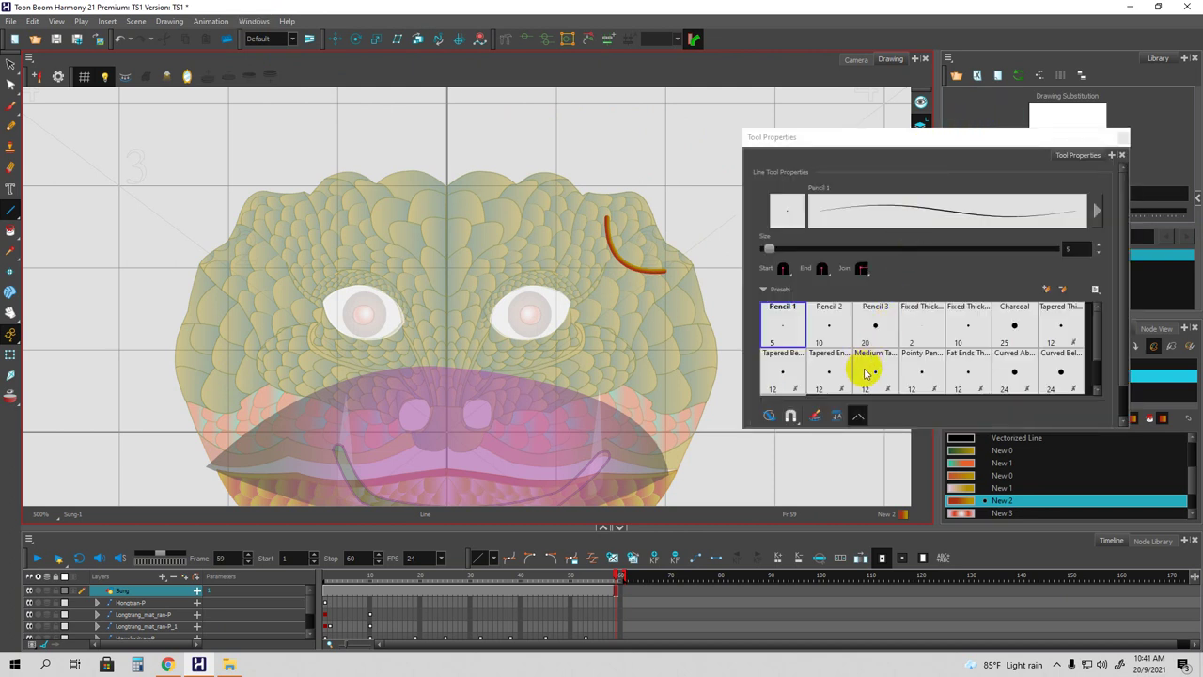
click(825, 320)
click(922, 320)
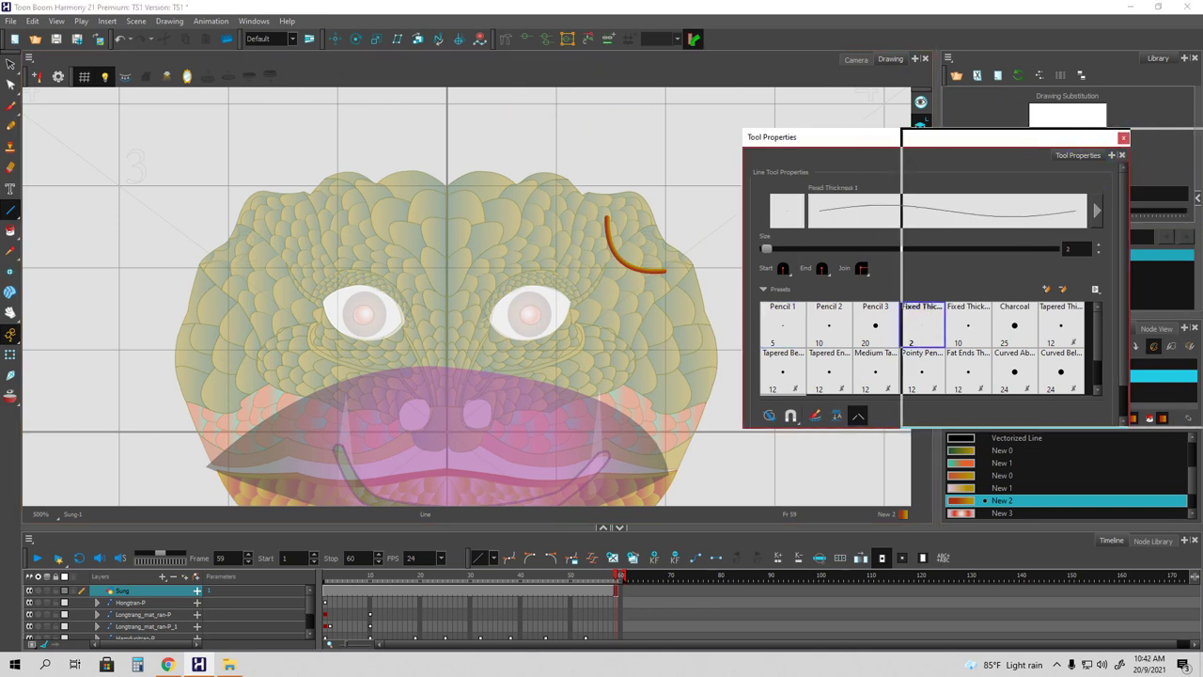
click(1122, 138)
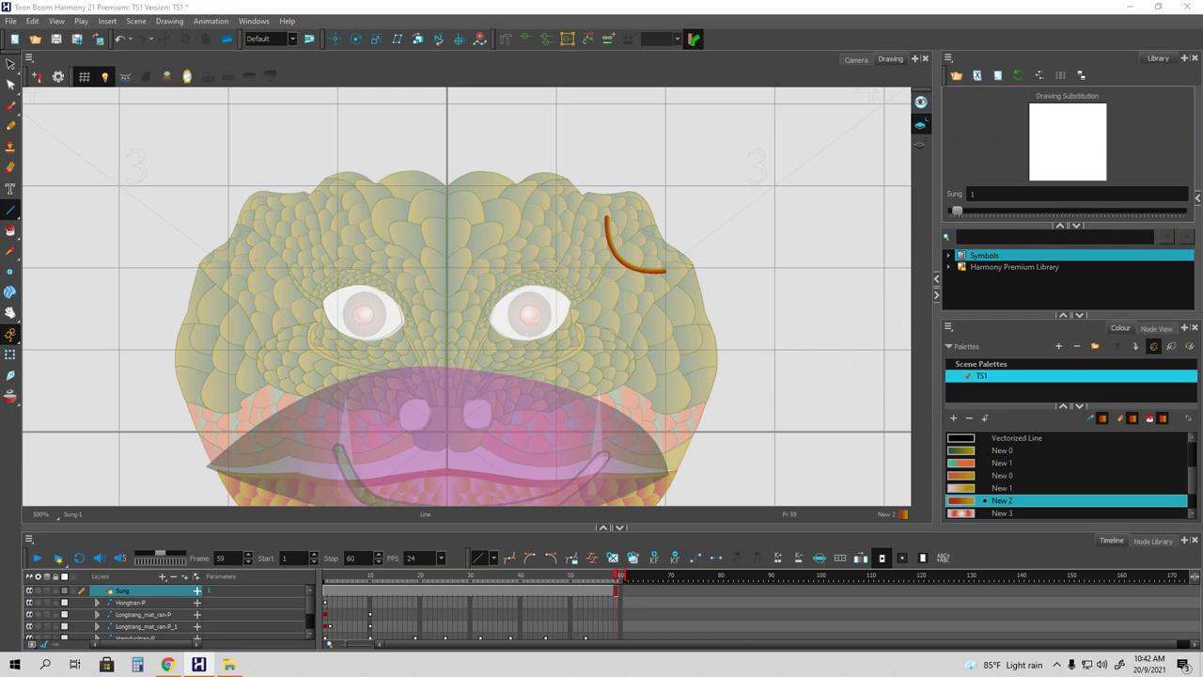
Undo the thick horn-base curve and redraw it in the same place with the thinner line.
key(ctrl+z)
mouse_move(611, 242)
mouse_down()
mouse_move(599, 231)
mouse_move(645, 273)
mouse_move(671, 279)
mouse_move(598, 281)
mouse_up()
mouse_move(626, 235)
mouse_down()
mouse_move(606, 226)
mouse_move(607, 188)
mouse_move(608, 216)
mouse_move(618, 203)
mouse_up()
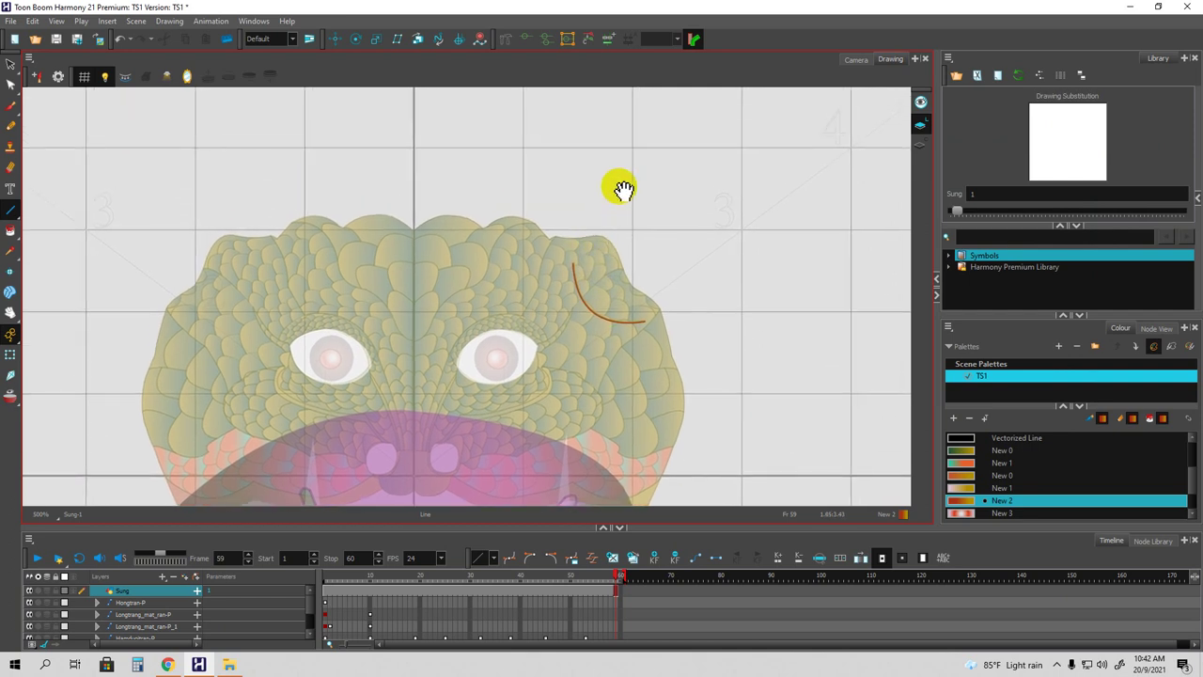
Draw the horn's straight inner edge up to a pointed tip and a curved outer edge back down, closing the outline at the base.
drag(677, 109, 577, 262)
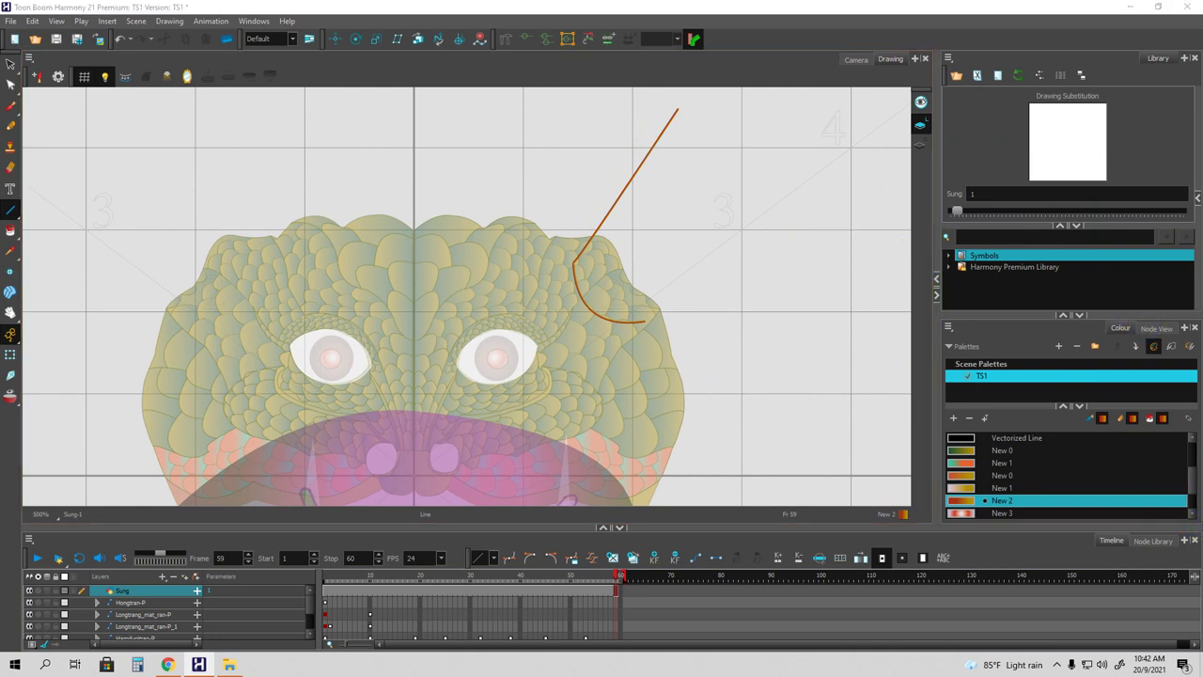
key(ctrl+z)
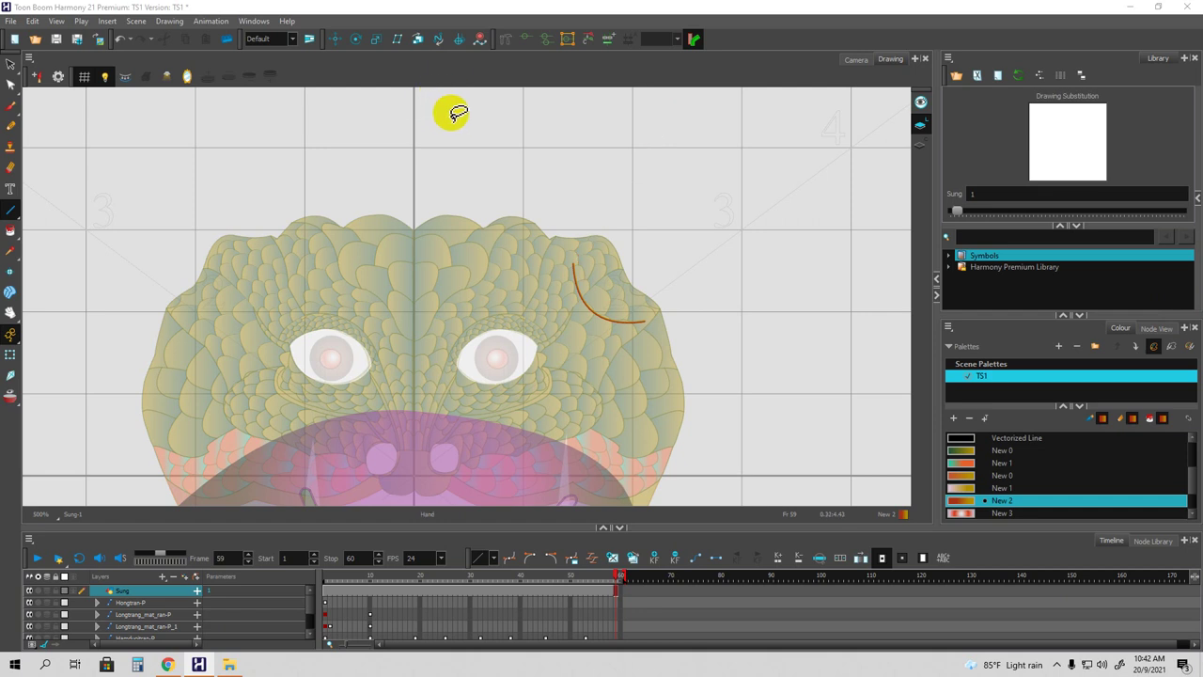
drag(603, 158, 587, 158)
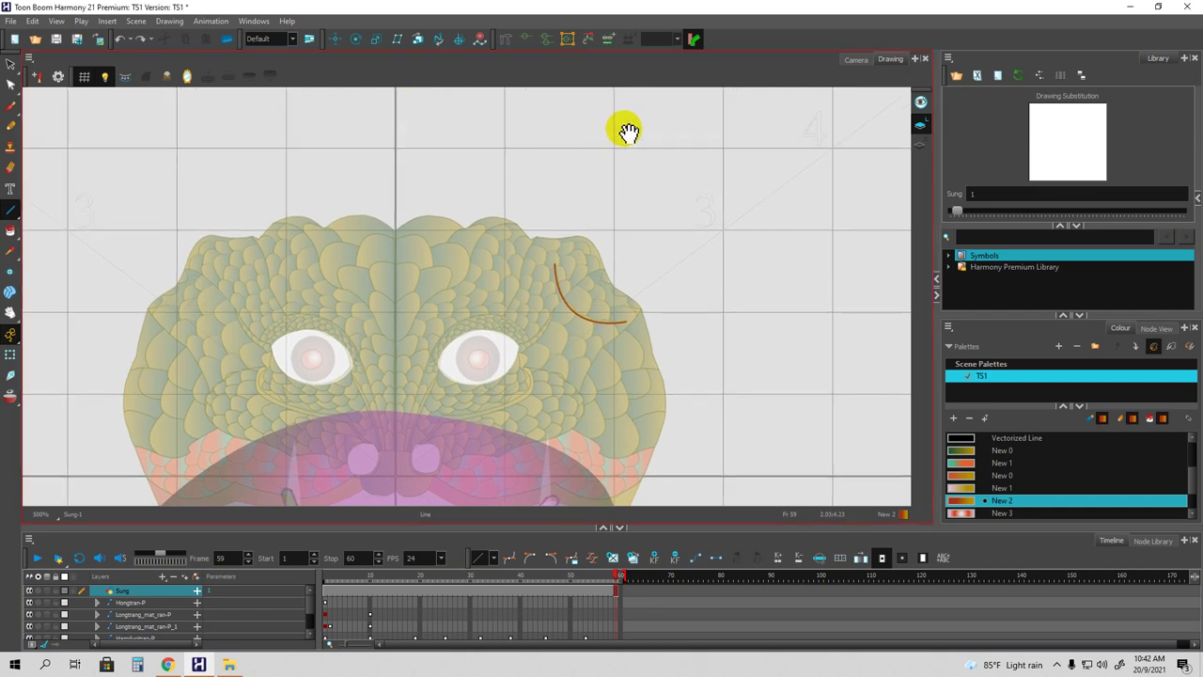
drag(655, 99, 558, 262)
drag(645, 190, 626, 193)
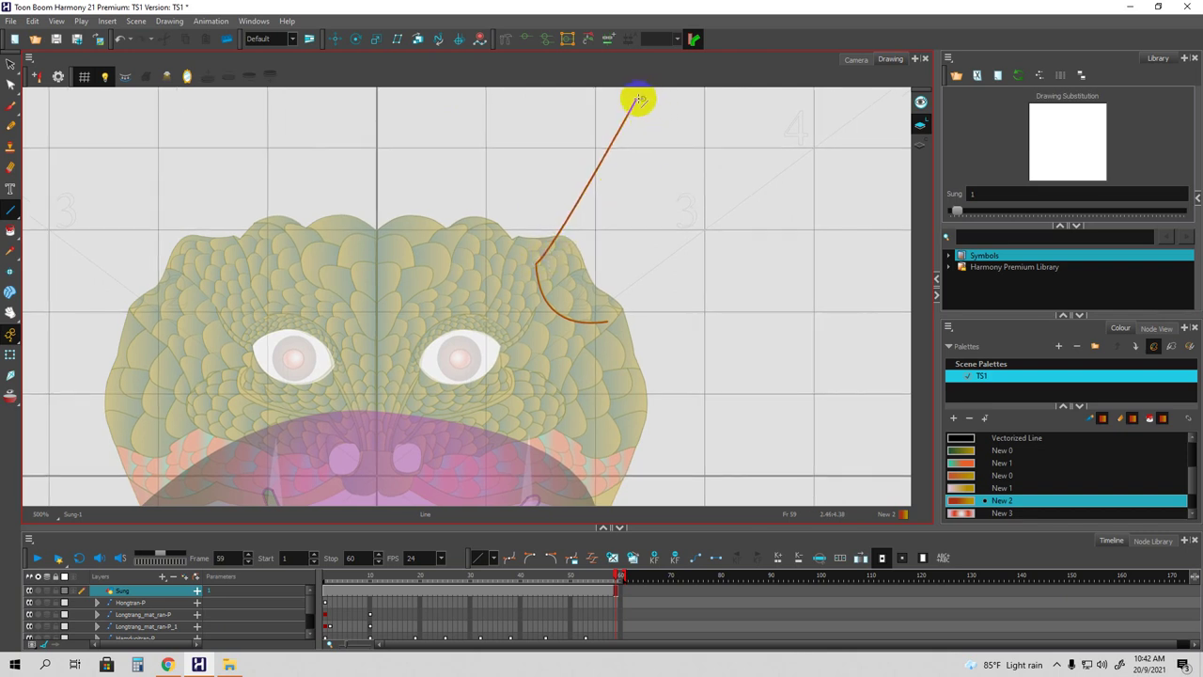
mouse_move(639, 100)
mouse_down()
mouse_move(642, 191)
mouse_move(613, 320)
mouse_up()
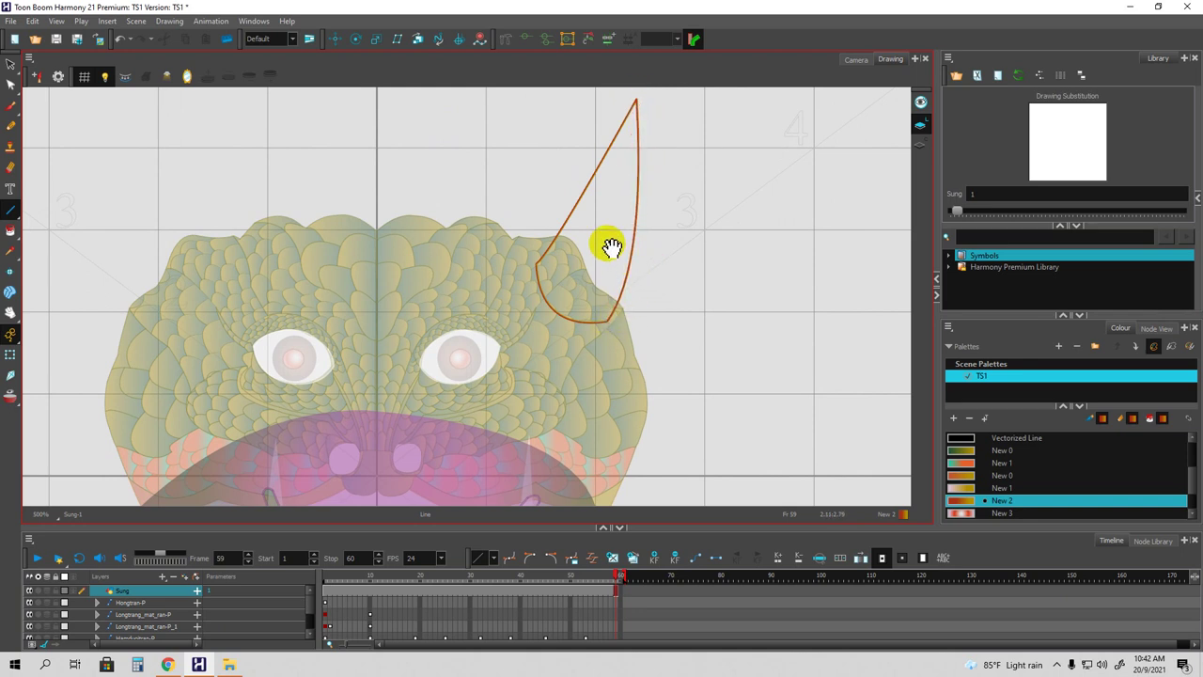
Draw four curved ridge lines across the horn from base to tip and fill its sections with the New 2 gradient.
drag(610, 247, 625, 228)
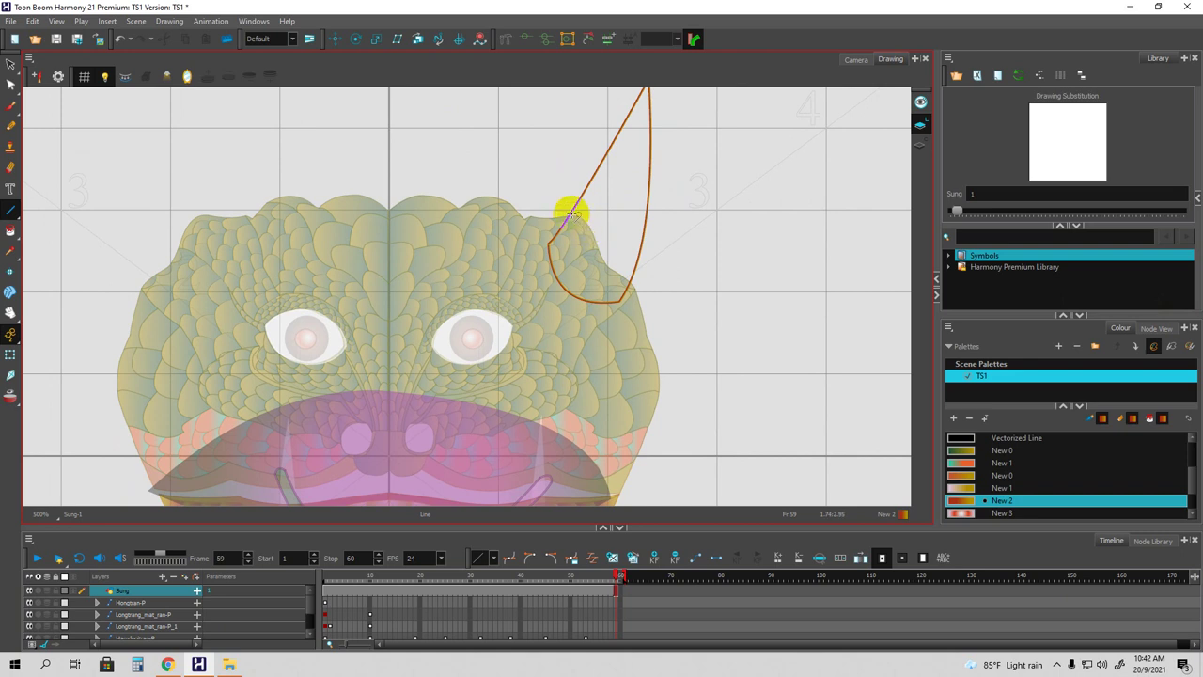
drag(569, 215, 611, 267)
drag(622, 212, 614, 238)
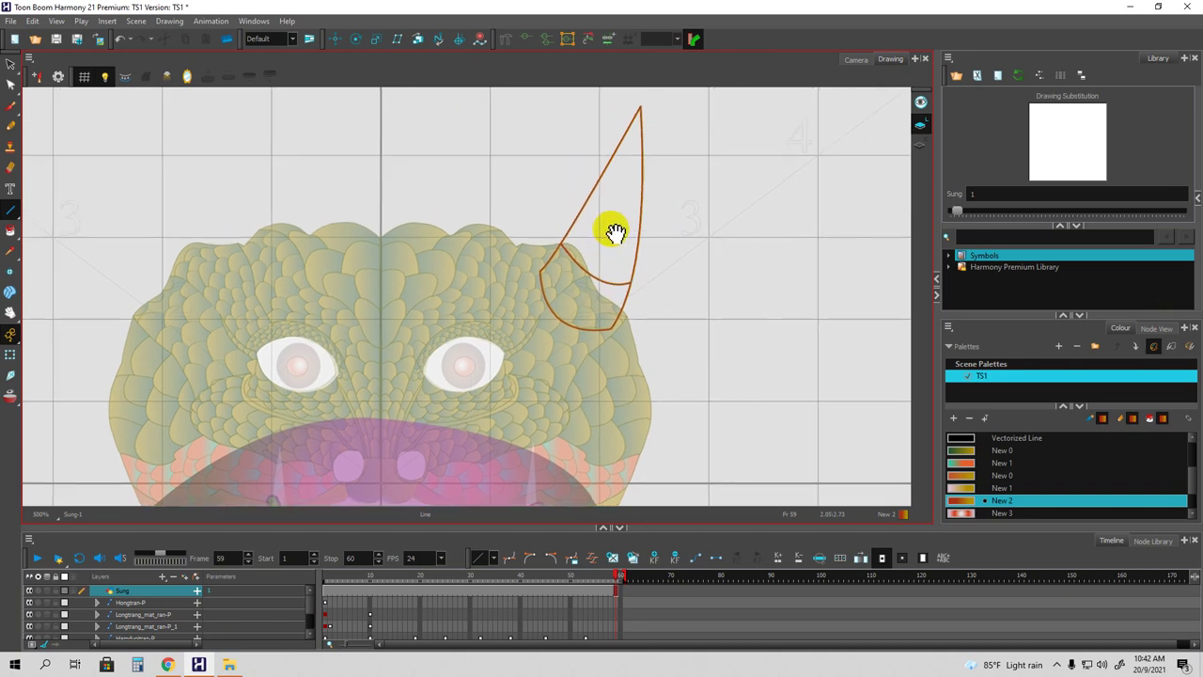
mouse_move(585, 201)
mouse_down()
mouse_move(636, 231)
mouse_move(612, 241)
mouse_up()
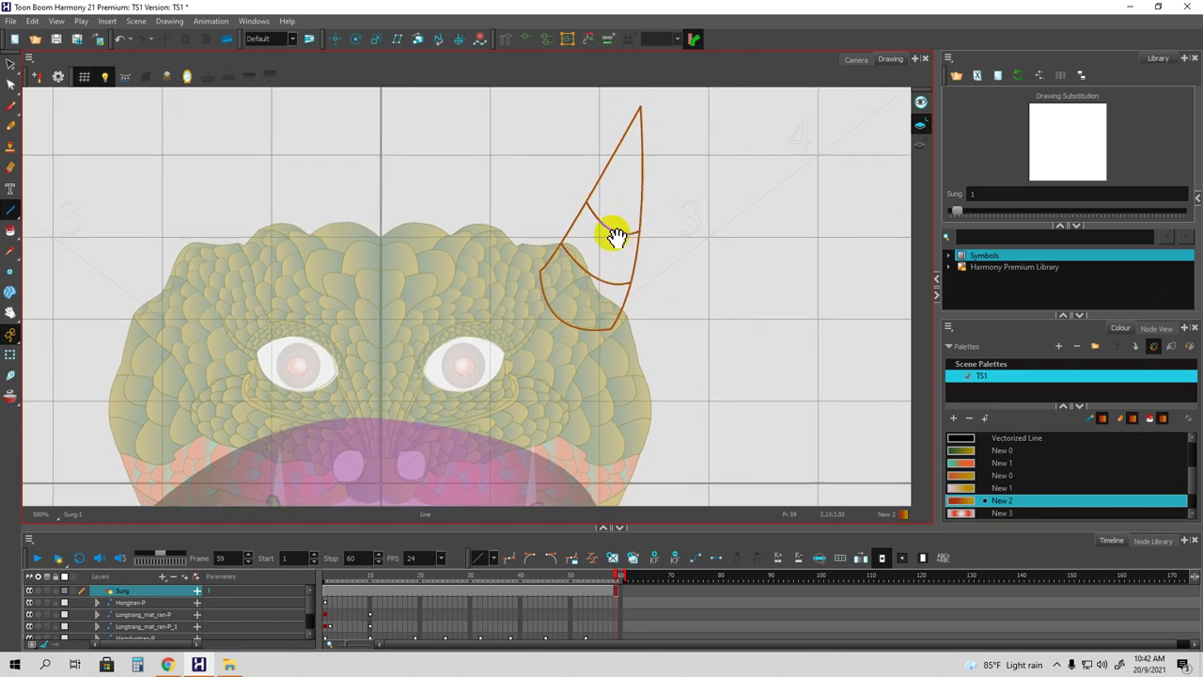
drag(608, 168, 640, 183)
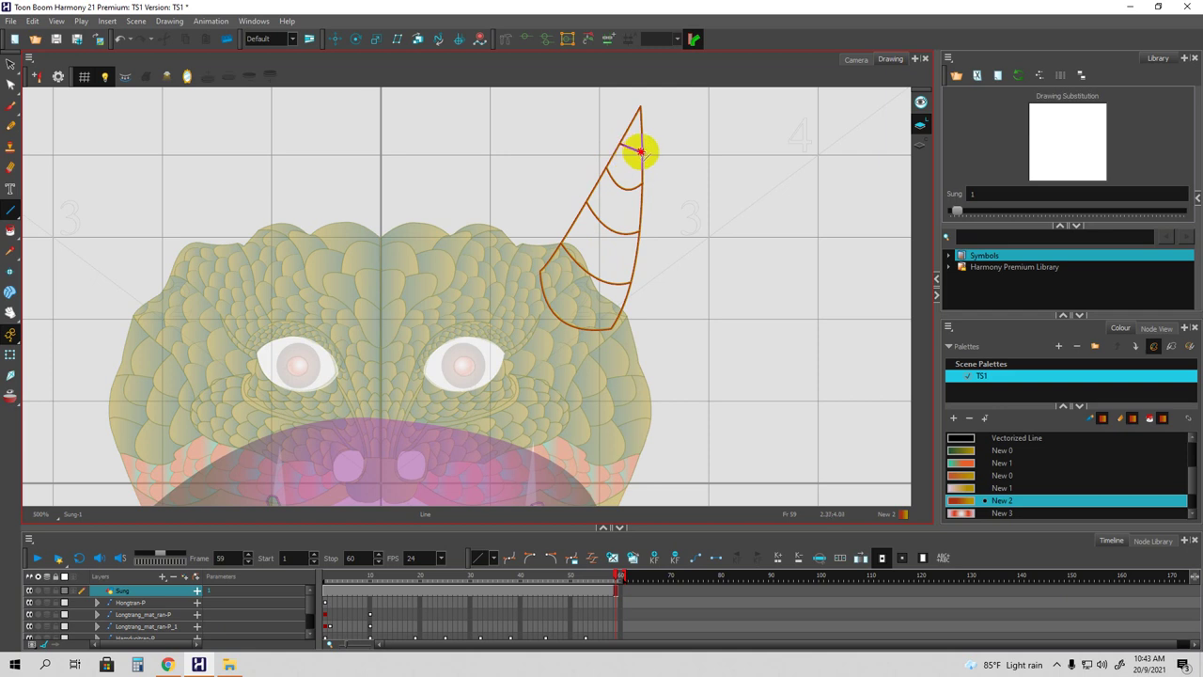
drag(634, 156, 627, 167)
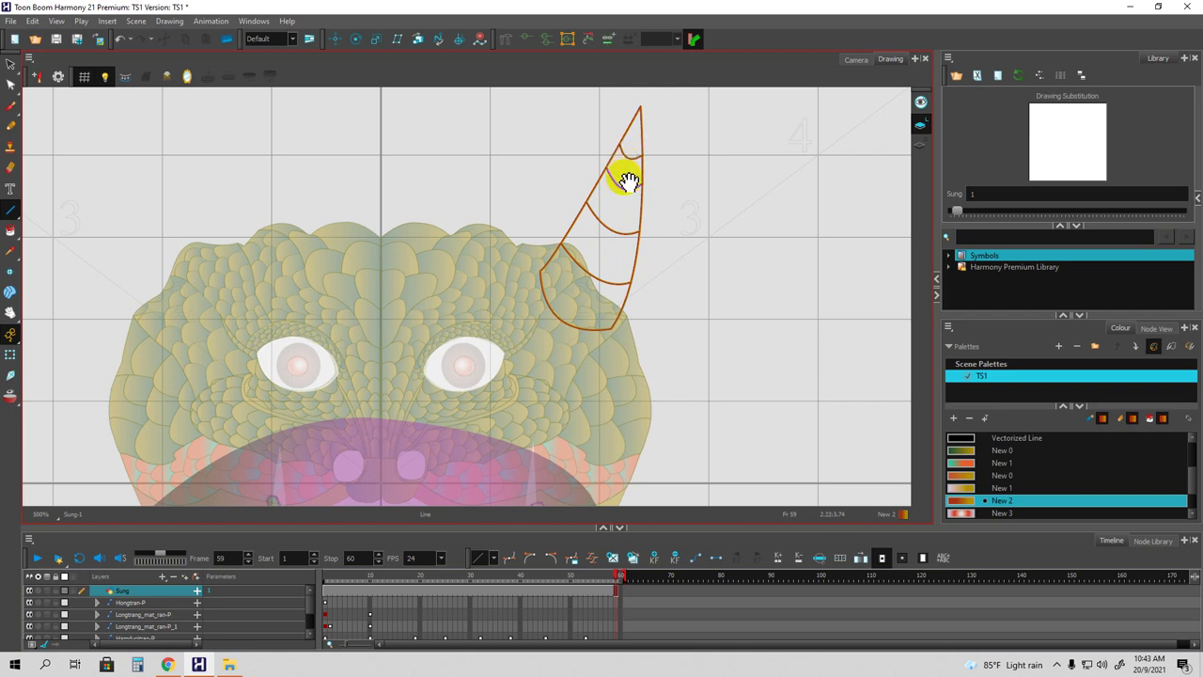
key(alt+i)
mouse_move(616, 211)
mouse_down()
mouse_move(574, 287)
mouse_move(630, 172)
mouse_move(637, 126)
mouse_move(726, 117)
mouse_up()
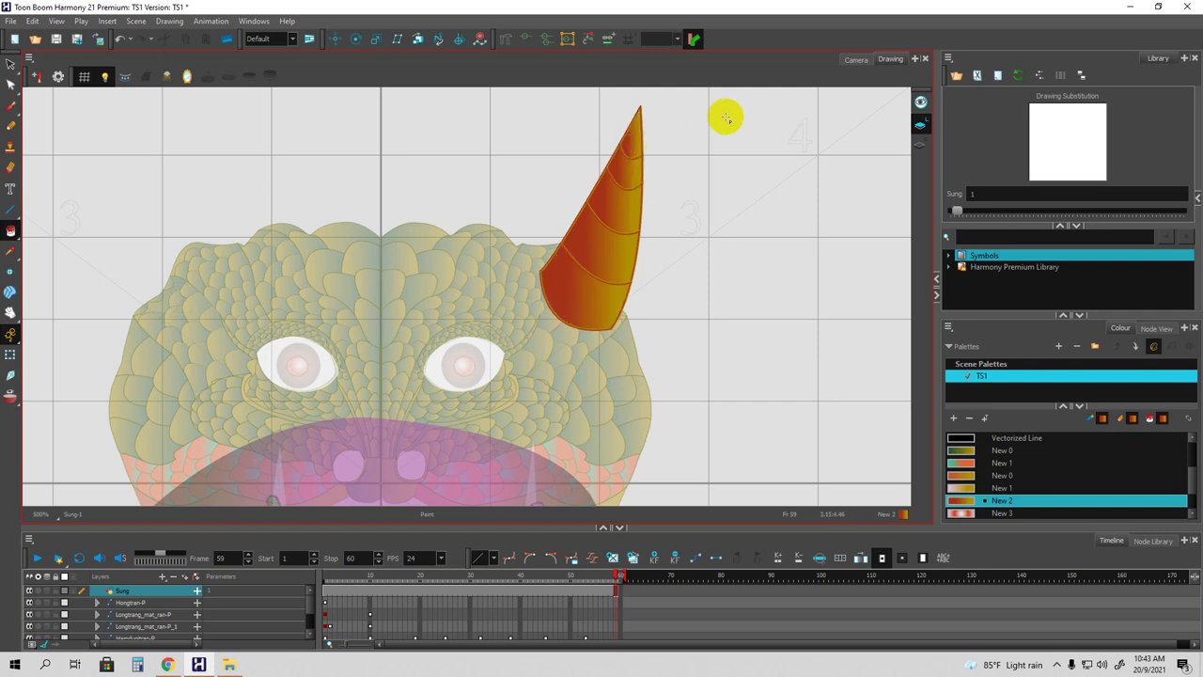
Select and copy the whole painted horn, and bring up the Select tool's properties beside it.
click(10, 64)
mouse_move(647, 137)
mouse_down()
mouse_move(674, 102)
mouse_move(564, 142)
mouse_move(529, 336)
mouse_move(667, 289)
mouse_move(682, 110)
mouse_move(658, 94)
mouse_up()
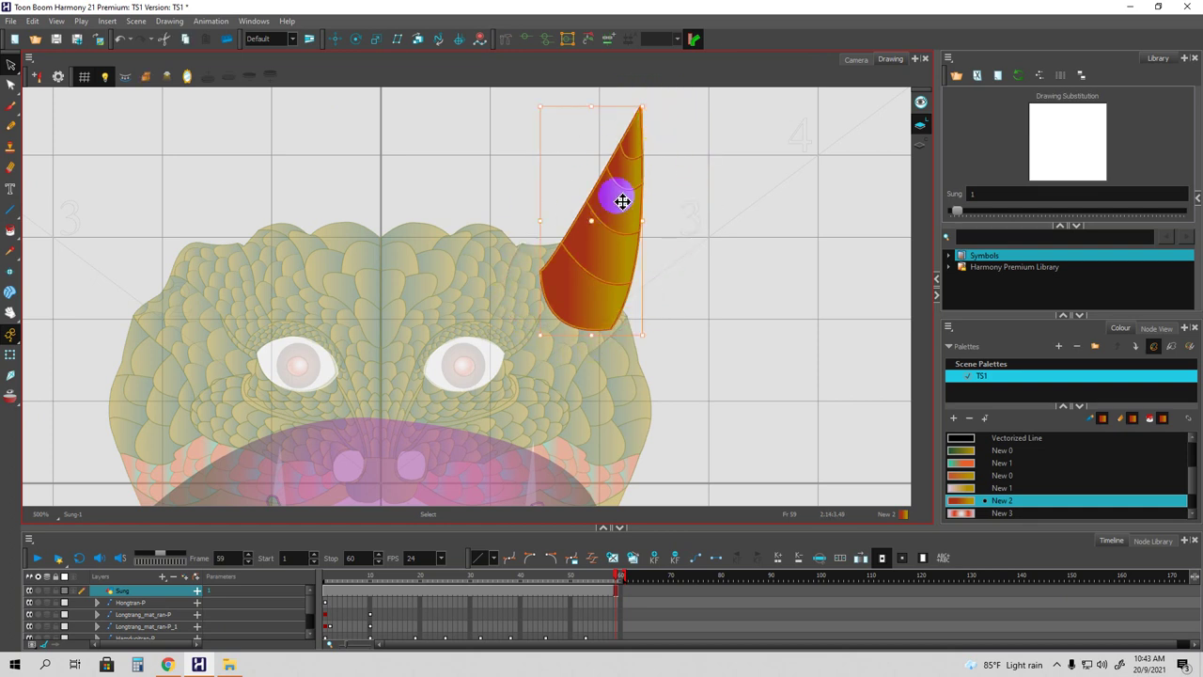
right_click(622, 200)
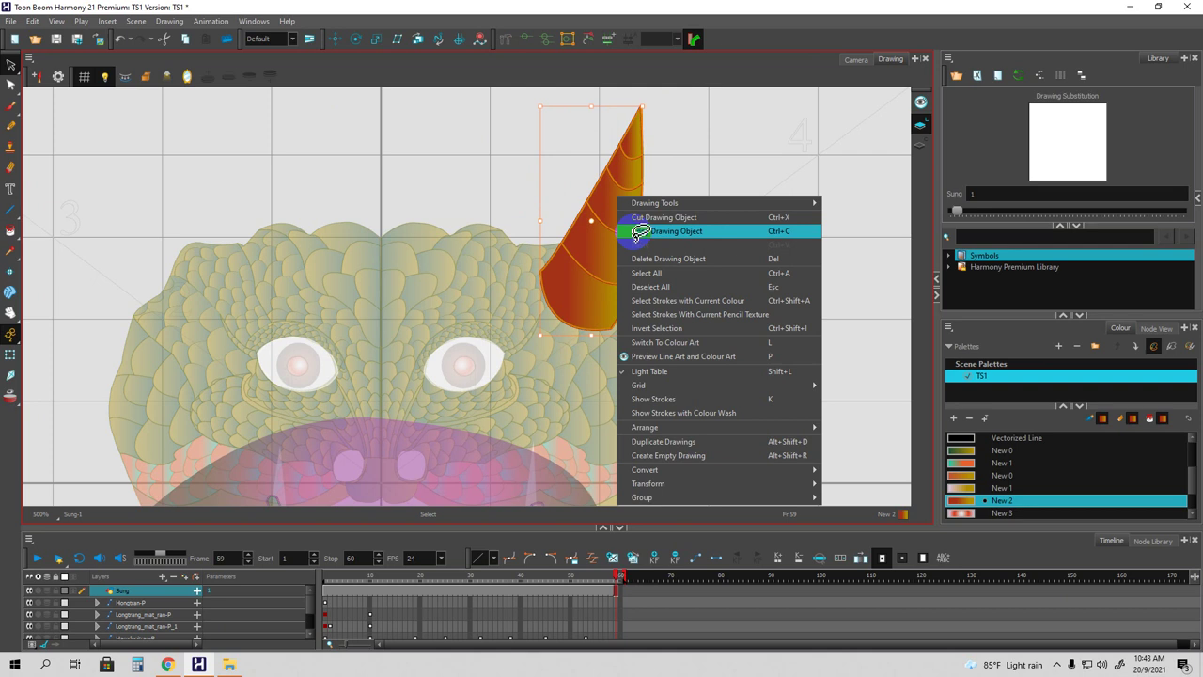
click(634, 233)
drag(1202, 98, 792, 96)
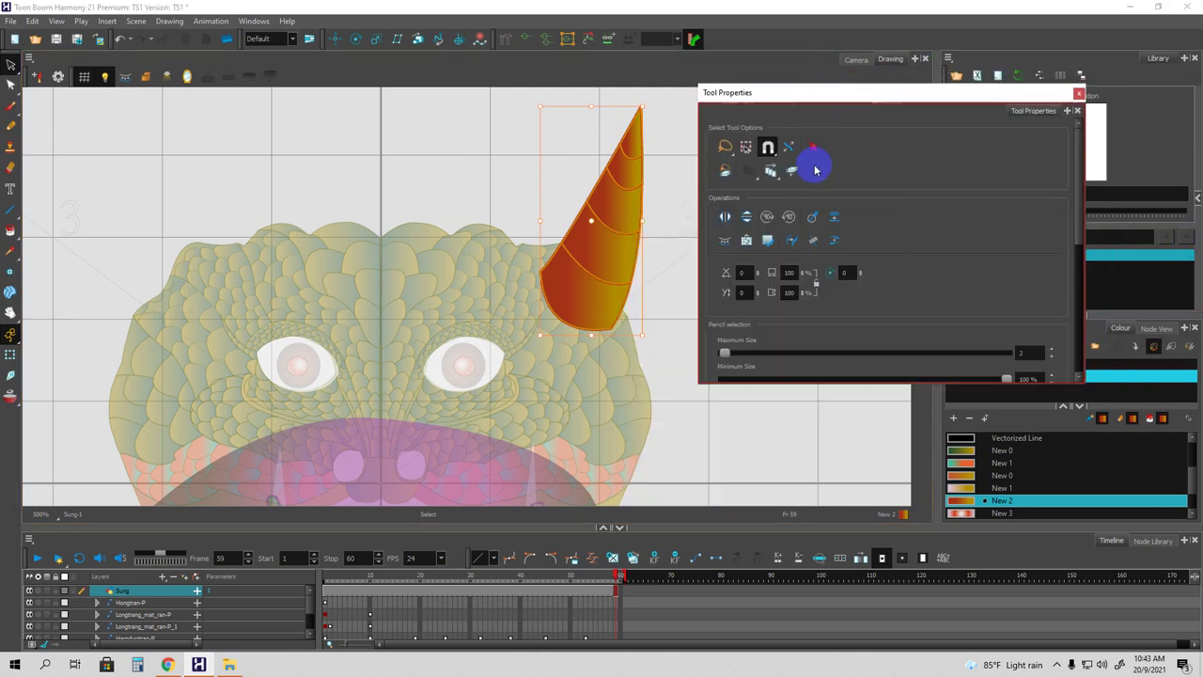
click(724, 219)
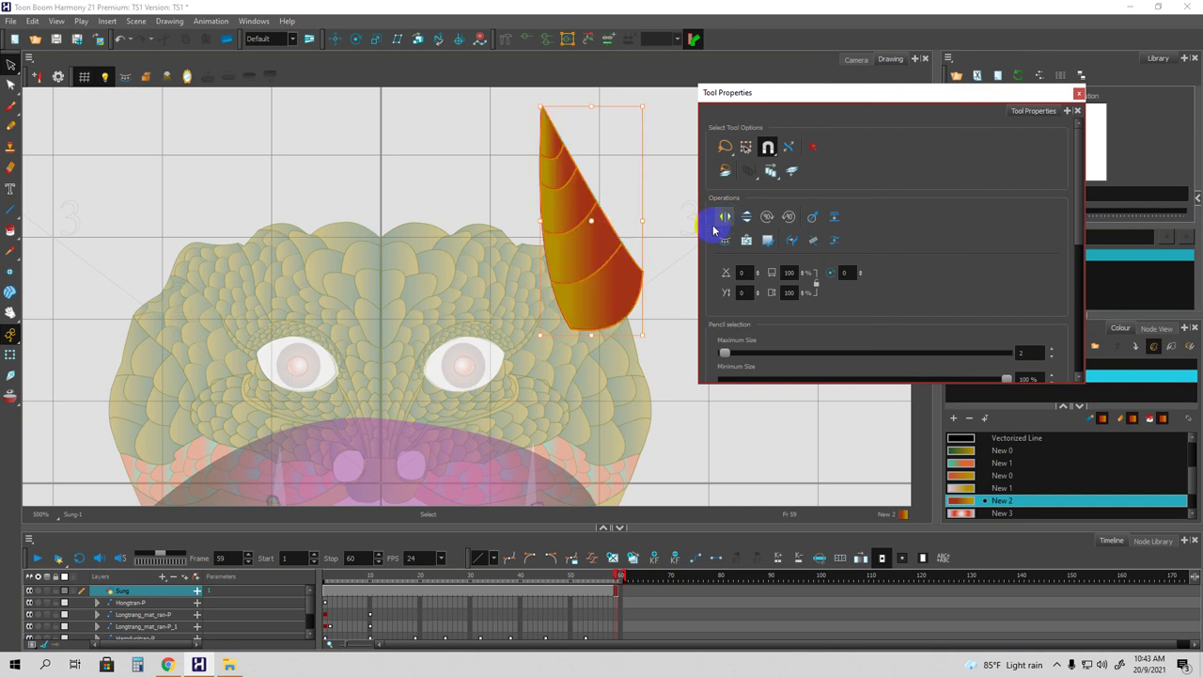
key(ctrl+z)
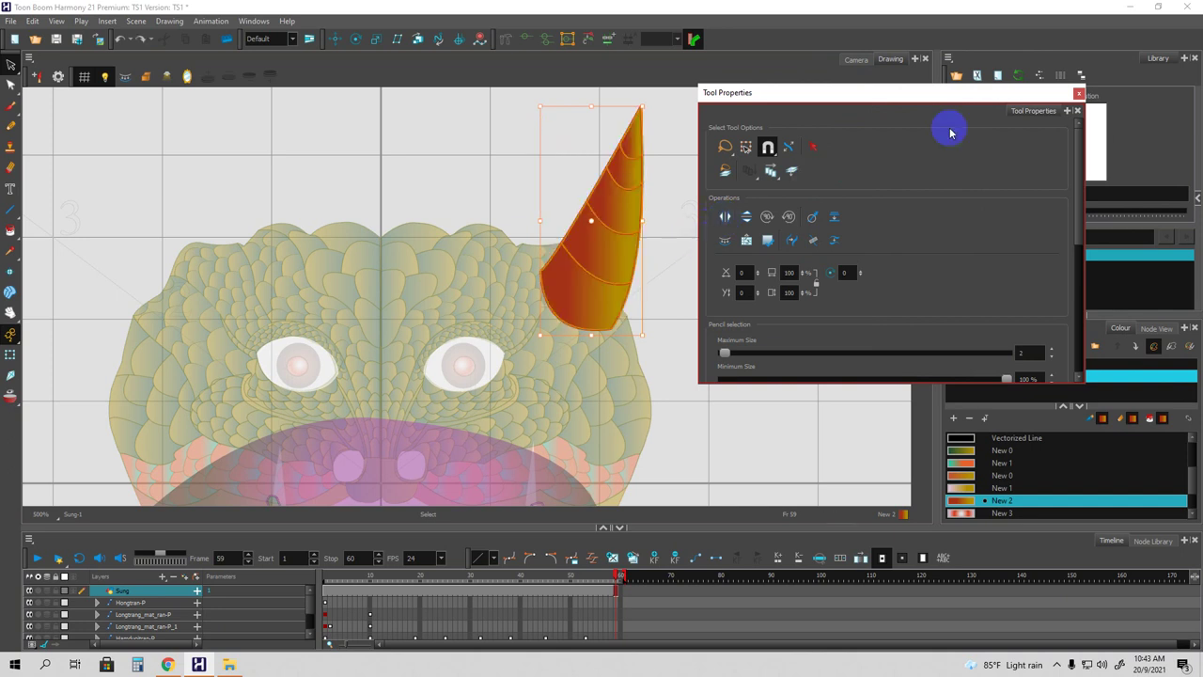
click(725, 219)
click(725, 219)
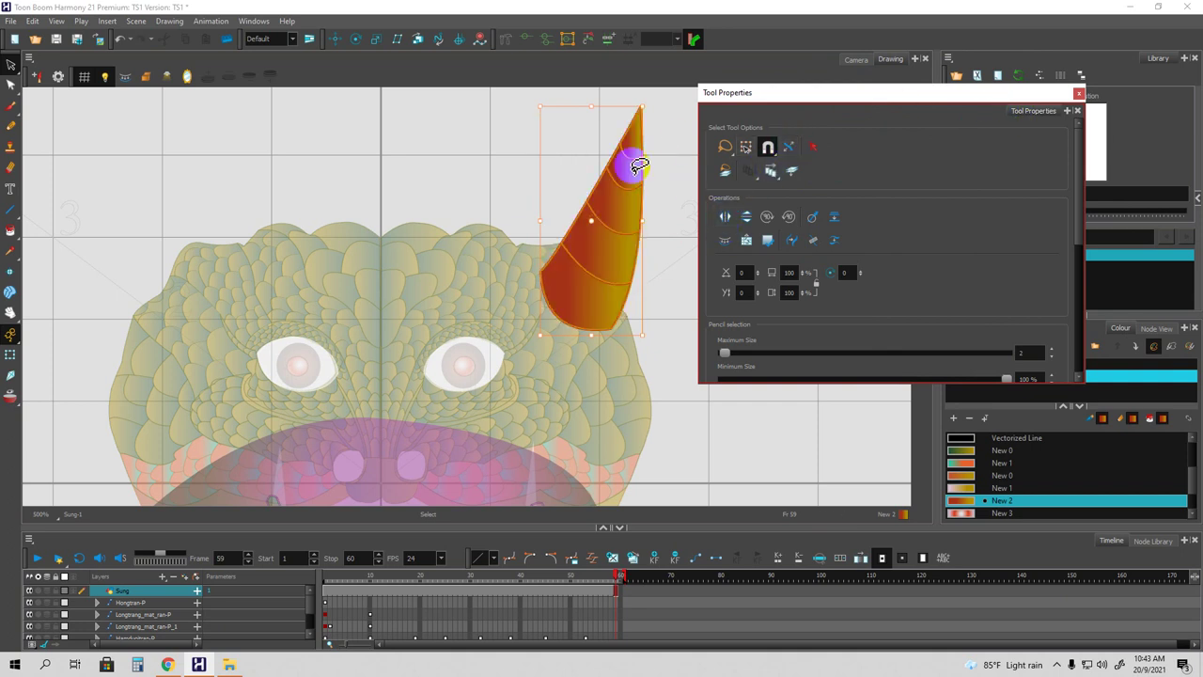
Copy the selected horn, paste a duplicate and flip the duplicate horizontally.
right_click(617, 193)
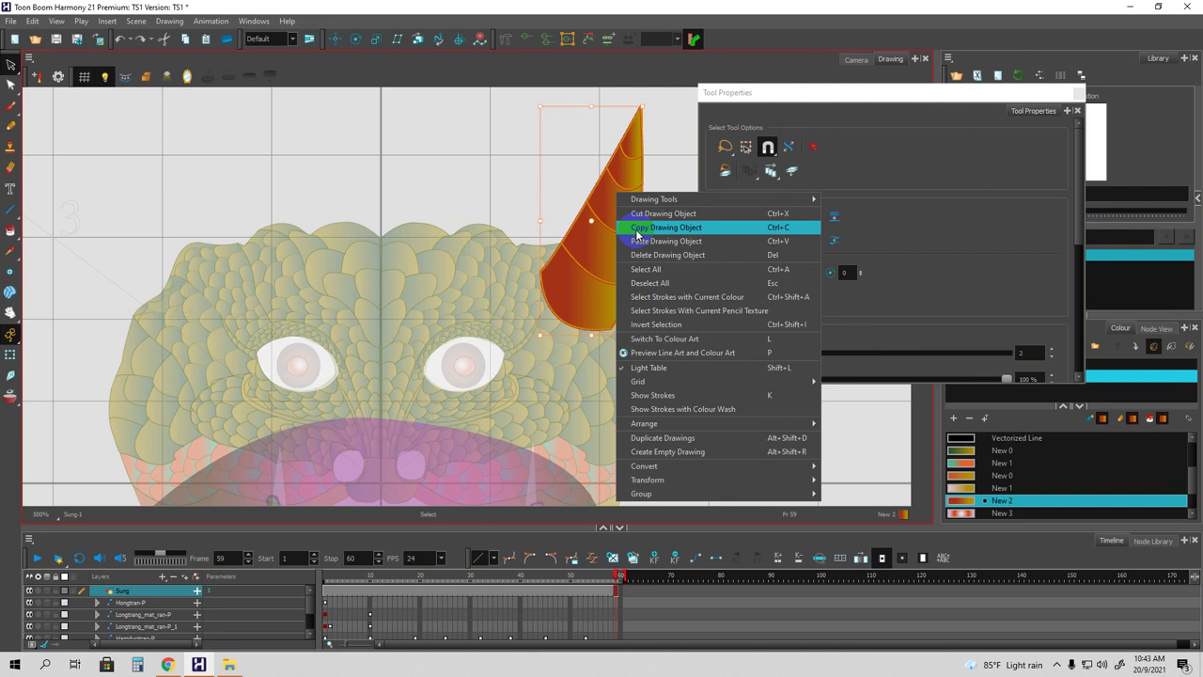
click(636, 228)
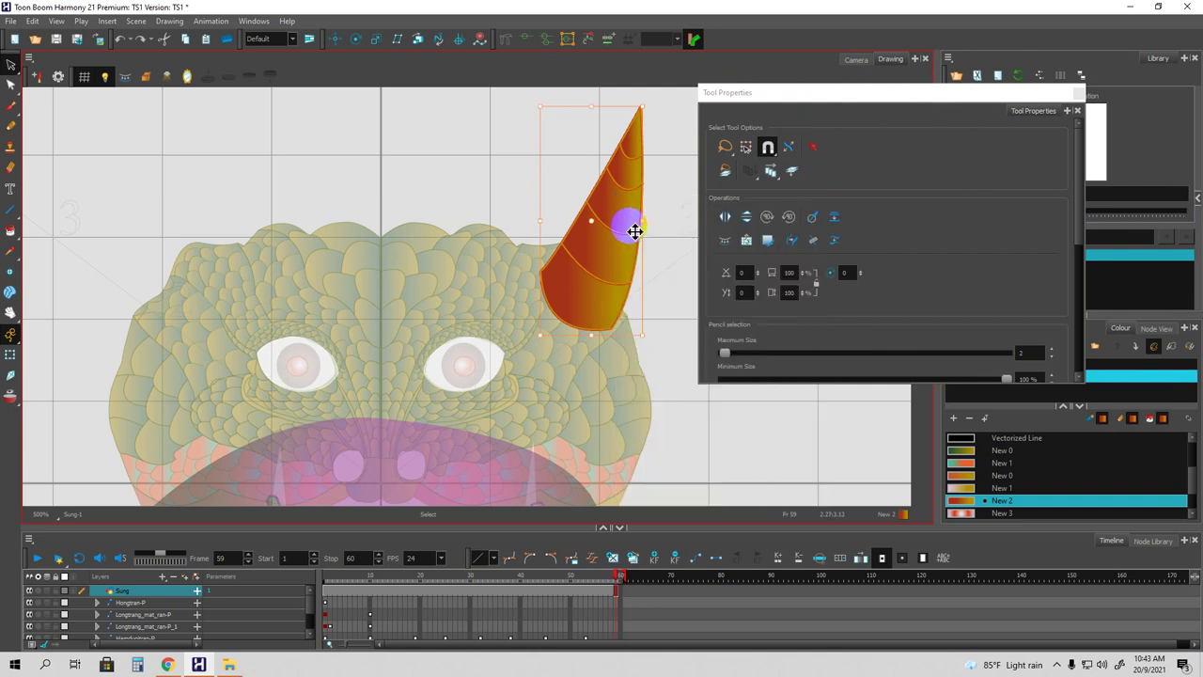
key(ctrl+v)
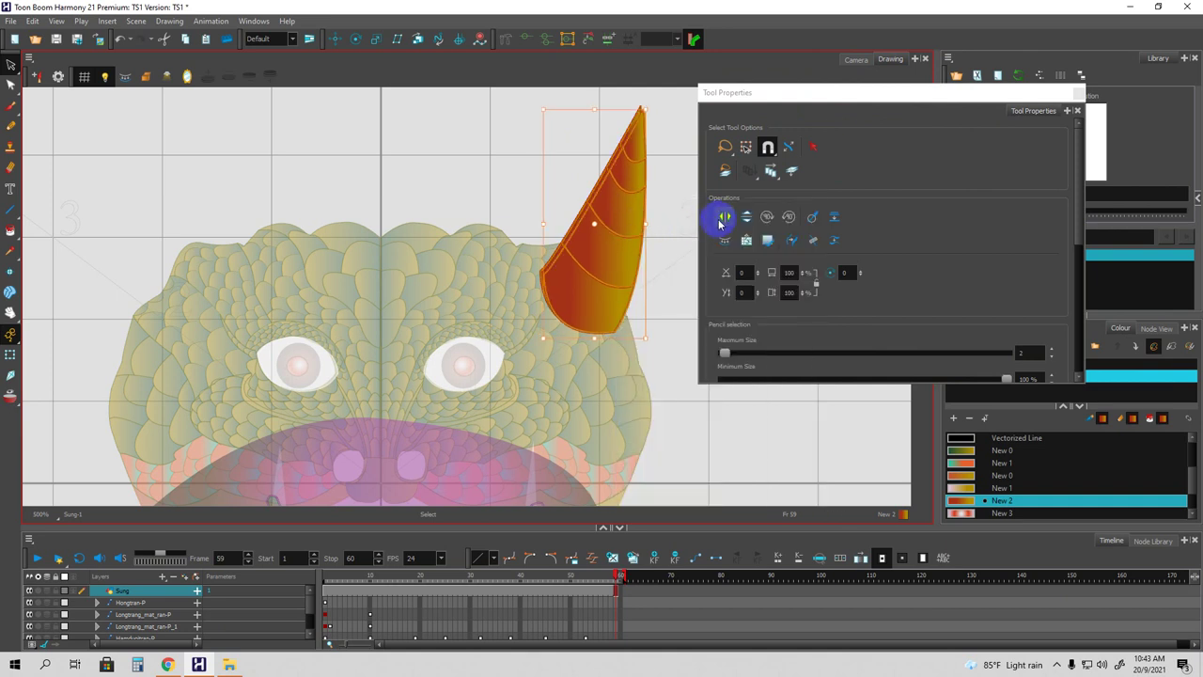
click(725, 217)
Move the flipped horn above the left-hand eye and nudge it into symmetry with the first horn.
drag(604, 264, 221, 250)
scroll(608, 313, down, 3)
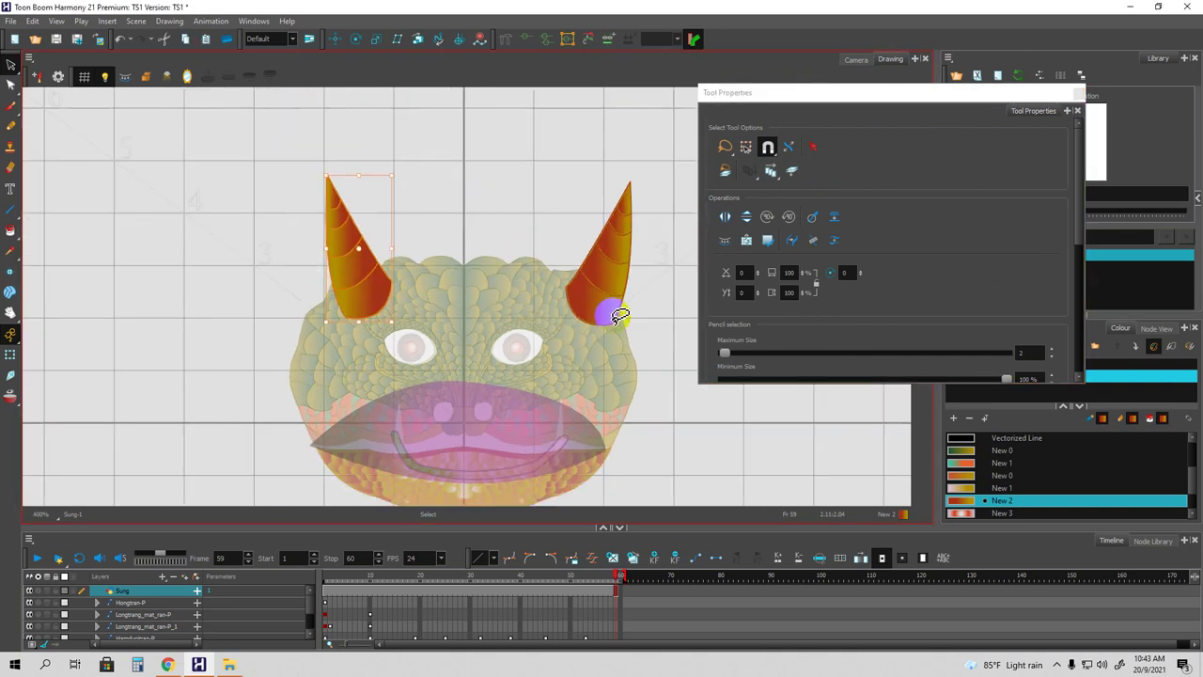
scroll(412, 269, up, 2)
scroll(313, 277, up, 2)
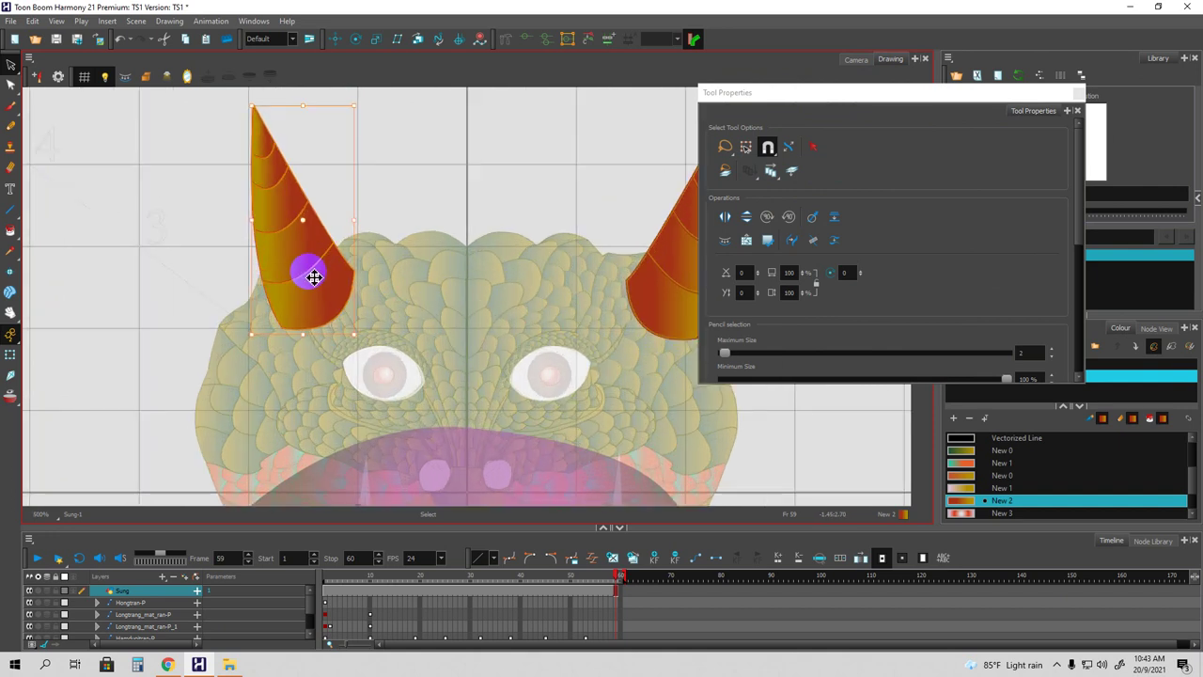
drag(312, 280, 304, 279)
scroll(556, 183, down, 1)
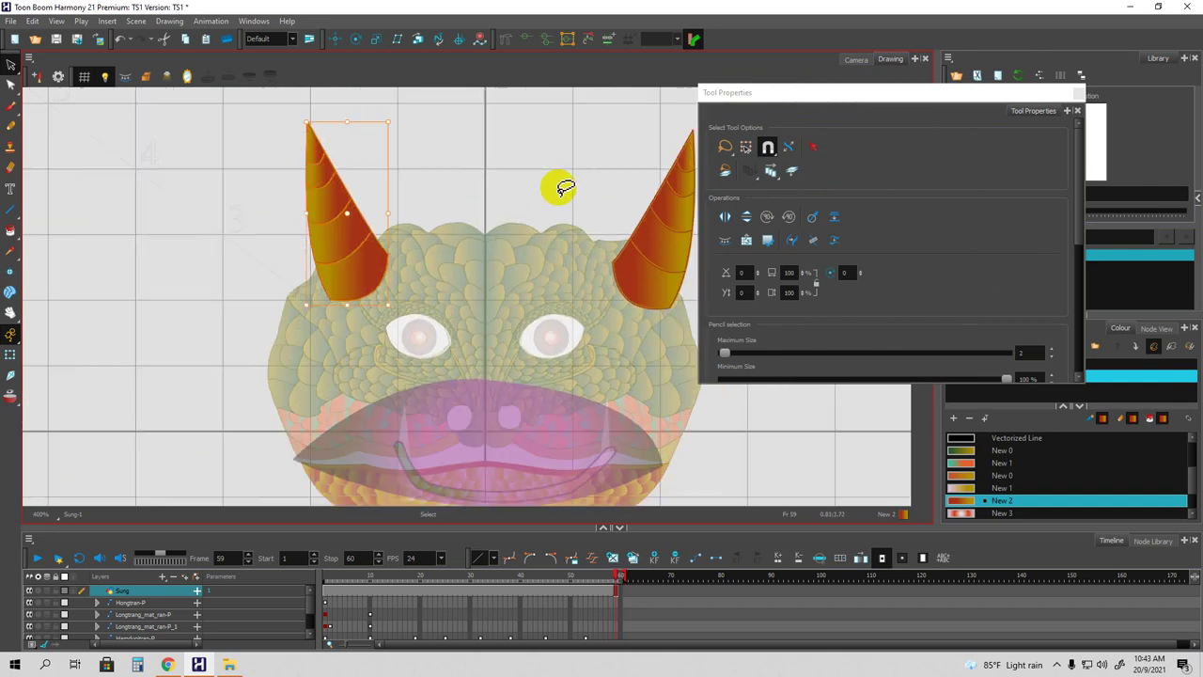
Examine both horns on the full-colour head in the Camera view, with the Tool Properties window moved aside.
click(853, 59)
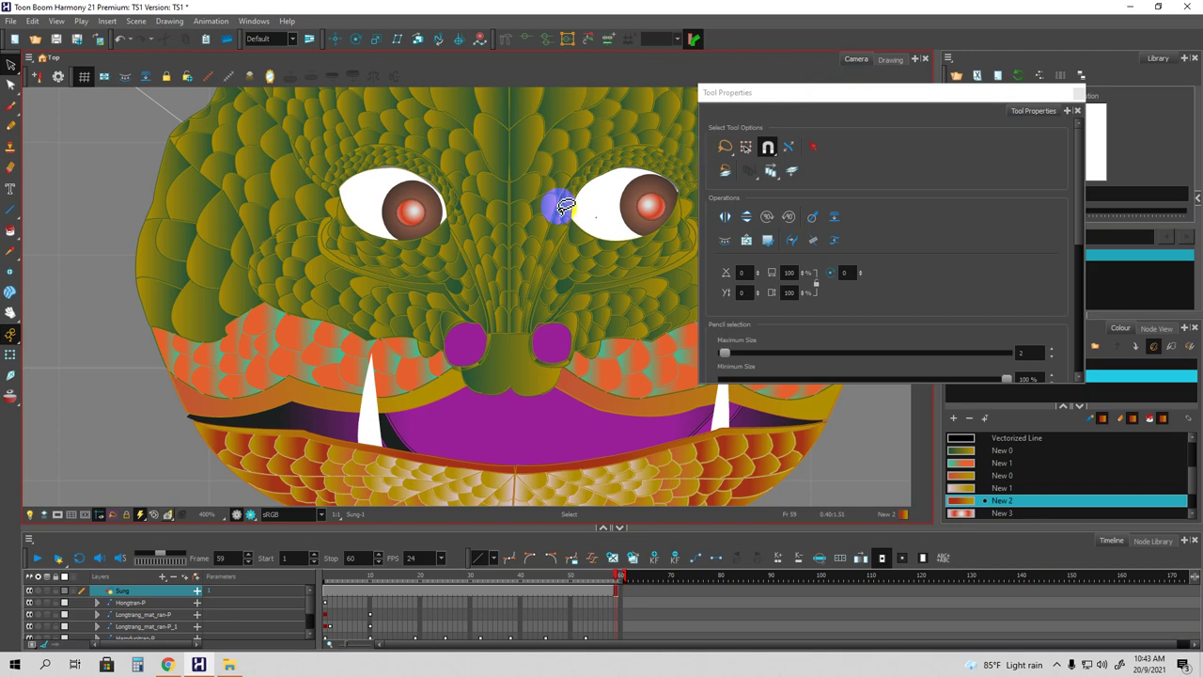
scroll(566, 212, down, 1)
scroll(569, 222, down, 3)
drag(572, 188, 503, 218)
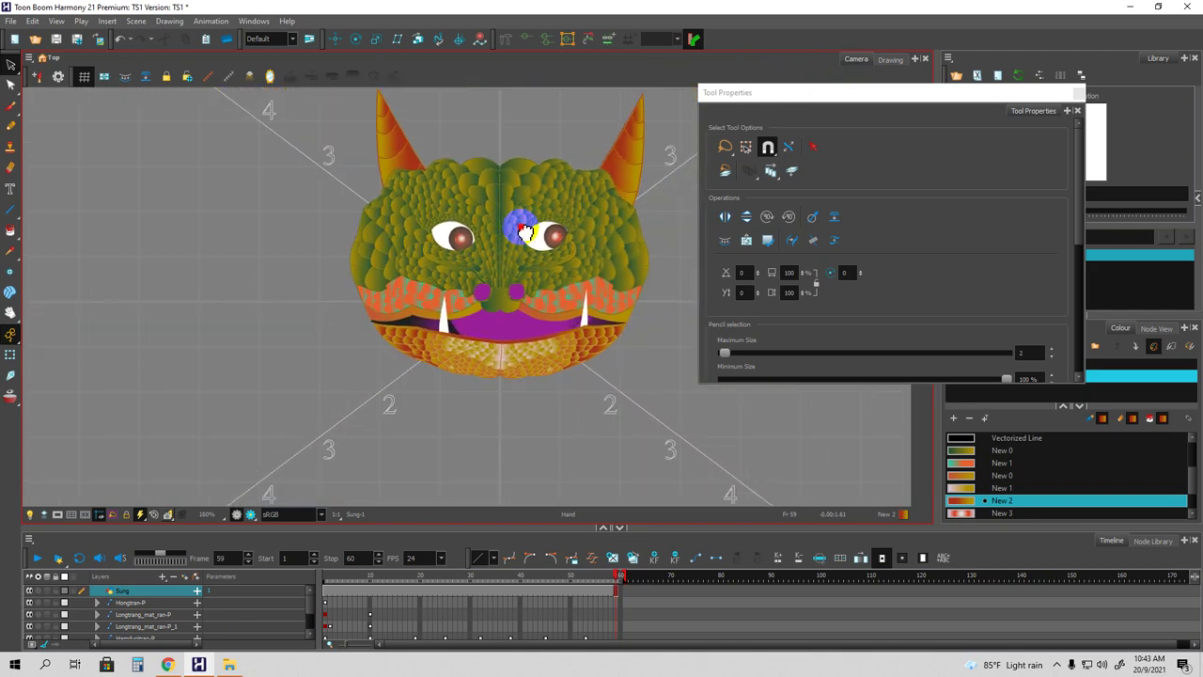
scroll(501, 214, up, 3)
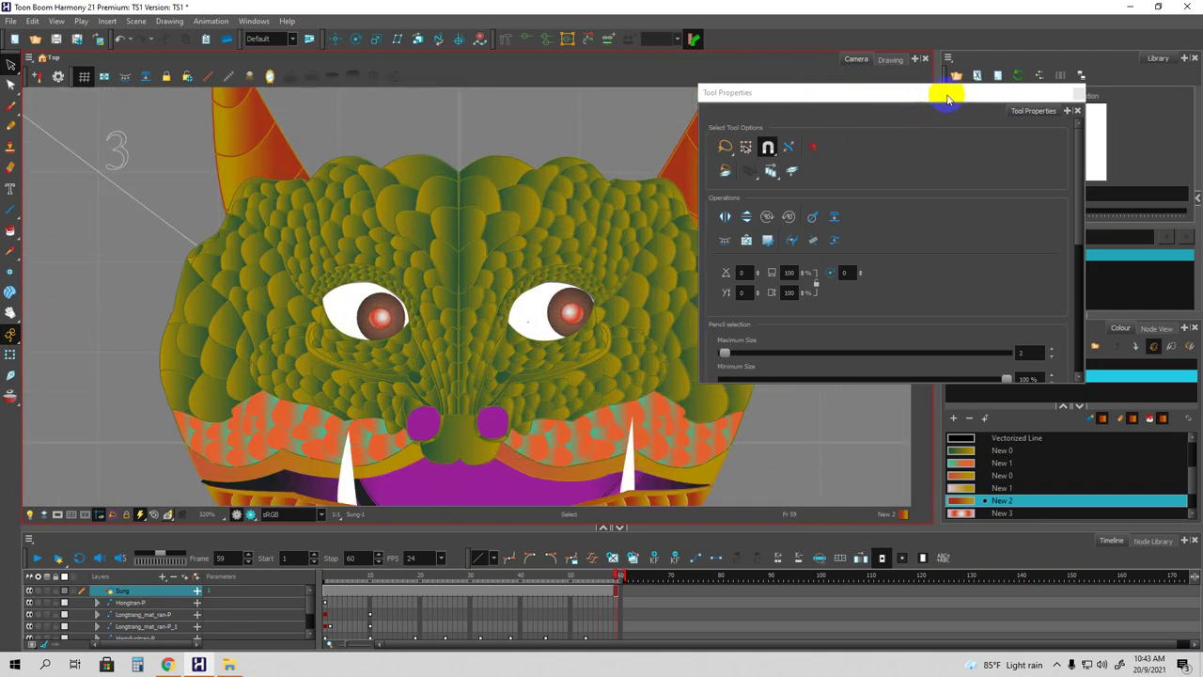
drag(949, 94, 1128, 123)
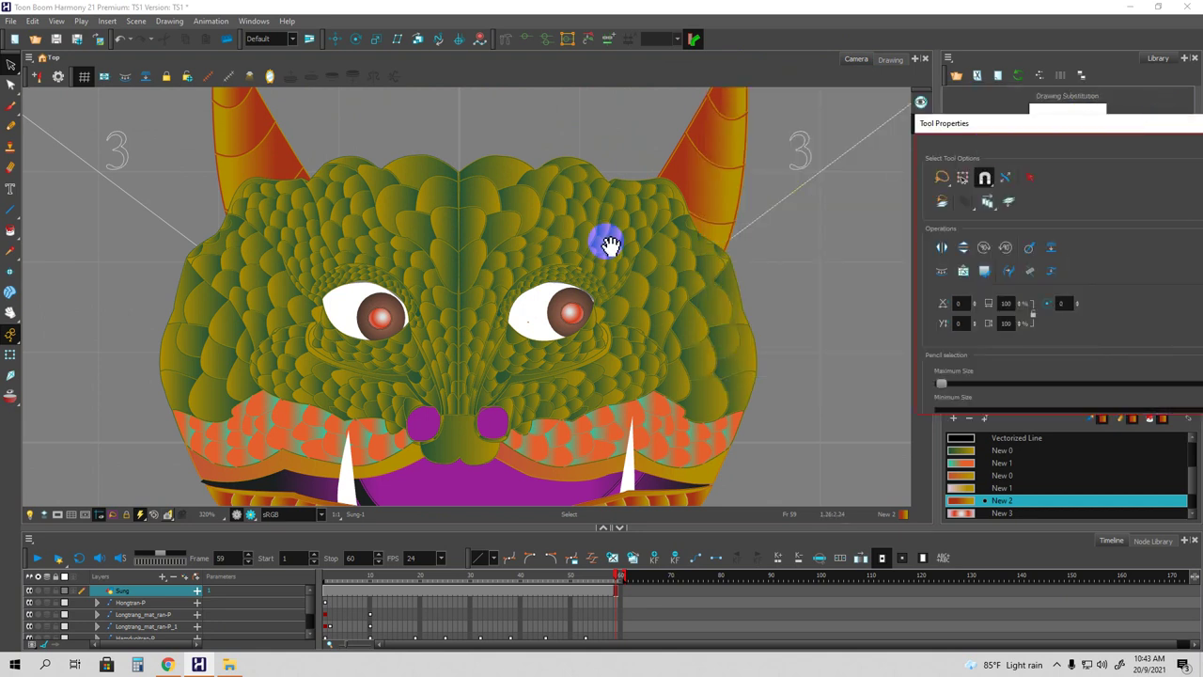
scroll(611, 245, down, 2)
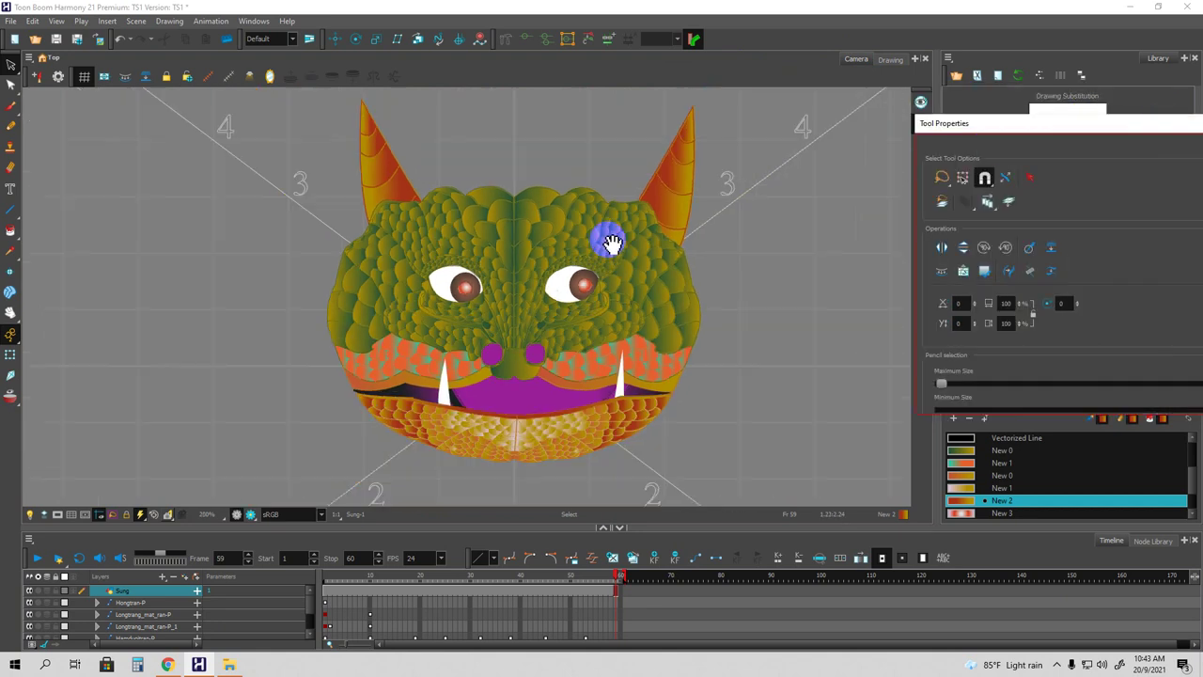
Expand the Sung layer's parameters in an enlarged timeline and set its Pos z to 0.0050 at frame 59.
click(197, 591)
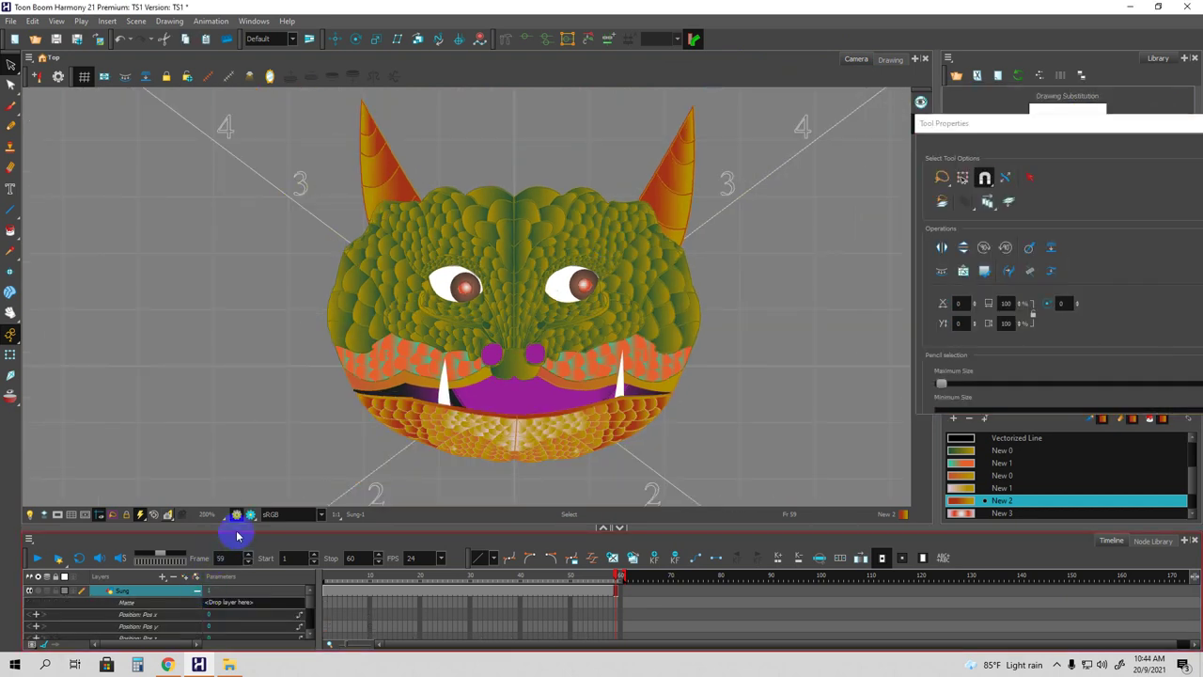
drag(236, 528, 234, 489)
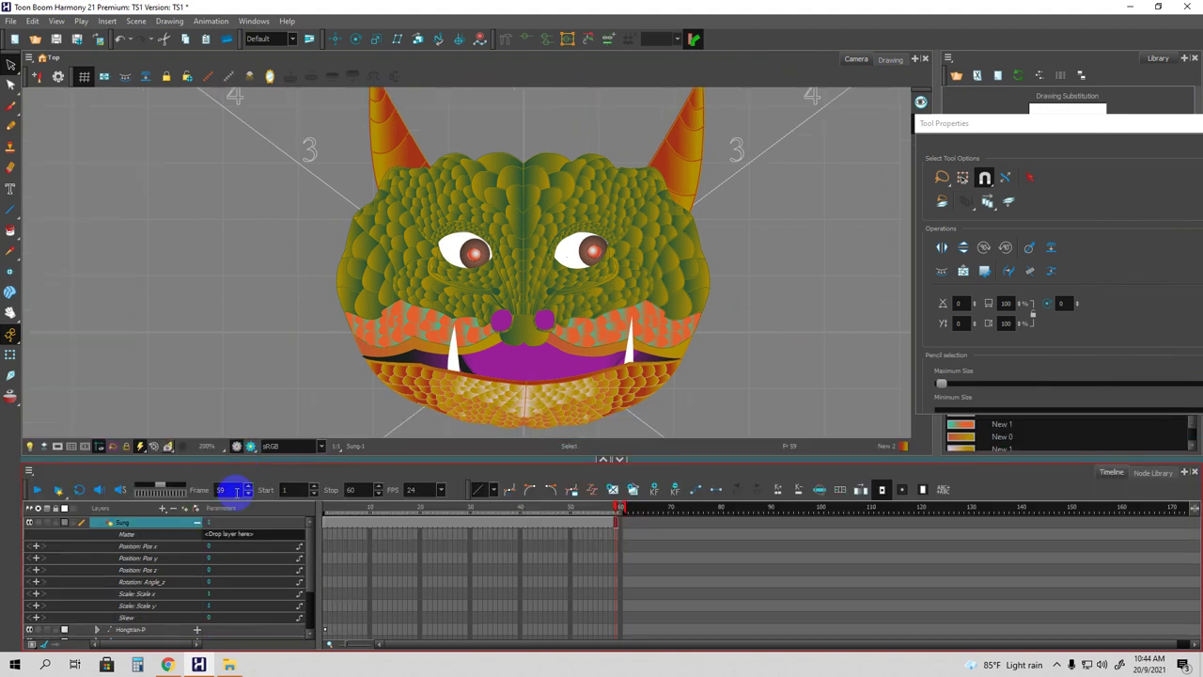
click(212, 575)
click(215, 570)
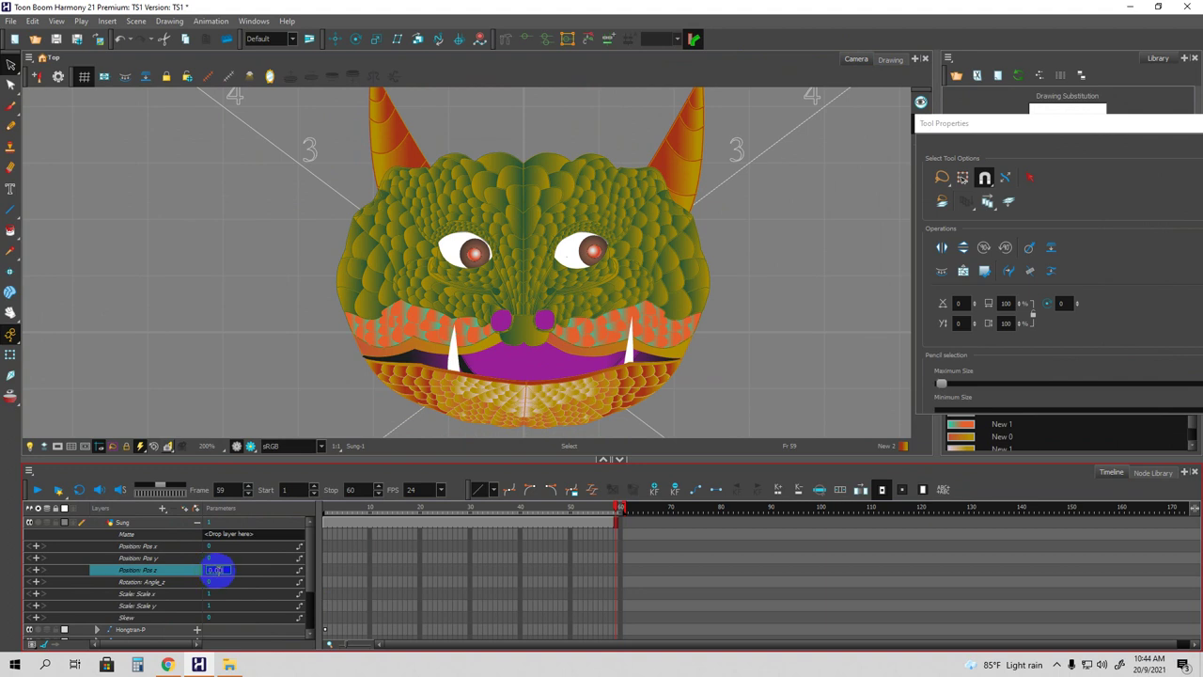
key(Return)
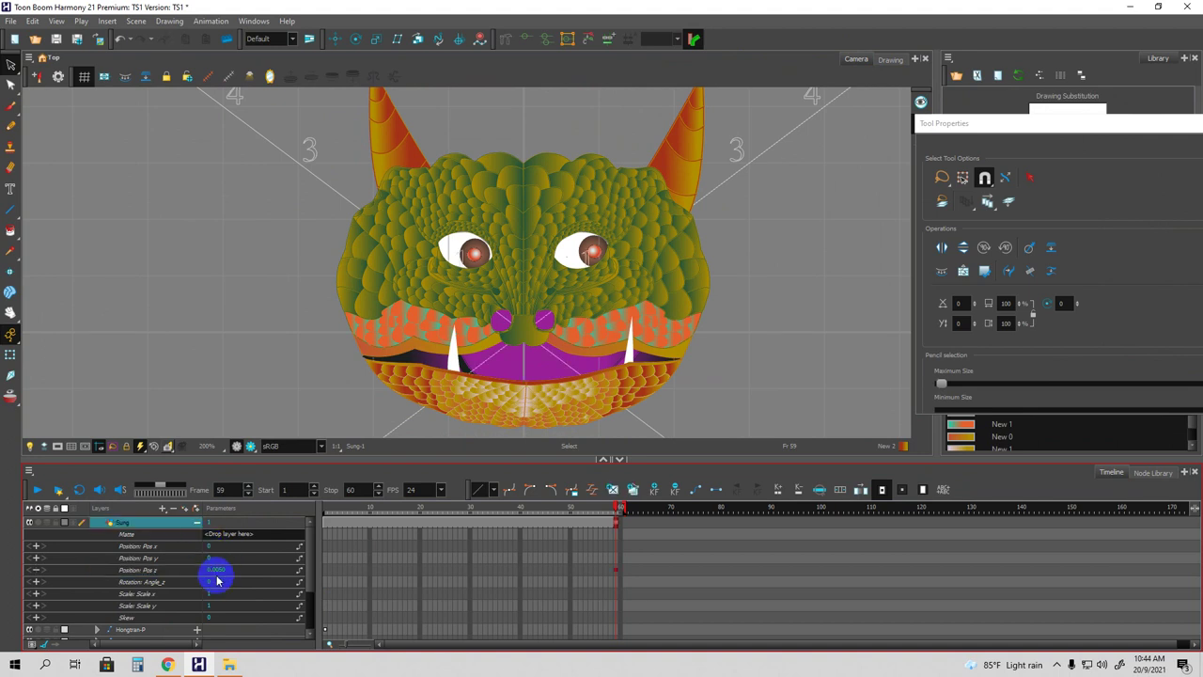
Set the Sung layer's Pos z to 0.0070 and check how the horn bases overlap the head scales.
double_click(234, 572)
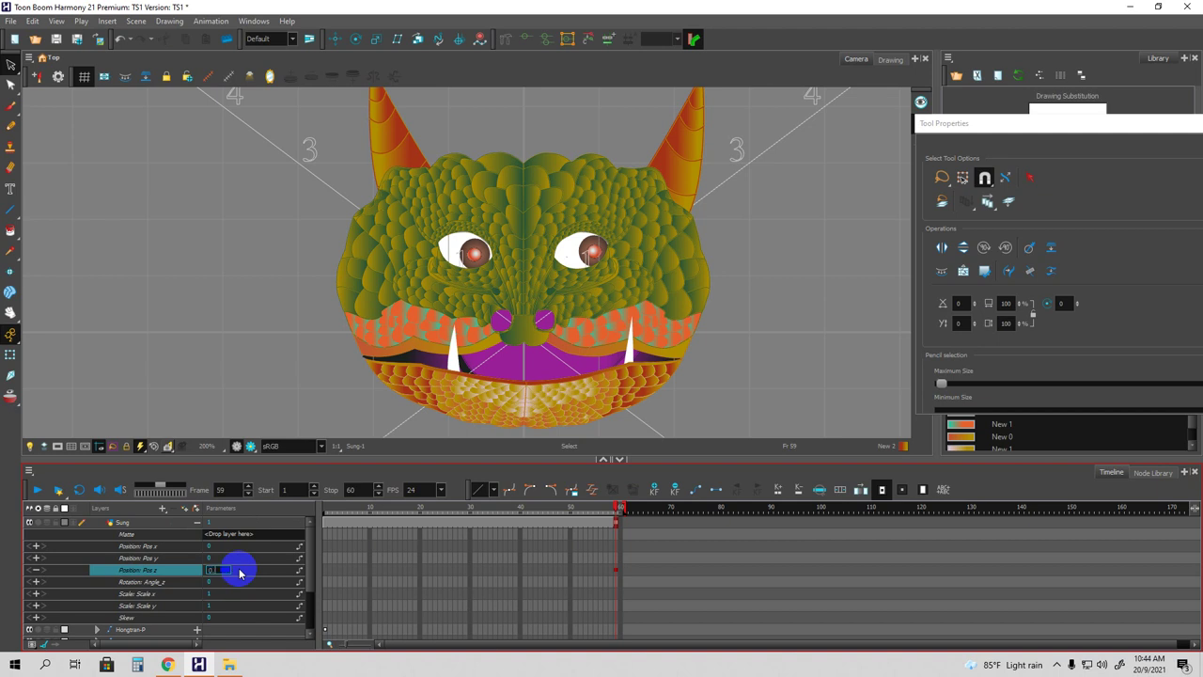
key(Return)
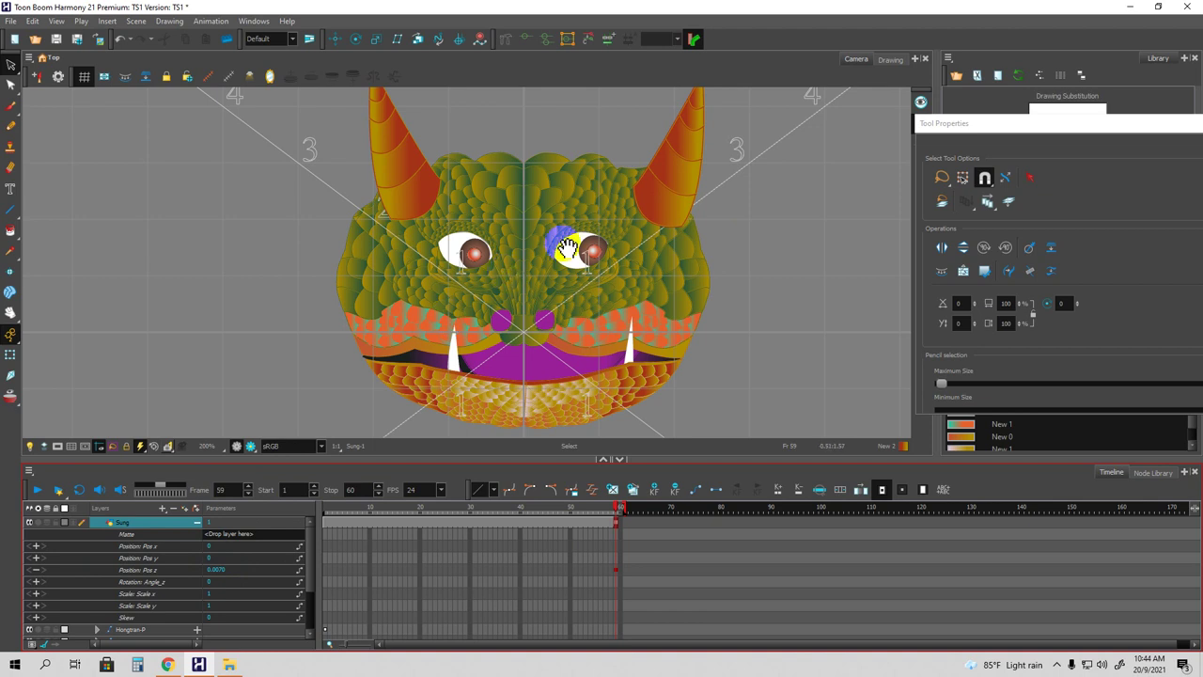
scroll(562, 282, up, 3)
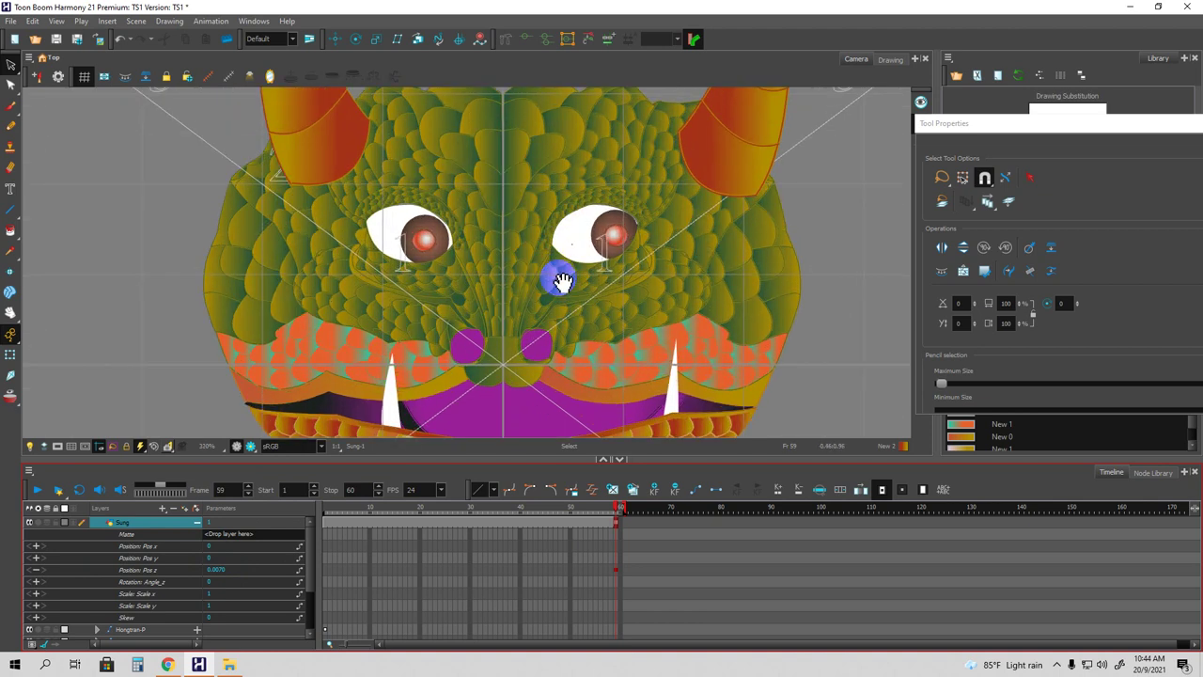
scroll(528, 310, down, 3)
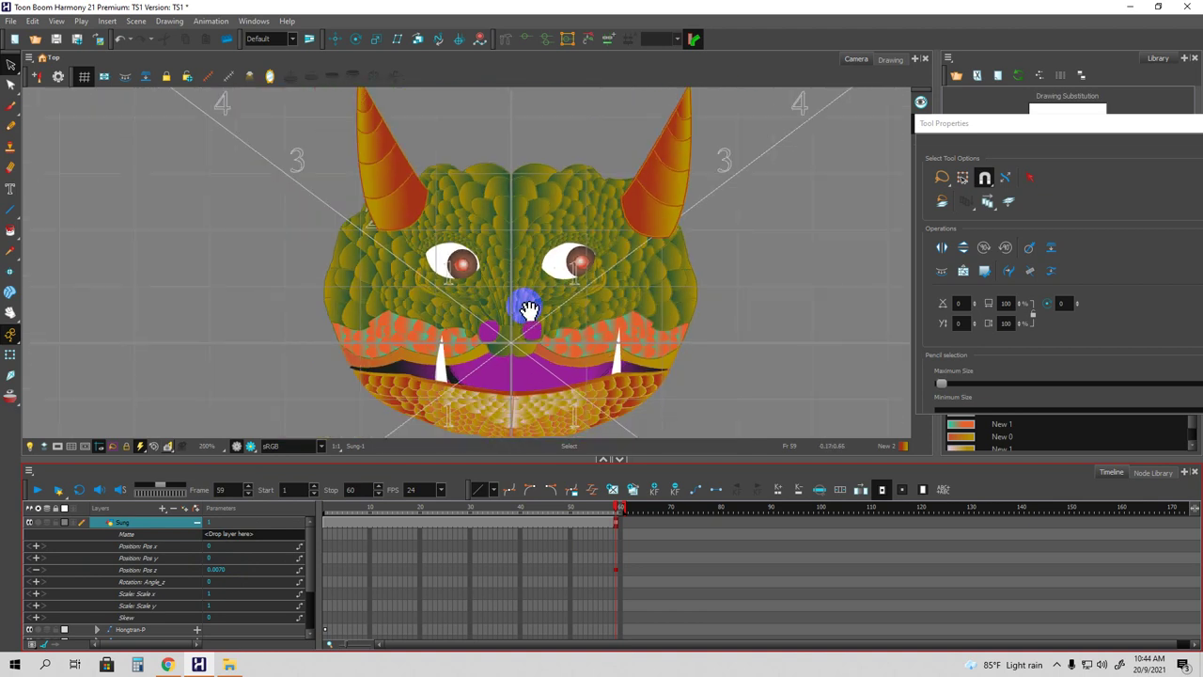
scroll(529, 311, up, 3)
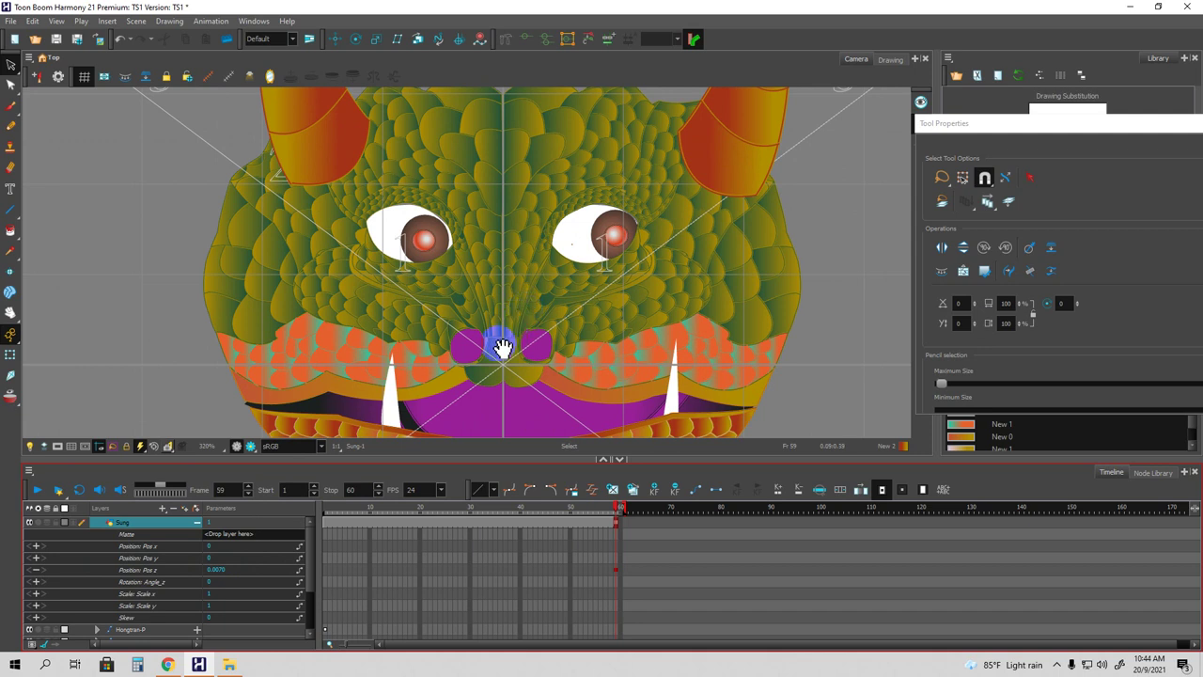
scroll(304, 249, down, 2)
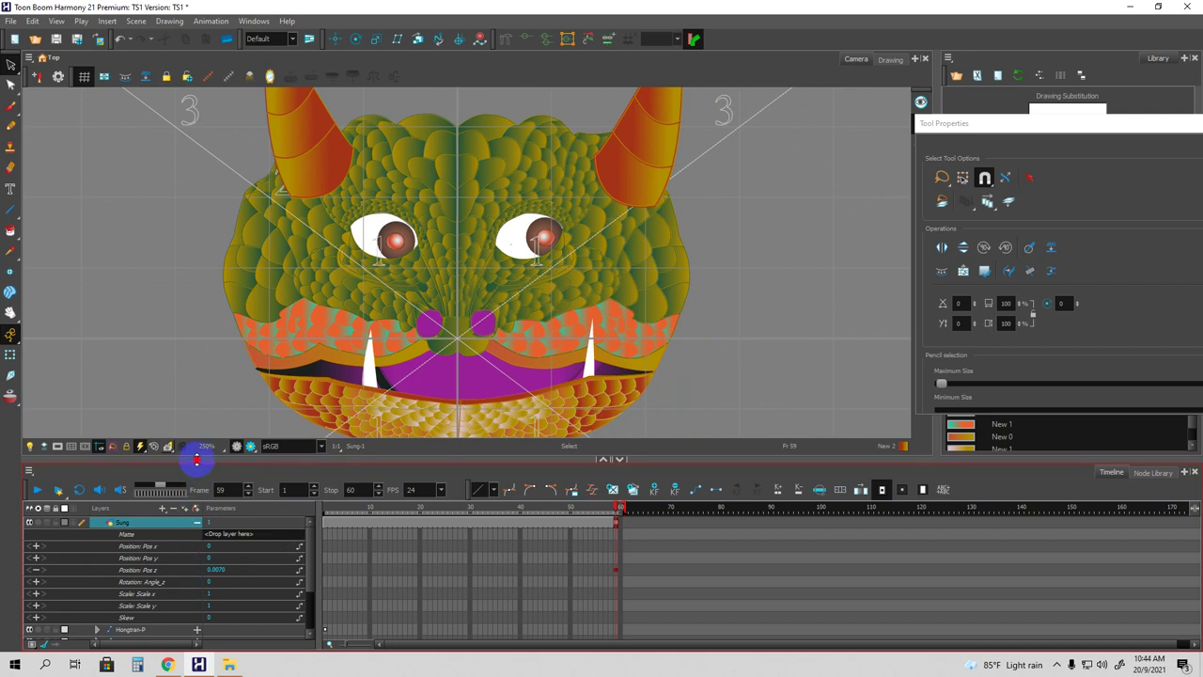
Collapse the Sung layer's parameters and add a vector drawing layer named MUI above it.
drag(197, 459, 196, 432)
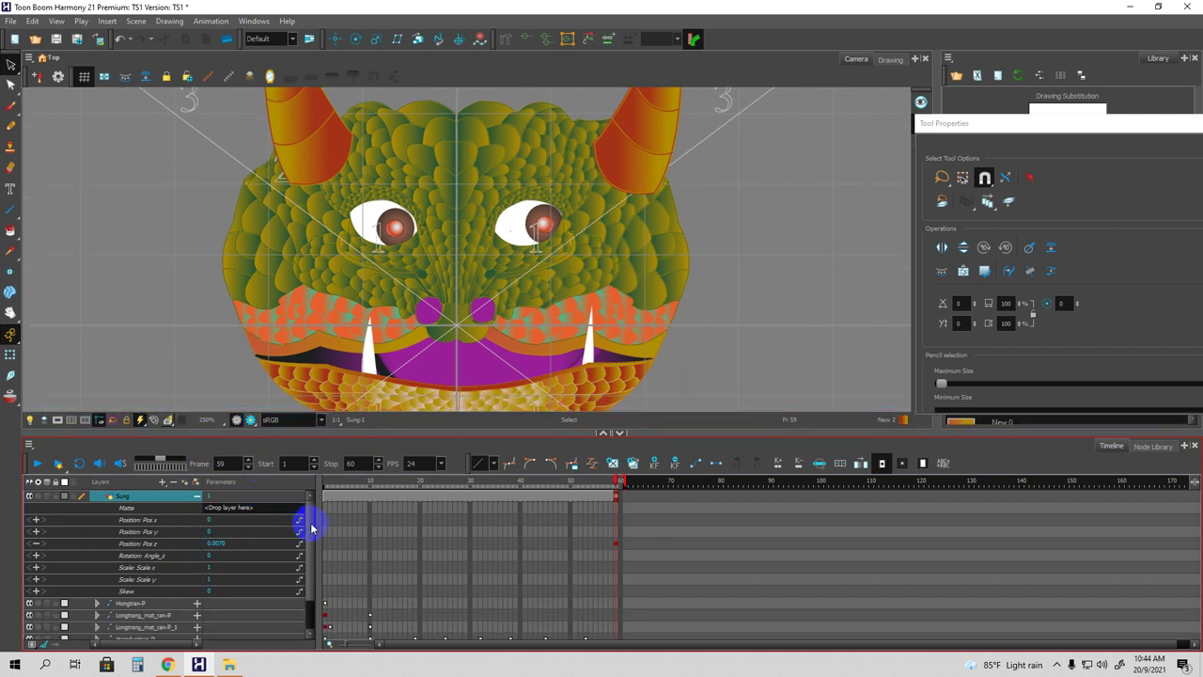
scroll(310, 522, down, 1)
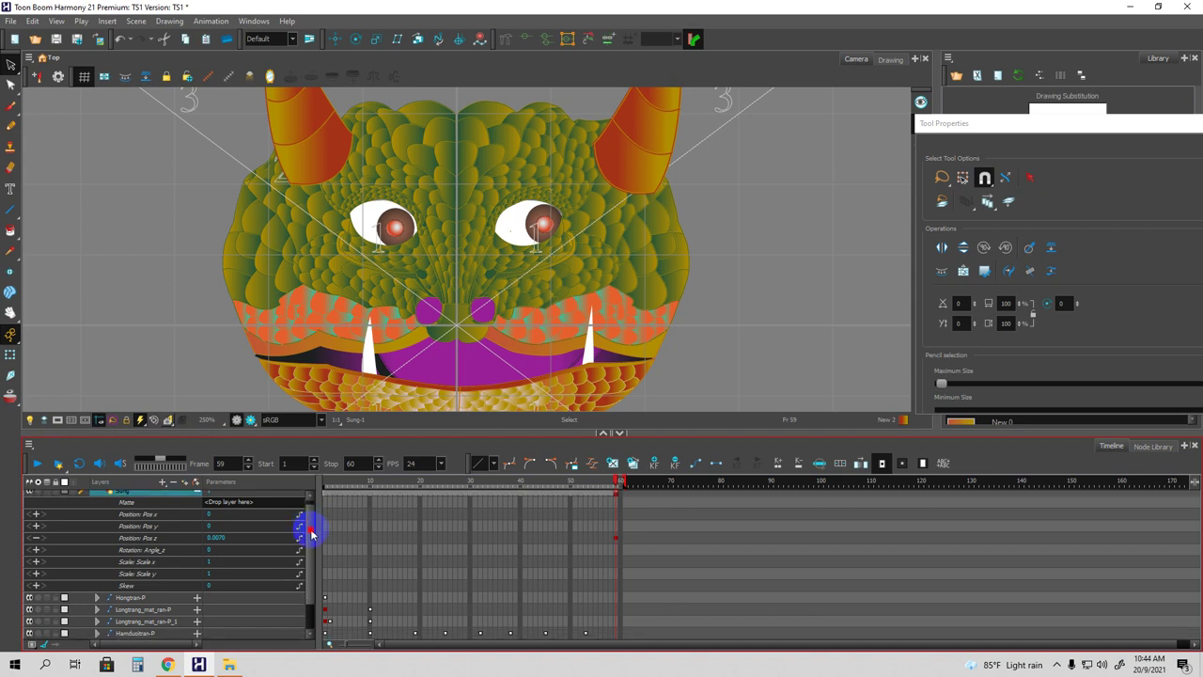
scroll(427, 331, up, 4)
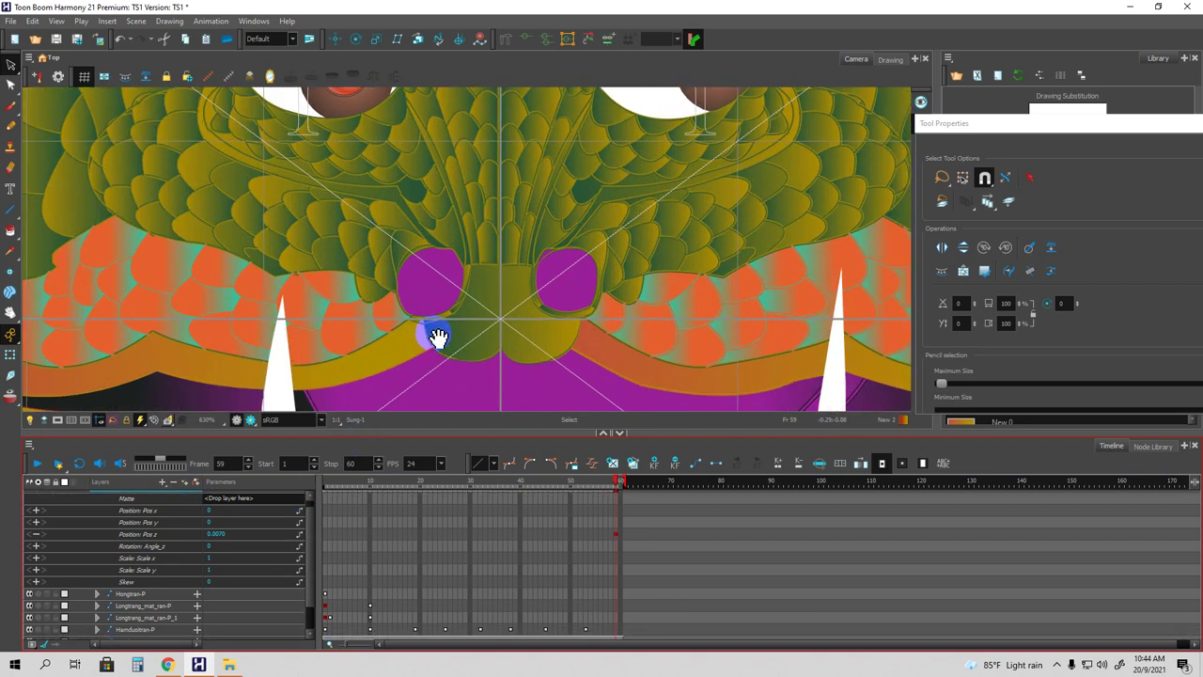
scroll(258, 529, up, 1)
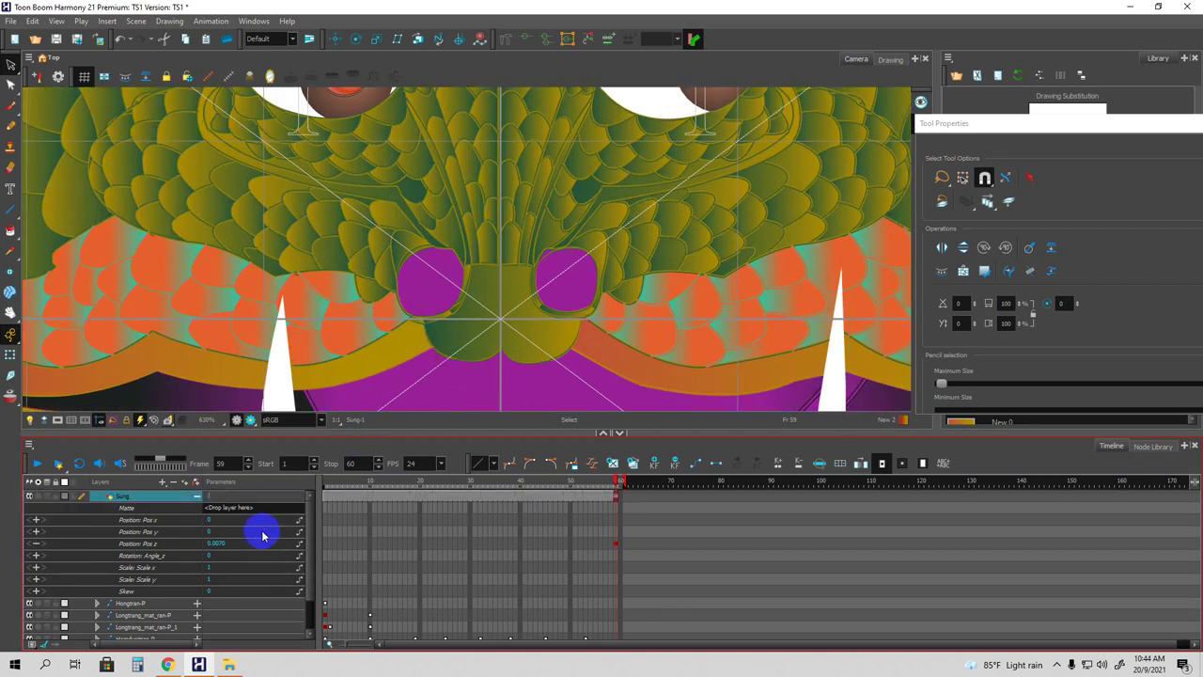
click(197, 498)
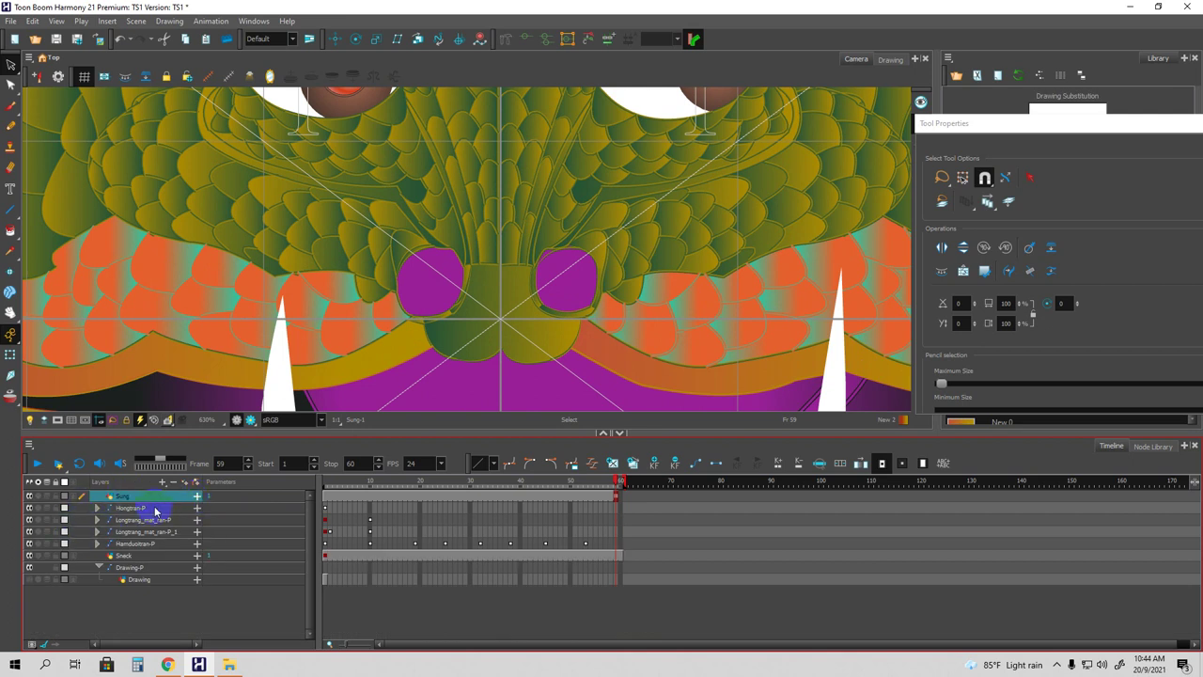
click(162, 483)
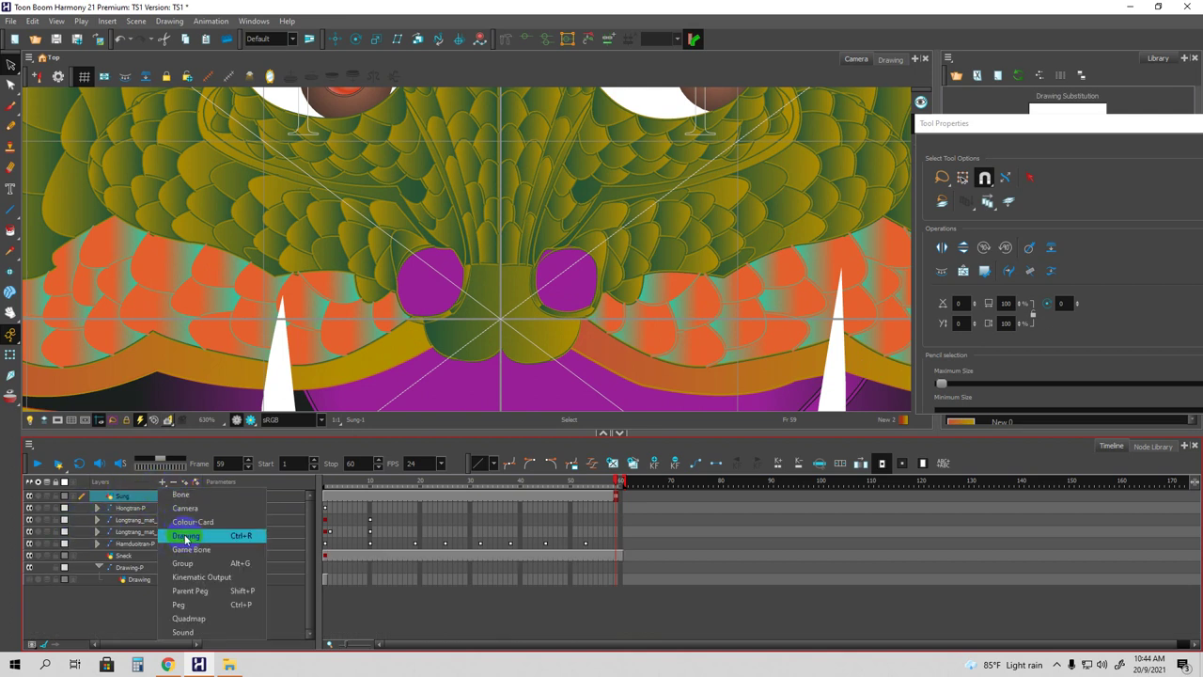
click(188, 522)
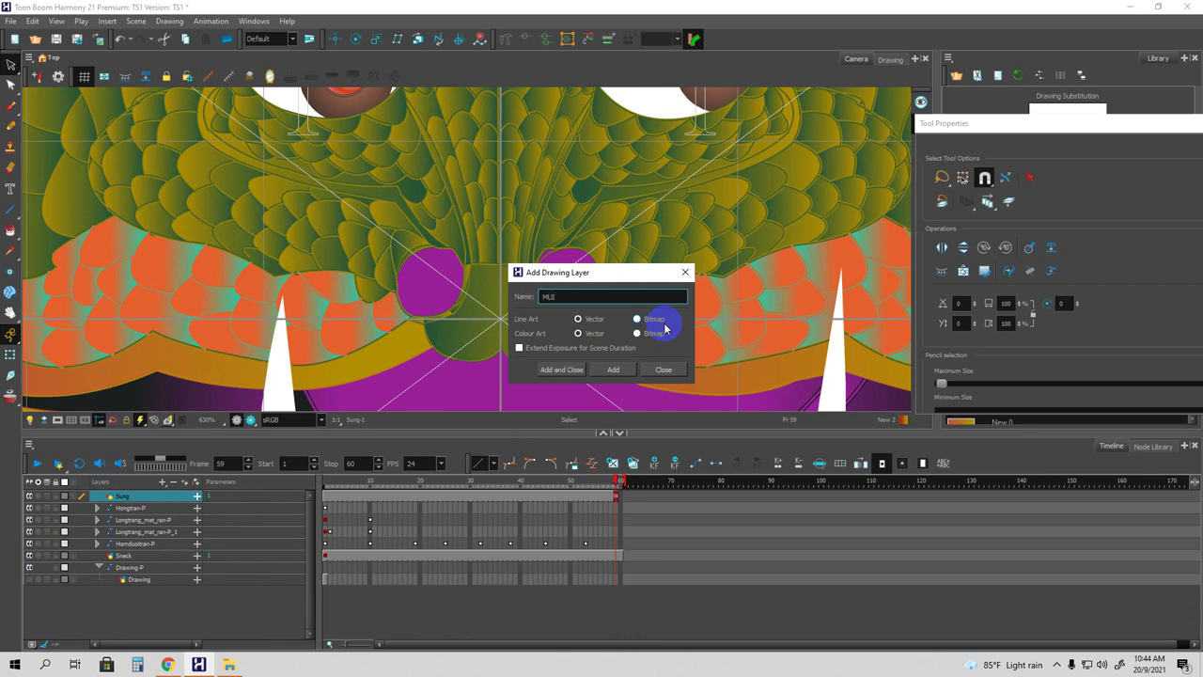
key(Return)
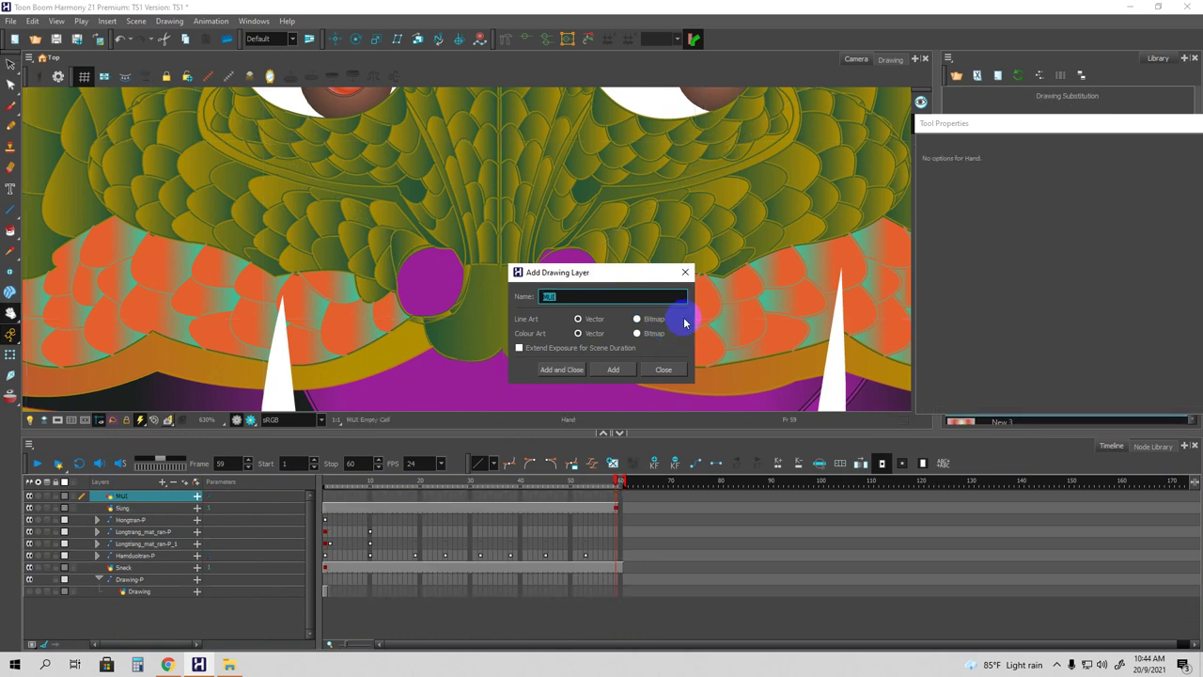
click(664, 368)
Switch to the Drawing view of the snake's nostrils and activate the Line tool.
click(891, 59)
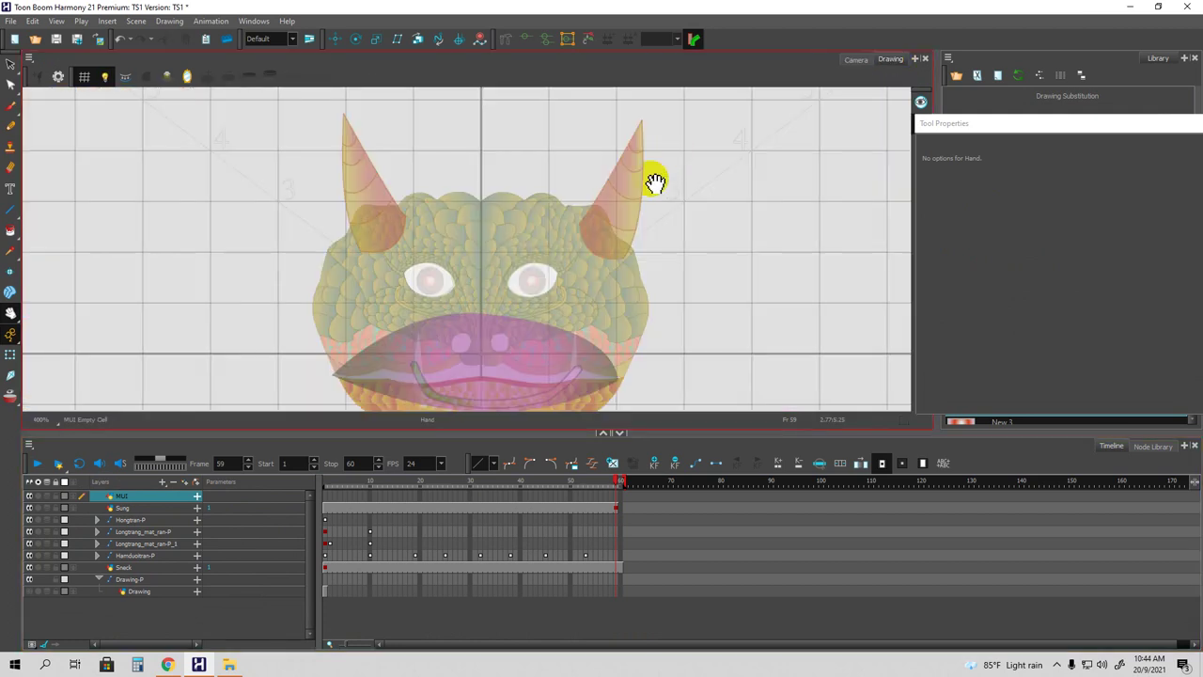
scroll(498, 320, up, 4)
drag(510, 312, 544, 218)
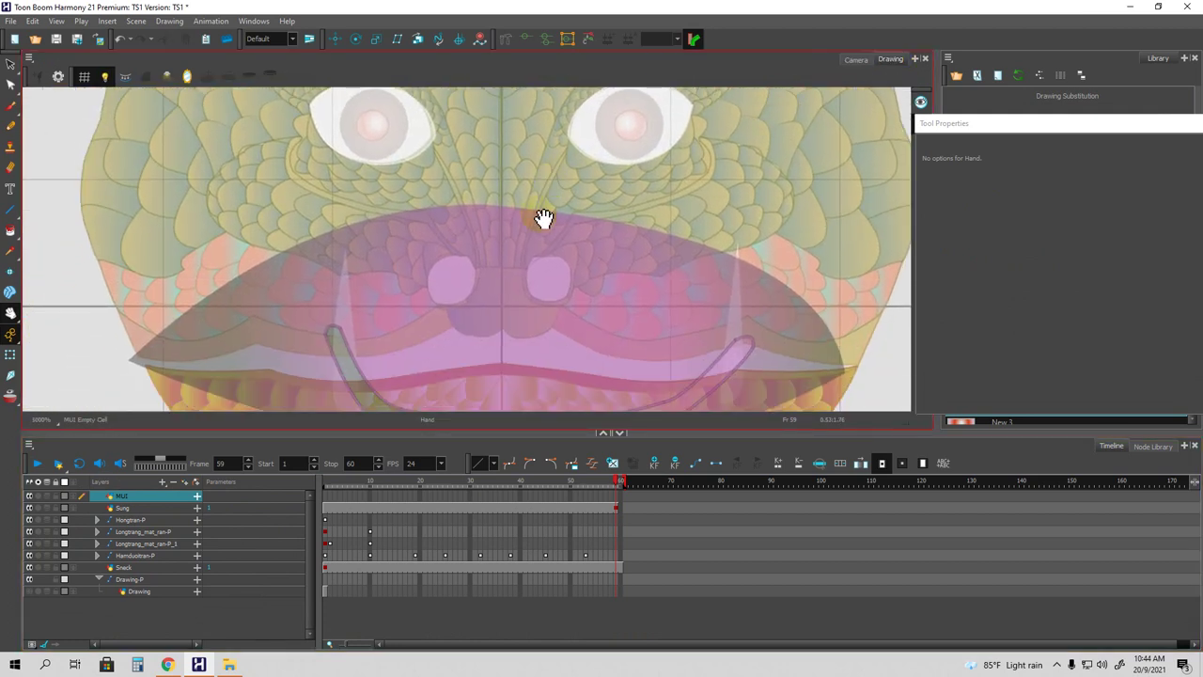
click(11, 210)
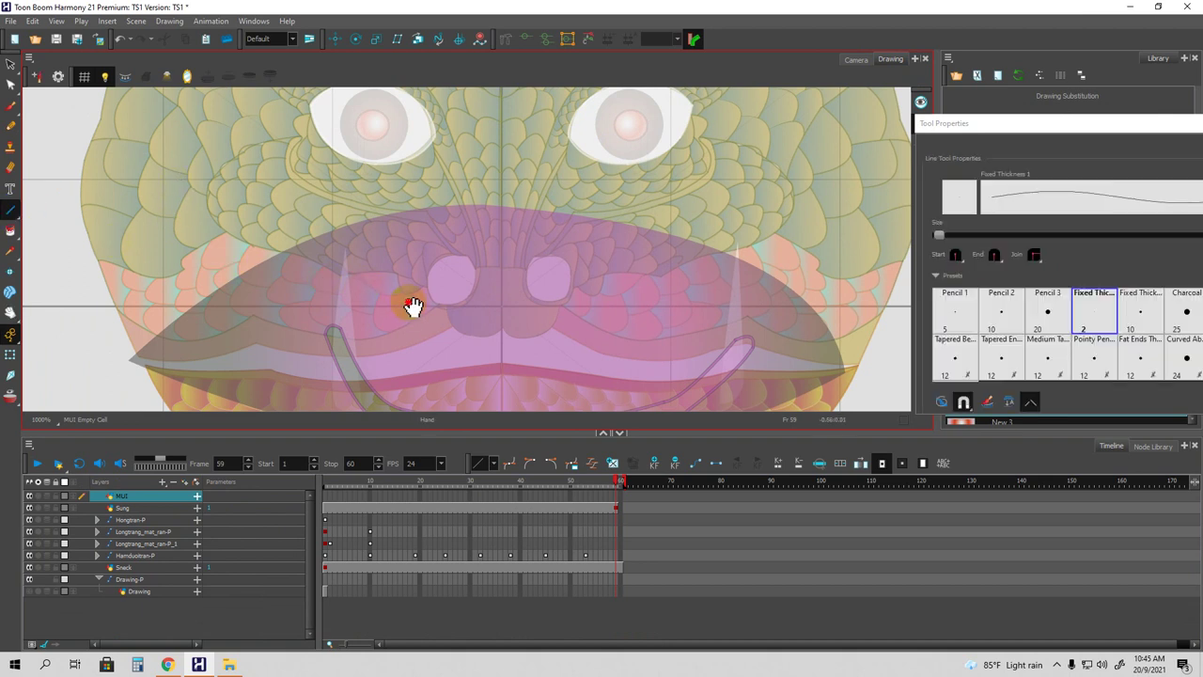
scroll(410, 301, up, 2)
scroll(409, 277, up, 3)
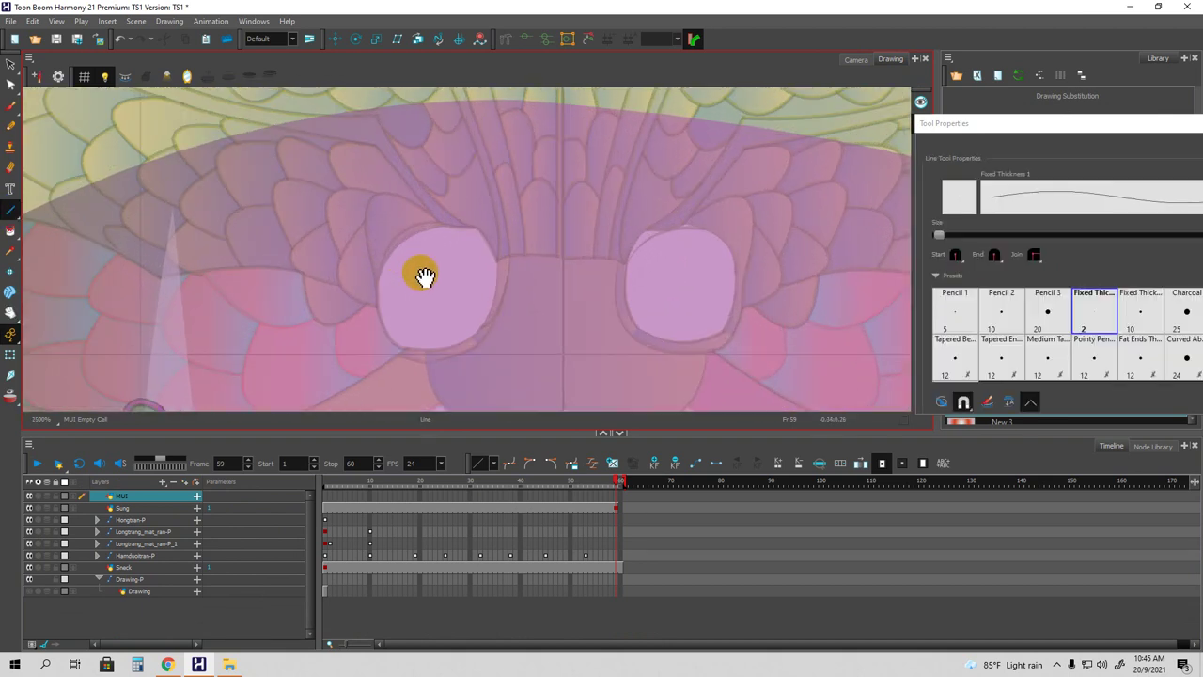
drag(434, 273, 416, 231)
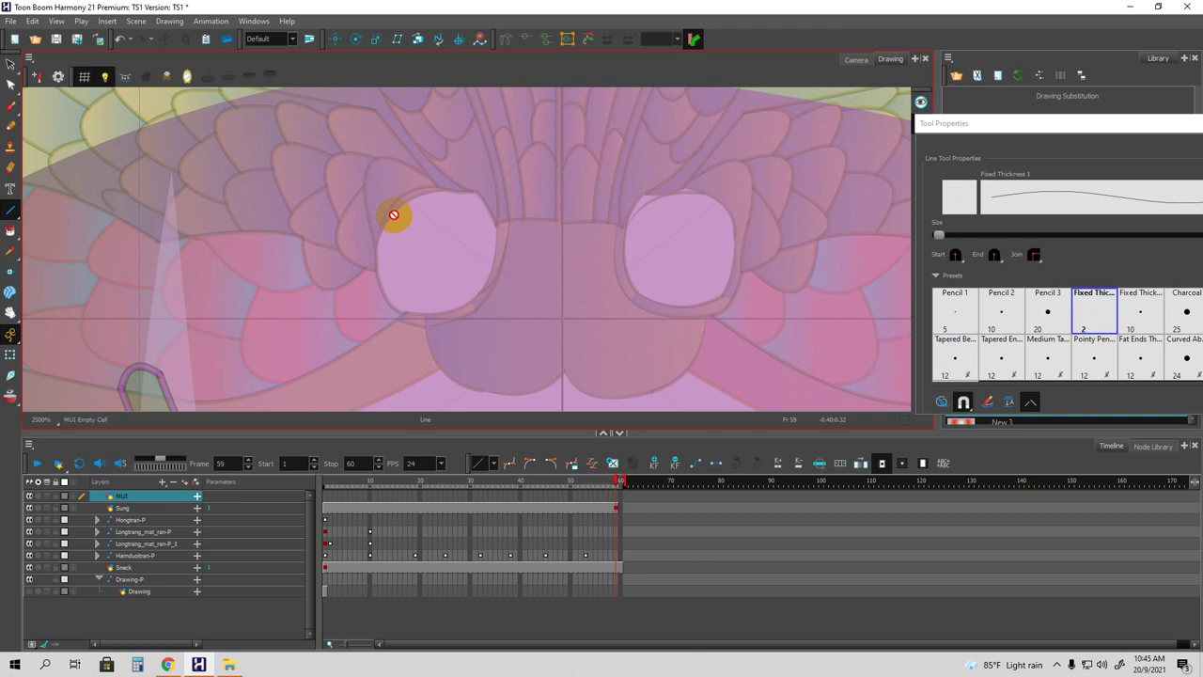
Create an empty drawing at frame 1 of the MUI layer, extend its exposure to frame 59 and reactivate the Line tool.
click(320, 490)
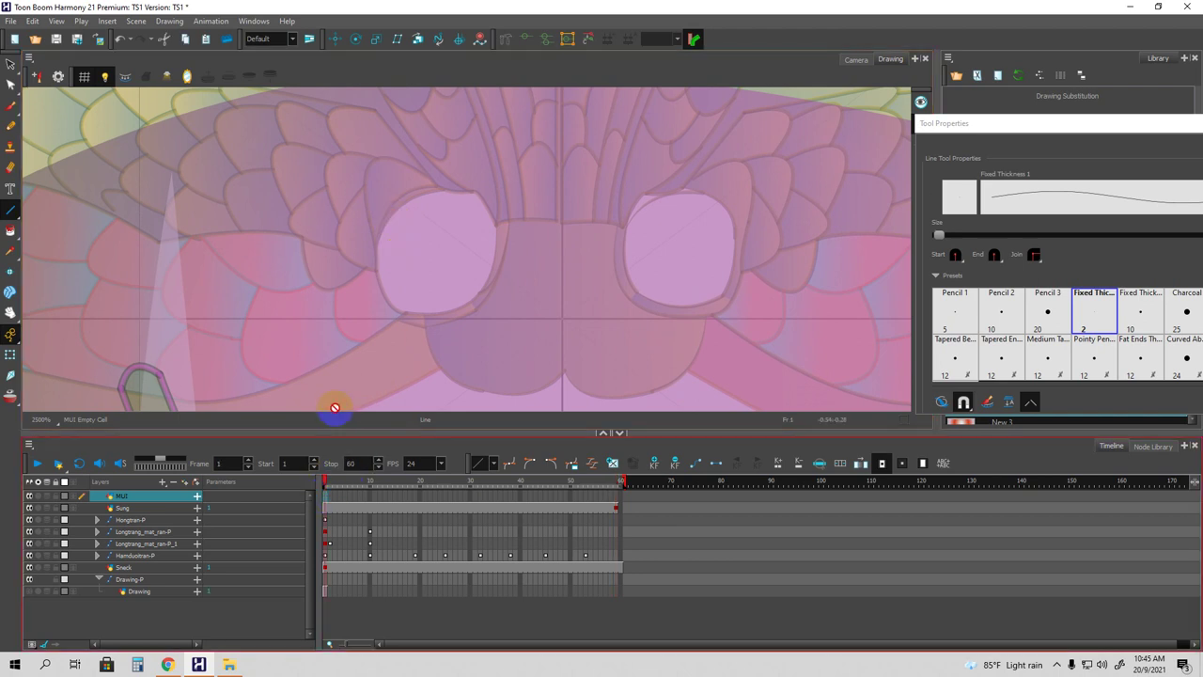
key(alt+shift+r)
key(space)
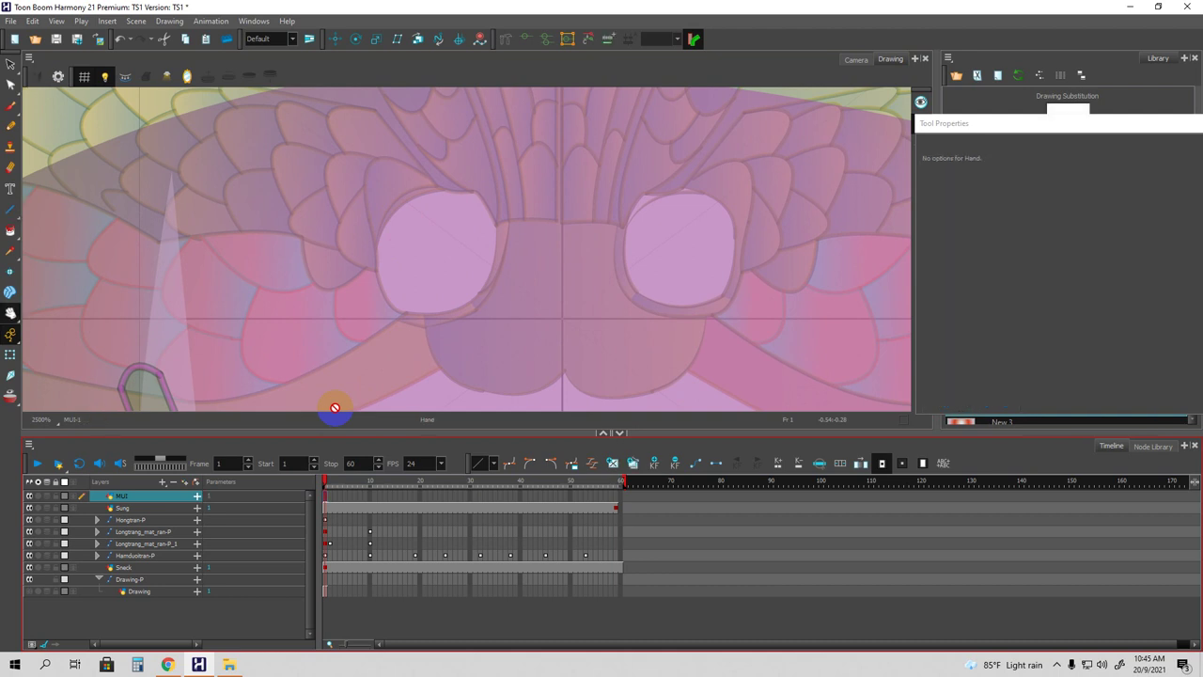
click(618, 502)
key(F5)
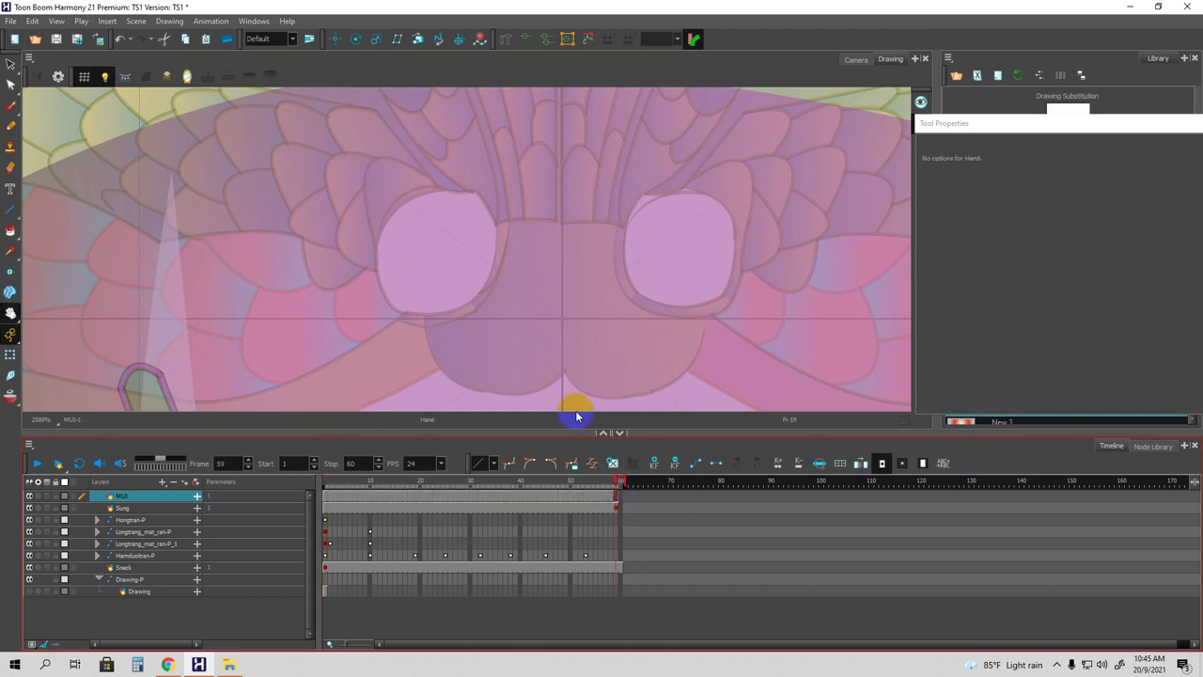
drag(447, 254, 432, 241)
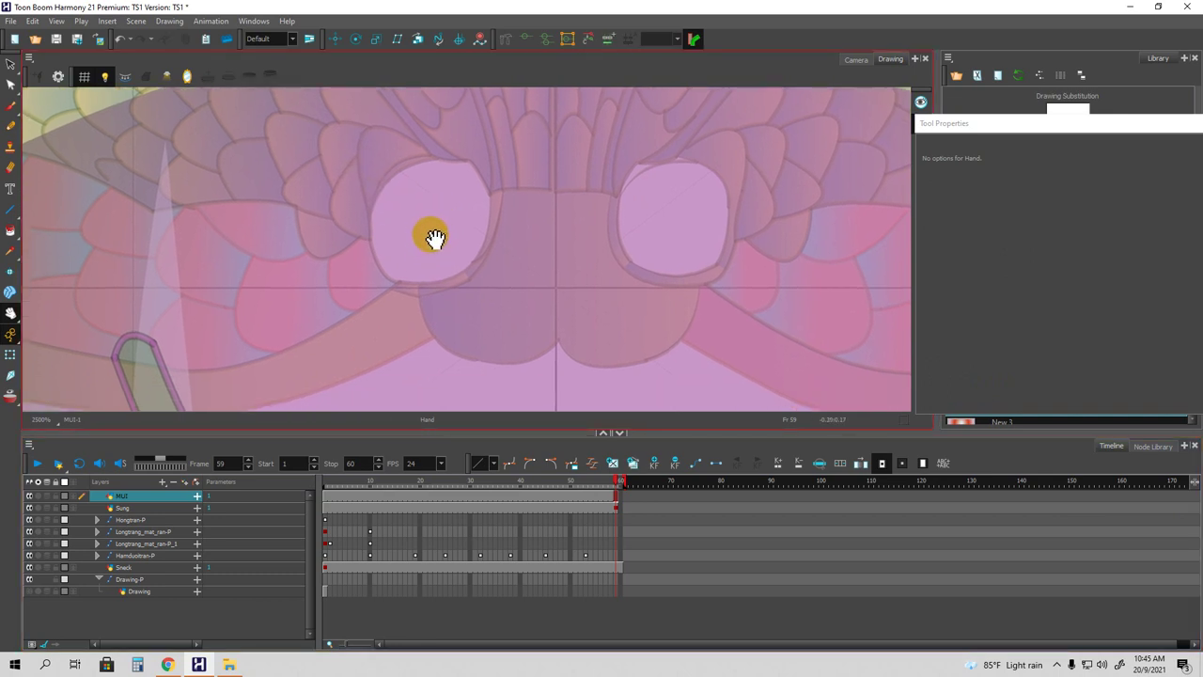
key(alt+4)
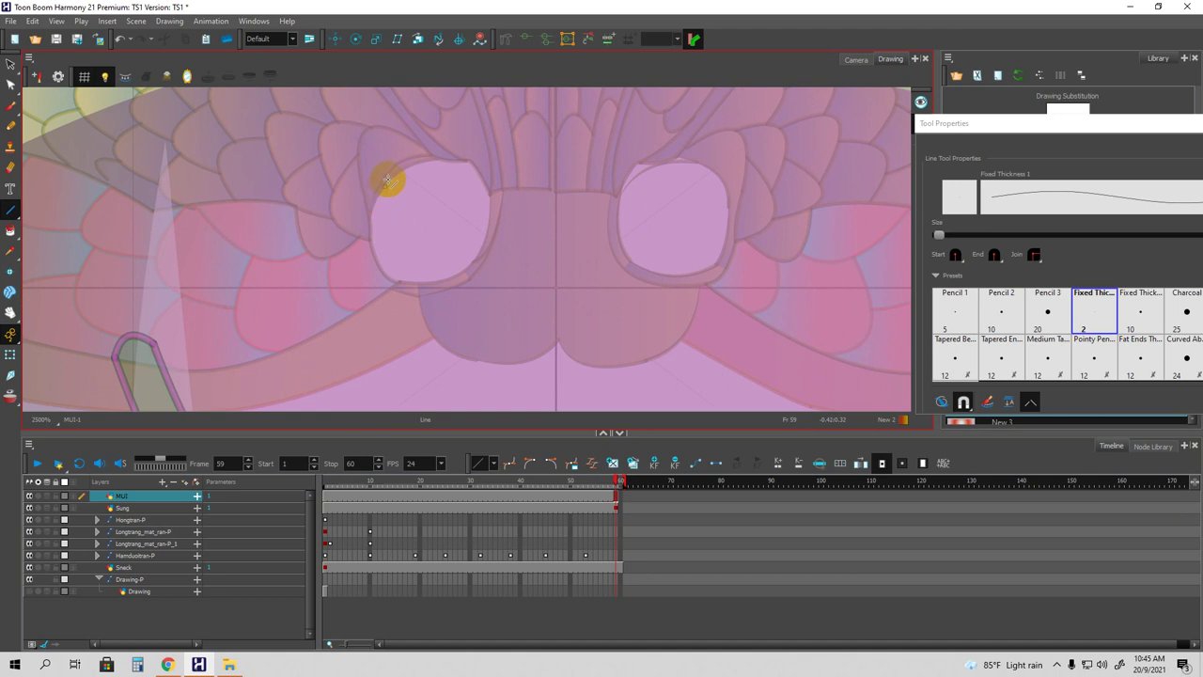
mouse_move(381, 182)
mouse_down()
mouse_move(376, 250)
mouse_move(357, 216)
mouse_move(421, 198)
mouse_up()
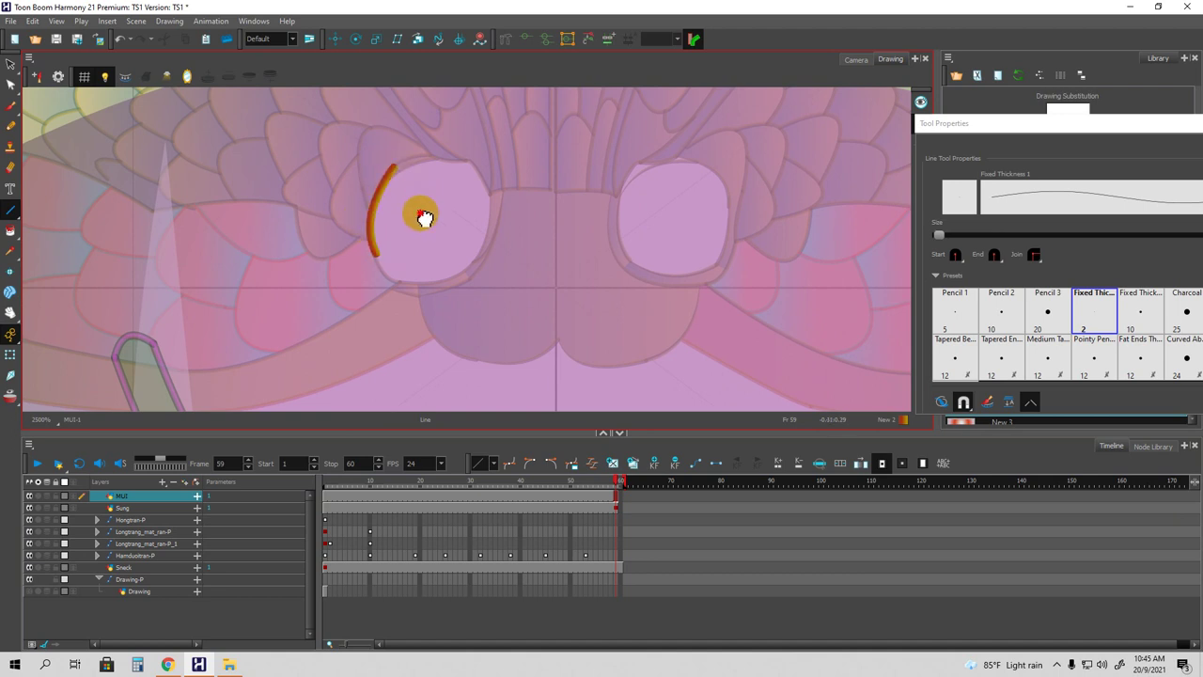
scroll(413, 200, up, 1)
key(ctrl+z)
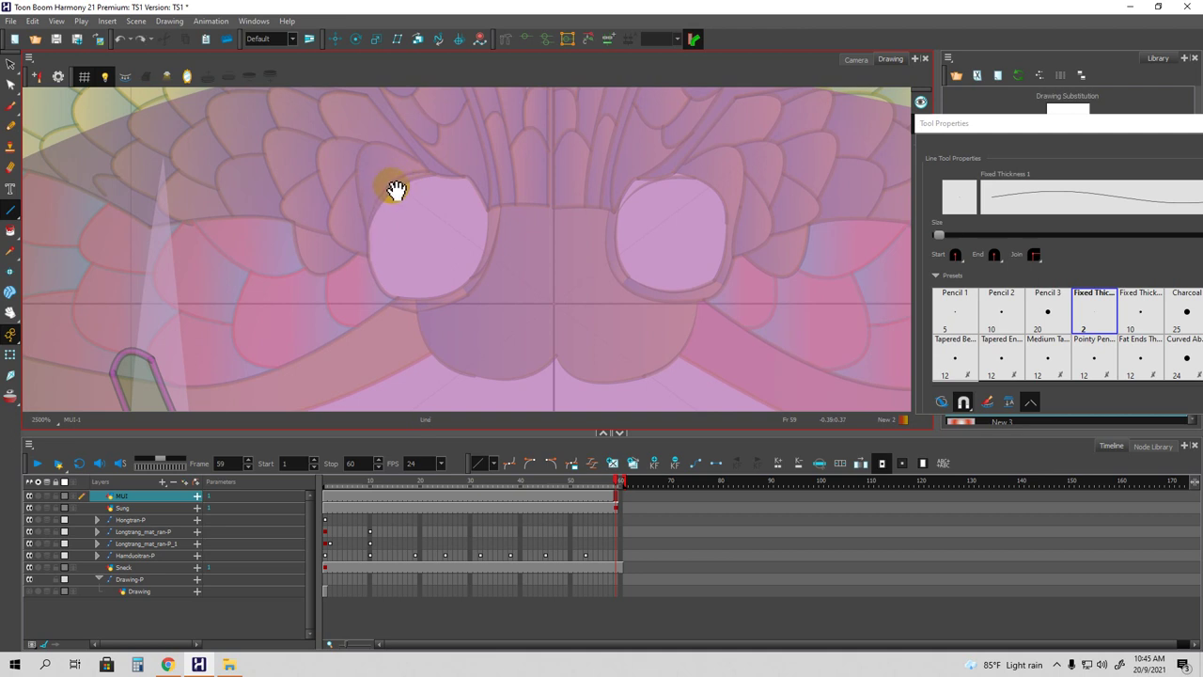
Outline both nostrils with closed, curved Line tool strokes in the orange-red New 2 gradient on the MUI layer.
mouse_move(392, 183)
mouse_down()
mouse_move(371, 234)
mouse_move(373, 269)
mouse_move(351, 226)
mouse_move(359, 215)
mouse_up()
mouse_move(438, 171)
mouse_down()
mouse_move(491, 197)
mouse_move(458, 154)
mouse_move(486, 228)
mouse_move(475, 210)
mouse_move(435, 260)
mouse_move(483, 244)
mouse_move(451, 231)
mouse_up()
mouse_move(362, 230)
mouse_down()
mouse_move(378, 250)
mouse_move(438, 244)
mouse_move(389, 278)
mouse_move(402, 272)
mouse_up()
drag(461, 247, 451, 247)
drag(556, 232, 532, 236)
mouse_move(620, 188)
mouse_down()
mouse_move(585, 182)
mouse_move(574, 148)
mouse_move(652, 166)
mouse_move(611, 119)
mouse_up()
drag(557, 157, 521, 222)
key(space)
mouse_move(655, 180)
mouse_down()
mouse_move(633, 162)
mouse_move(630, 225)
mouse_move(639, 211)
mouse_move(612, 198)
mouse_move(608, 218)
mouse_move(620, 212)
mouse_up()
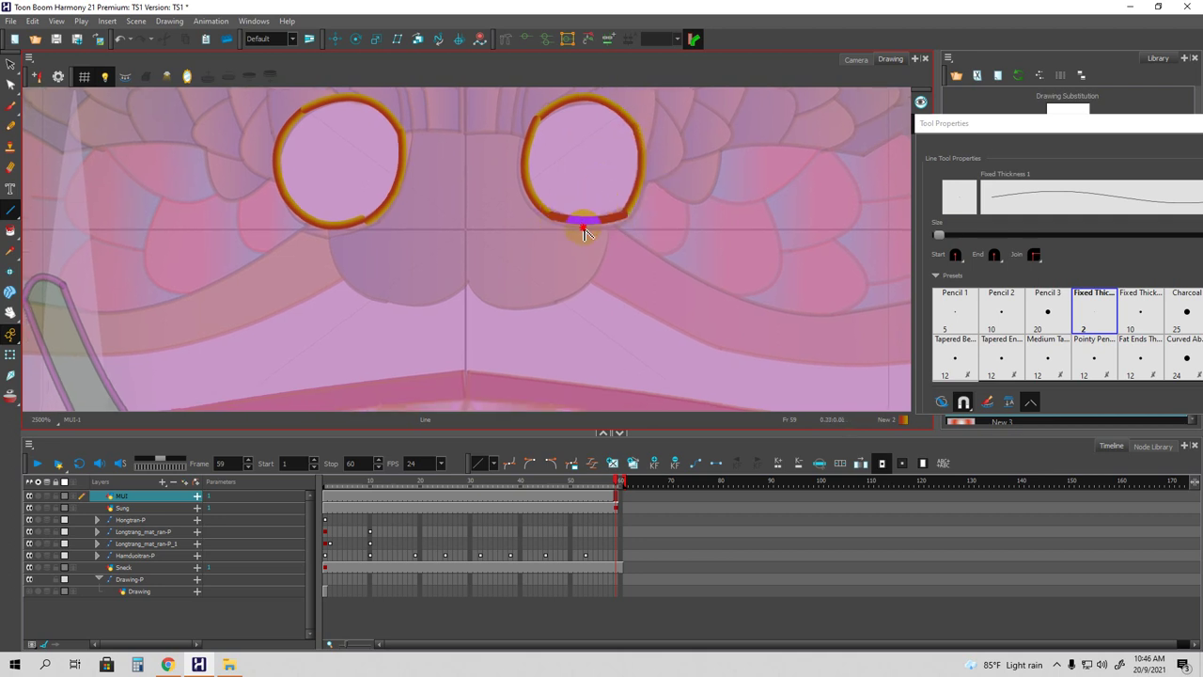
drag(526, 205, 583, 222)
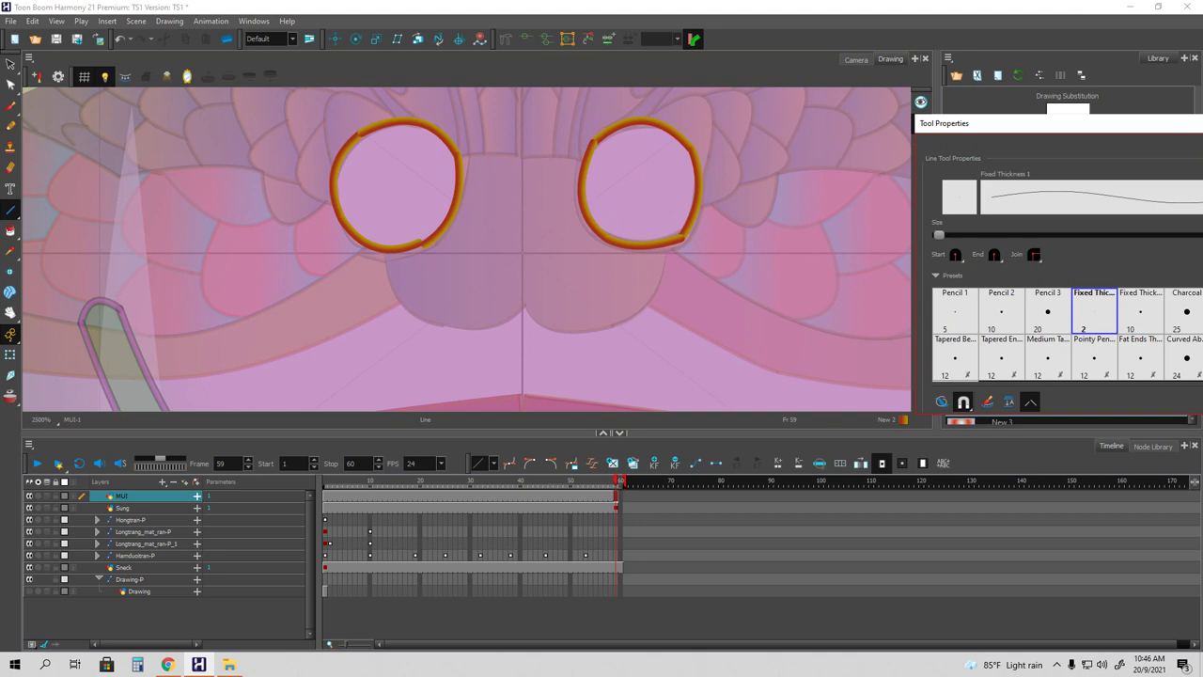
Close the Tool Properties window and fill both outlined nostrils with the purple New 0 gradient using the Paint tool.
key(alt+F4)
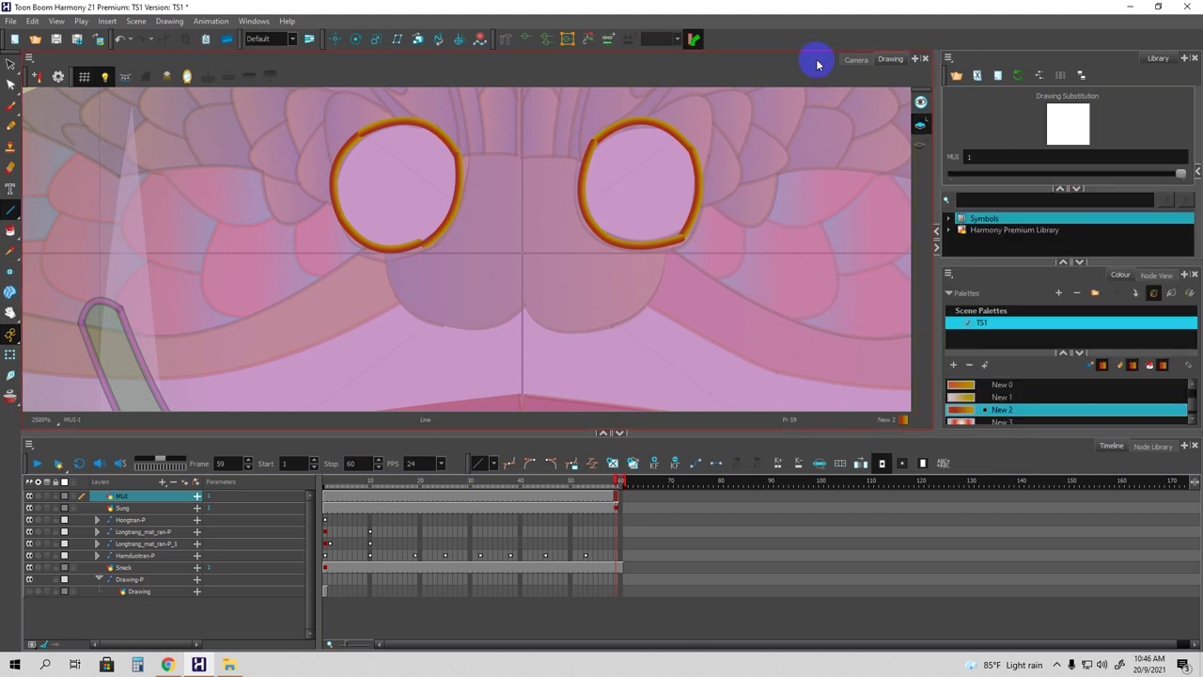
scroll(973, 407, up, 1)
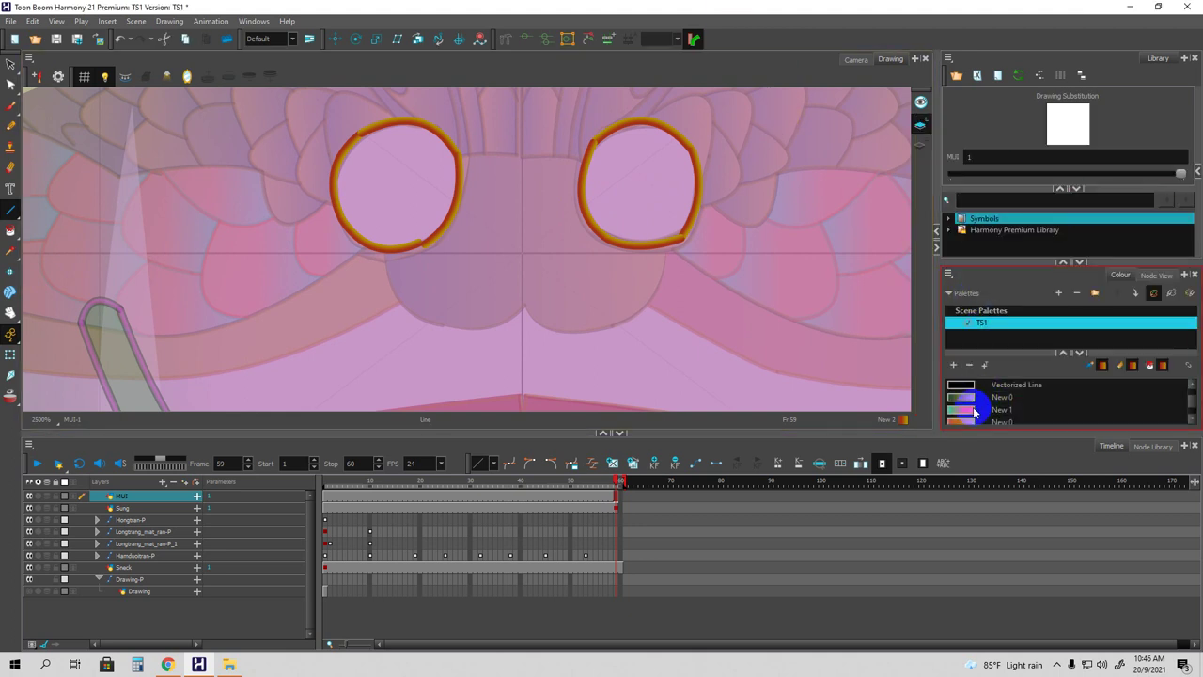
scroll(972, 406, down, 2)
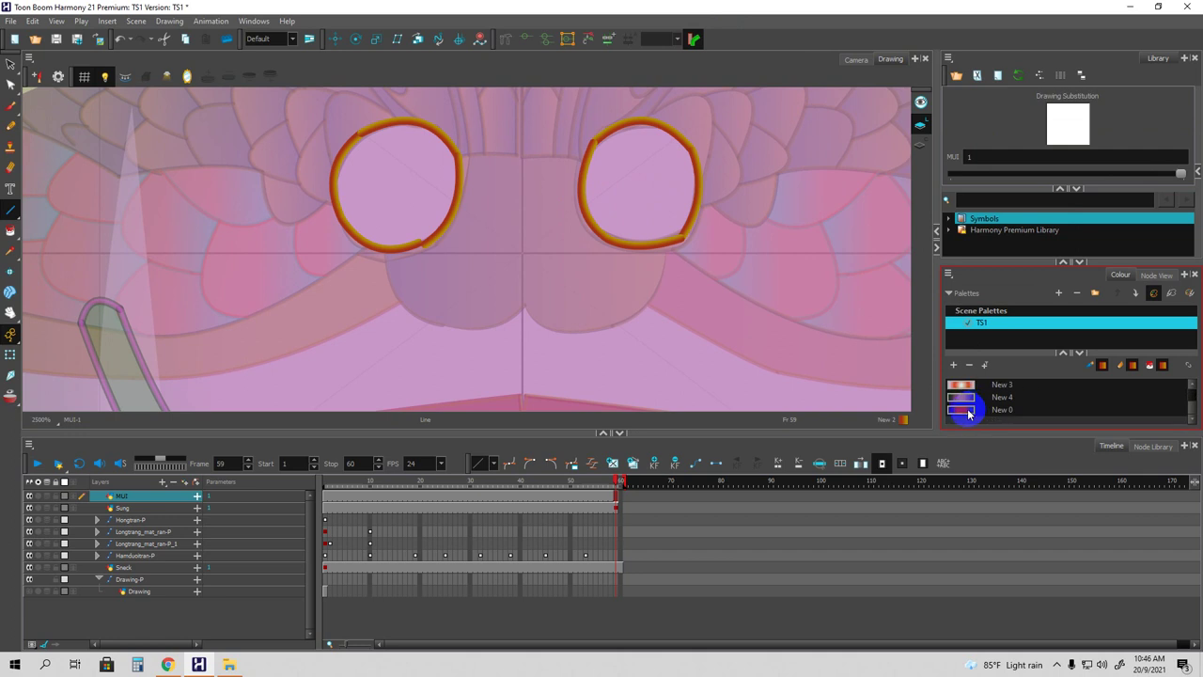
click(967, 408)
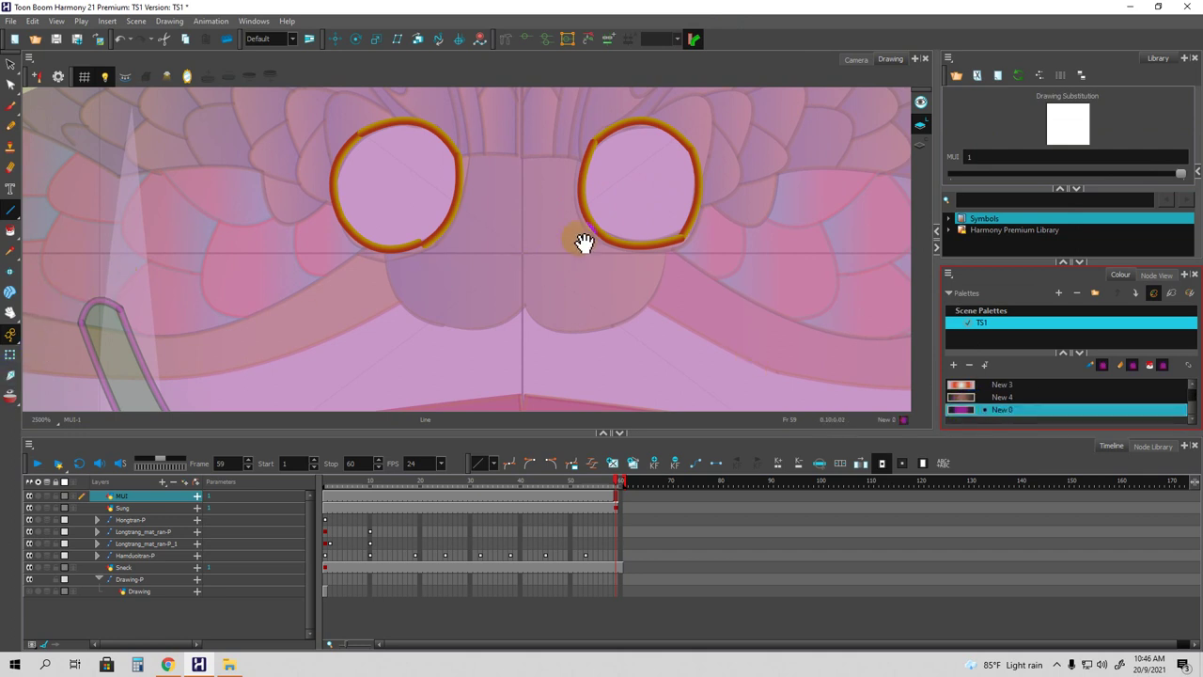
click(10, 230)
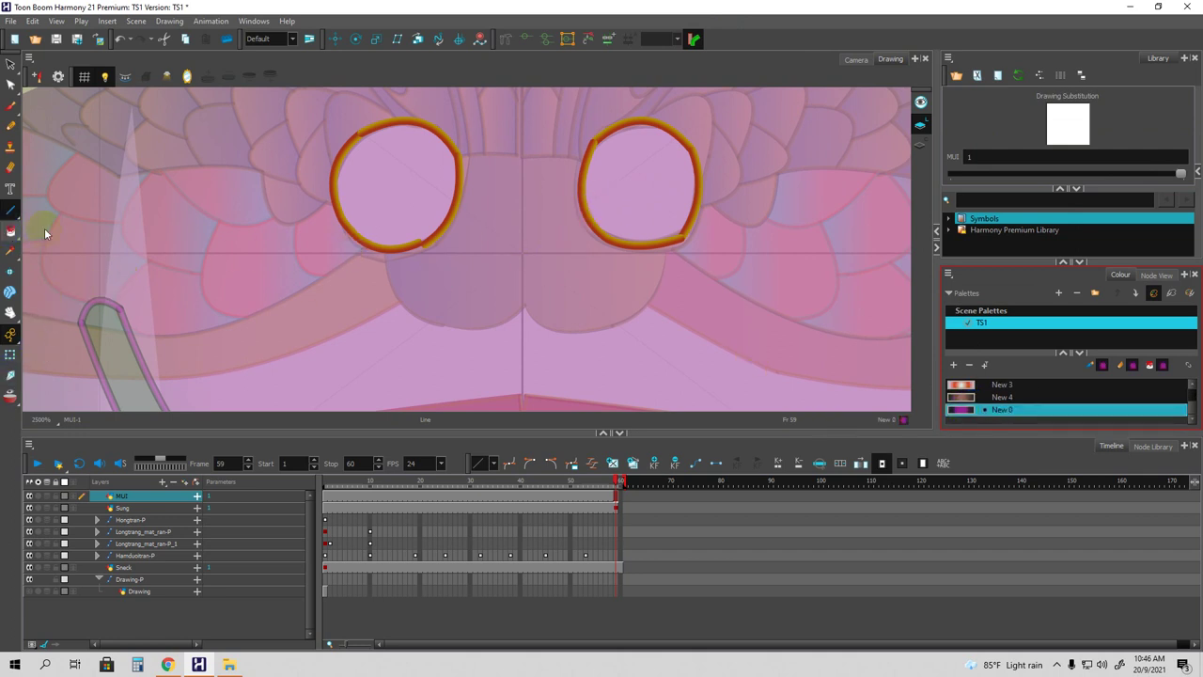
click(386, 194)
click(631, 197)
In the Camera view, expand the MUI layer's parameters and set its Pos z to 0.0070 at frame 59.
scroll(627, 217, down, 2)
scroll(626, 225, down, 2)
scroll(627, 225, up, 2)
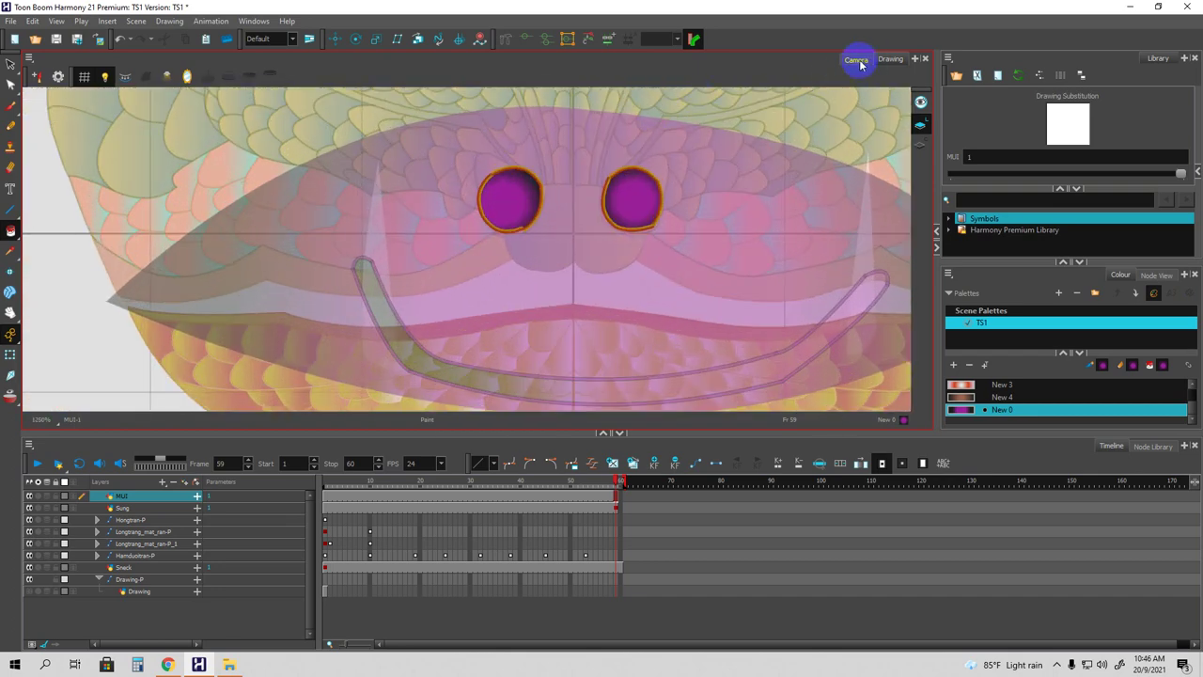
click(856, 61)
scroll(508, 235, down, 2)
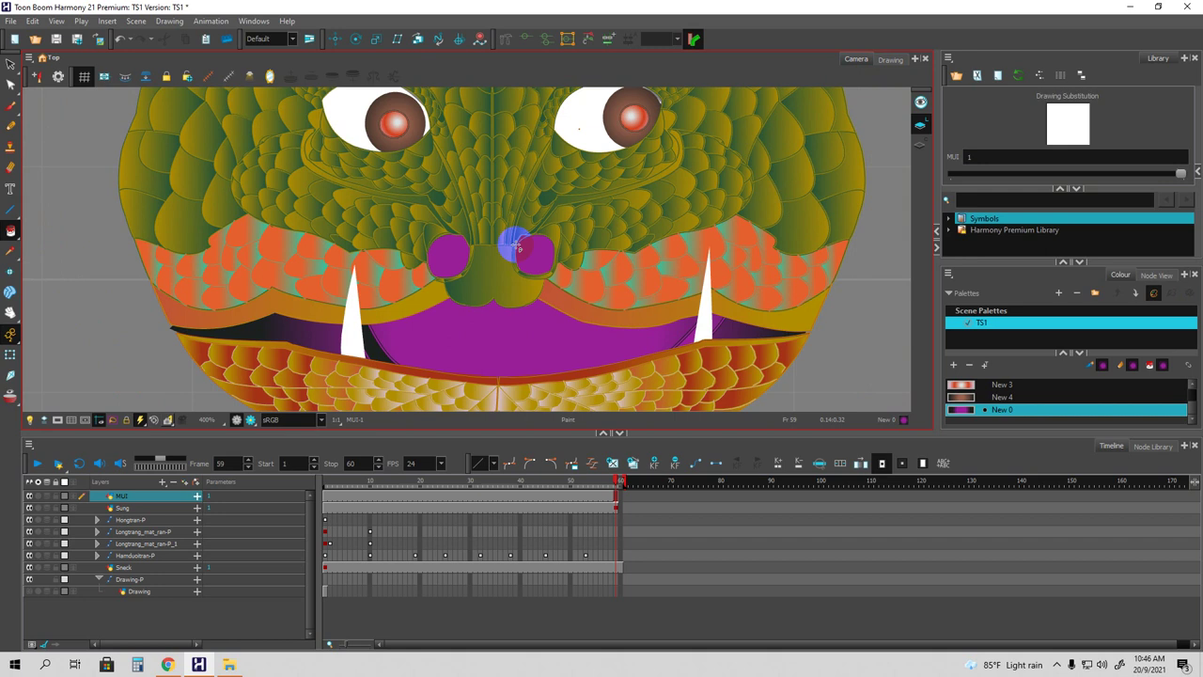
click(196, 496)
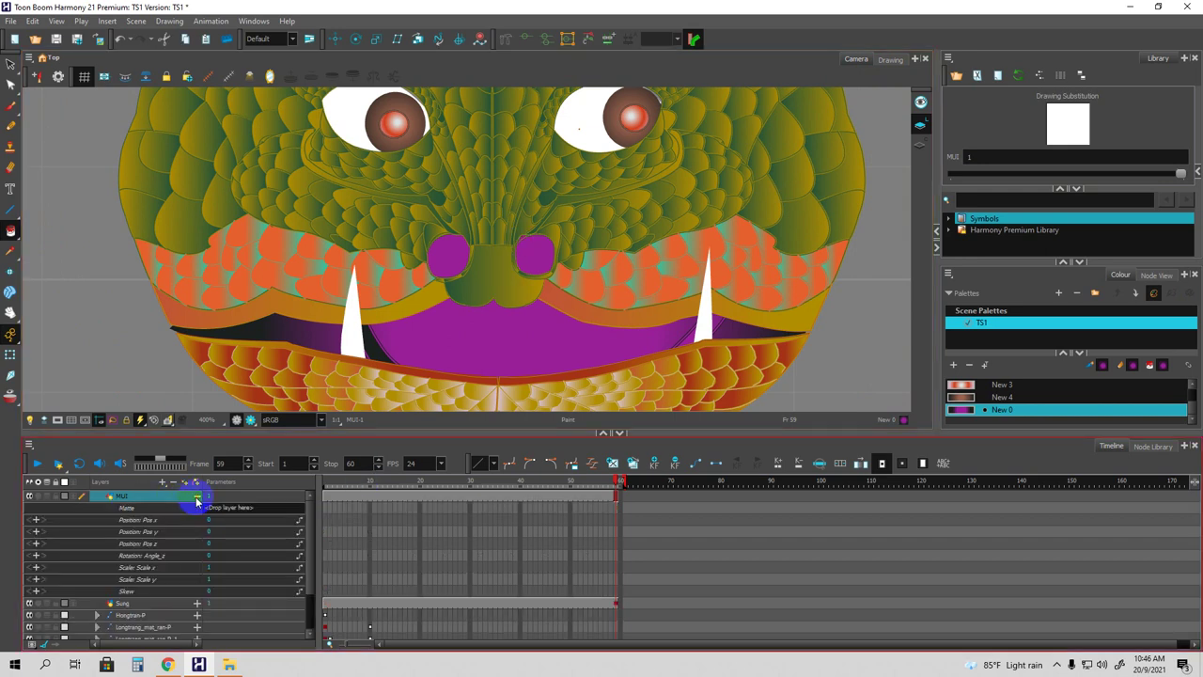
double_click(212, 544)
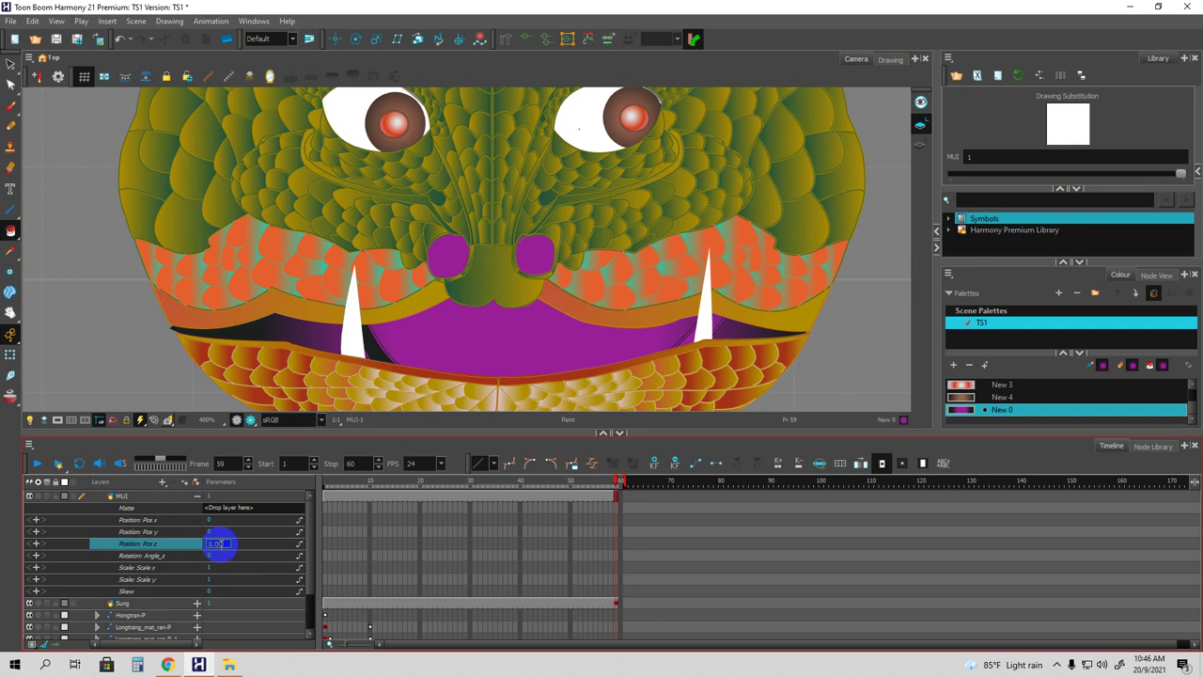
key(Return)
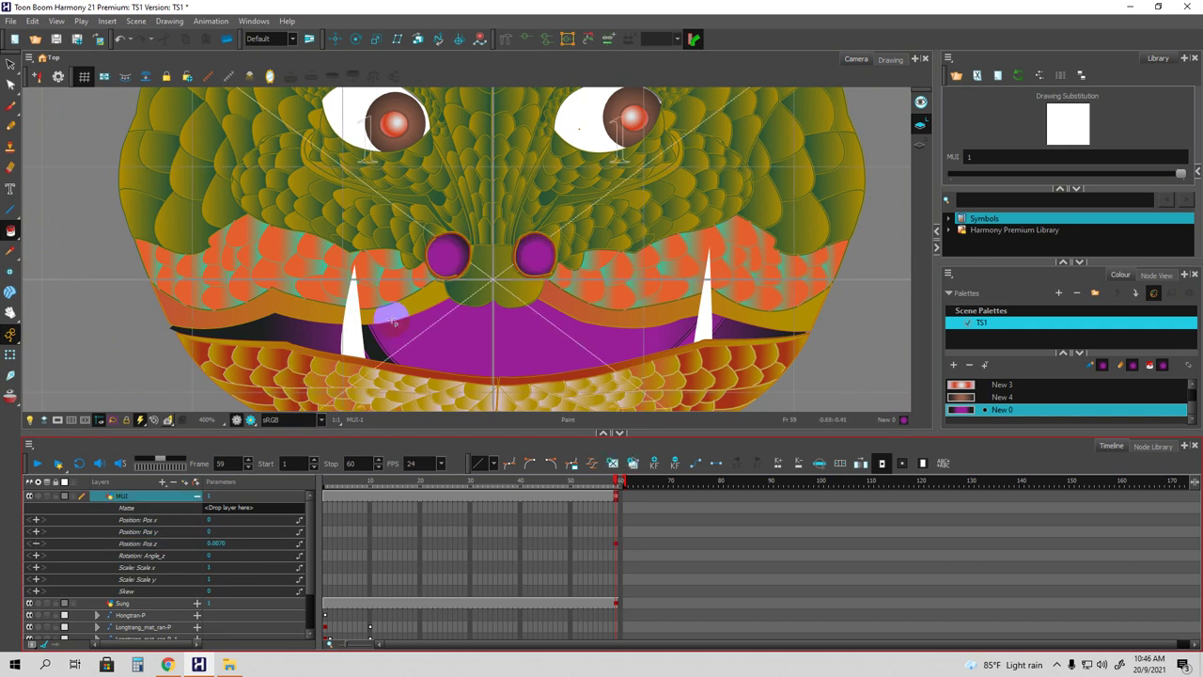
Collapse the MUI layer's parameters and show the left nostril's fill selected in the Drawing view, with the New 4 gradient as current colour.
click(967, 397)
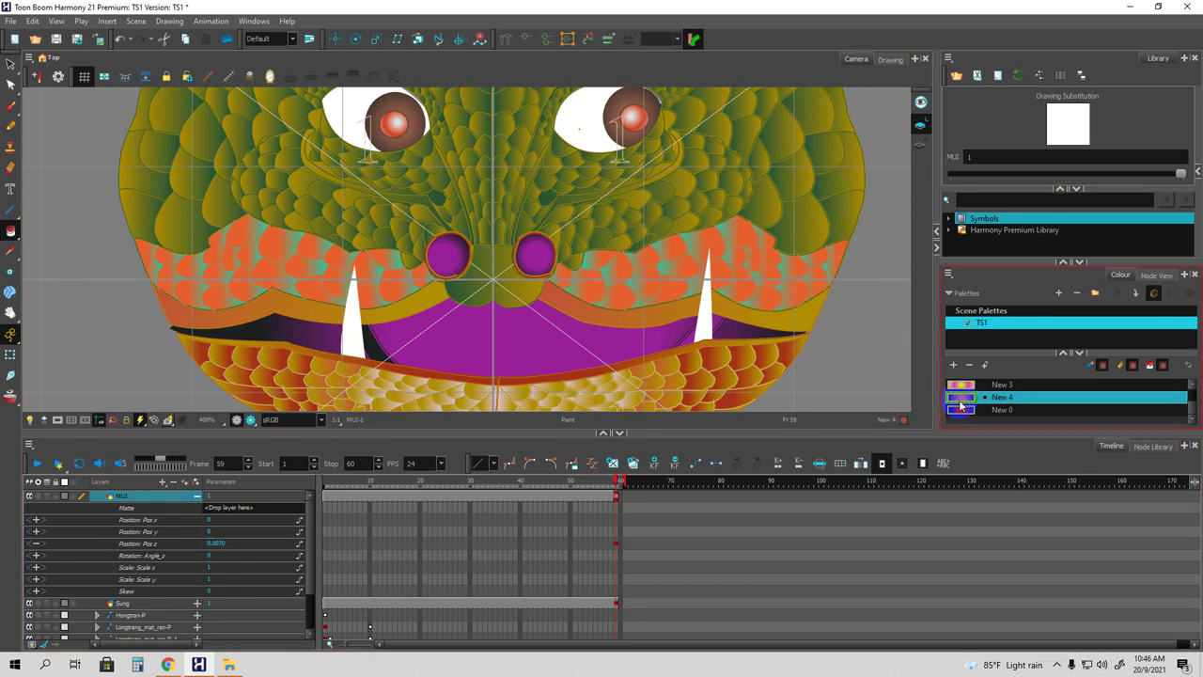
click(196, 496)
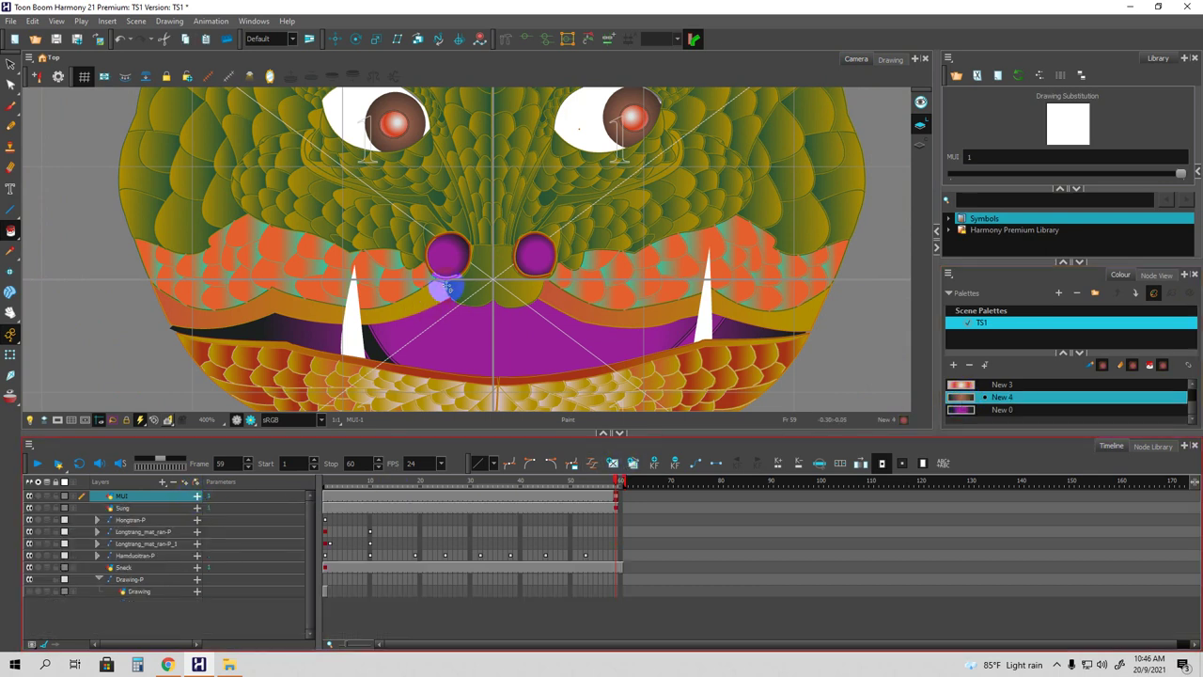
click(11, 63)
click(888, 58)
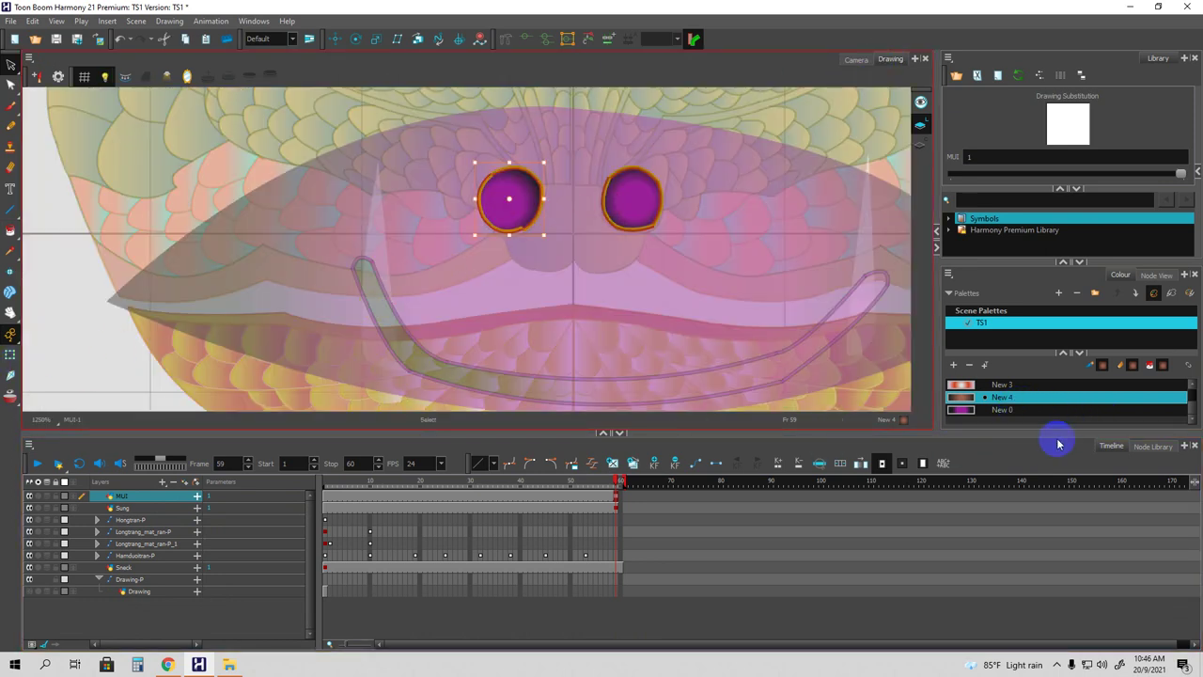
Enlarge the upper workspace area and add a new swatch based on New 4 to the TS1 palette.
drag(1061, 432, 1061, 501)
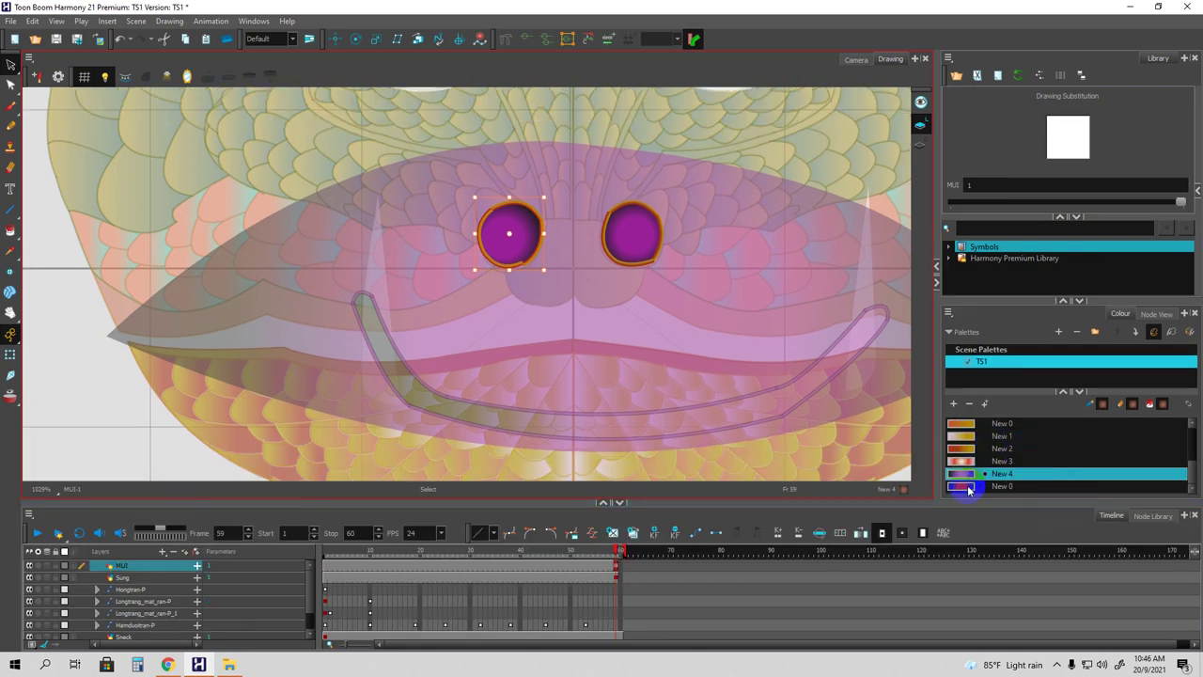
scroll(969, 487, up, 3)
scroll(971, 462, down, 3)
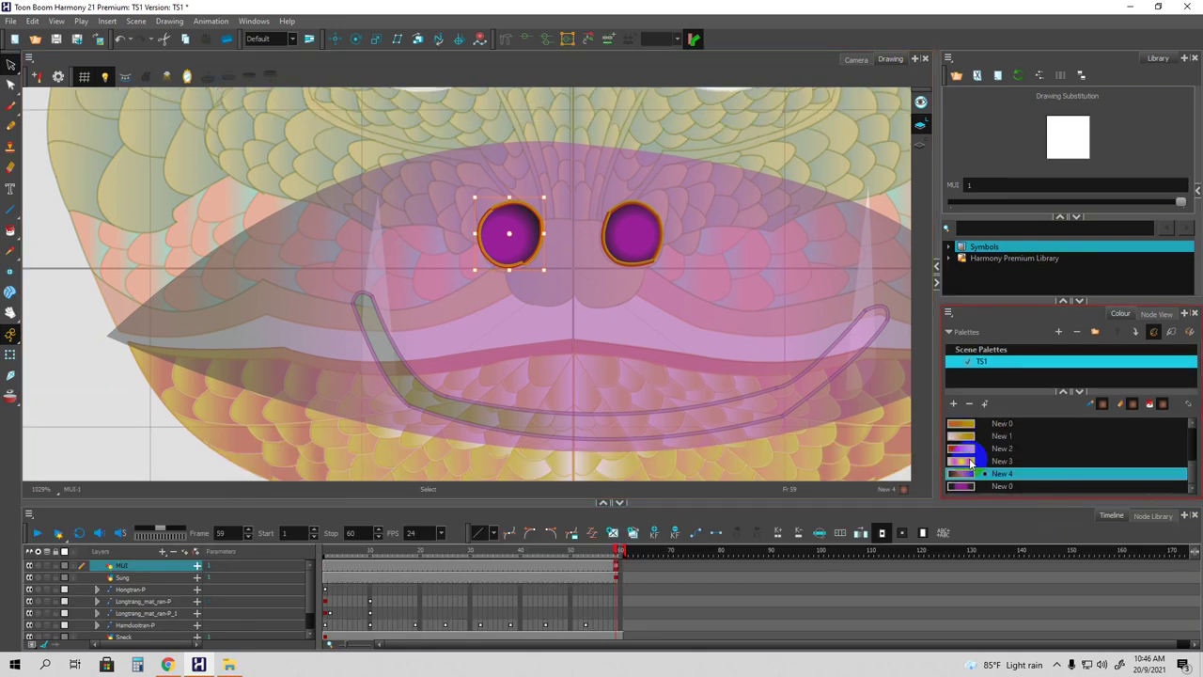
click(954, 405)
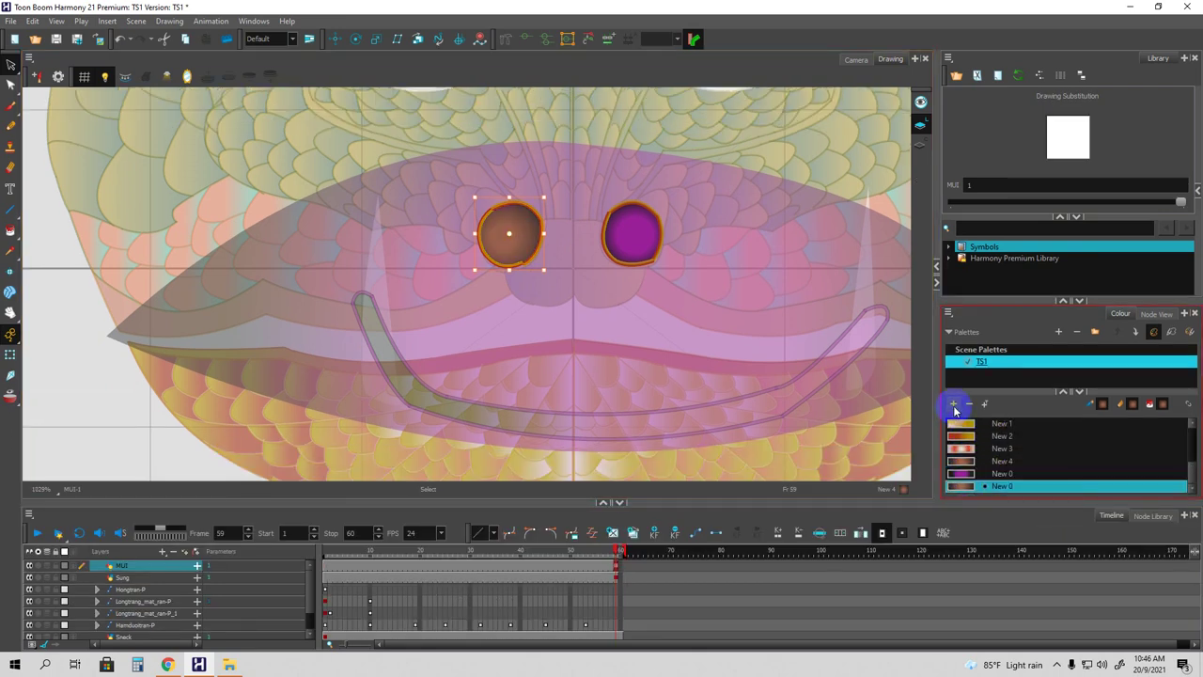
Edit the added swatch's radial gradient in Multiple Wheel Mode to dark brown, RGB 62, 32, 12, shifting its start stop slightly inward.
double_click(961, 486)
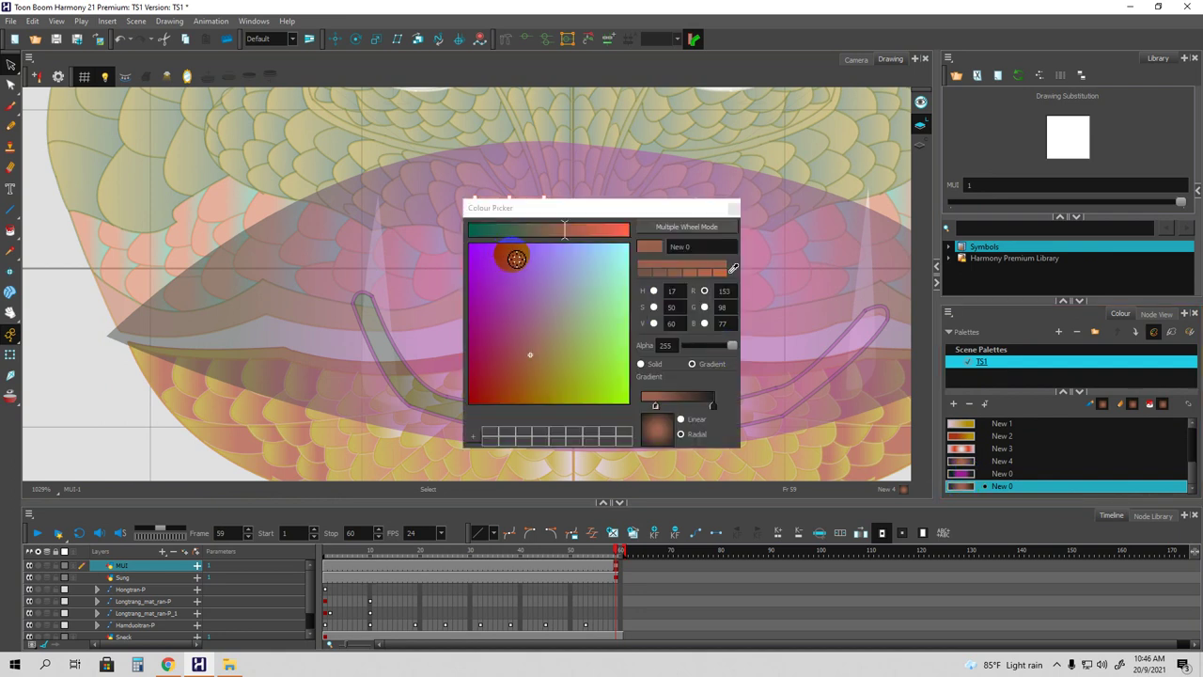
click(655, 226)
drag(651, 267, 674, 301)
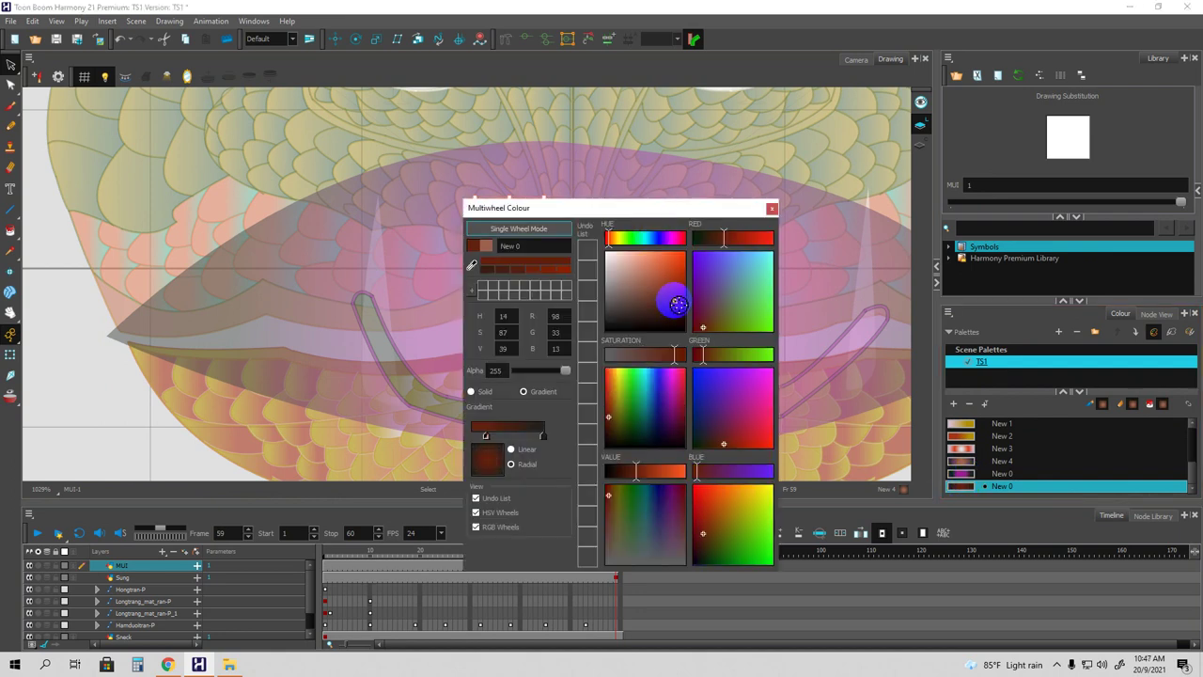
click(713, 241)
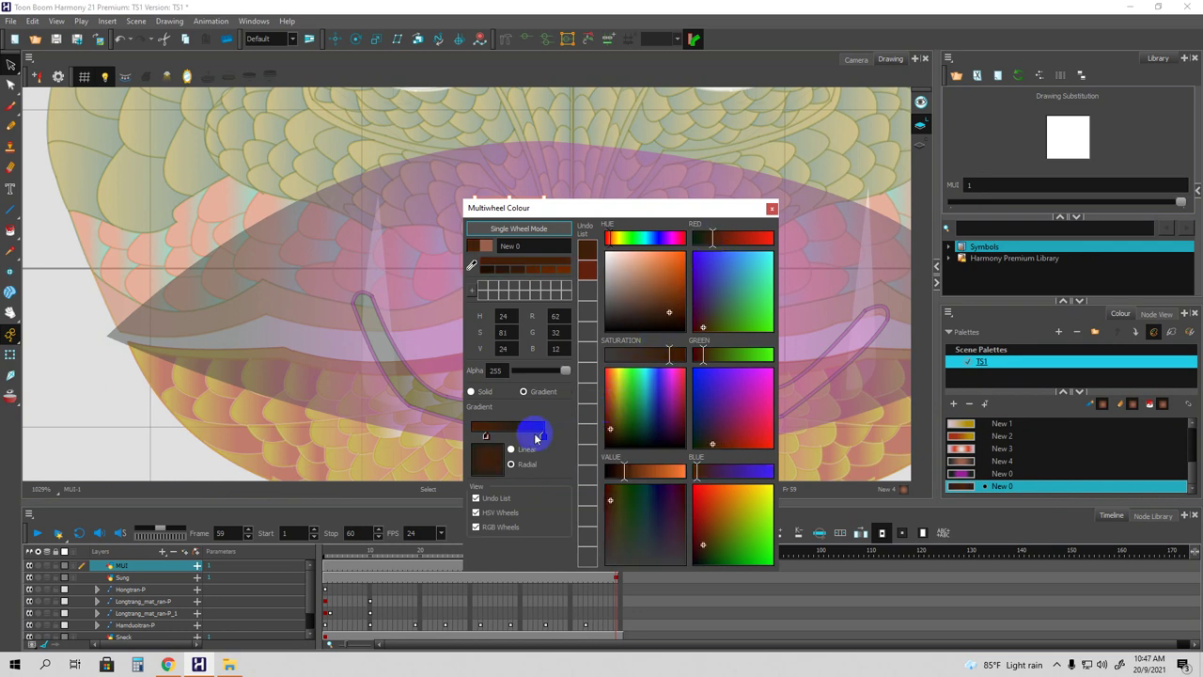
drag(485, 437, 491, 437)
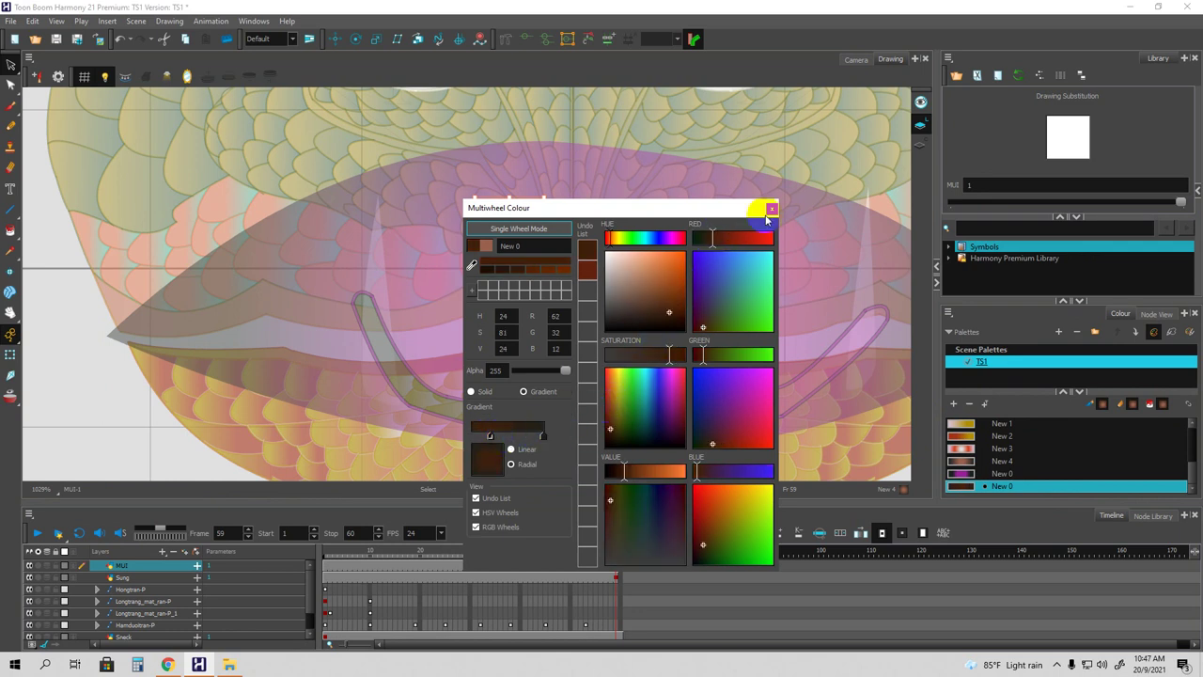
click(771, 208)
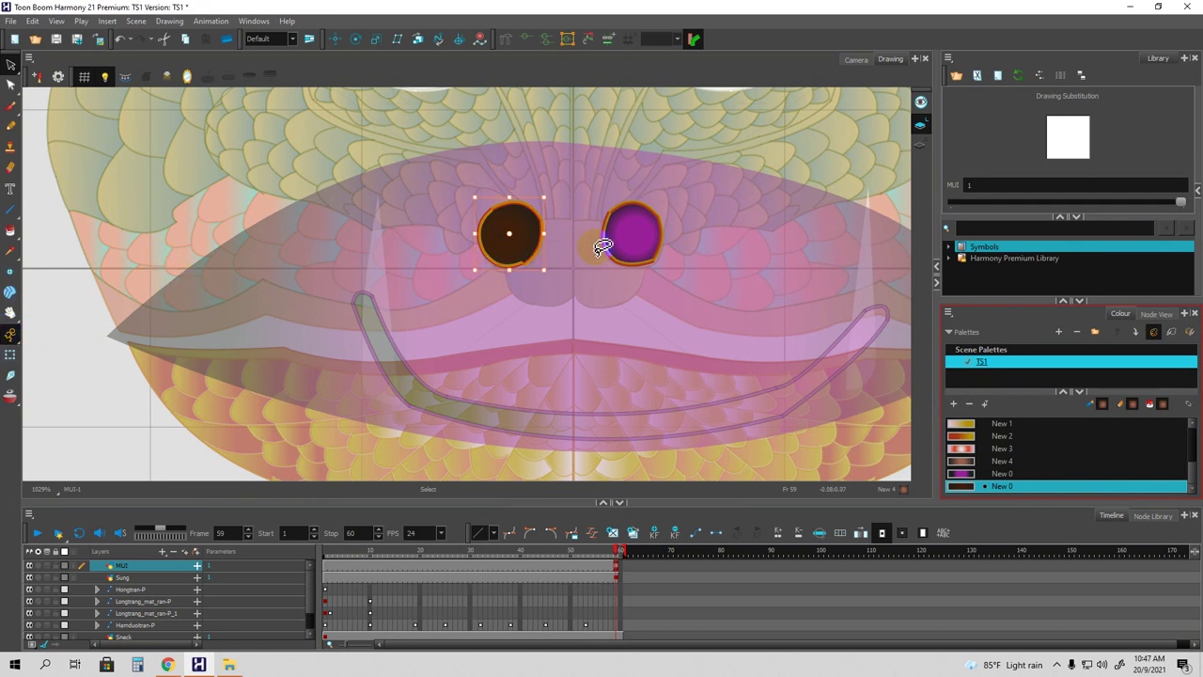
Fill both nostrils with the brown New 4 gradient using the Paint tool and show the snake head in the Camera view.
click(10, 229)
click(634, 230)
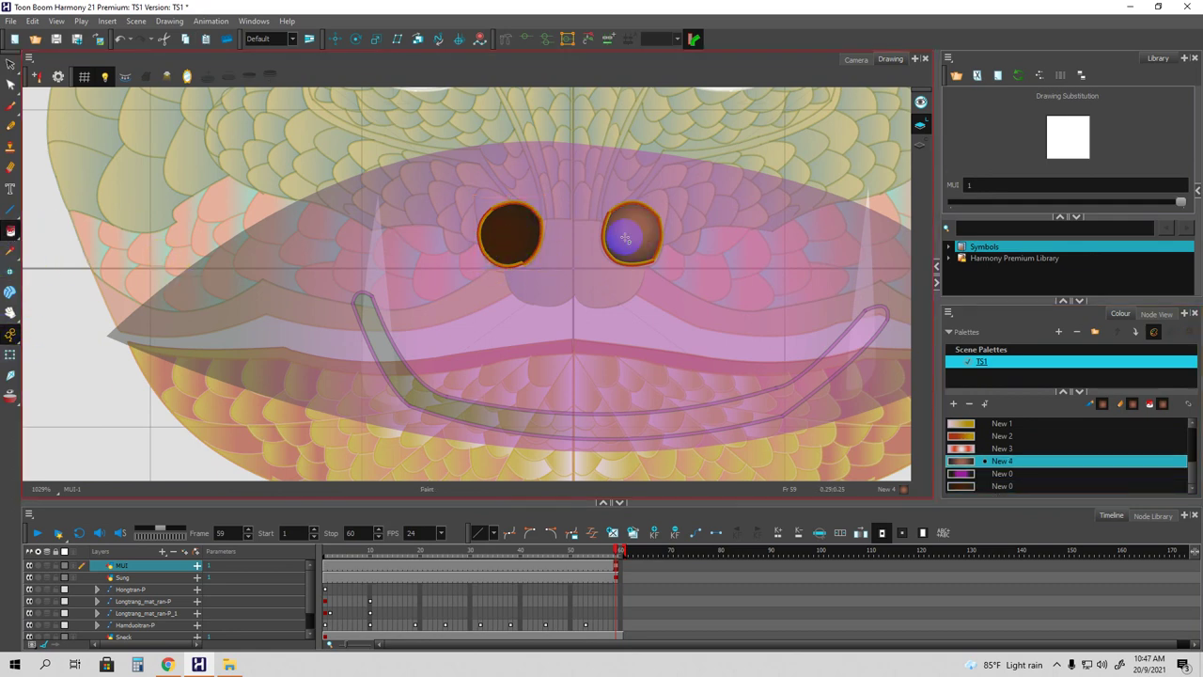
scroll(625, 259, down, 2)
scroll(624, 247, up, 2)
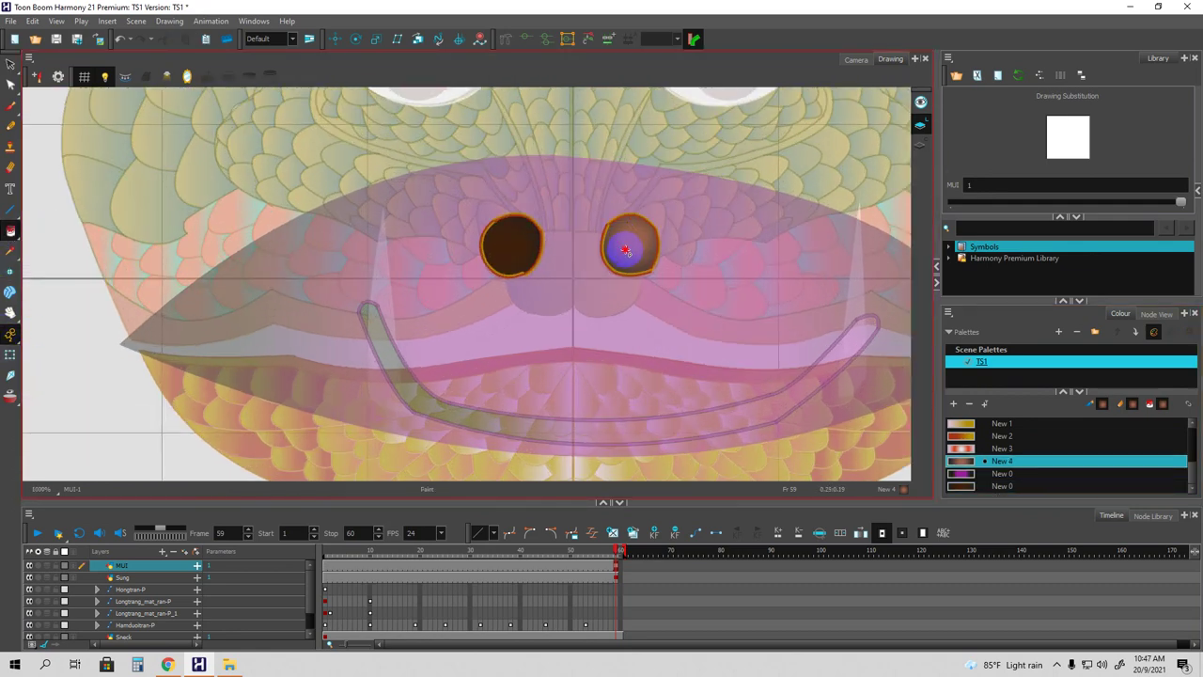
click(517, 240)
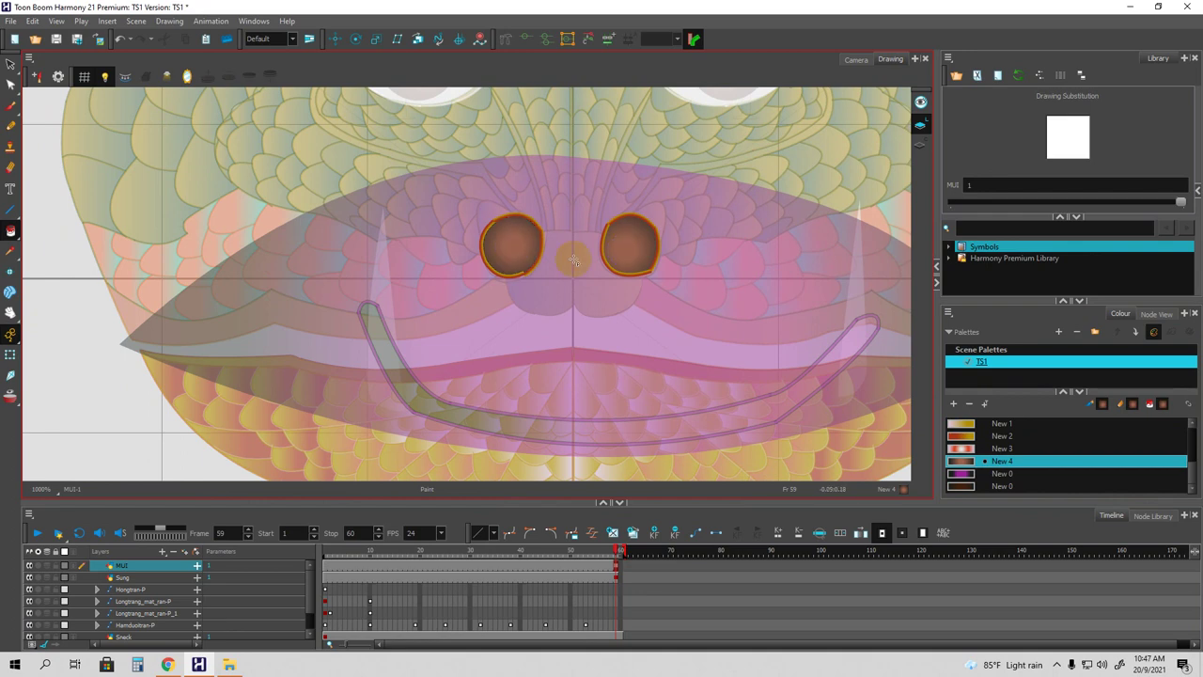
scroll(574, 260, down, 3)
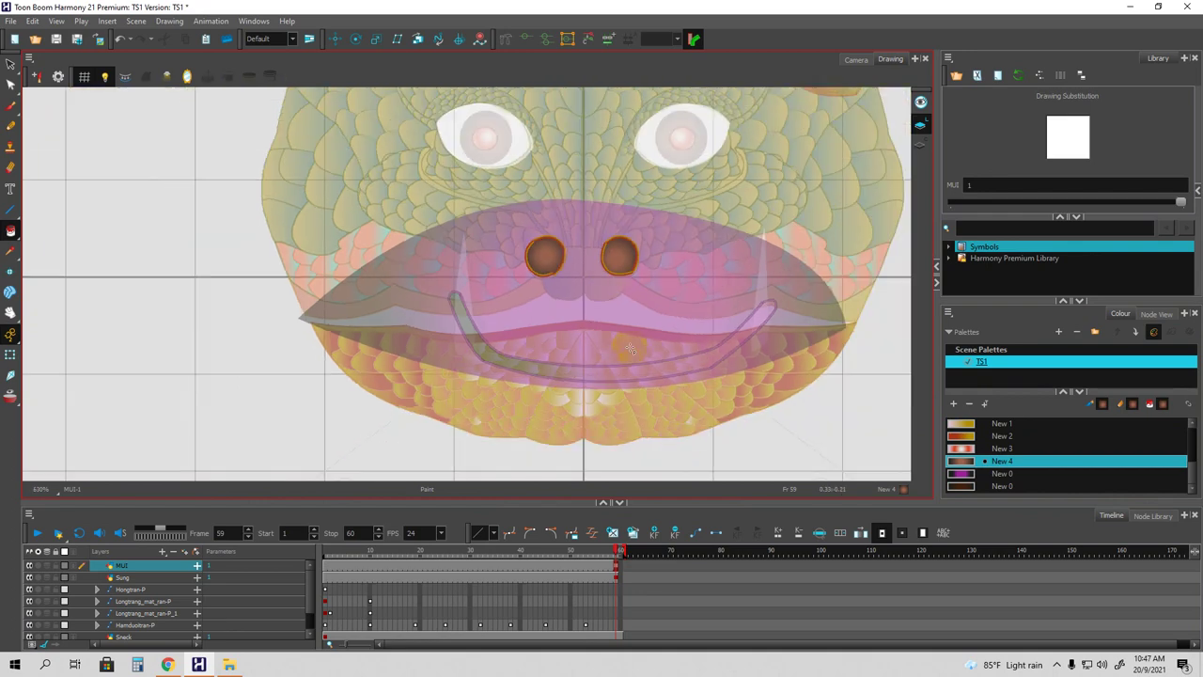
click(854, 60)
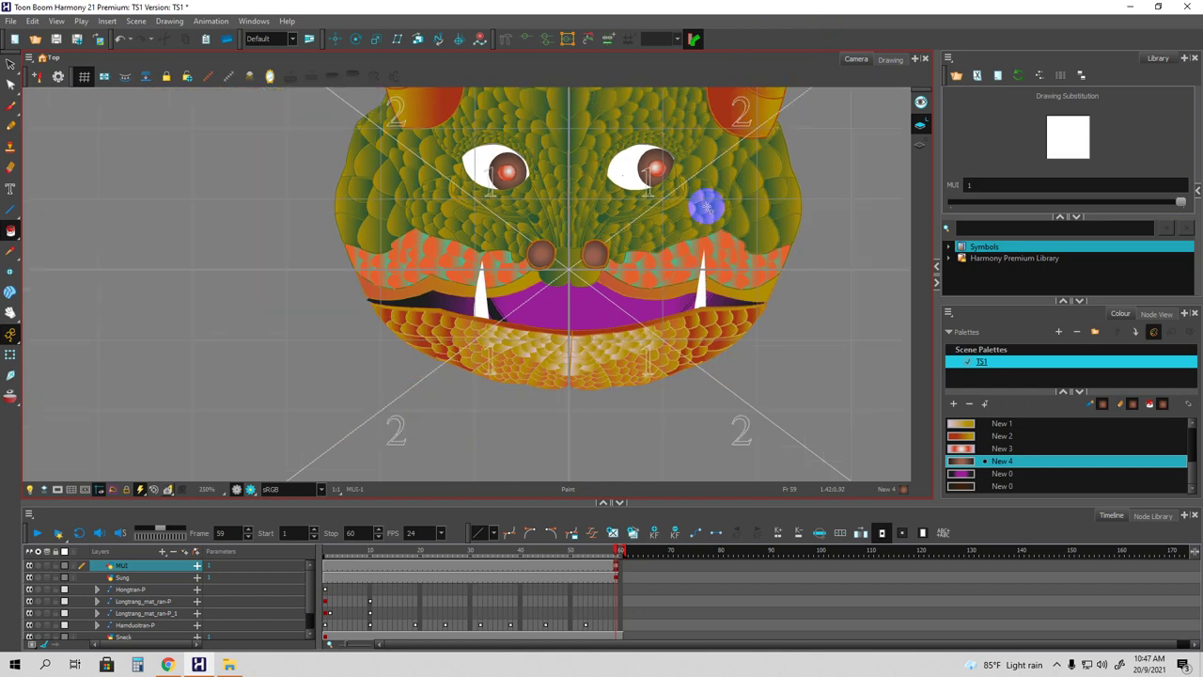
scroll(675, 224, up, 3)
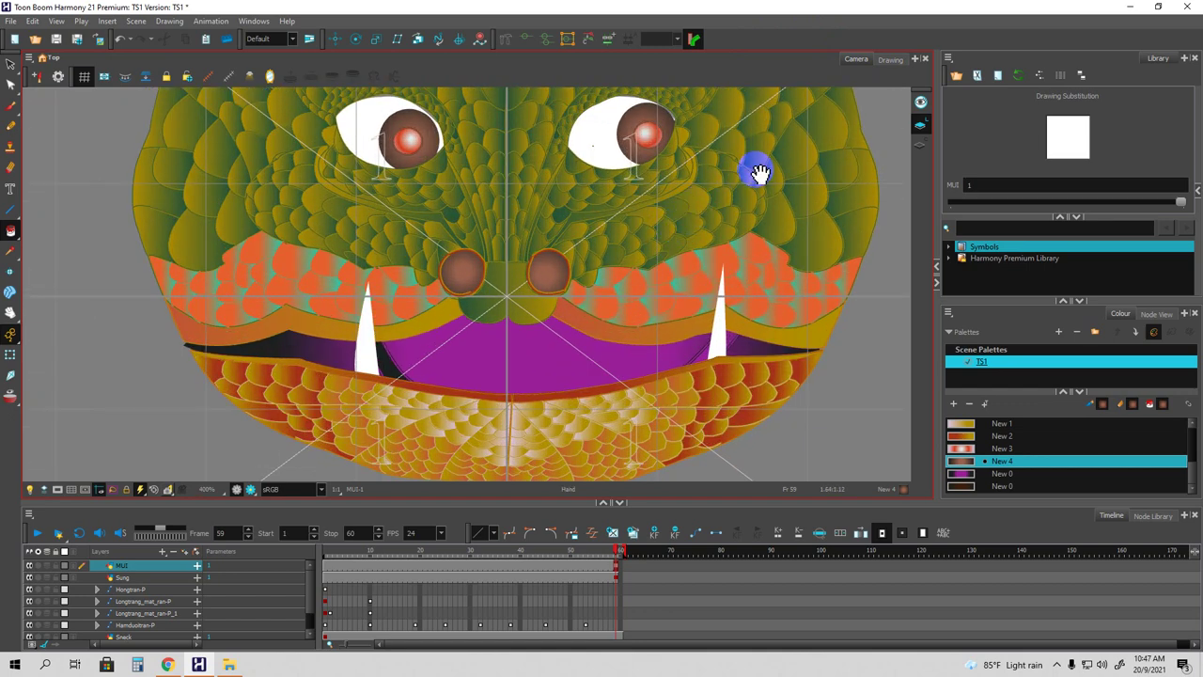
drag(760, 172, 766, 206)
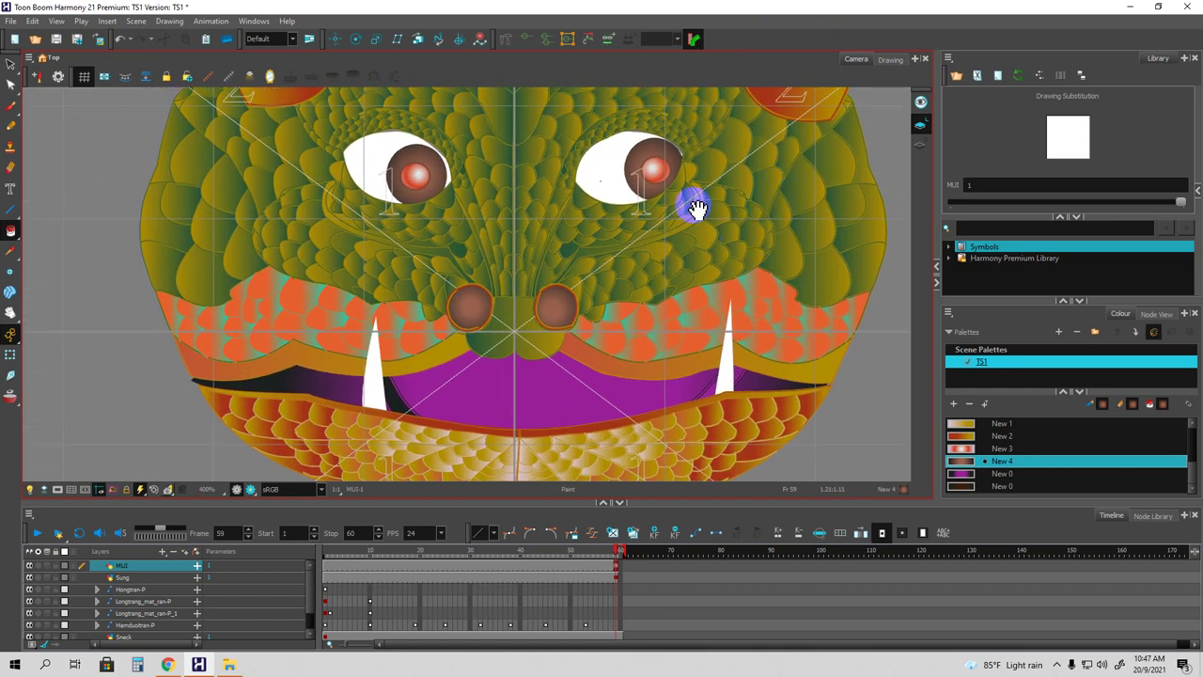
scroll(695, 207, down, 2)
drag(663, 148, 662, 196)
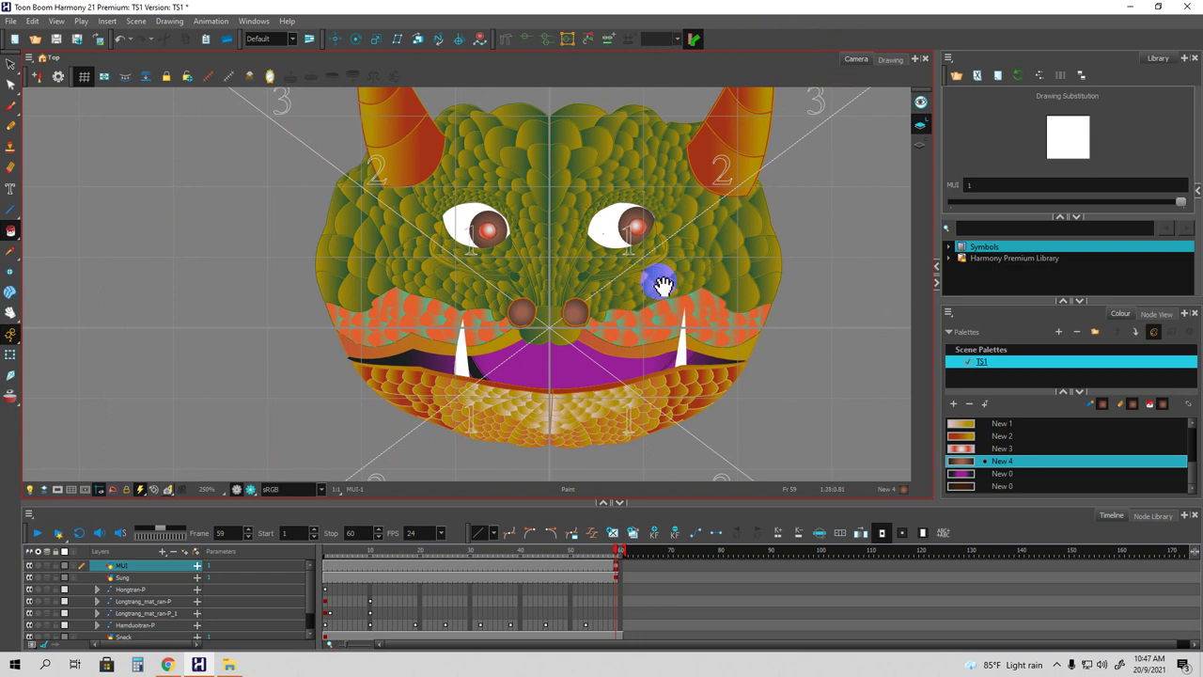
Open a separate Node View window and move the MUI and Sung nodes away from the Composite to above the Sneck node.
click(253, 21)
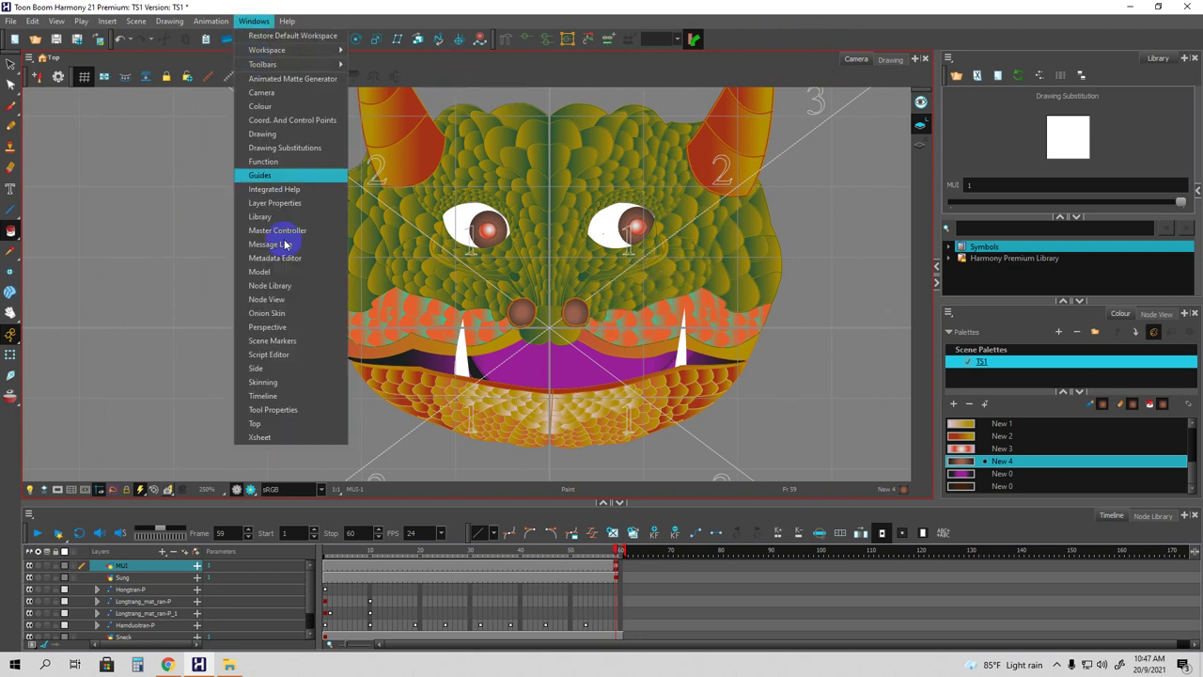
click(282, 301)
click(908, 135)
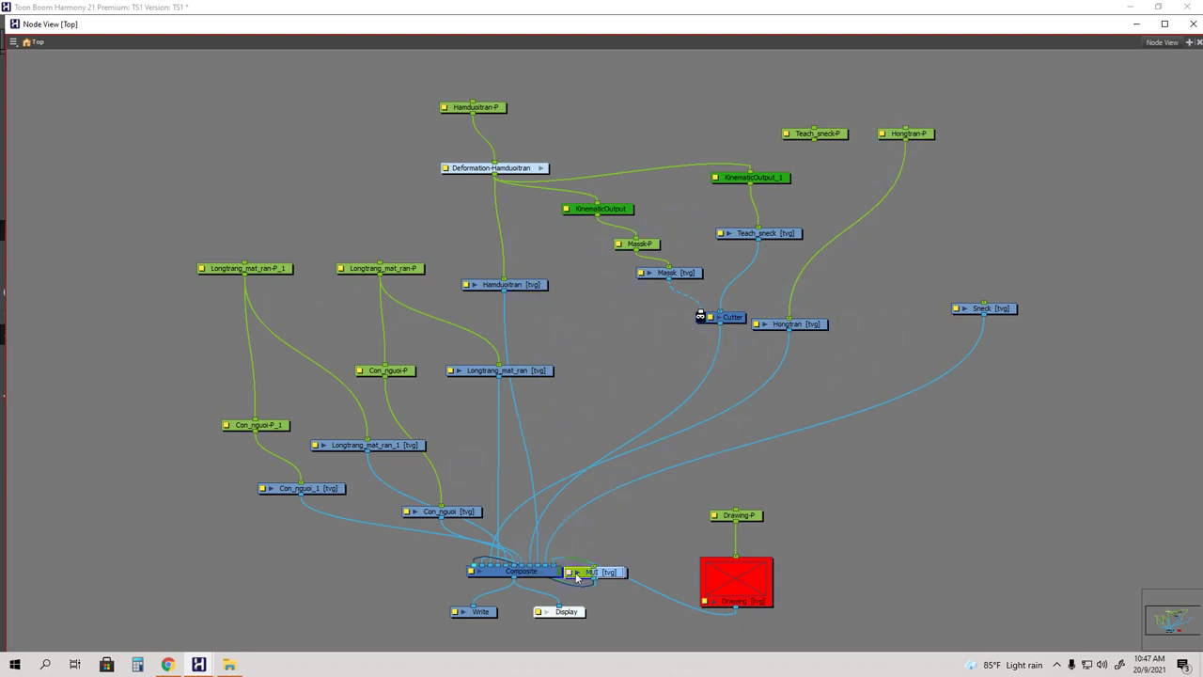
drag(598, 573, 922, 237)
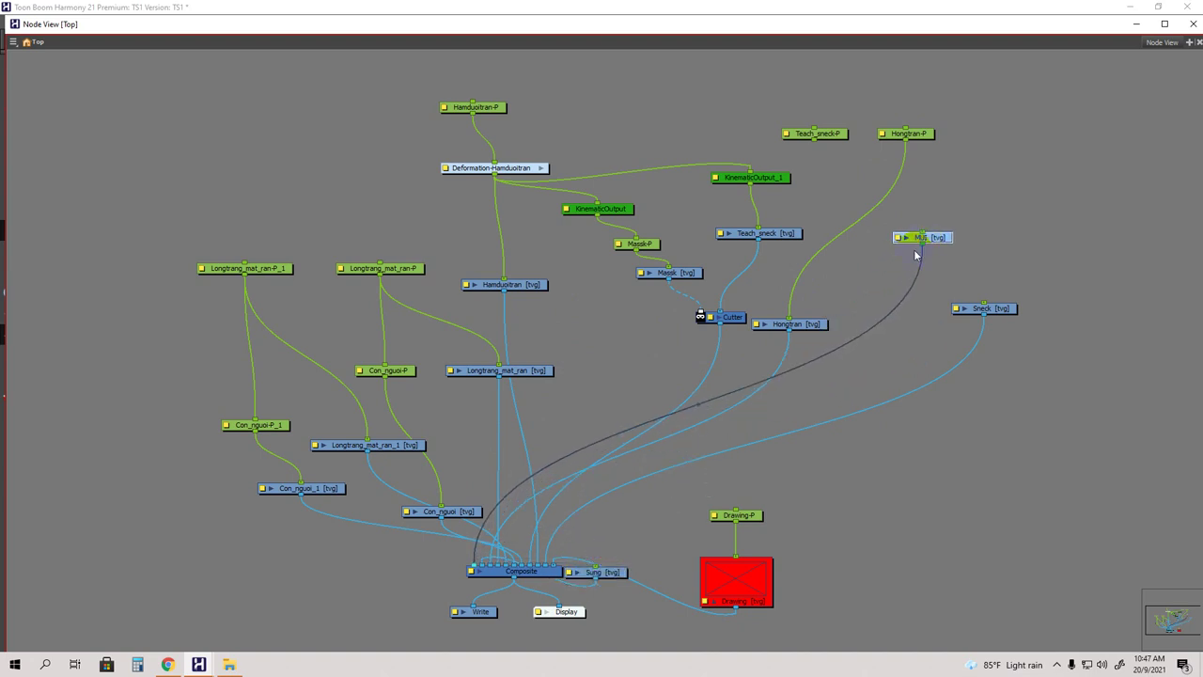
drag(611, 576, 1028, 256)
drag(948, 242, 928, 246)
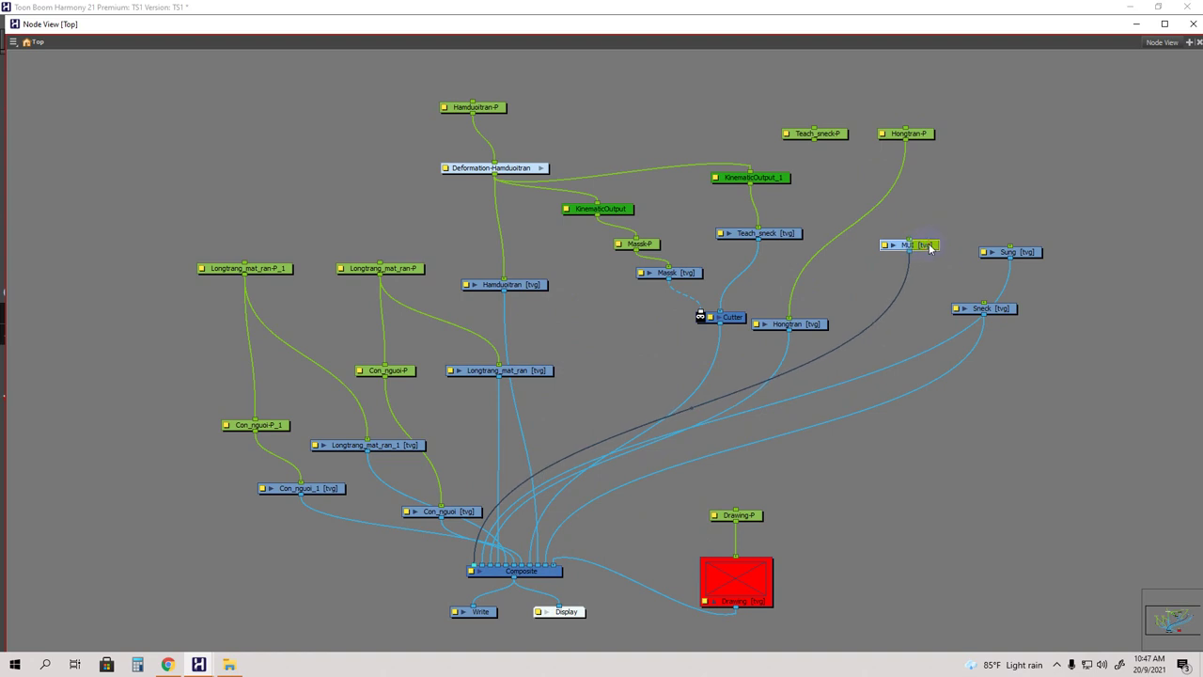
Spread out the Hongtran, Hamduoitran, Longtrang_mat_ran and Massk-P nodes to untangle their connections.
click(634, 247)
drag(796, 326, 824, 297)
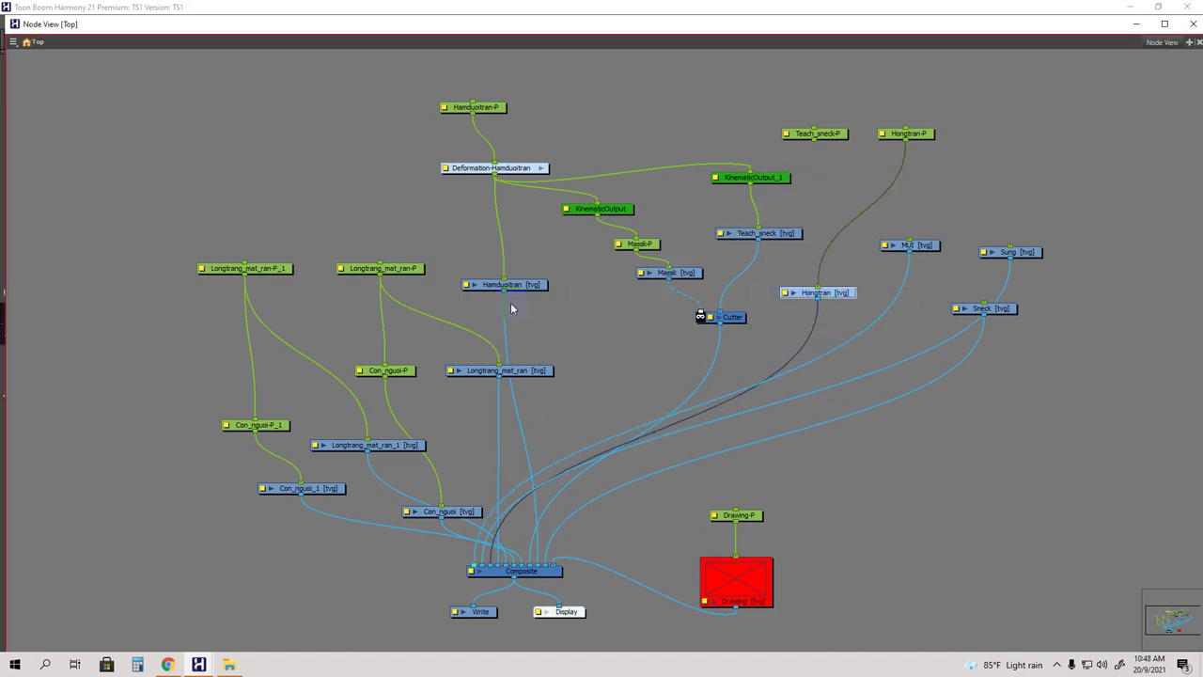
drag(504, 288, 565, 285)
drag(525, 372, 507, 330)
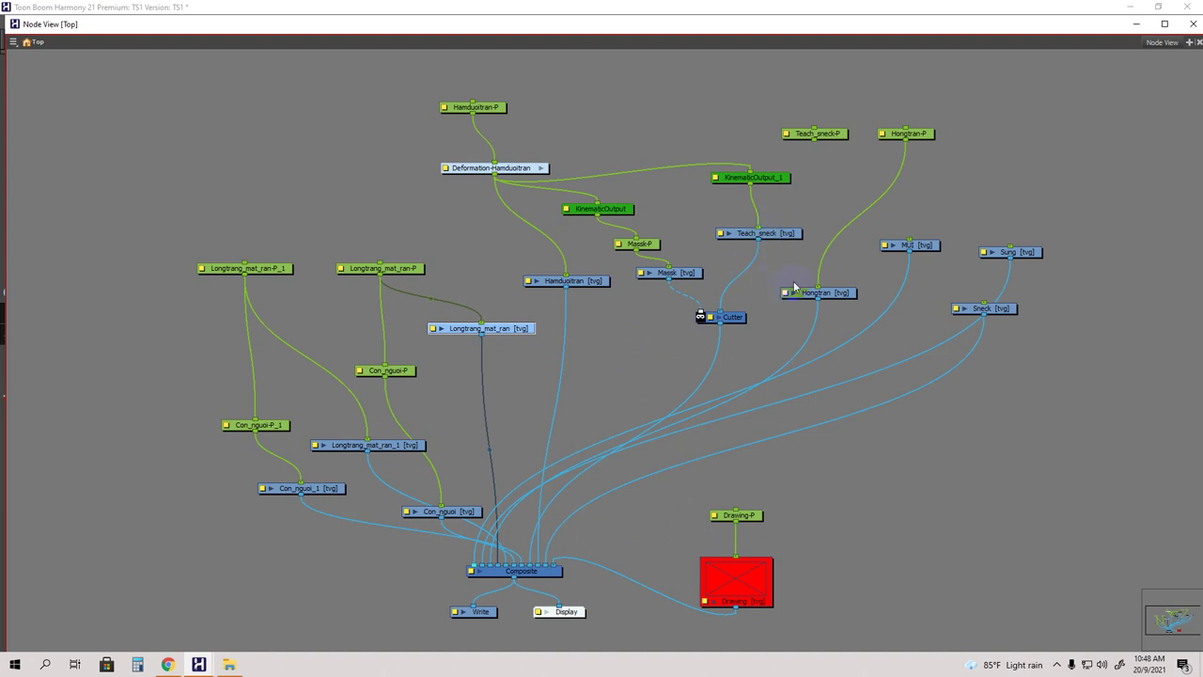
drag(641, 248, 693, 277)
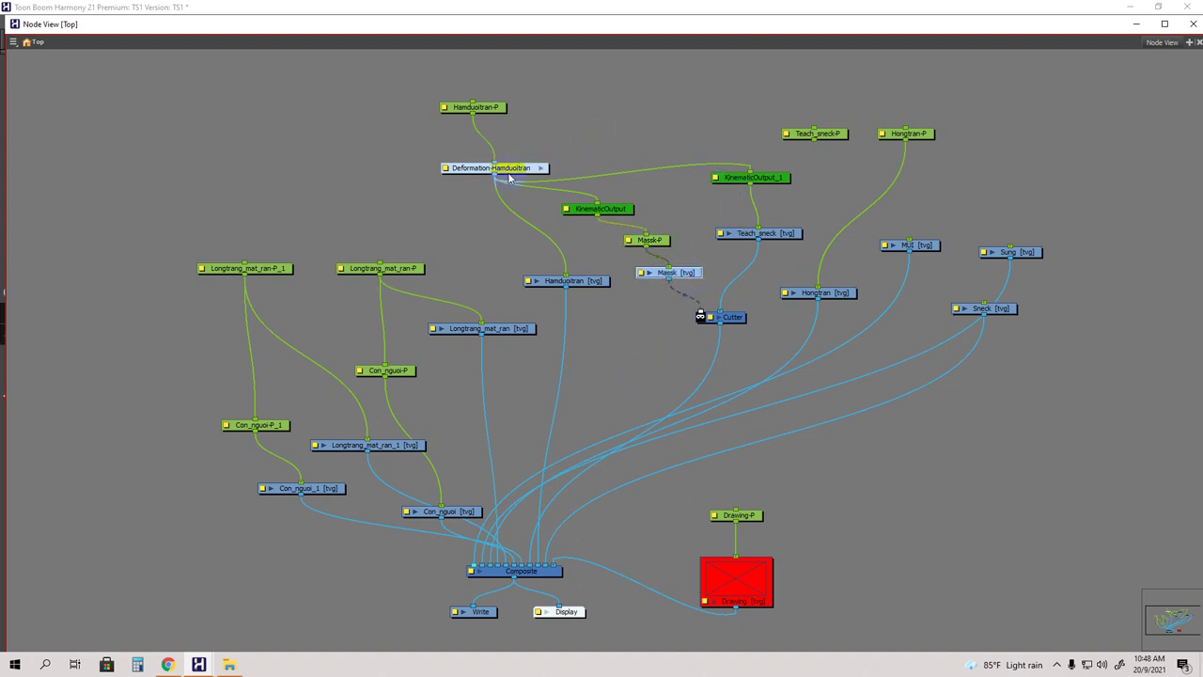
Move the Hamduoitran, Teach_sneck and KinematicOutput_1 nodes closer to the Deformation-Hamduoitran group.
scroll(504, 179, up, 2)
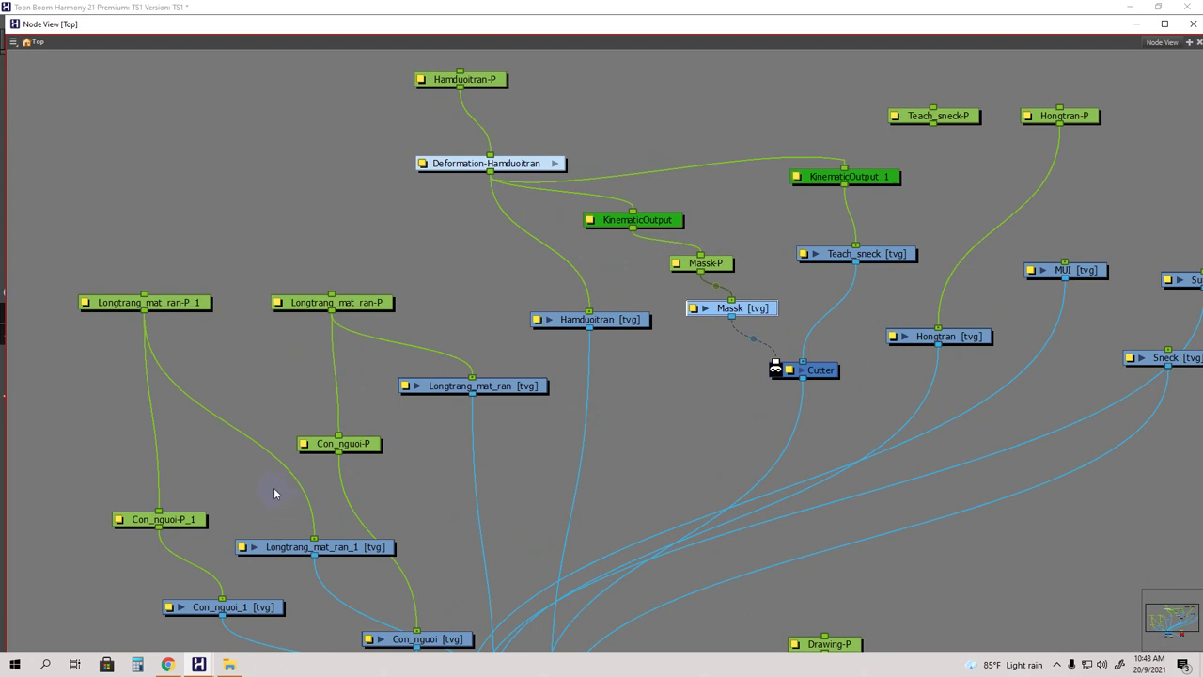
drag(553, 321, 515, 309)
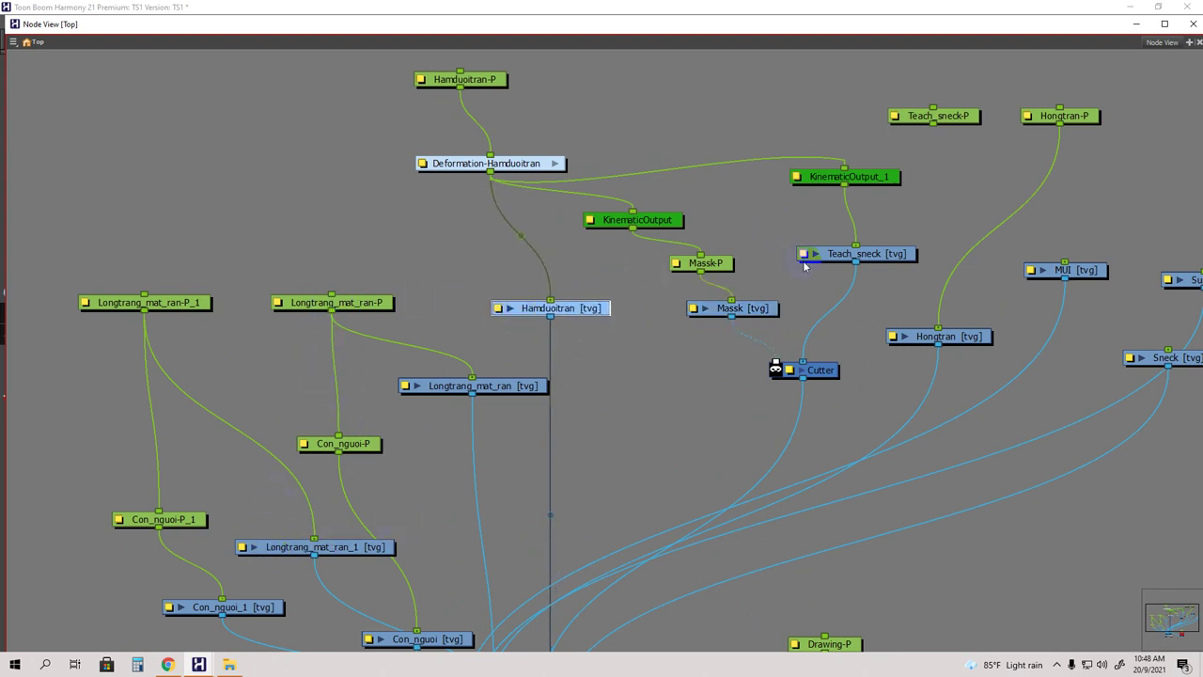
drag(823, 255, 791, 247)
drag(841, 178, 755, 176)
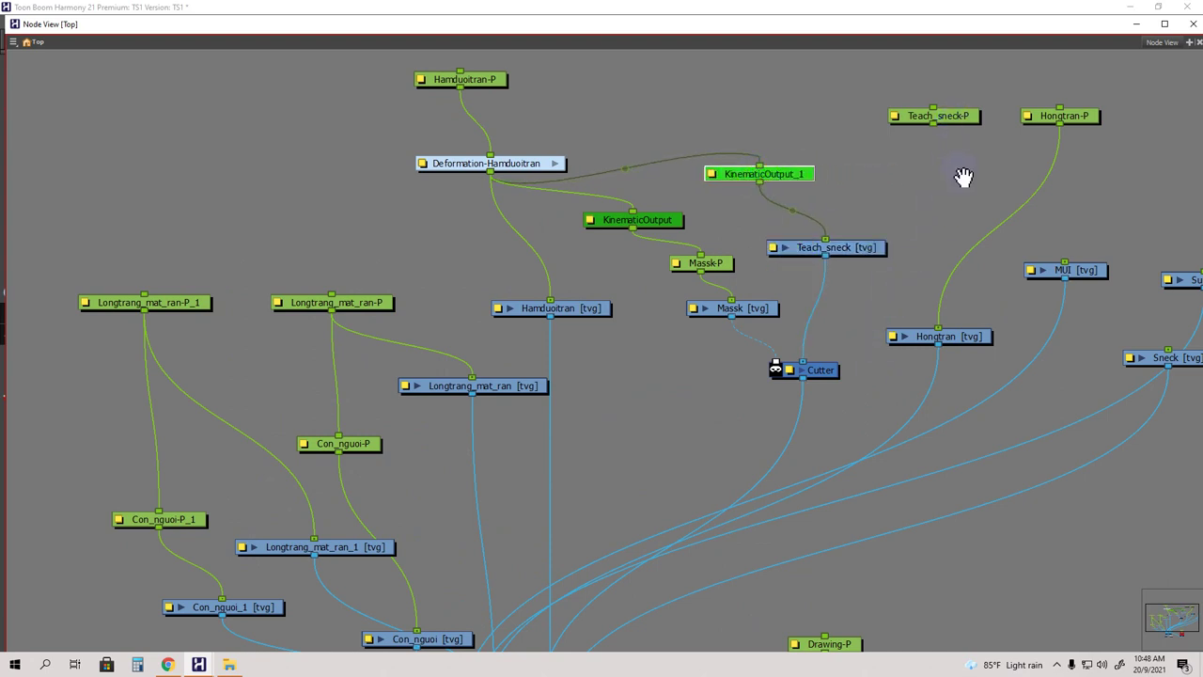
Rearrange the Sneck, MUI and Sung nodes side by side below and to the right of Hongtran-P.
drag(964, 178, 838, 172)
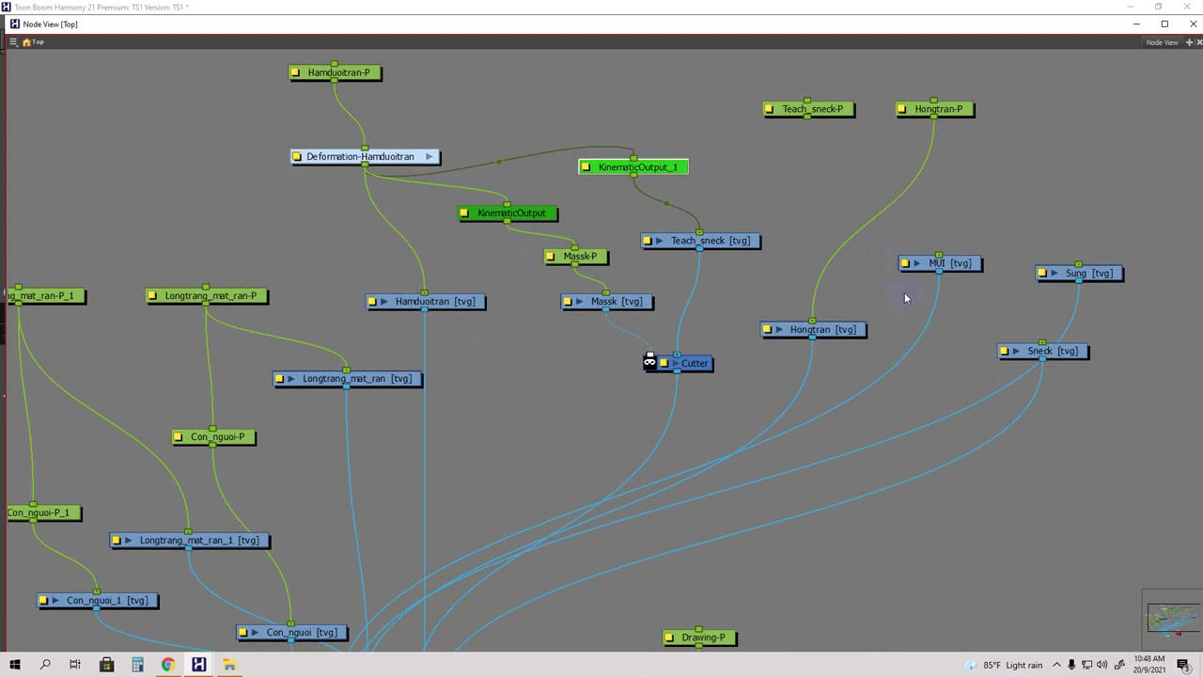
drag(954, 264, 954, 302)
drag(1027, 352, 950, 183)
drag(951, 301, 979, 307)
drag(1079, 275, 1111, 286)
drag(990, 312, 1024, 317)
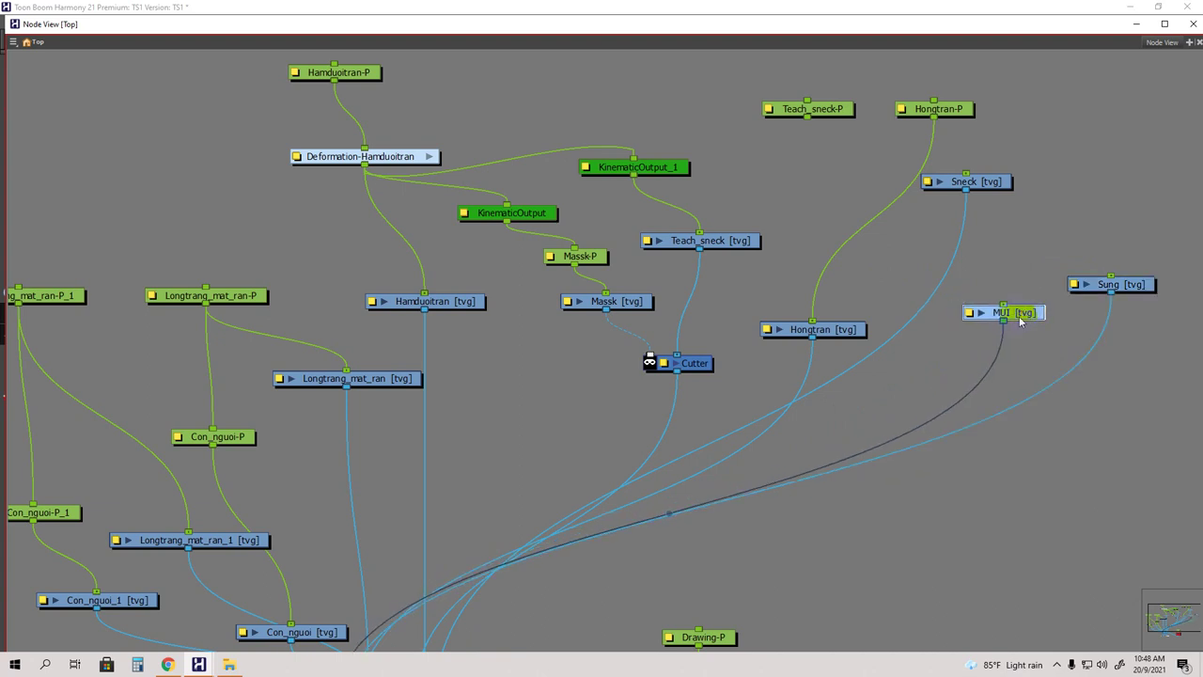
drag(1011, 236, 953, 210)
drag(930, 170, 917, 200)
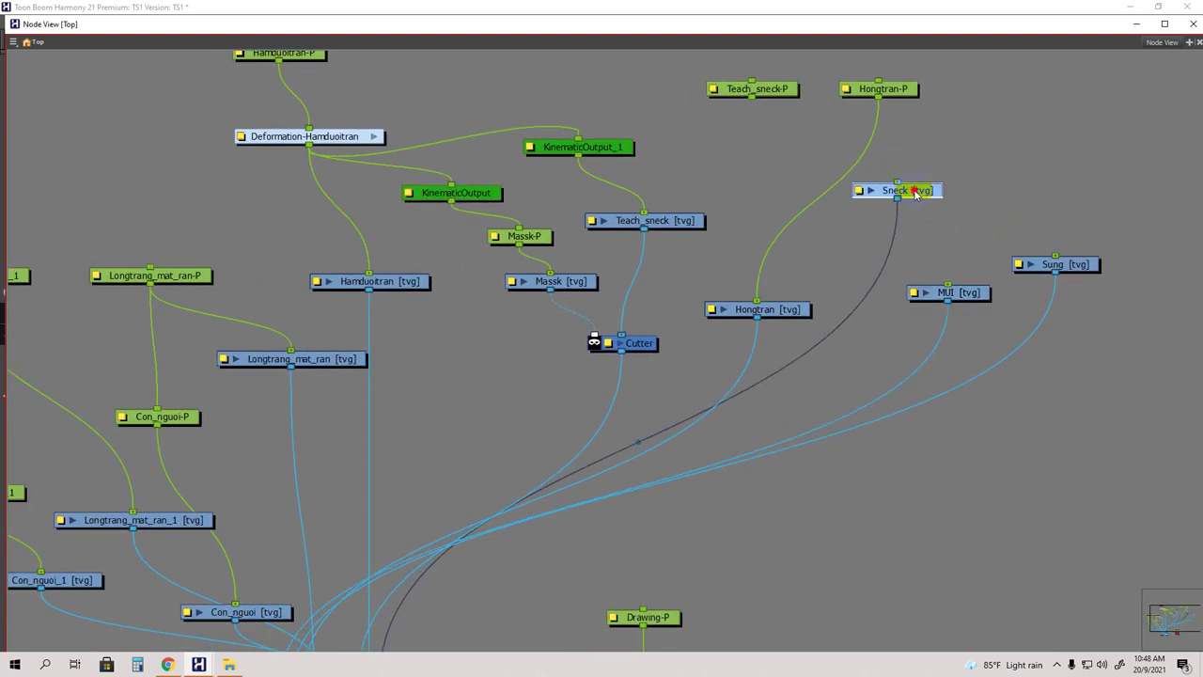
drag(949, 292, 959, 255)
drag(1041, 265, 1062, 199)
drag(976, 264, 1001, 235)
Add a parent peg to the Sneck node and place it beside Hongtran-P.
click(922, 194)
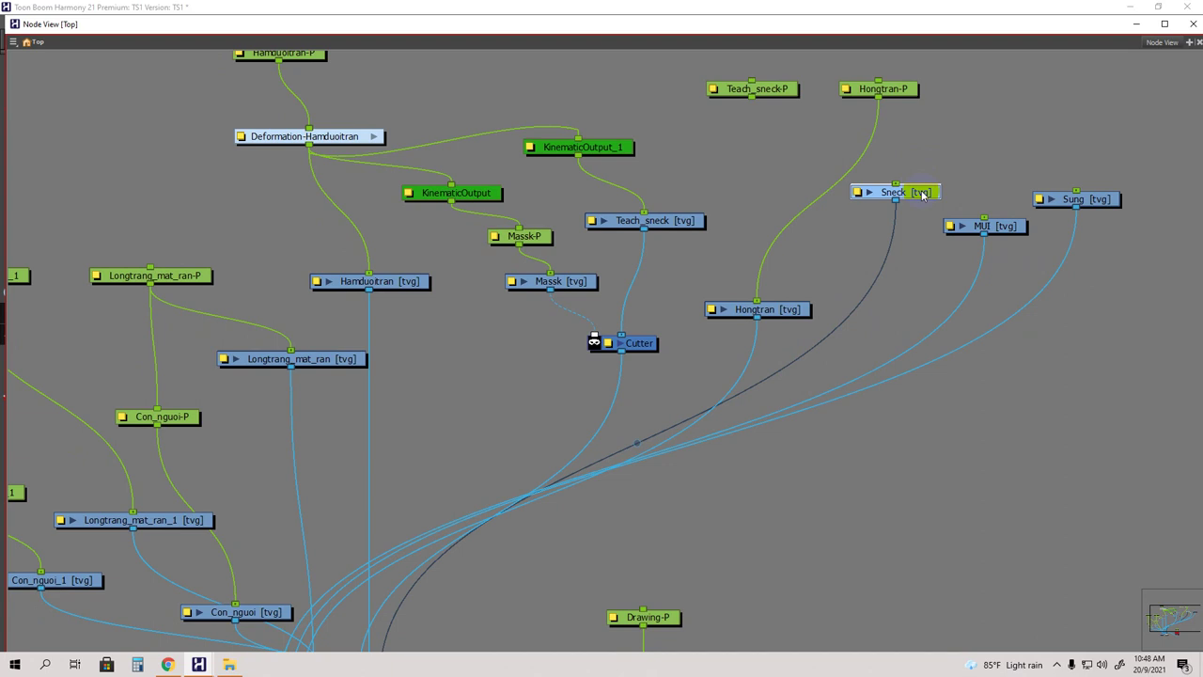
key(ctrl+p)
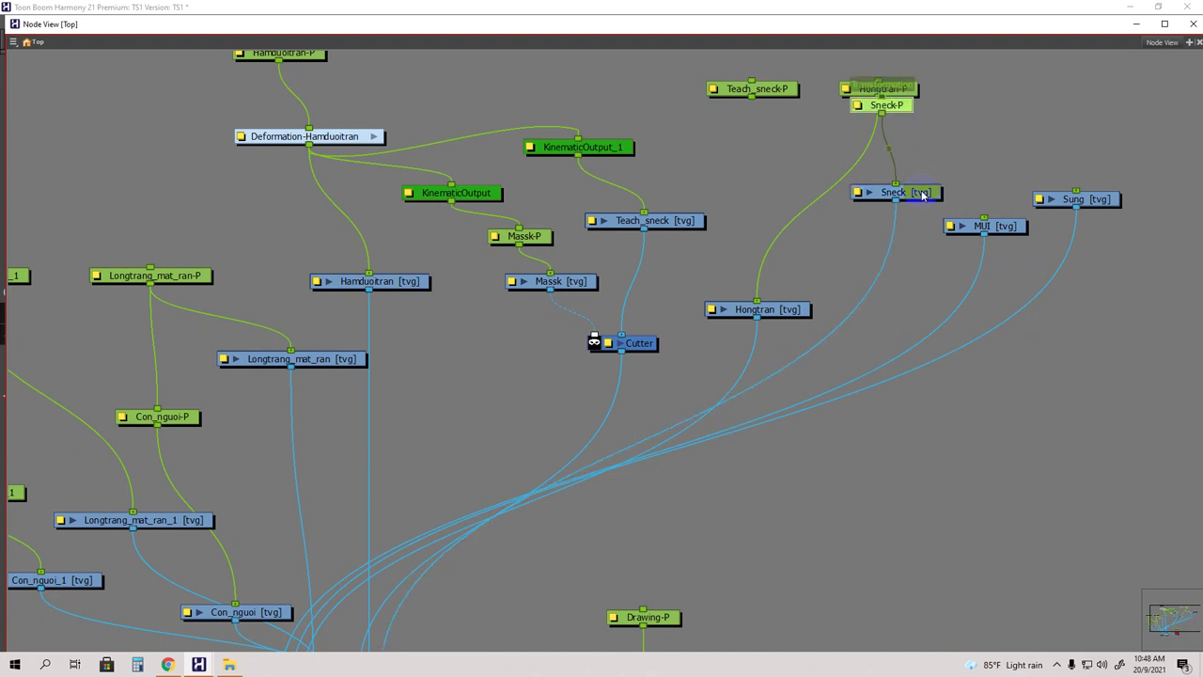
drag(882, 97, 984, 108)
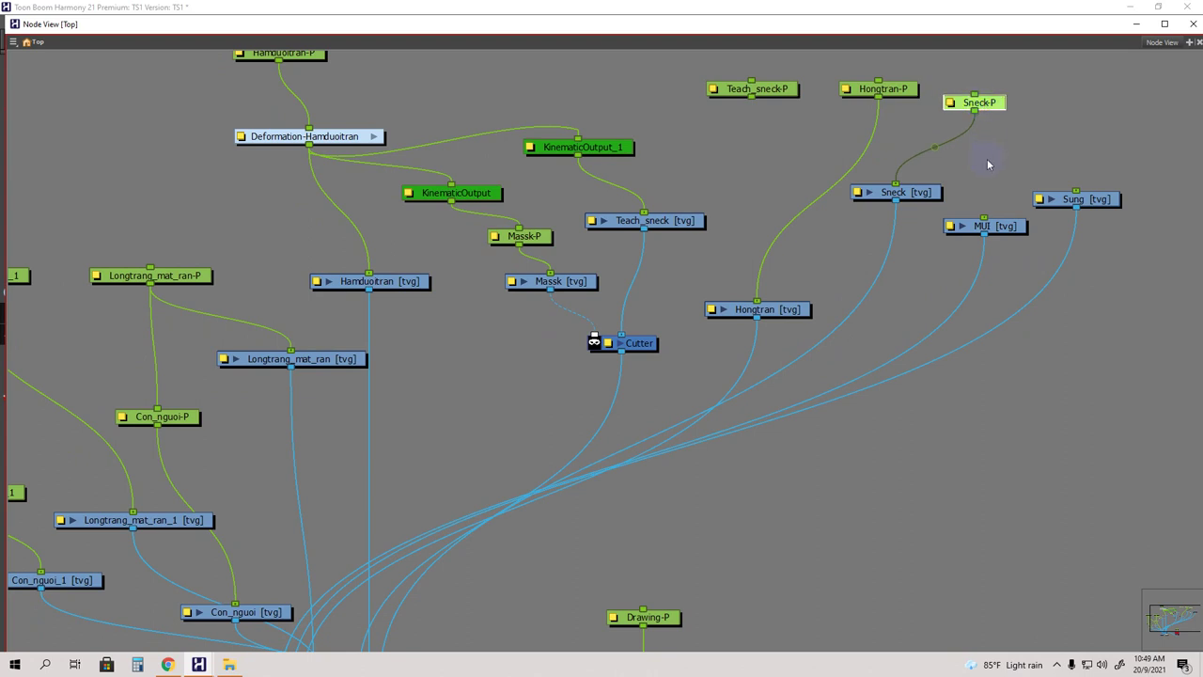
Add a parent peg to the MUI node, place it above MUI, and connect it under the Sneck-P peg.
drag(1074, 202, 1086, 236)
drag(973, 228, 999, 199)
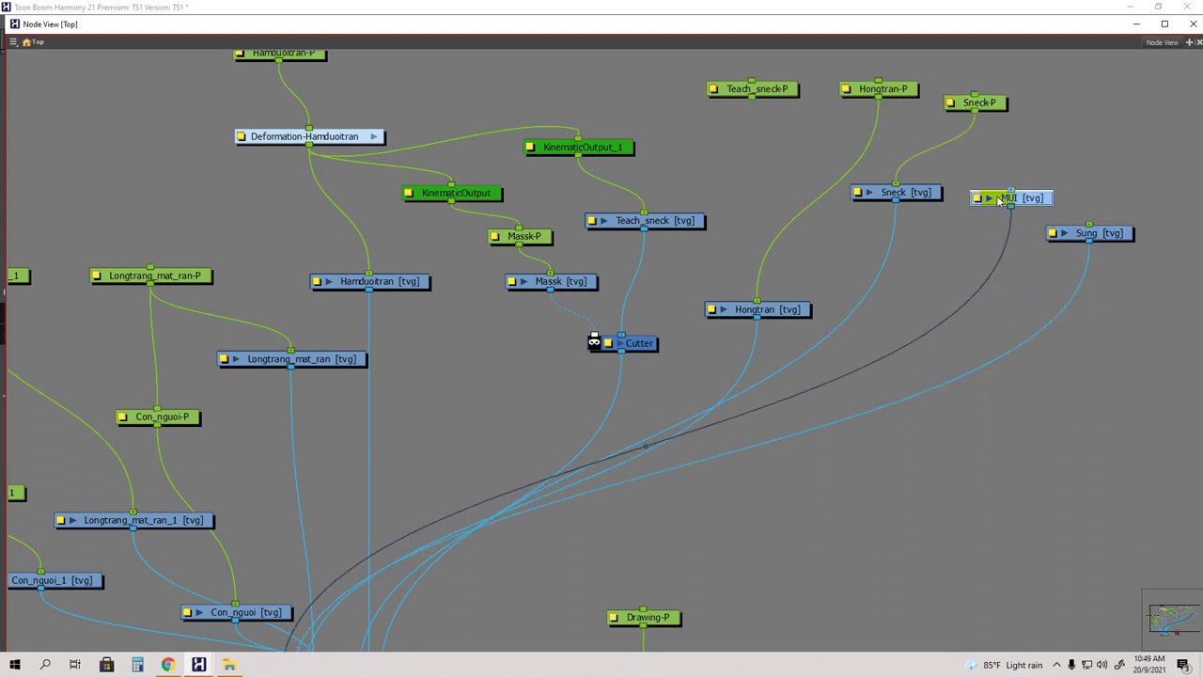
key(ctrl+p)
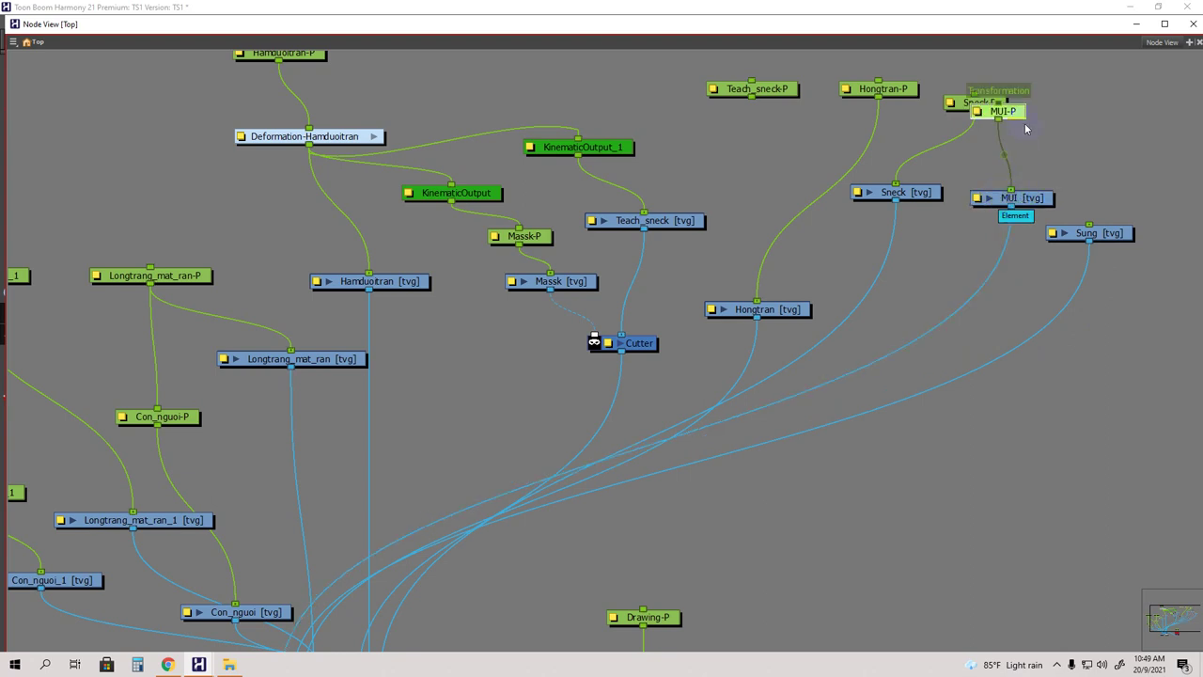
drag(1008, 113, 1059, 147)
drag(1035, 202, 1055, 197)
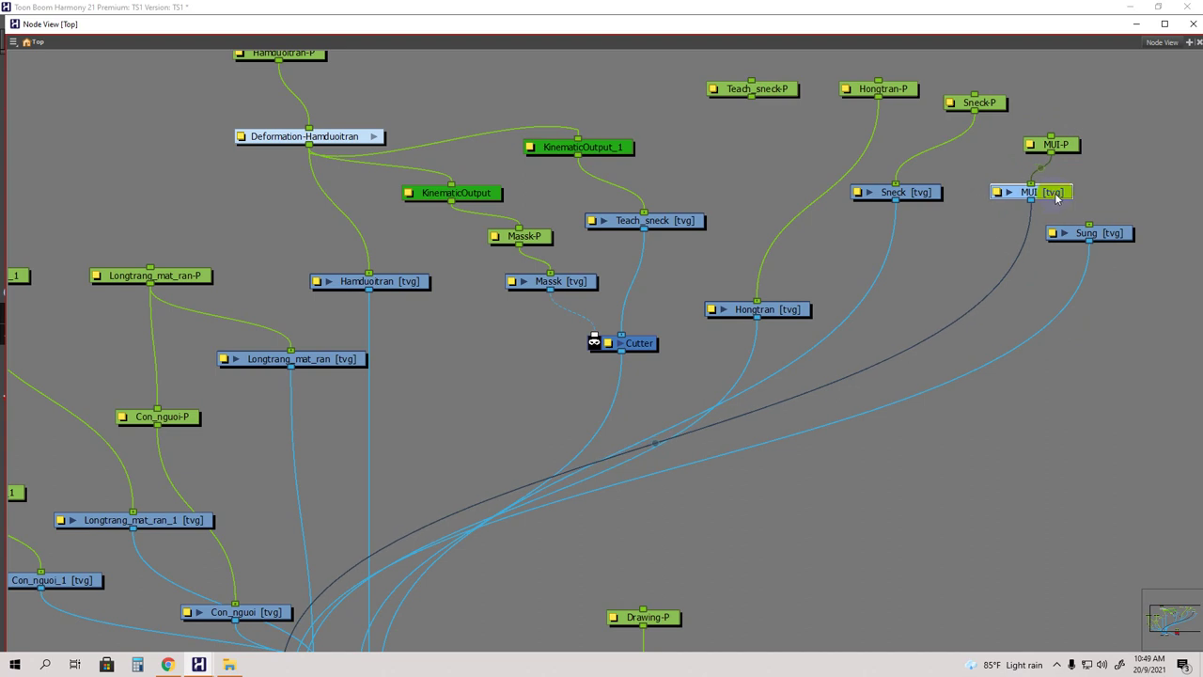
drag(1054, 144, 1039, 144)
drag(995, 106, 1039, 139)
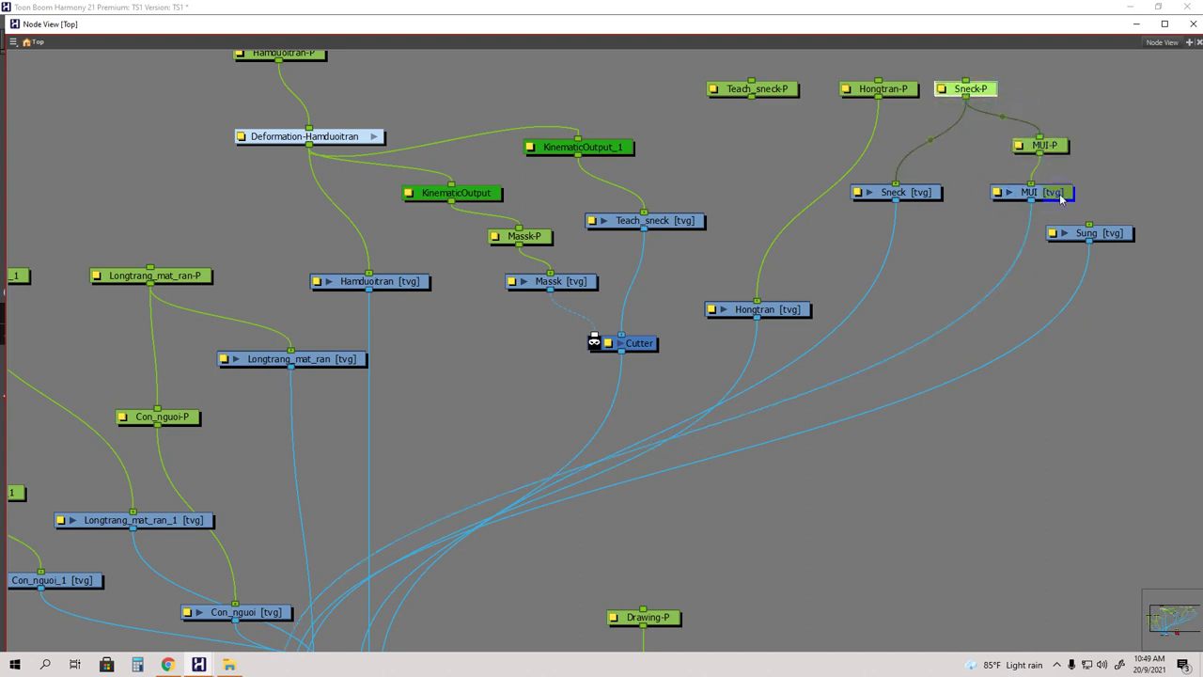
Add a parent peg to the Sung node, place it beside MUI-P, and connect it under Sneck-P.
drag(1097, 238, 1115, 243)
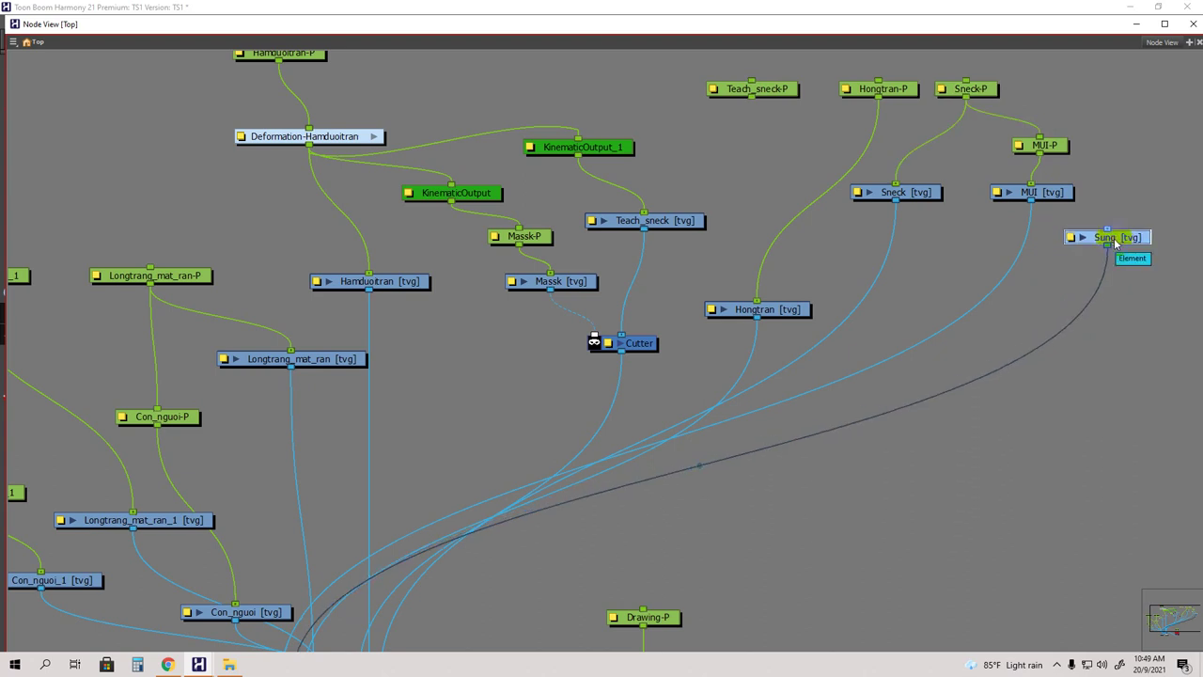
key(ctrl+p)
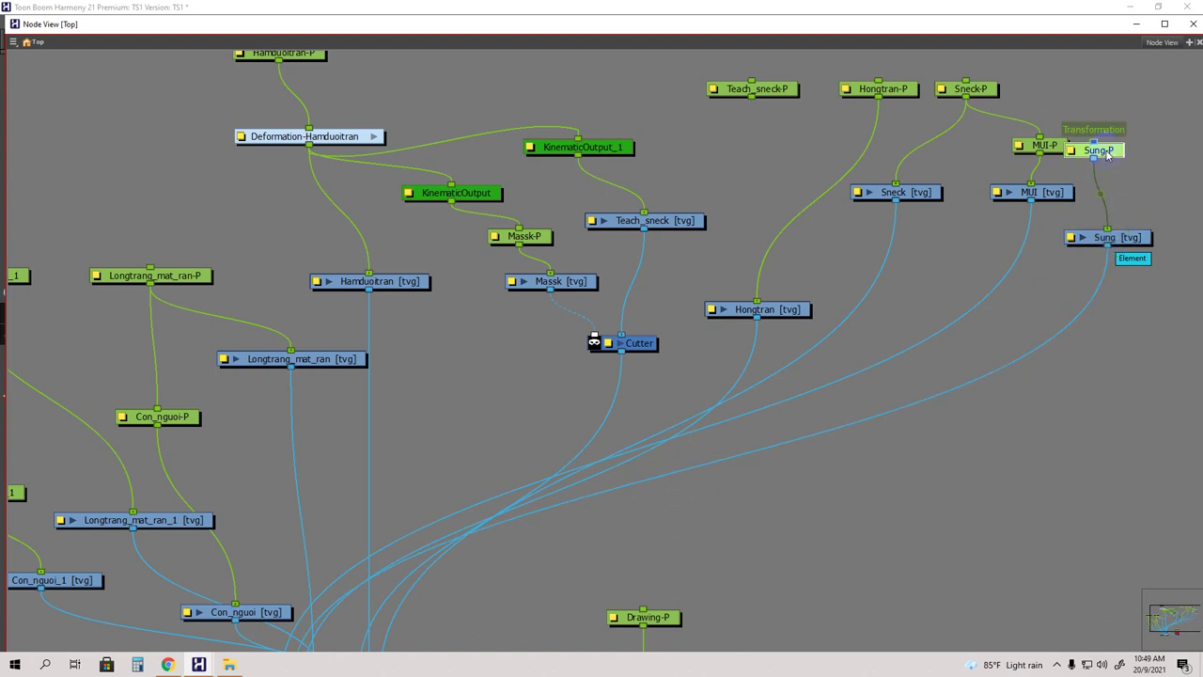
drag(1107, 155, 1147, 149)
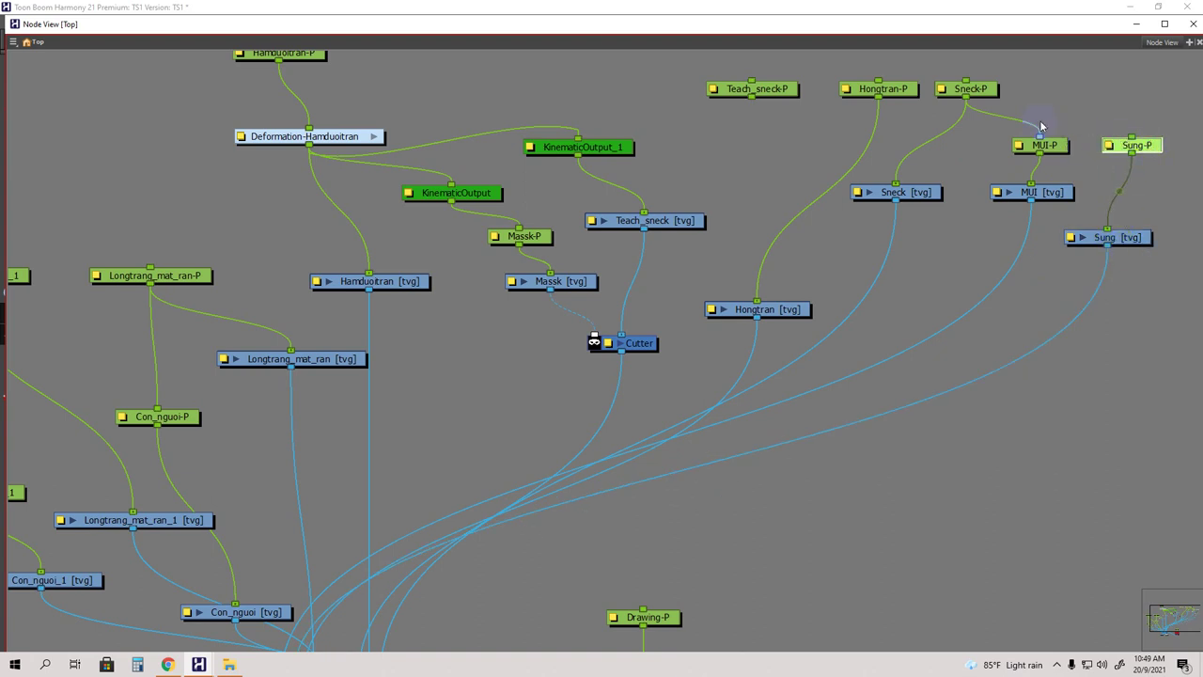
drag(965, 101, 1133, 138)
Reposition the MUI-P, MUI and Sneck nodes slightly lower beneath the Sneck-P peg.
click(1045, 148)
drag(1046, 153, 1034, 208)
drag(900, 194, 908, 218)
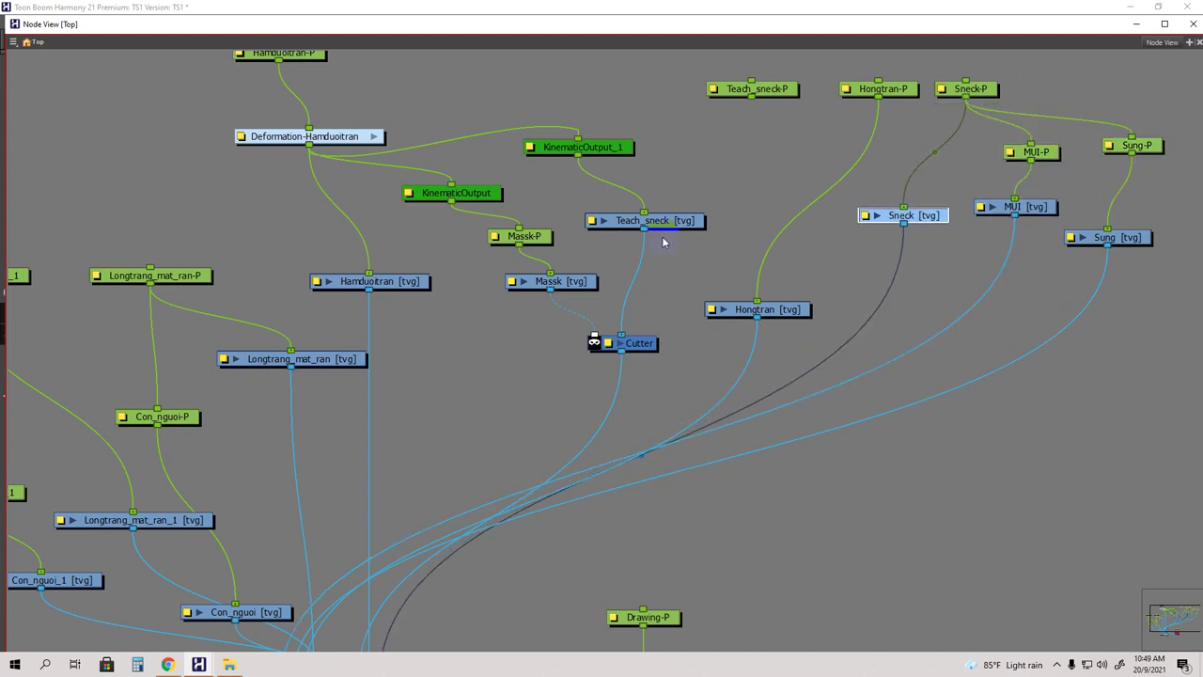
Move Con_nguoi-P up and shift the Longtrang_mat_ran-P and Longtrang_mat_ran-P_1 pegs slightly to the right.
scroll(672, 237, down, 3)
scroll(376, 388, up, 4)
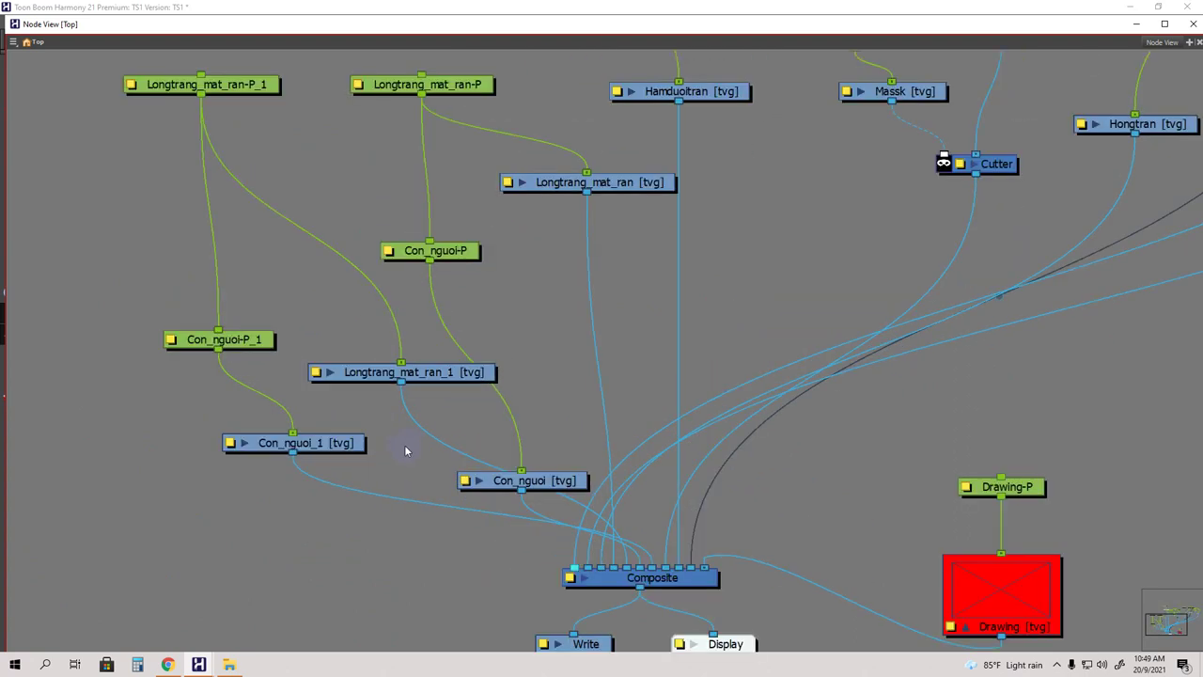
drag(656, 241, 617, 346)
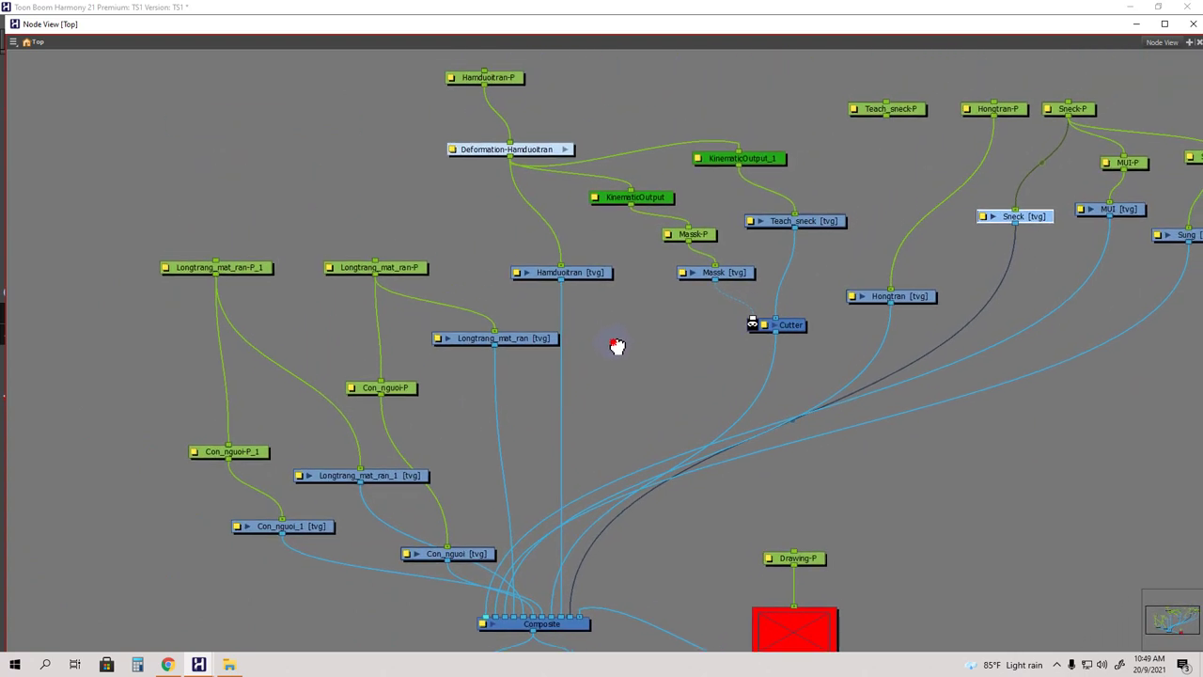
drag(395, 386, 380, 357)
drag(392, 269, 403, 268)
drag(252, 267, 272, 267)
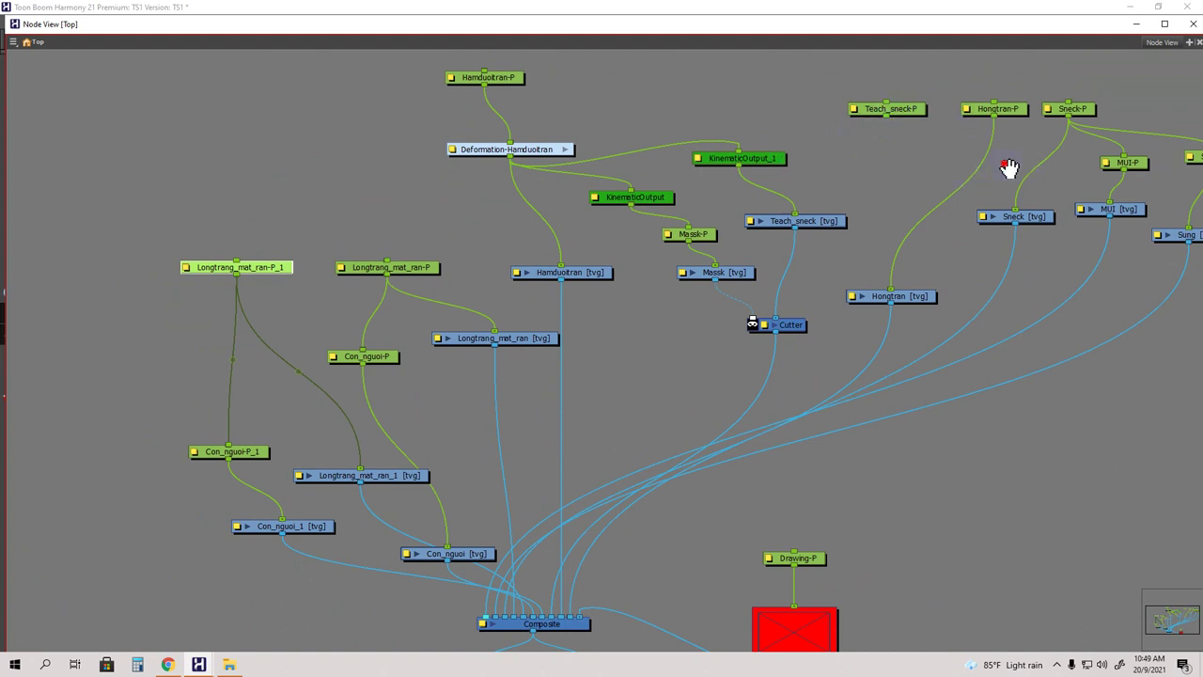
Raise the Sneck node, then align Hongtran-P directly above Hongtran with Teach_sneck-P above it.
drag(1008, 167, 983, 156)
drag(979, 199, 994, 167)
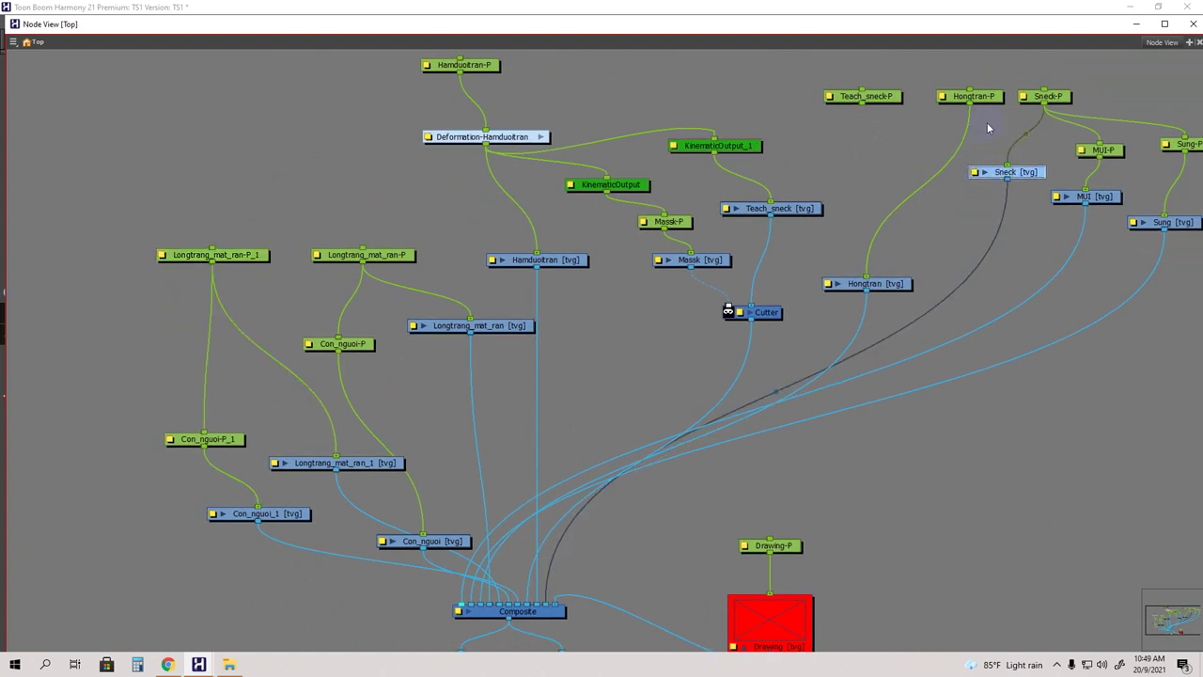
drag(974, 97, 867, 146)
drag(878, 97, 884, 105)
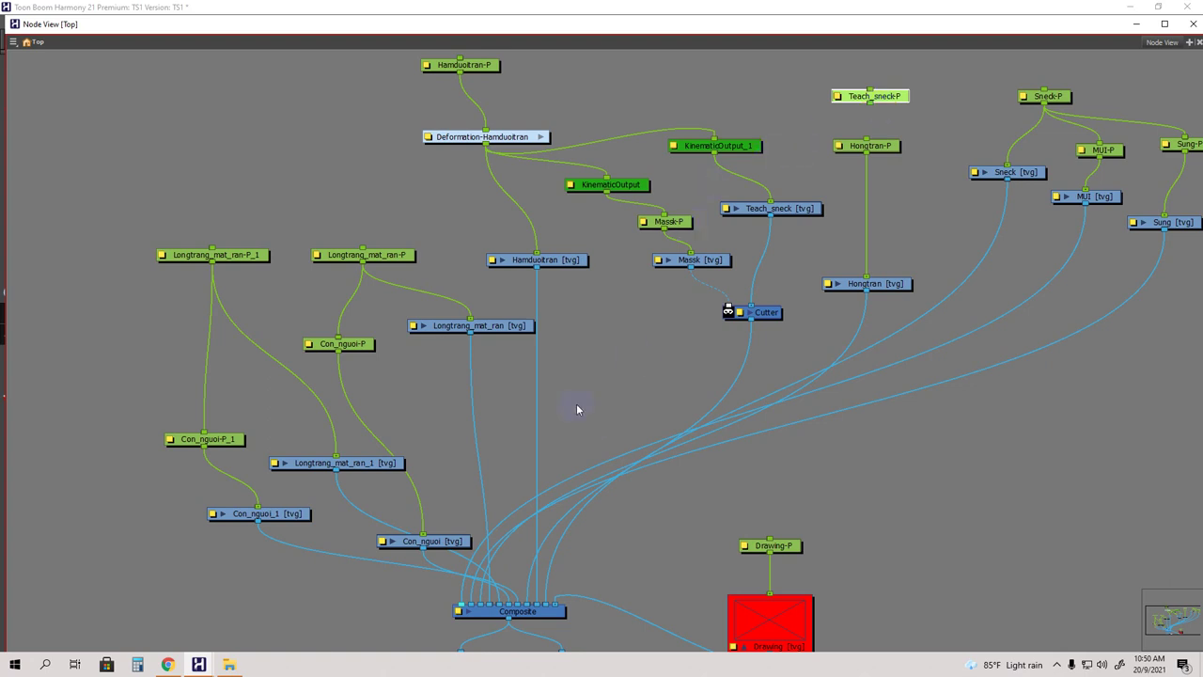
scroll(576, 403, down, 2)
scroll(576, 403, up, 1)
scroll(576, 392, up, 1)
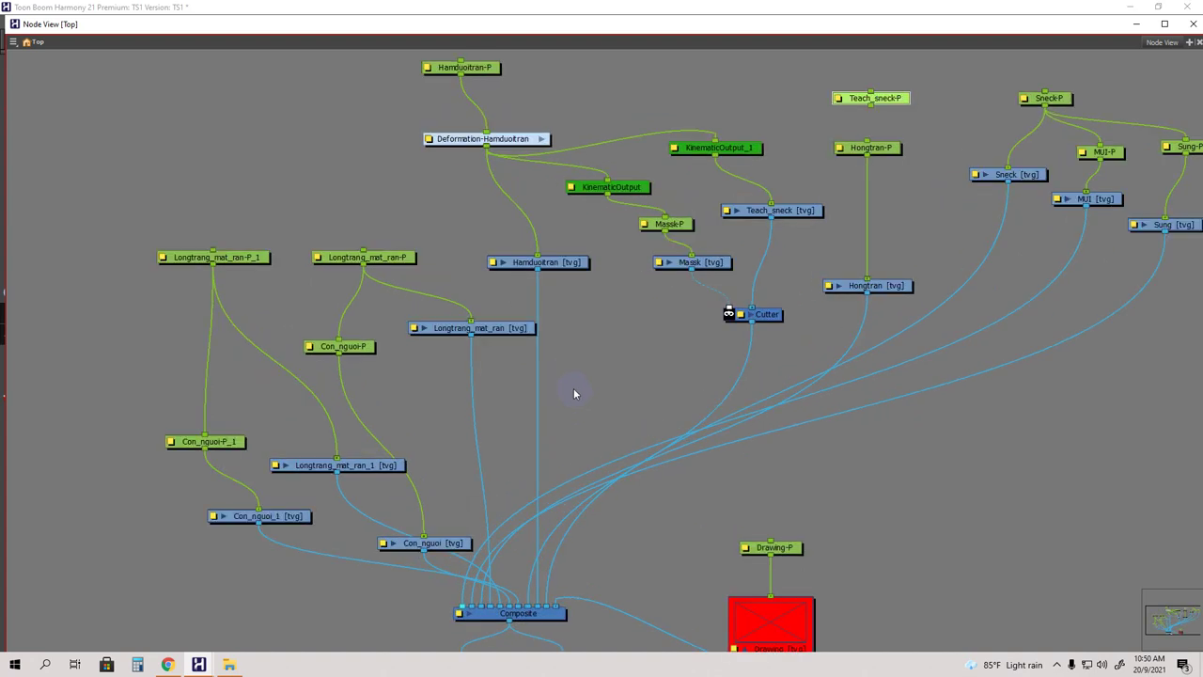
click(1056, 665)
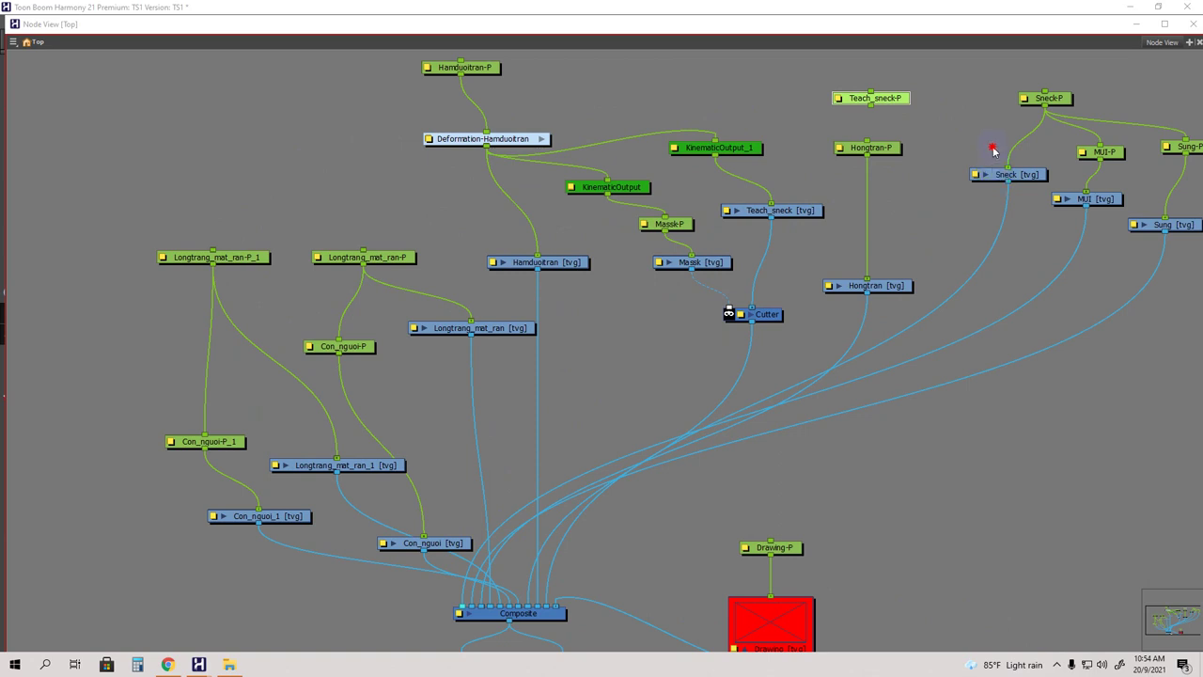
Save the scene, connect Hamduoitran-P, Longtrang_mat_ran-P and Longtrang_mat_ran-P_1 under Sneck-P, and place Sneck-P above all other nodes.
mouse_move(994, 167)
mouse_down()
mouse_move(978, 125)
mouse_move(995, 185)
mouse_up()
key(ctrl+s)
drag(1043, 108, 462, 124)
drag(1046, 178, 362, 316)
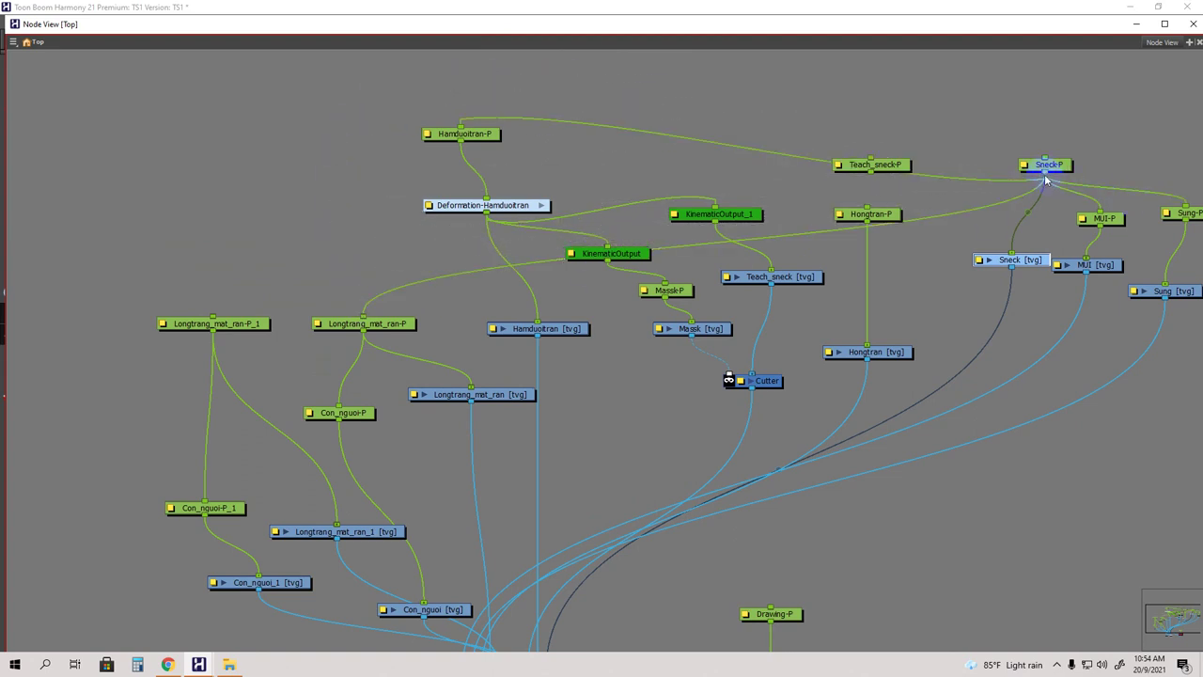
drag(1044, 173, 210, 314)
drag(1043, 165, 968, 61)
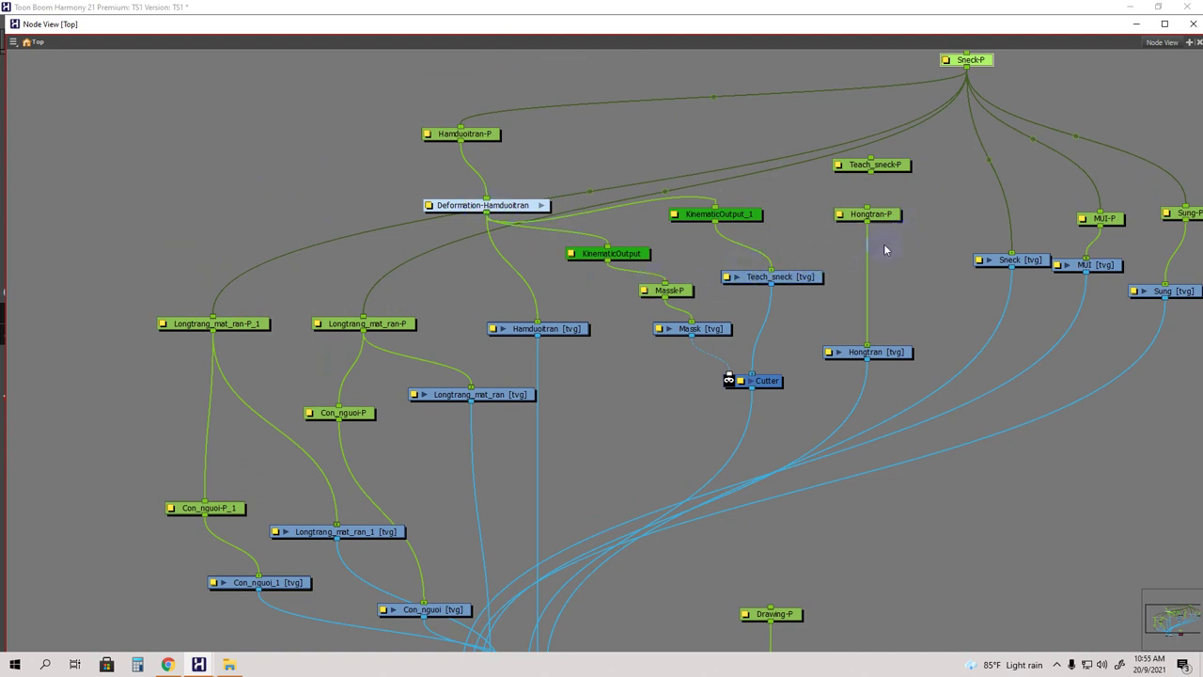
Move Hongtran-P closer to the Hongtran node and delete the unconnected Teach_sneck-P peg.
drag(873, 220, 874, 268)
drag(891, 166, 902, 185)
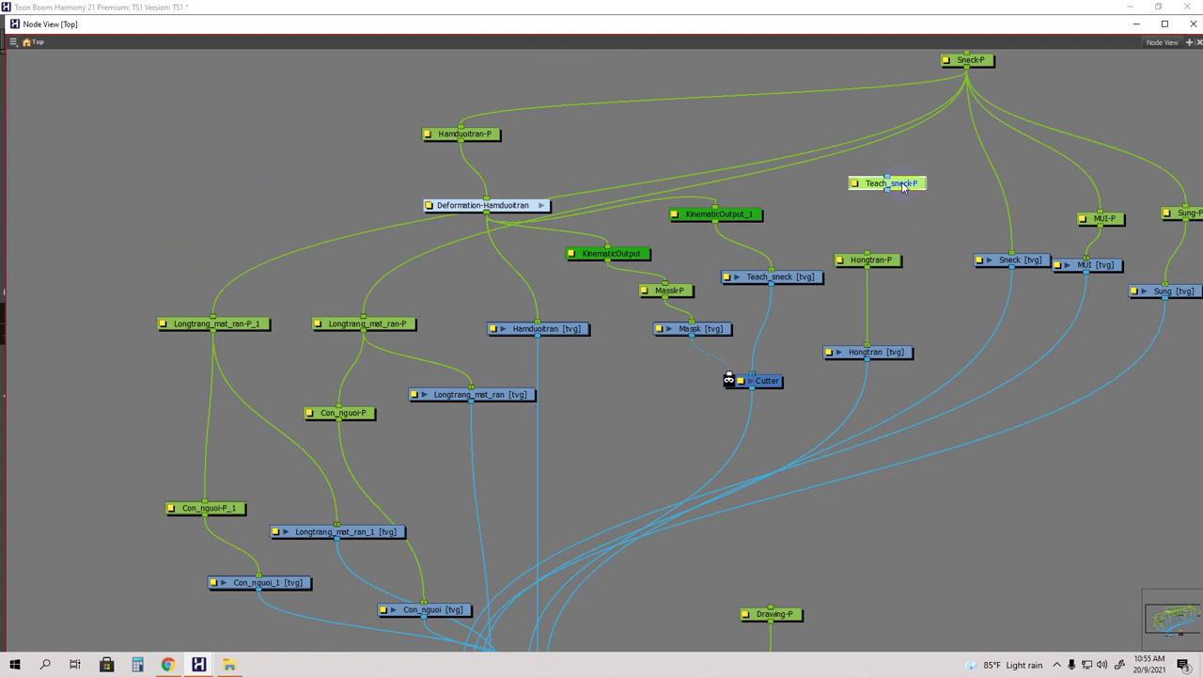
key(Delete)
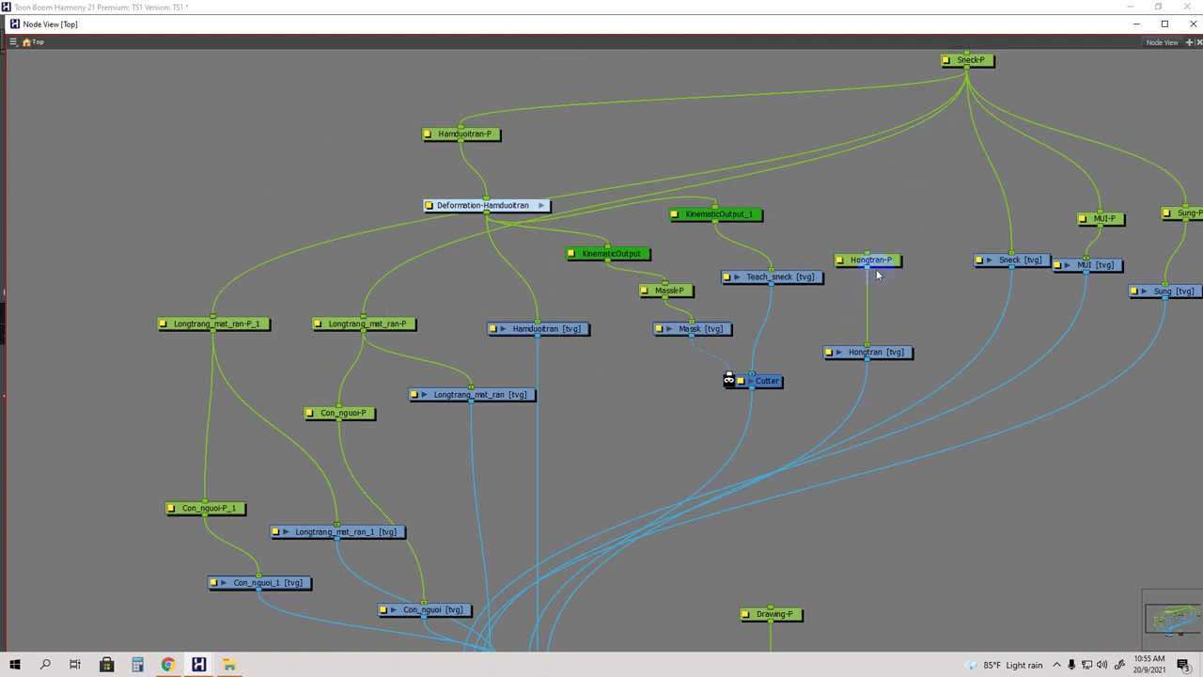
Connect Hongtran-P under the Sneck-P peg and move the Sneck node higher, closer to Sneck-P.
drag(874, 261, 874, 265)
drag(967, 74, 866, 259)
drag(1009, 258, 988, 211)
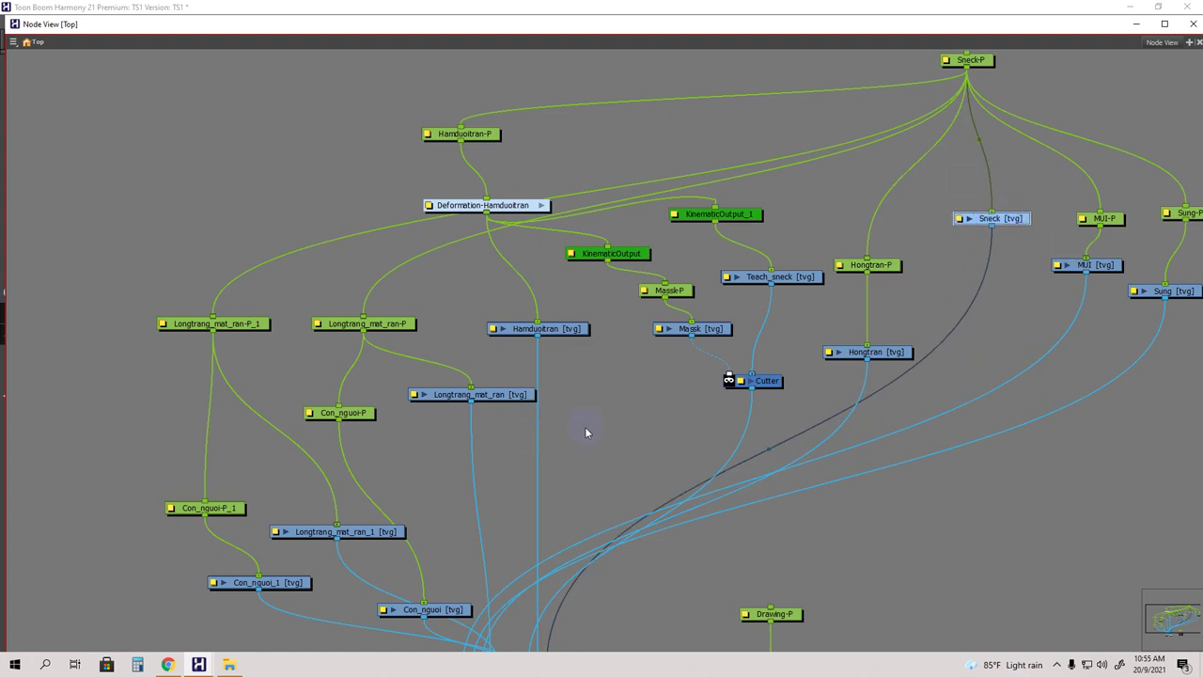
drag(676, 400, 613, 383)
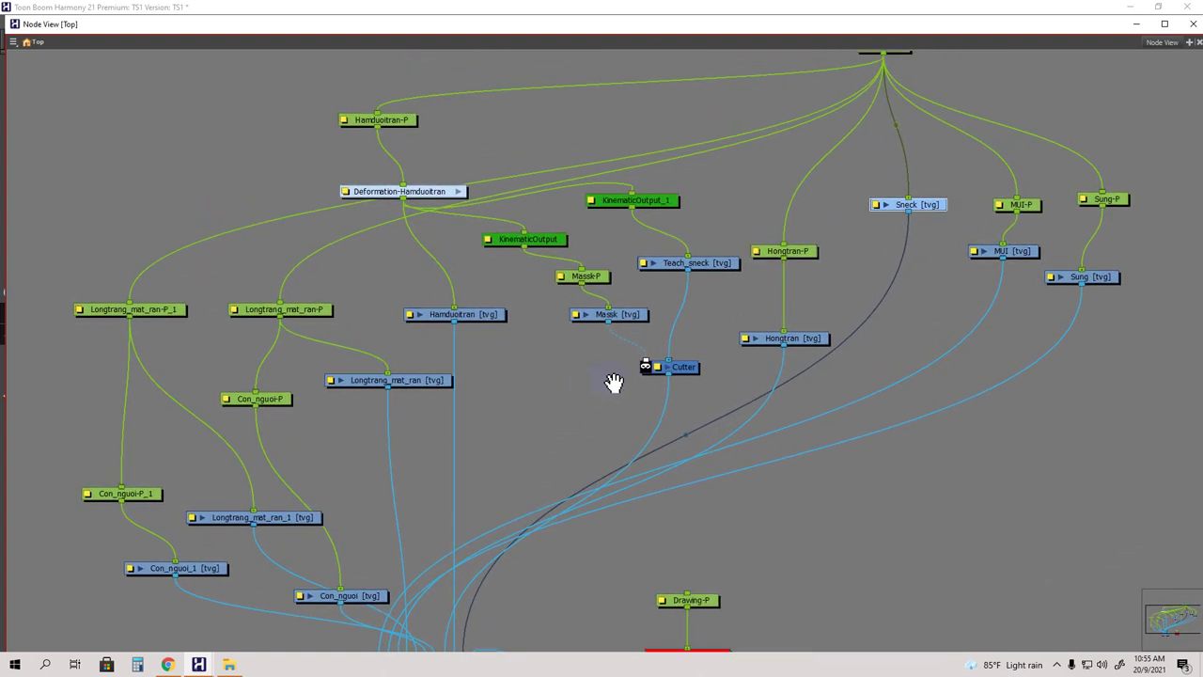
drag(905, 311, 857, 347)
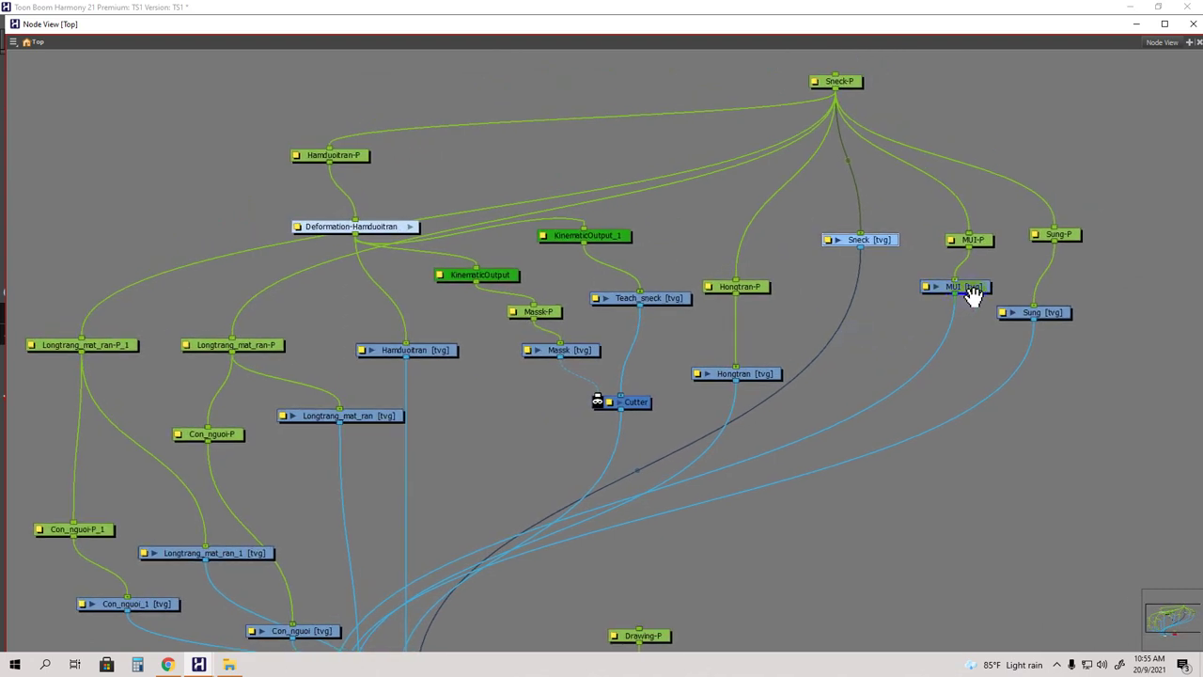
Examine which head parts Sneck-P controls by selecting the peg for transforming and collapsing and expanding its timeline layers.
click(1135, 23)
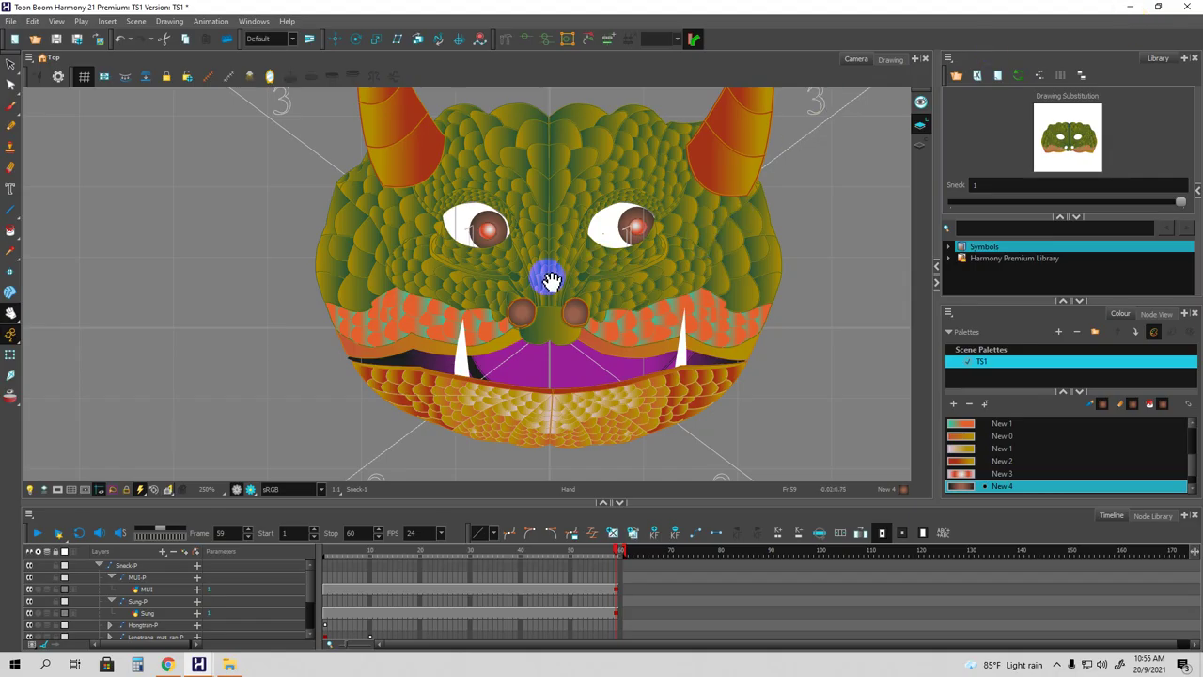
click(121, 566)
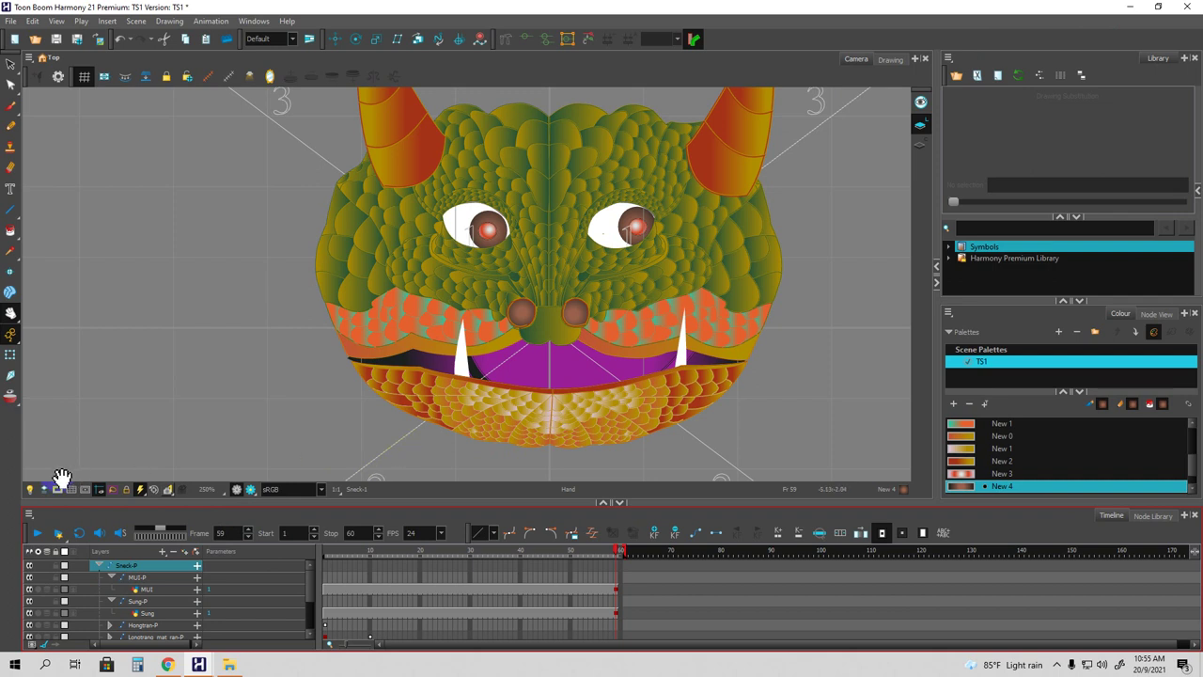
click(10, 354)
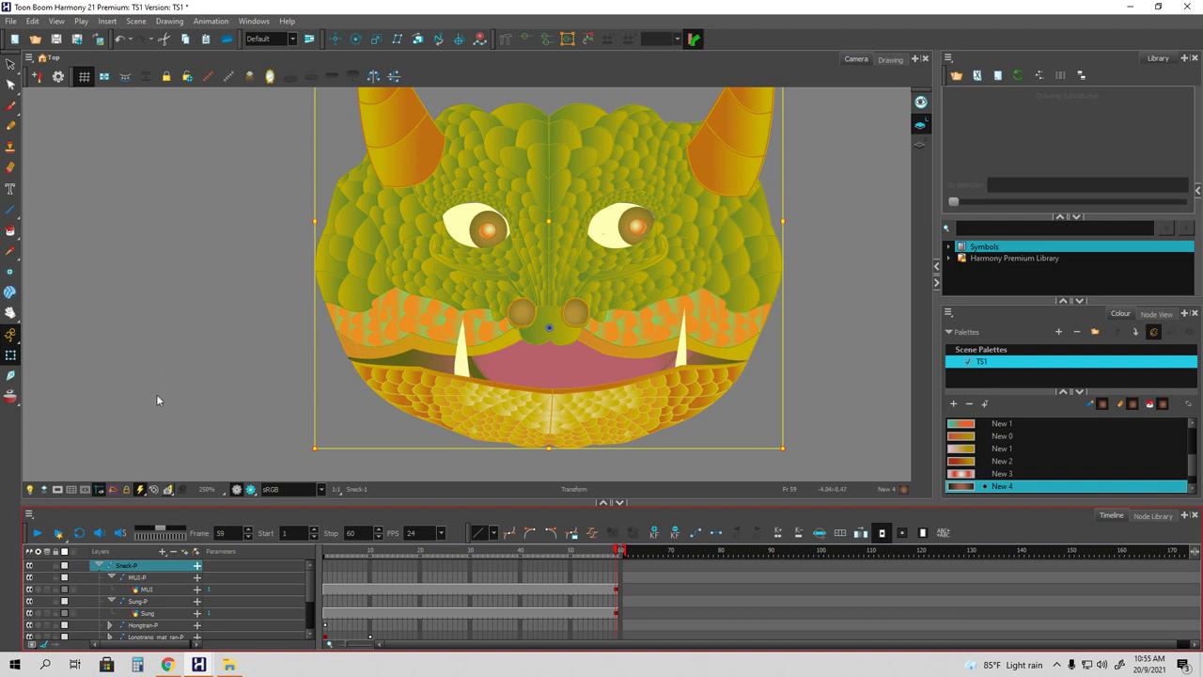
click(104, 567)
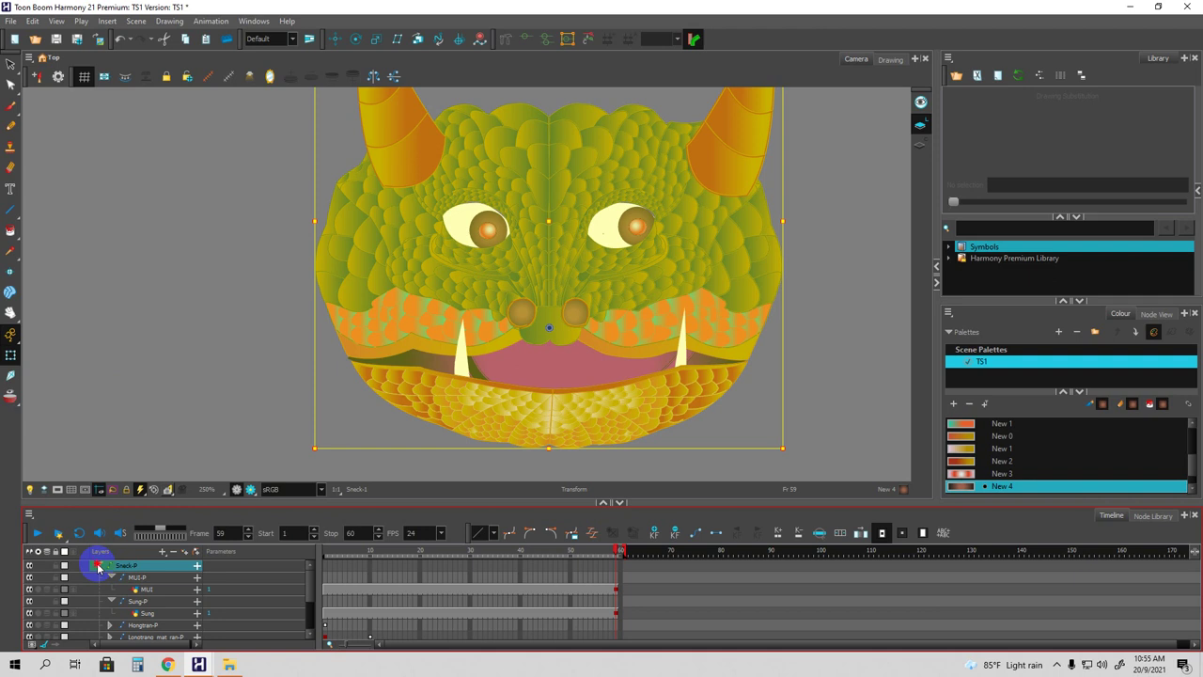
click(98, 567)
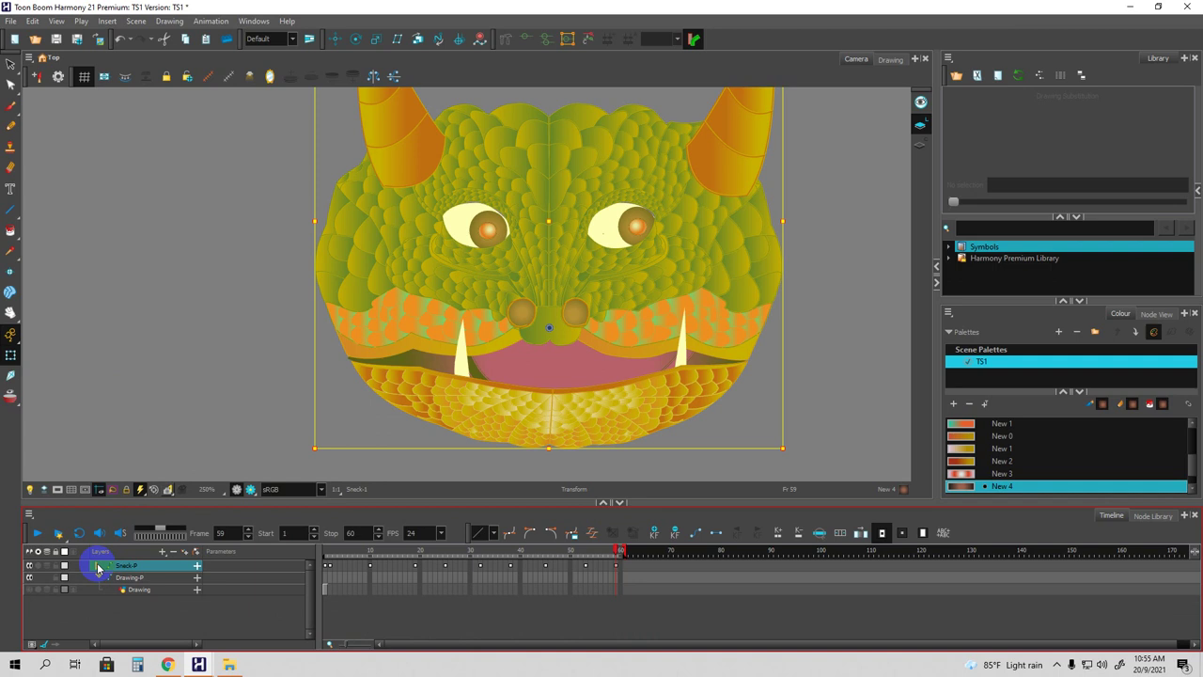
click(98, 568)
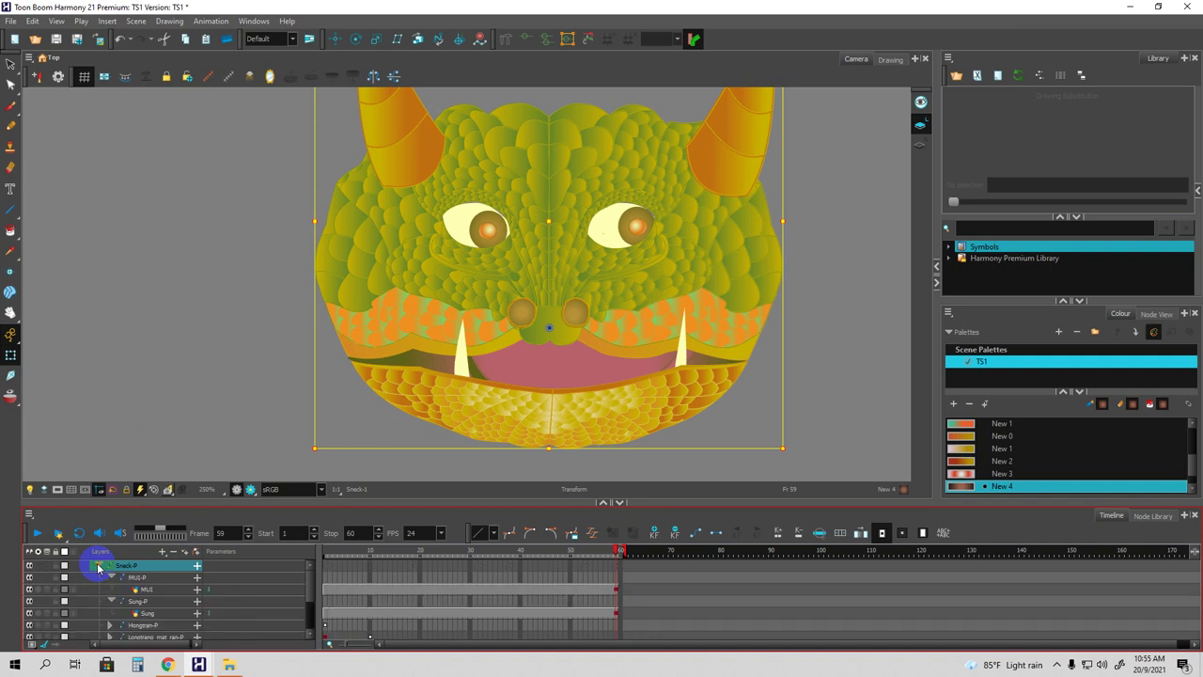
Return to the full-size node network, move Deformation-Hamduoitran closer to Hamduoitran-P, and nudge the Sneck node toward Sneck-P.
mouse_move(198, 664)
click(242, 623)
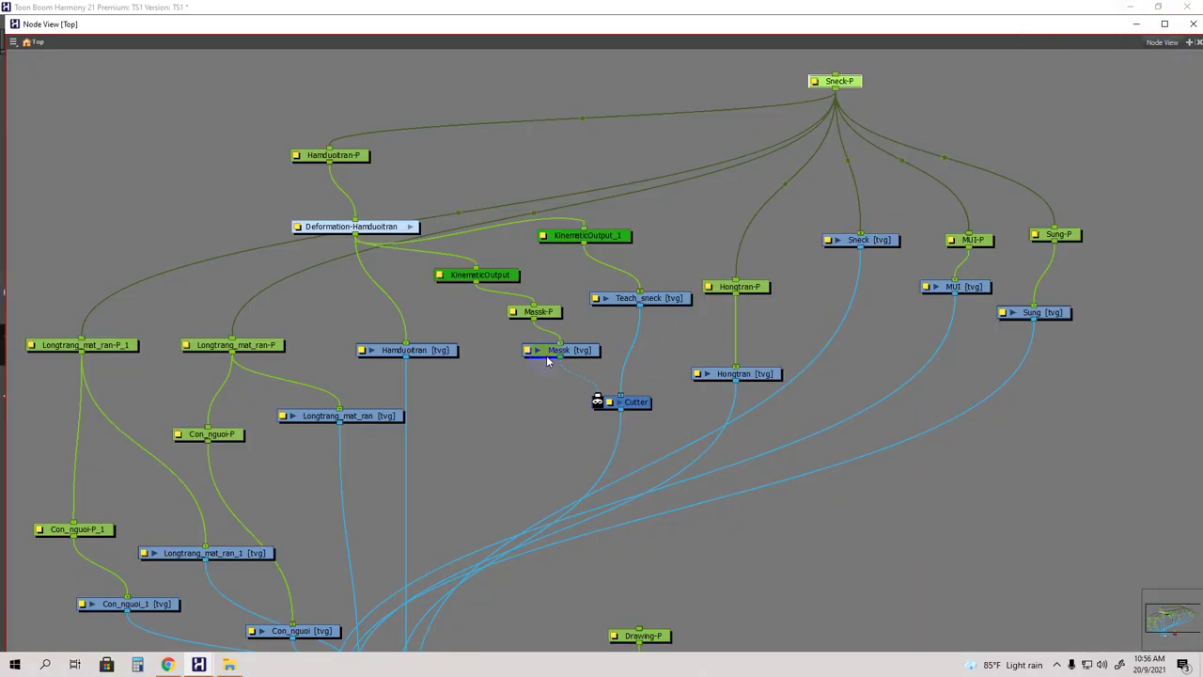
click(380, 227)
drag(380, 228, 344, 204)
drag(872, 244, 851, 239)
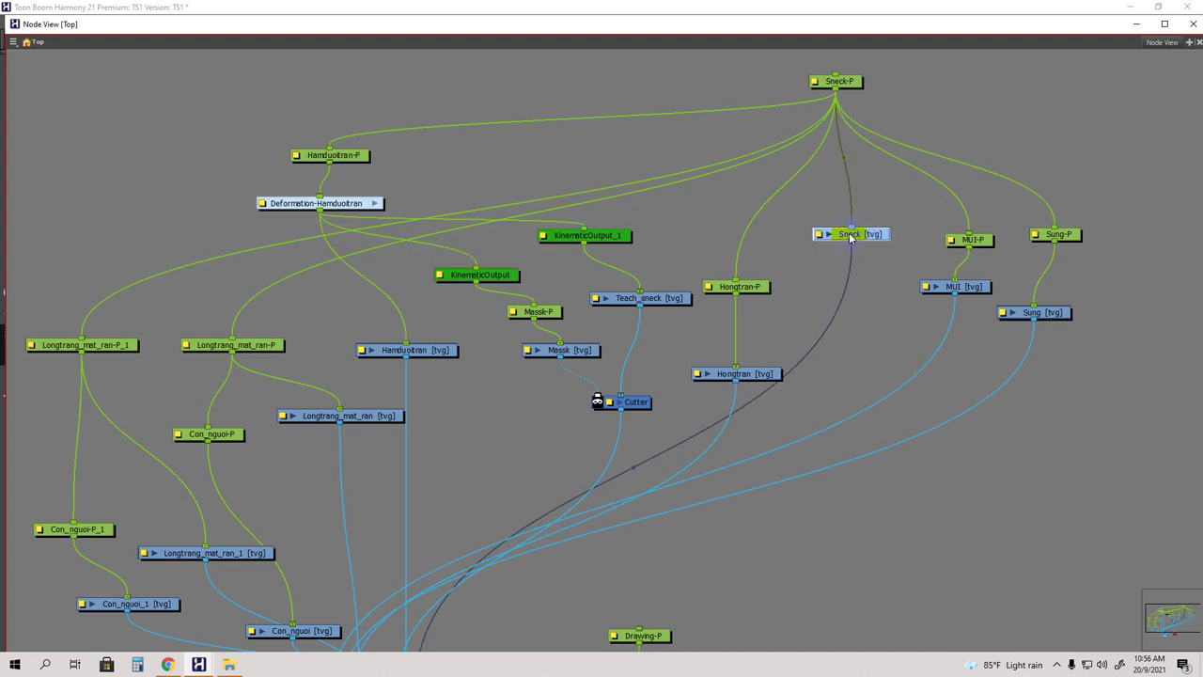
right_click(849, 238)
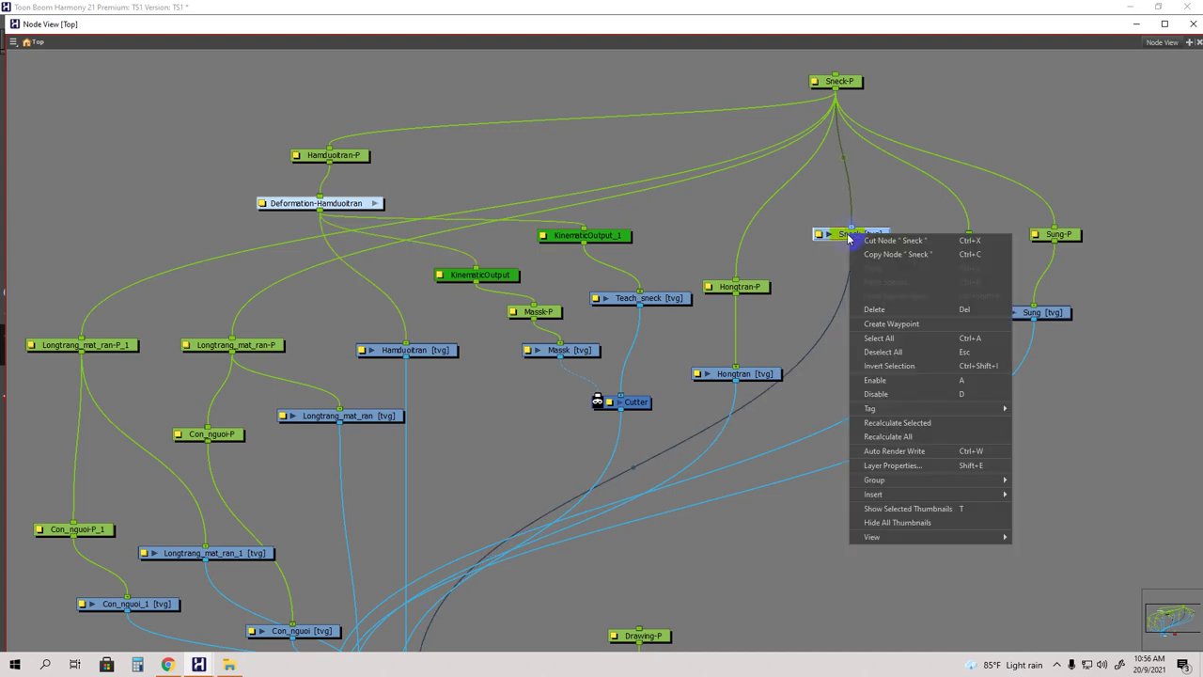
click(844, 240)
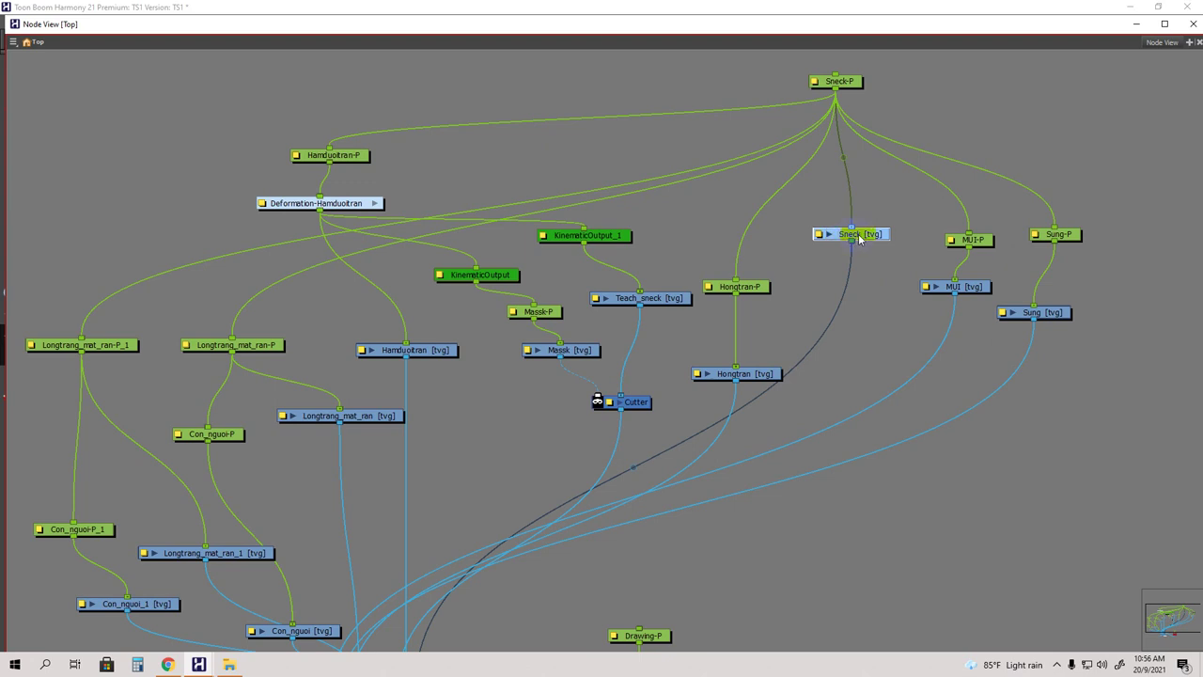
right_click(859, 239)
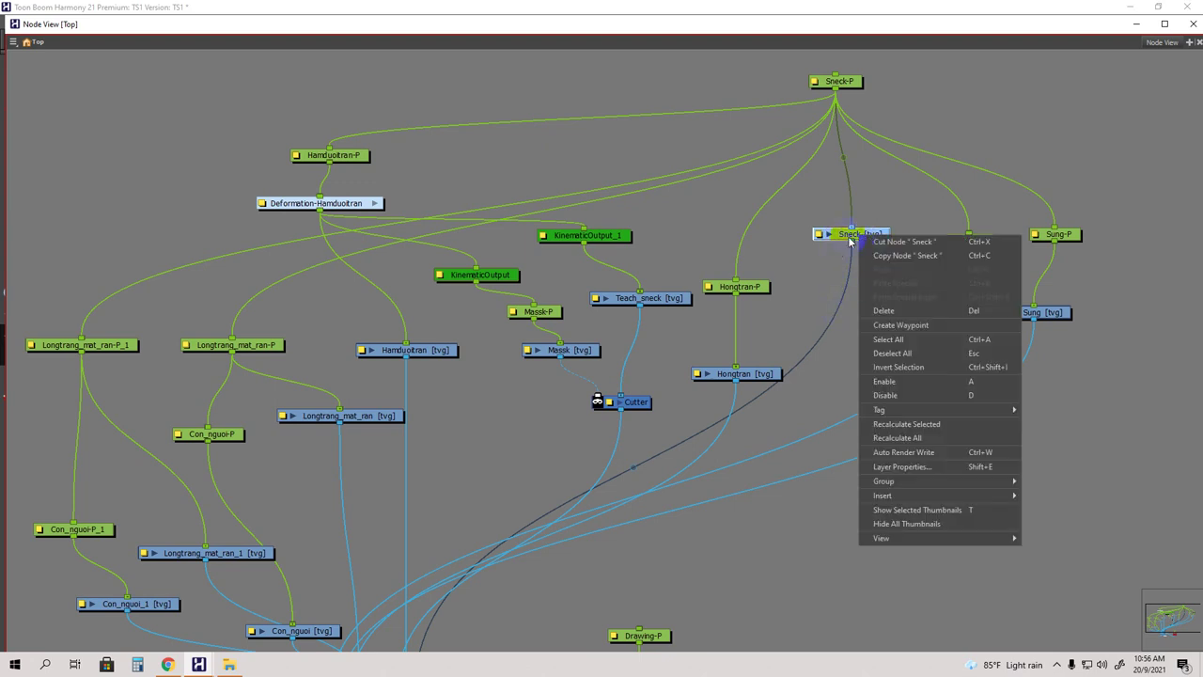
Shift the Sneck-P master peg slightly so it sits above the Sneck node.
click(850, 81)
drag(852, 83, 861, 78)
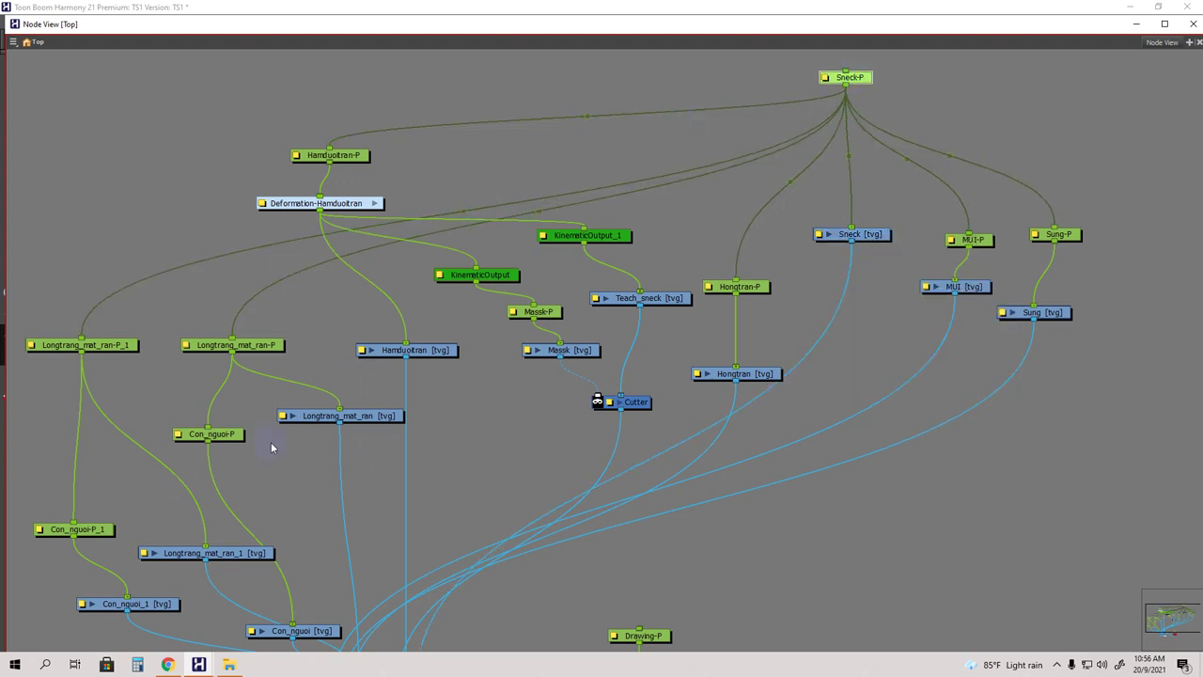
scroll(720, 314, down, 2)
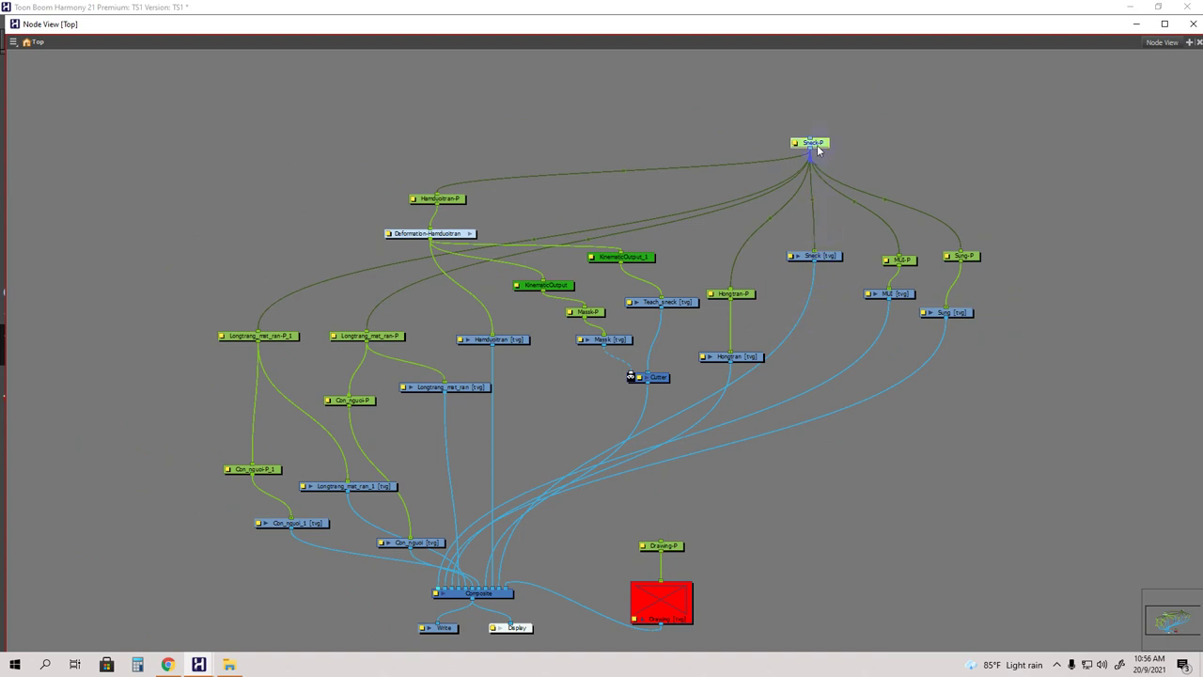
Line up the Sneck node lower, directly beneath Sneck-P, align Teach_sneck above Cutter, and shift KinematicOutput_1 toward Deformation-Hamduoitran.
scroll(808, 142, up, 2)
scroll(806, 145, up, 1)
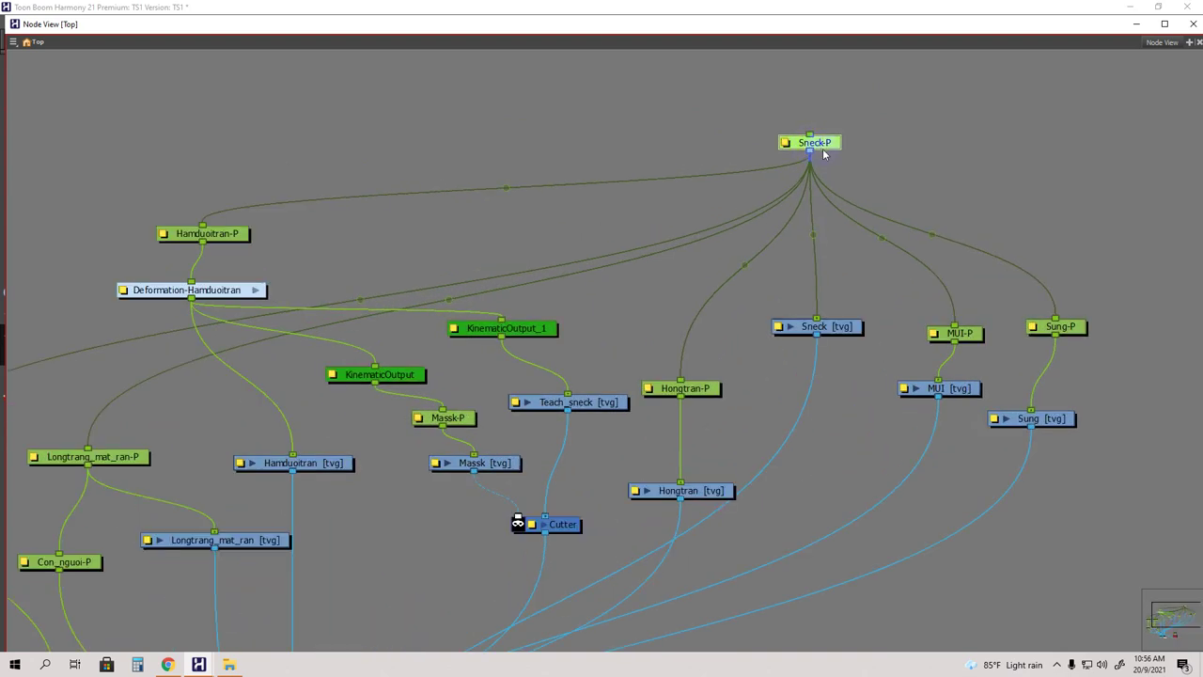
drag(825, 326, 816, 316)
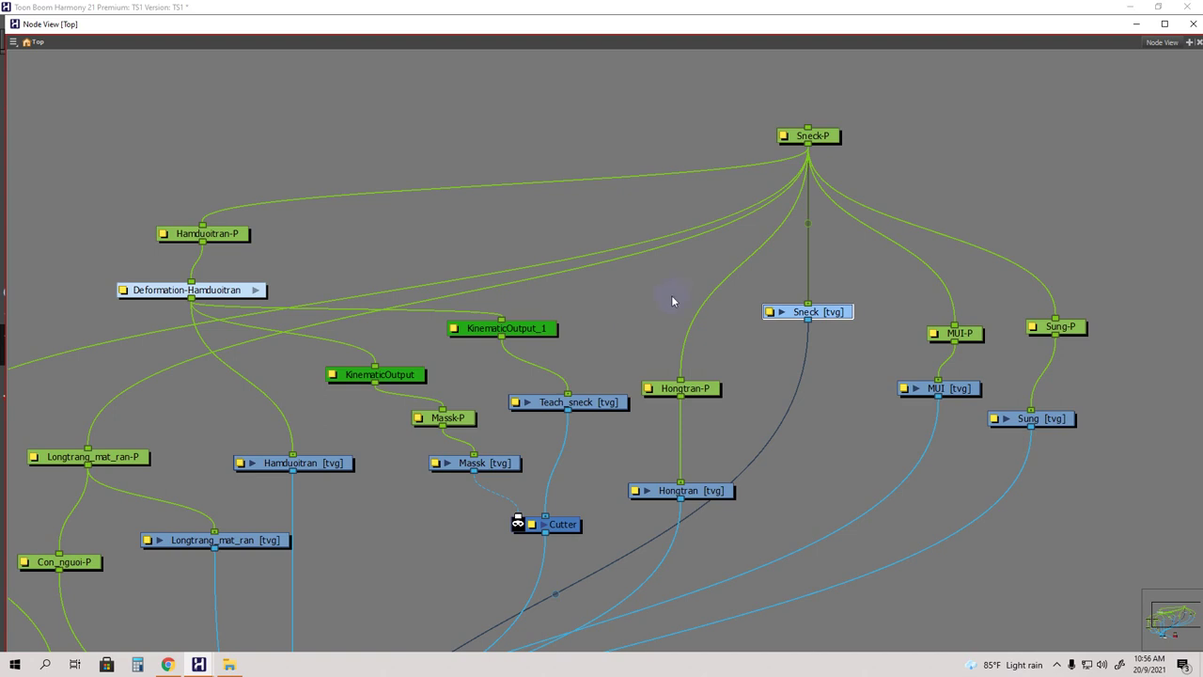
click(788, 314)
drag(788, 314, 787, 366)
drag(600, 403, 577, 396)
drag(535, 328, 502, 331)
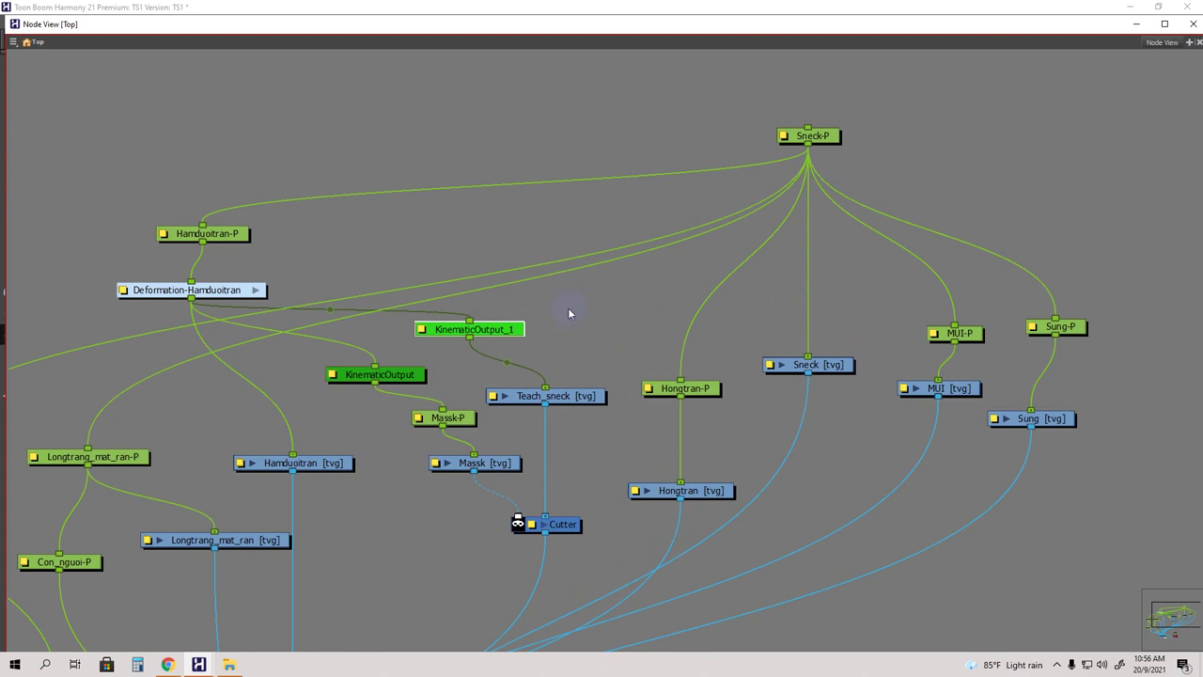
Raise the Sneck node slightly toward Sneck-P and look over the rest of the node network.
scroll(595, 302, down, 2)
scroll(623, 299, up, 2)
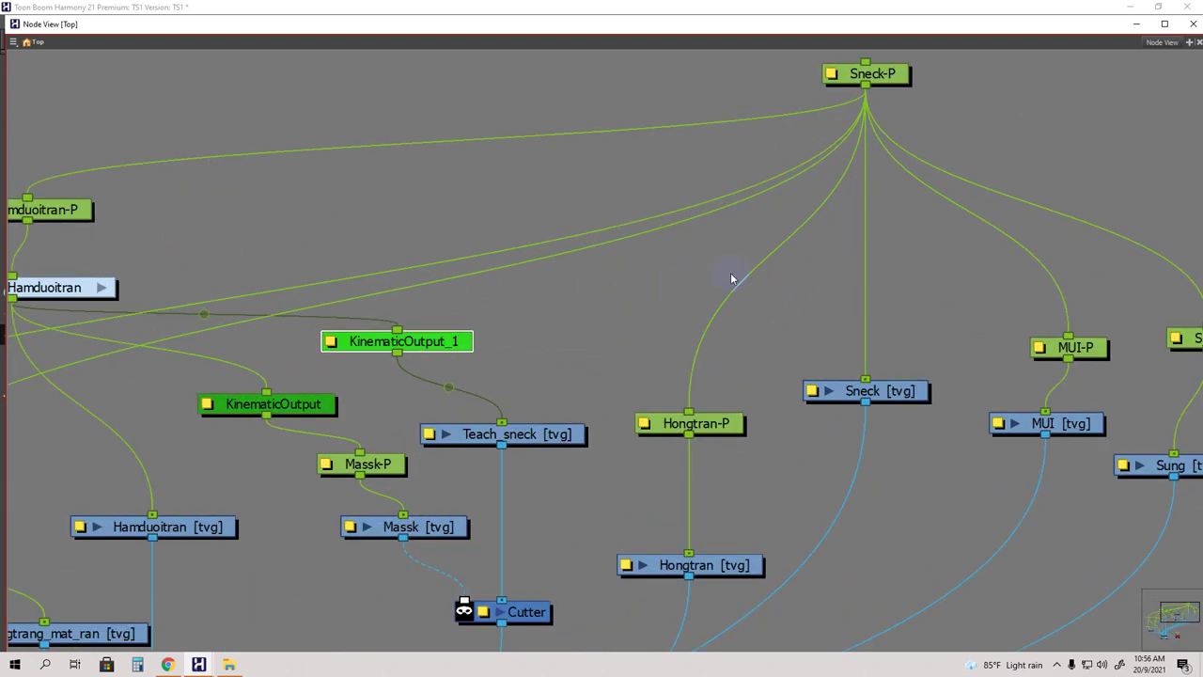
click(839, 289)
scroll(644, 307, down, 2)
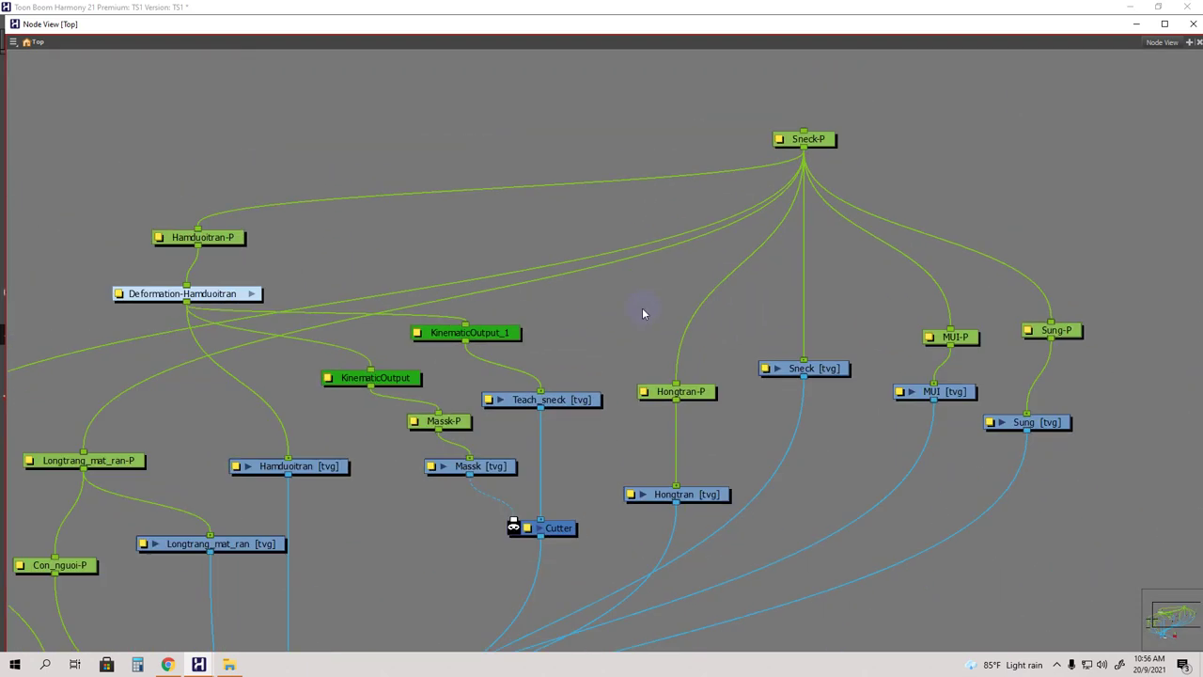
drag(824, 369, 822, 354)
mouse_move(405, 507)
mouse_down()
mouse_move(445, 442)
mouse_move(555, 343)
mouse_move(674, 285)
mouse_up()
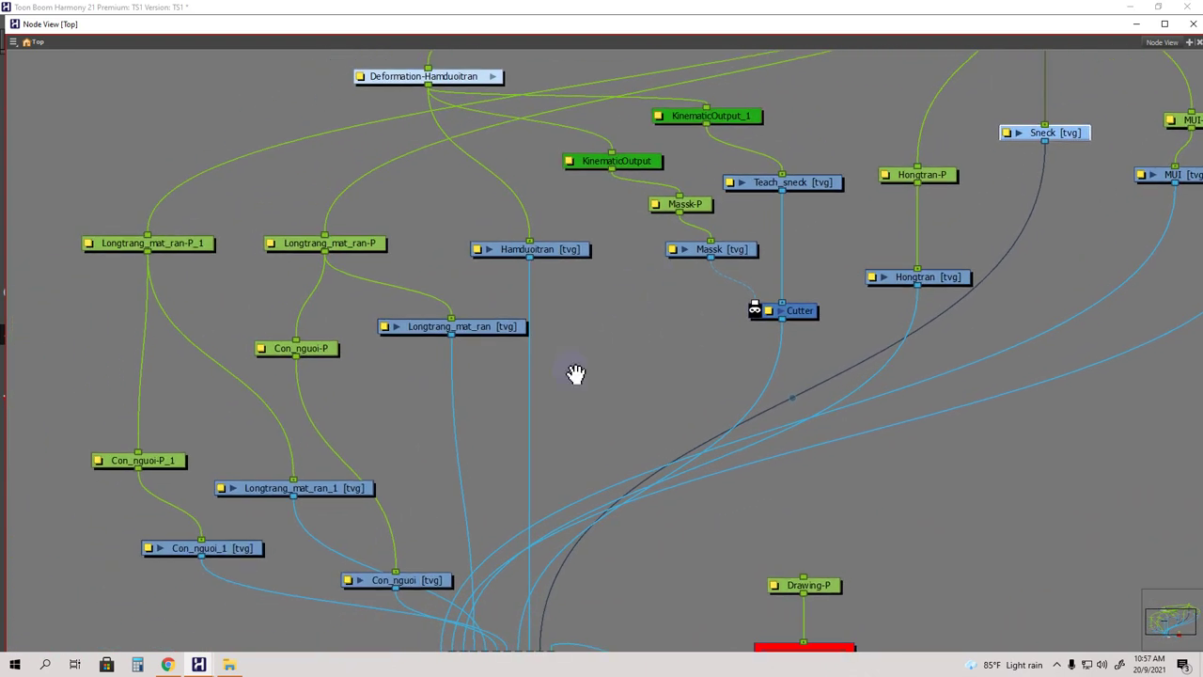
mouse_move(548, 438)
mouse_down()
mouse_move(563, 336)
mouse_move(553, 465)
mouse_up()
drag(981, 229, 895, 265)
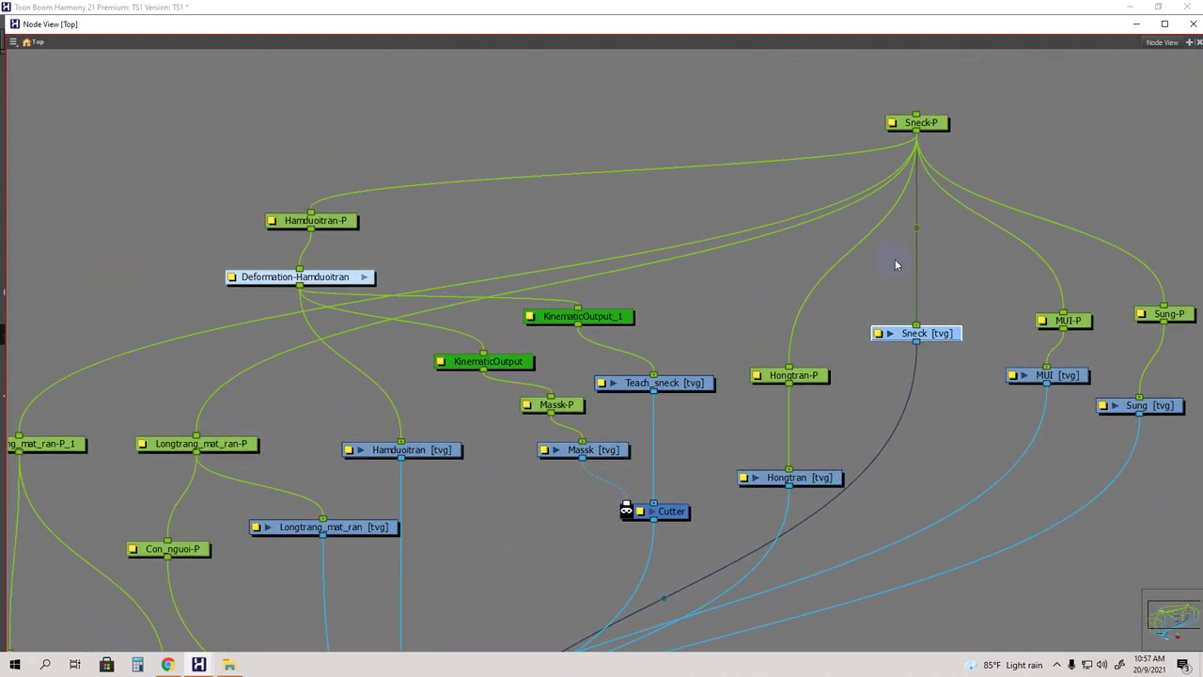
Return to the main scene window, activate the Rigging tool, enlarge the timeline area, and select the Sneck drawing layer.
click(1133, 25)
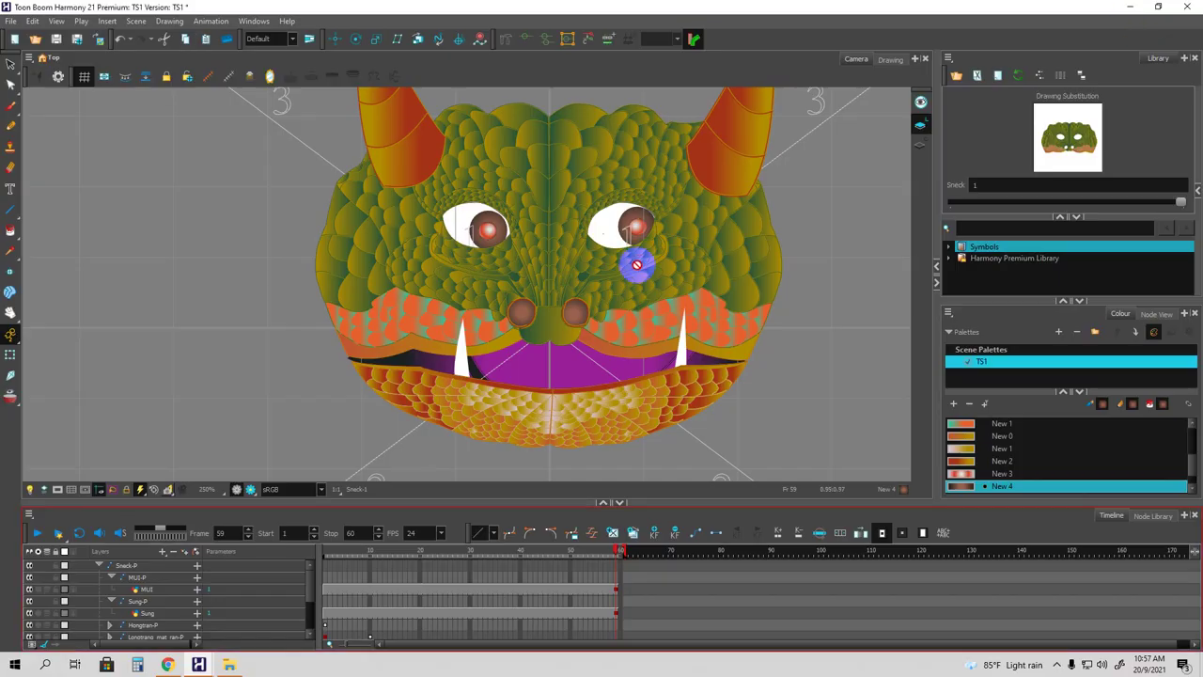
click(141, 566)
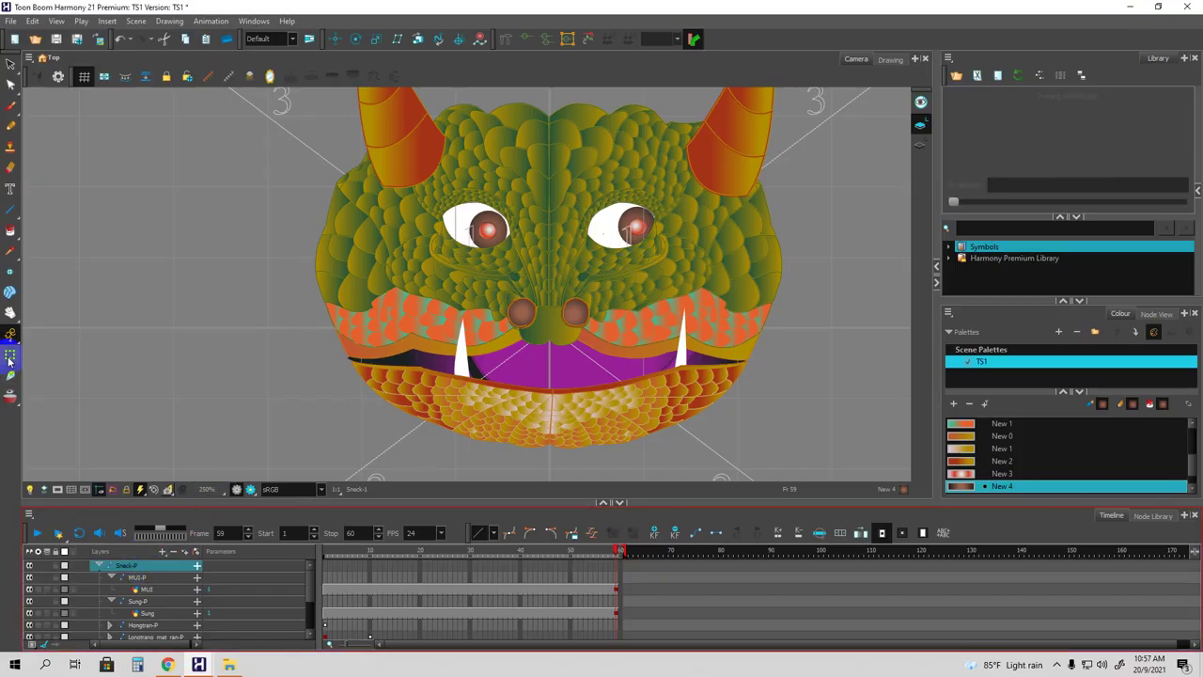
click(9, 359)
click(502, 40)
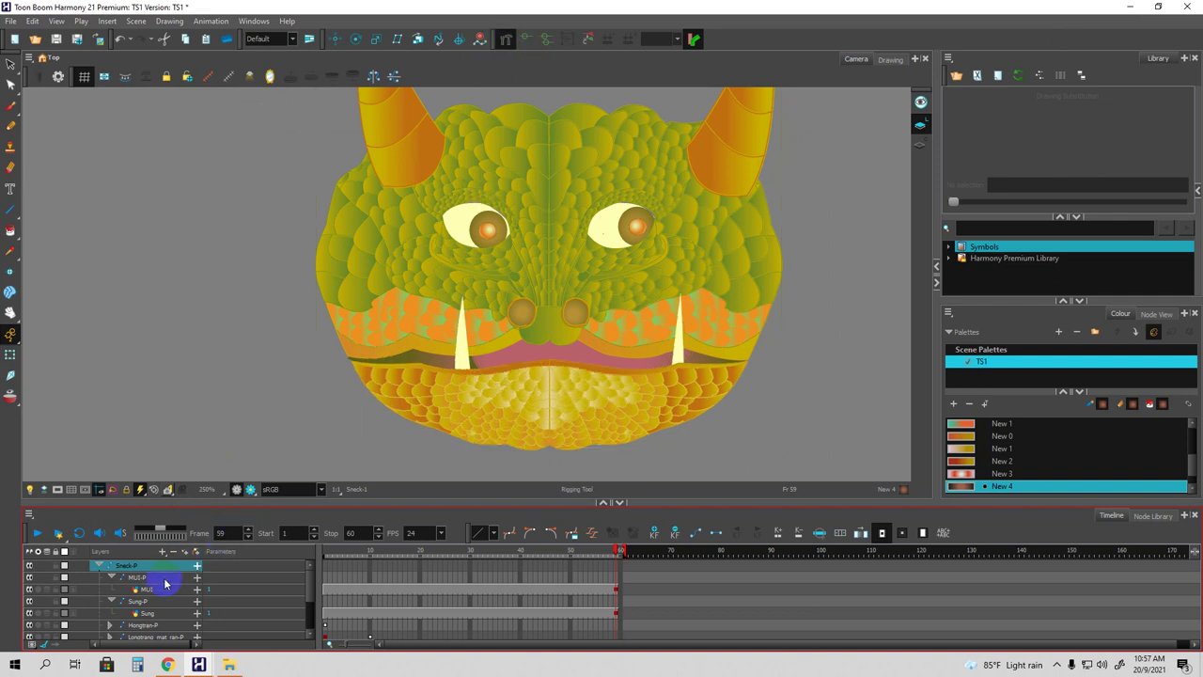
drag(188, 501, 207, 420)
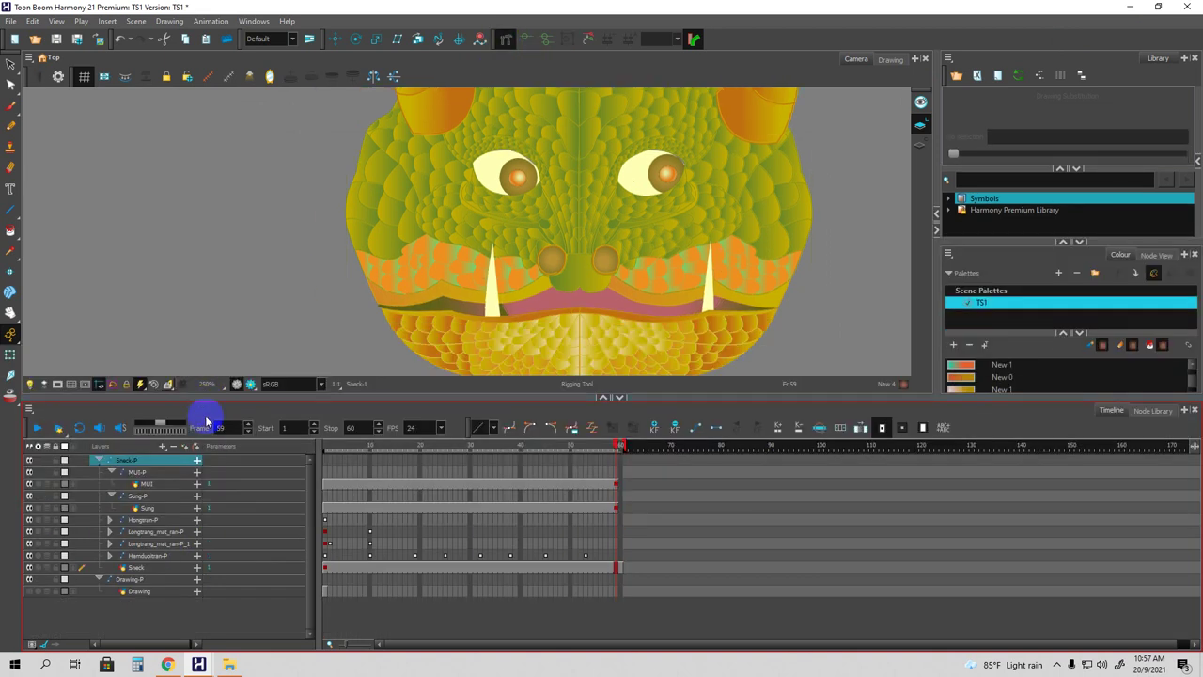
click(141, 569)
drag(535, 397, 529, 416)
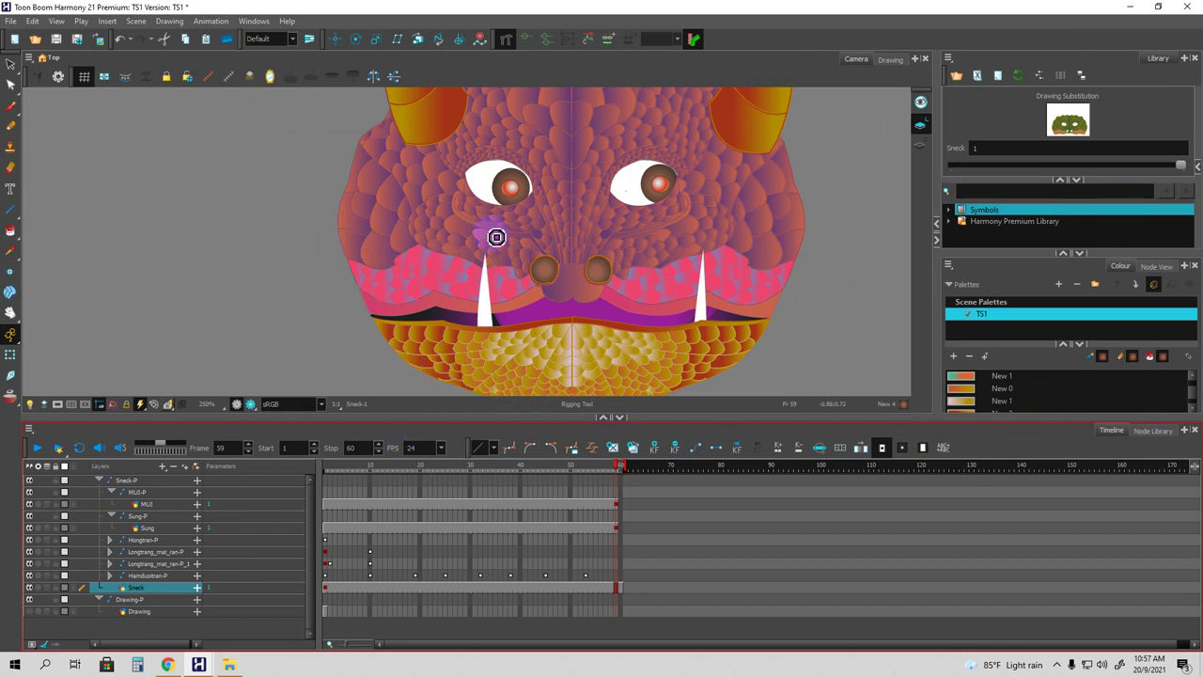
scroll(497, 236, down, 1)
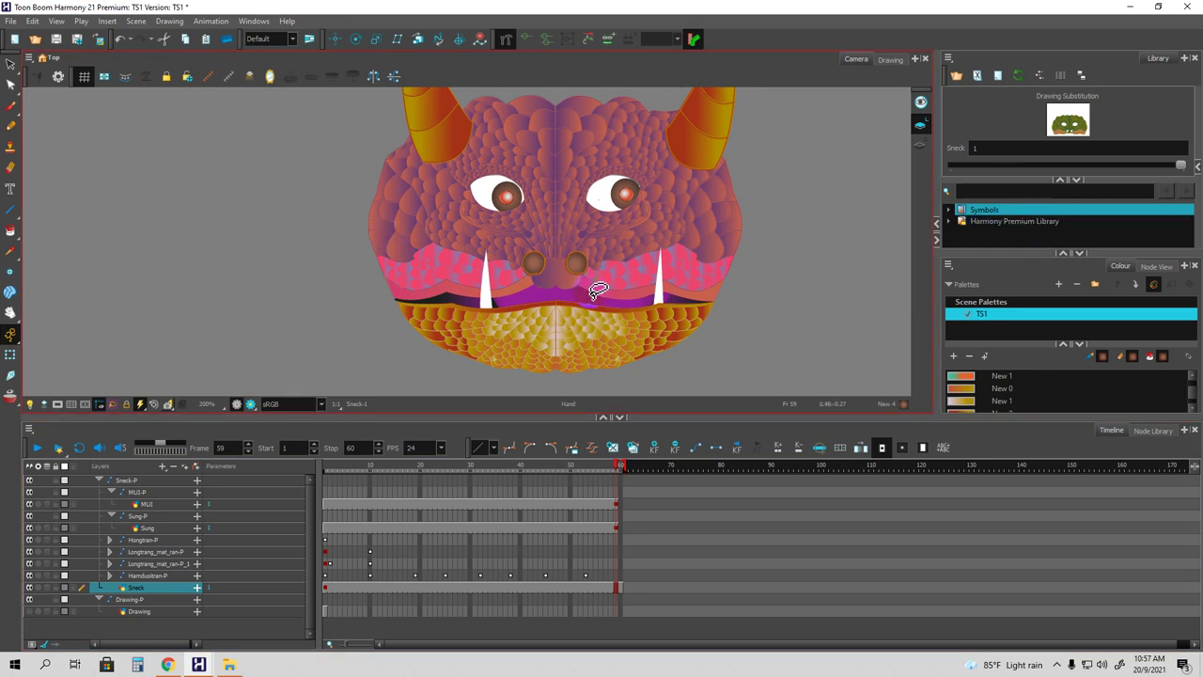
Switch the Rigging tool to the mode that places separate deformation points, with its properties beside the head and the Sneck drawing layer selected.
drag(1202, 109, 810, 122)
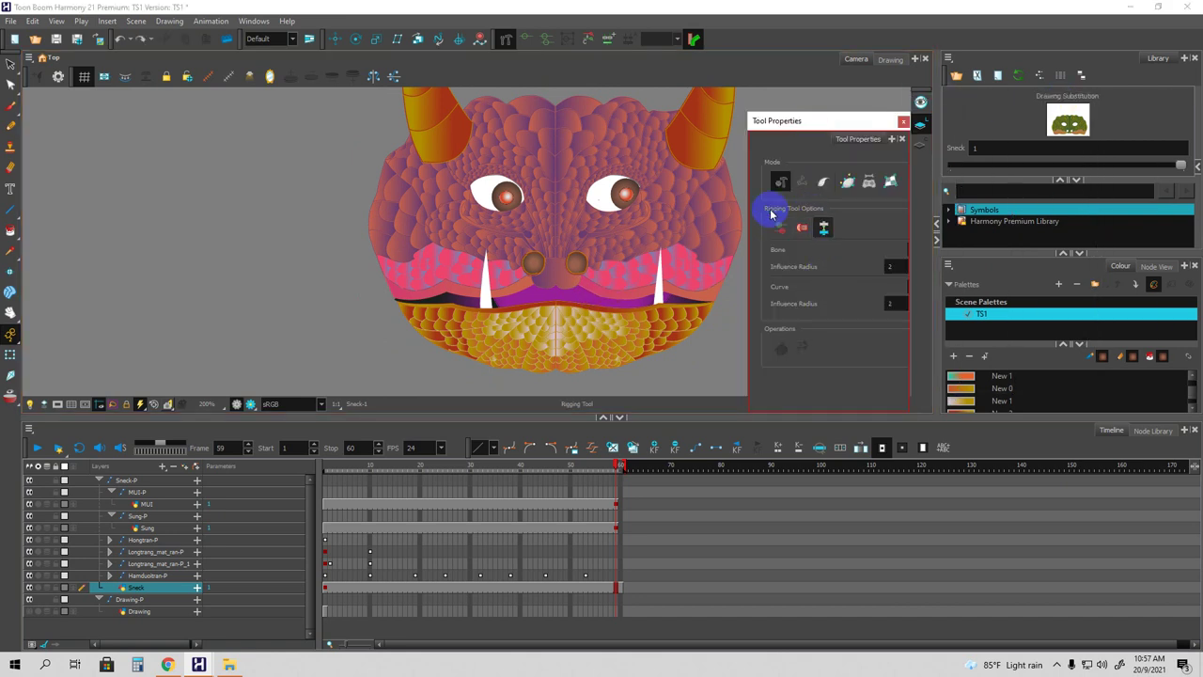
click(890, 182)
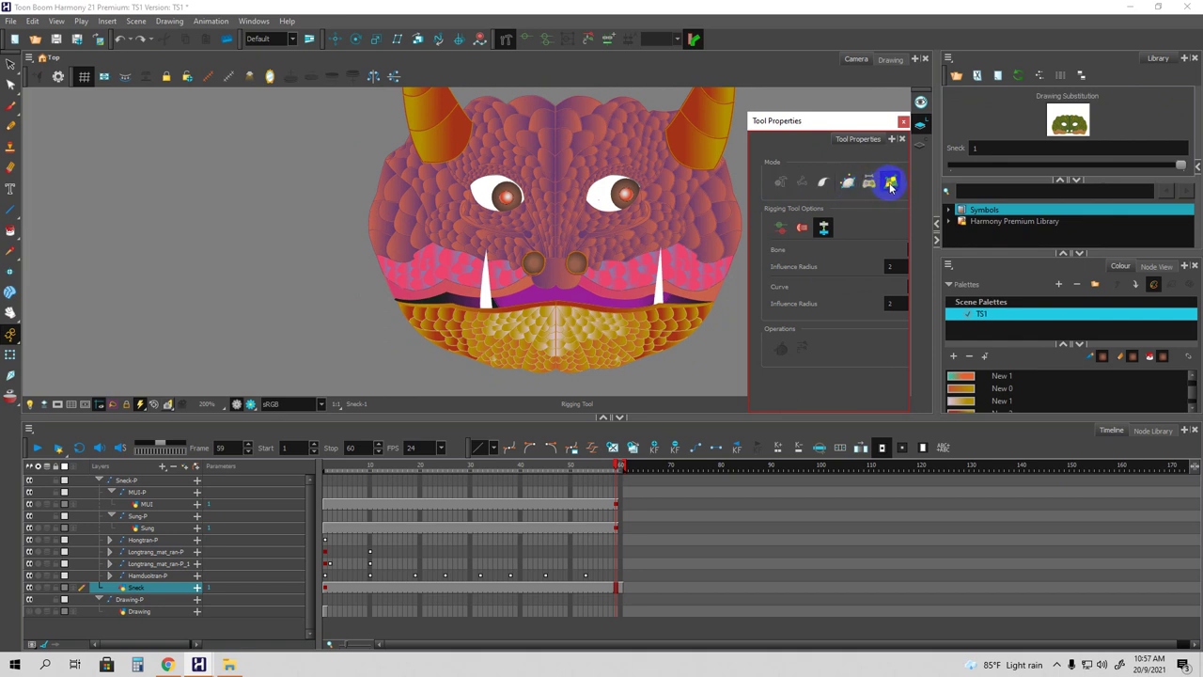
drag(832, 118, 926, 122)
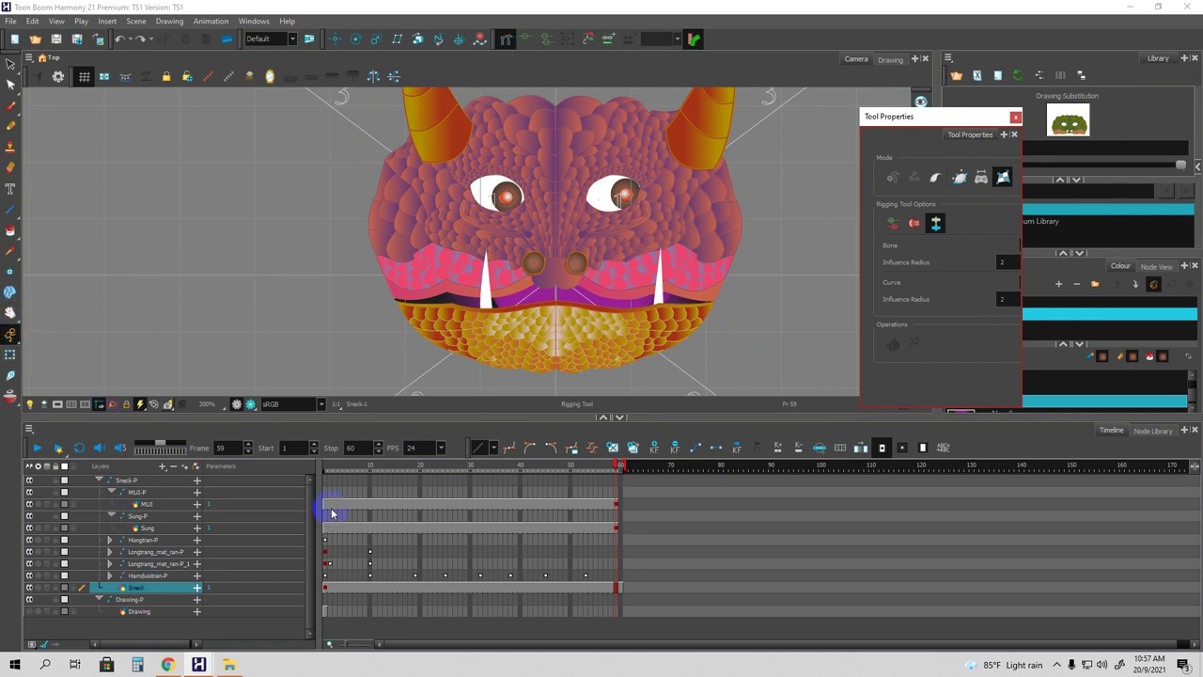
click(129, 480)
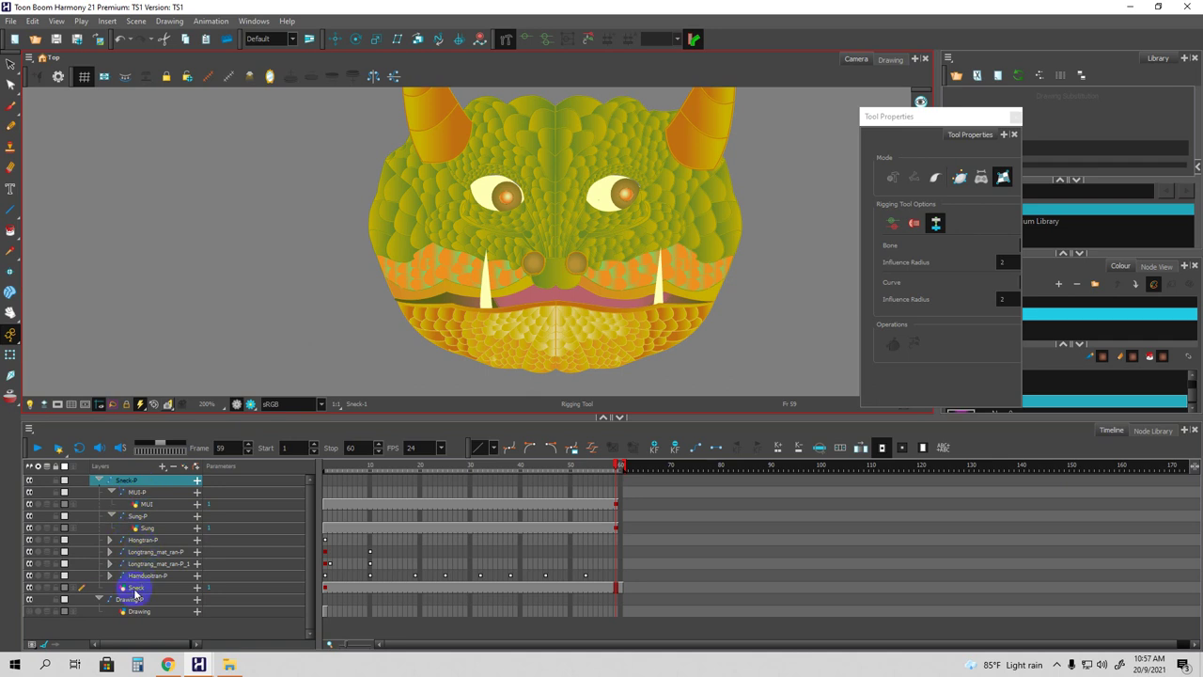
click(136, 589)
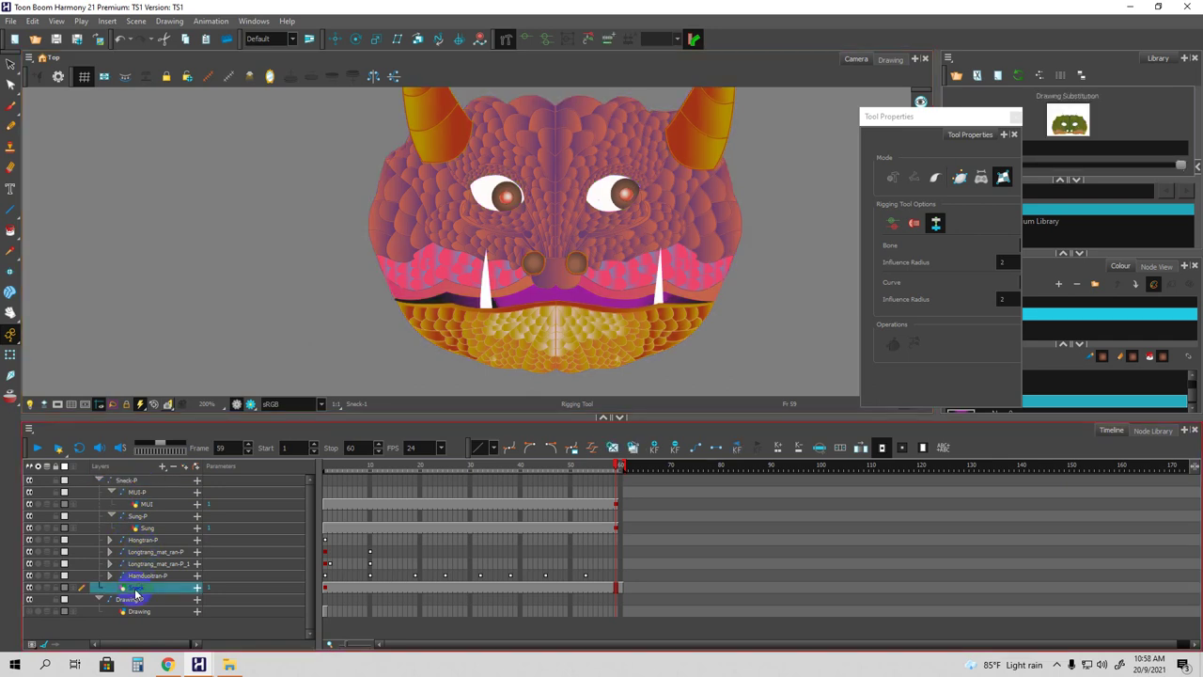
Place deformation points on the Sneck drawing at both side edges of the head, the chin, the top centre, and beside each horn base.
click(384, 226)
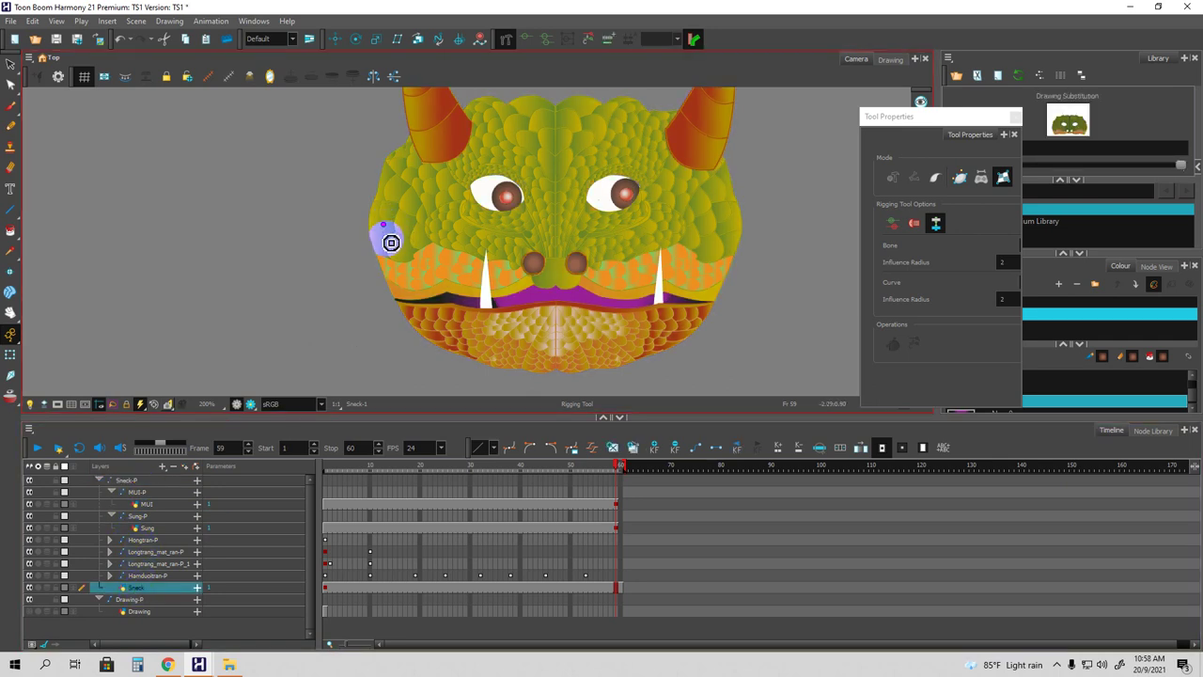
click(731, 225)
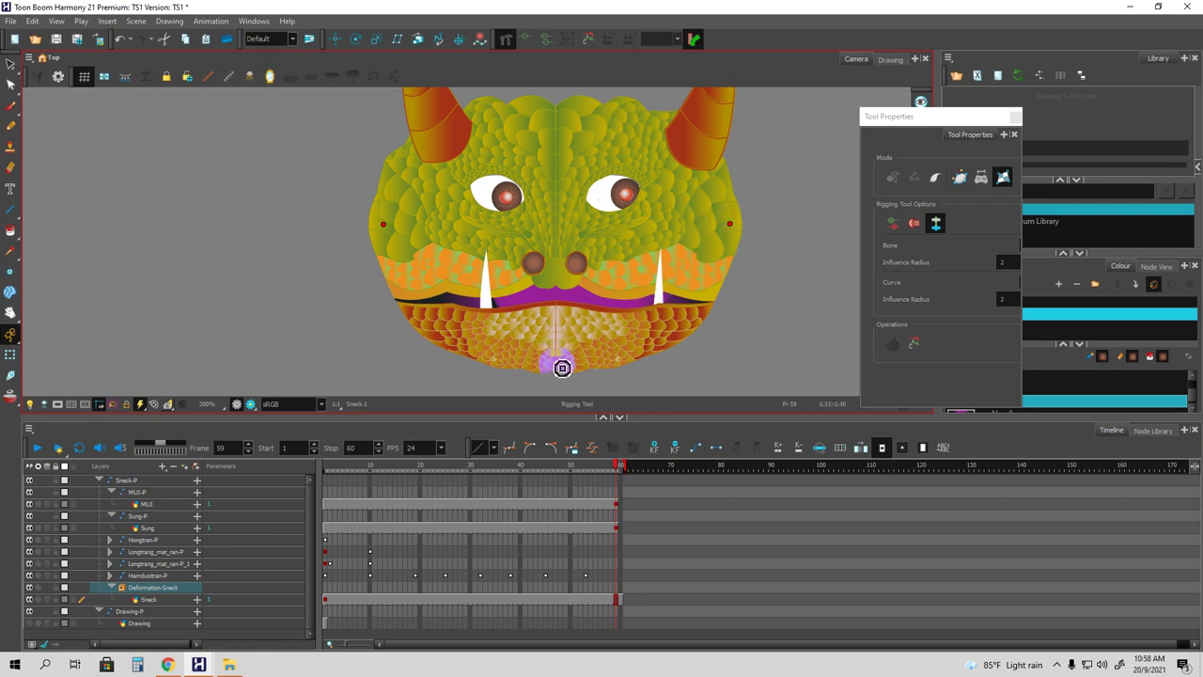
click(556, 366)
click(556, 109)
click(435, 124)
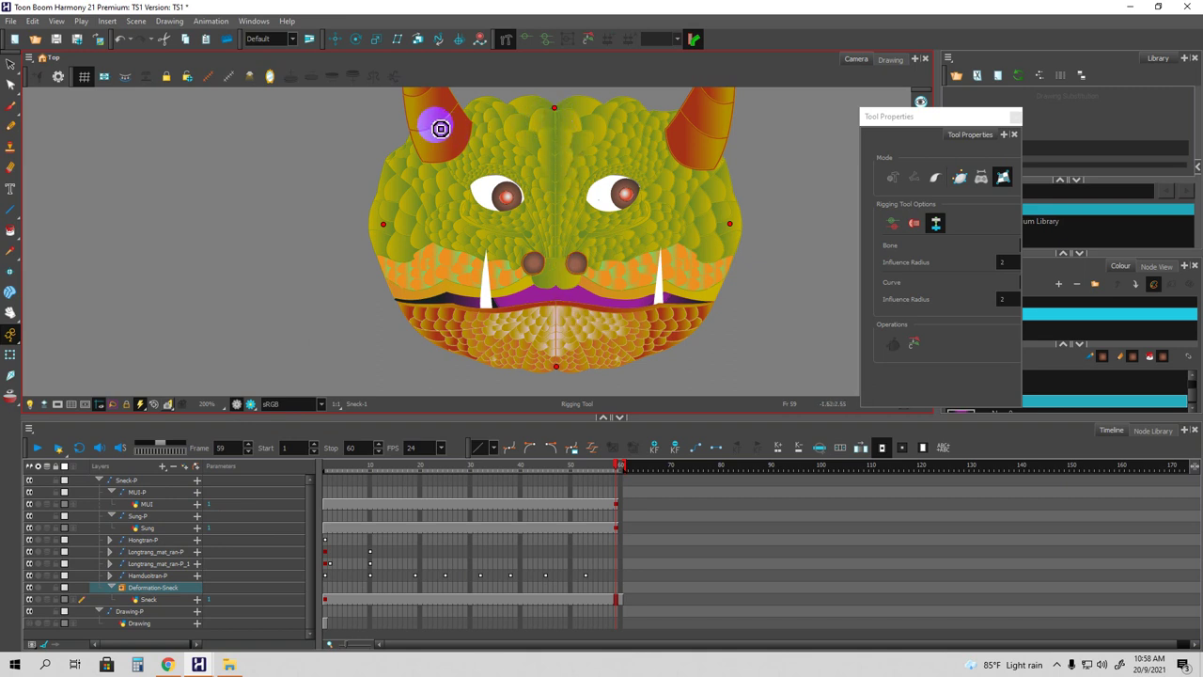
click(697, 134)
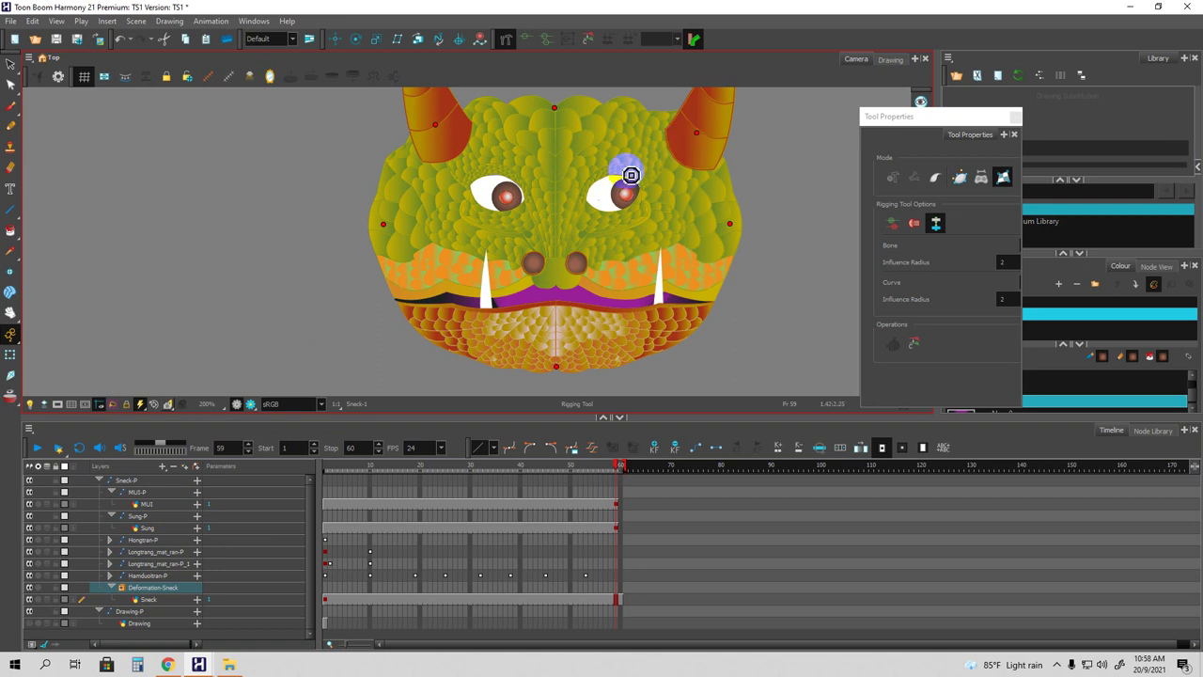
Add deformation points between the nostrils, between the eyes and below each eye's outer side, and return the playhead to frame 1.
click(558, 266)
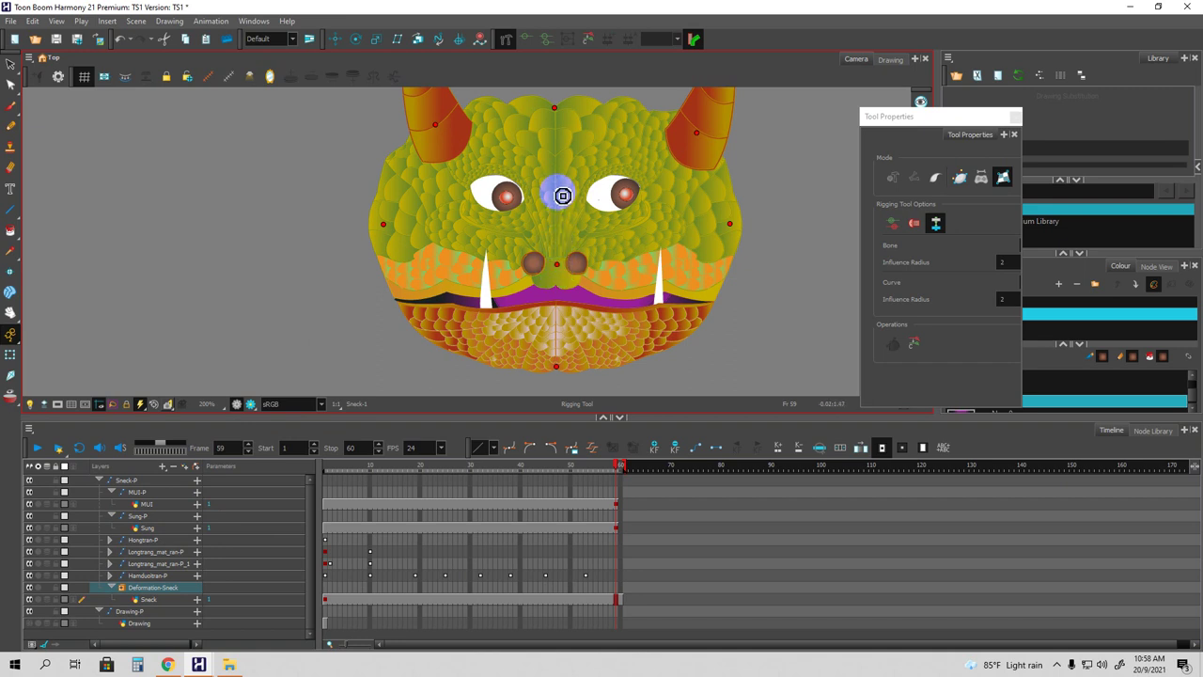
click(559, 192)
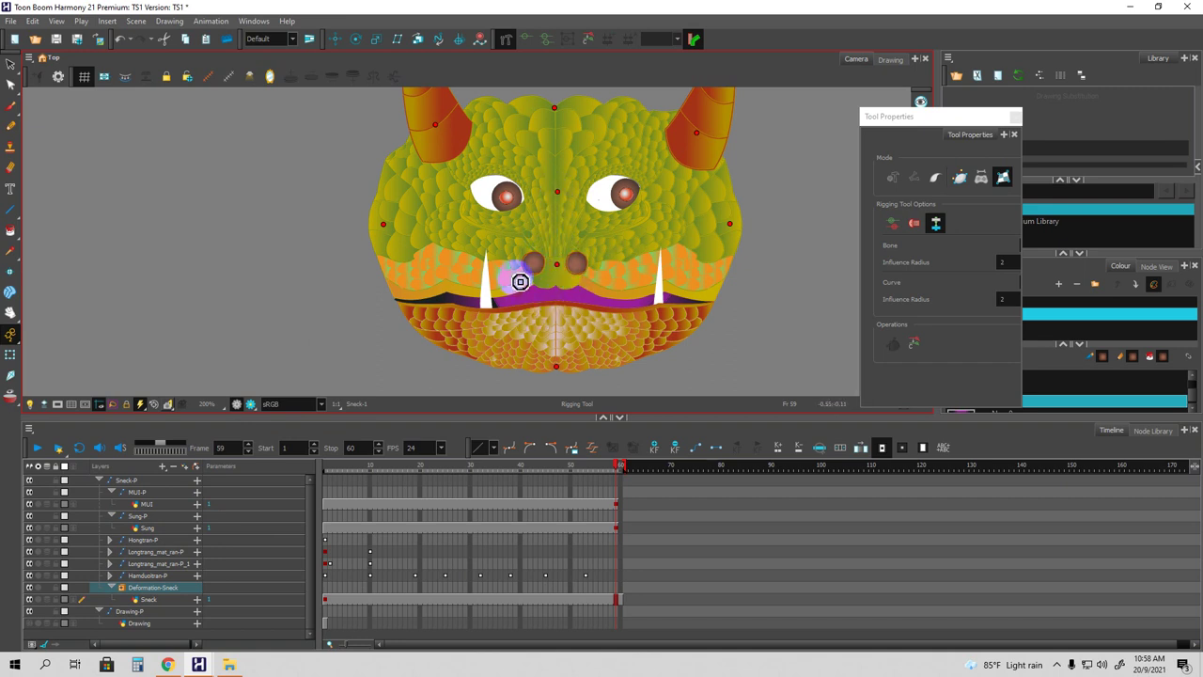
click(464, 223)
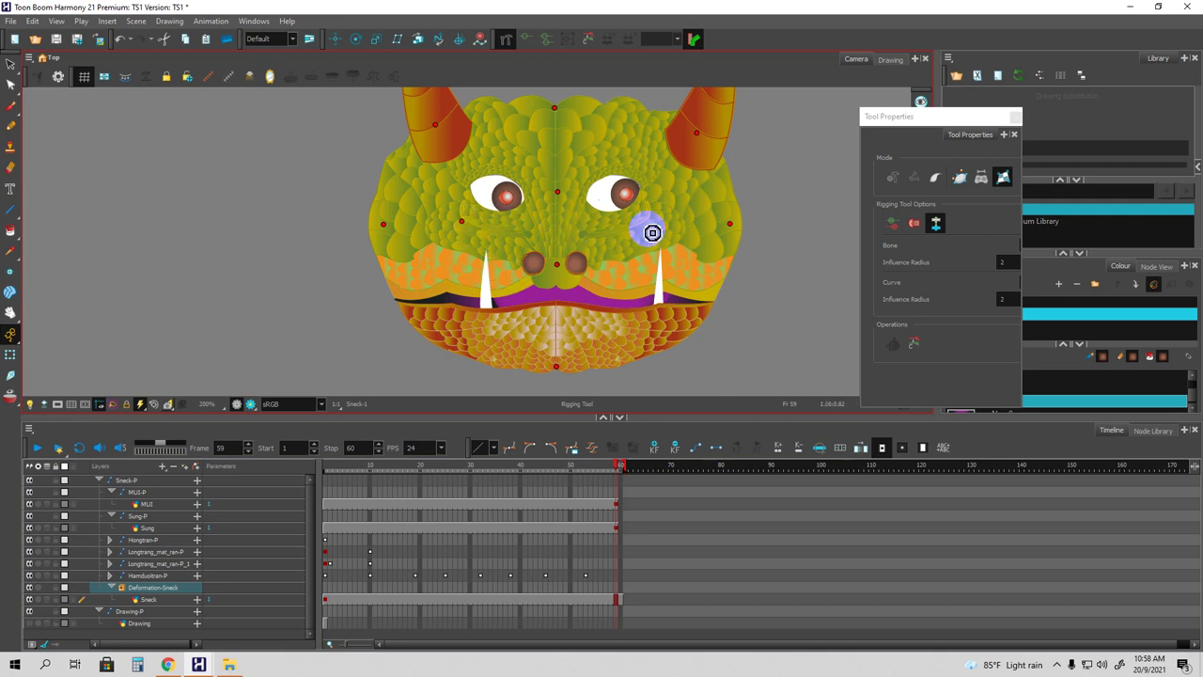
click(667, 221)
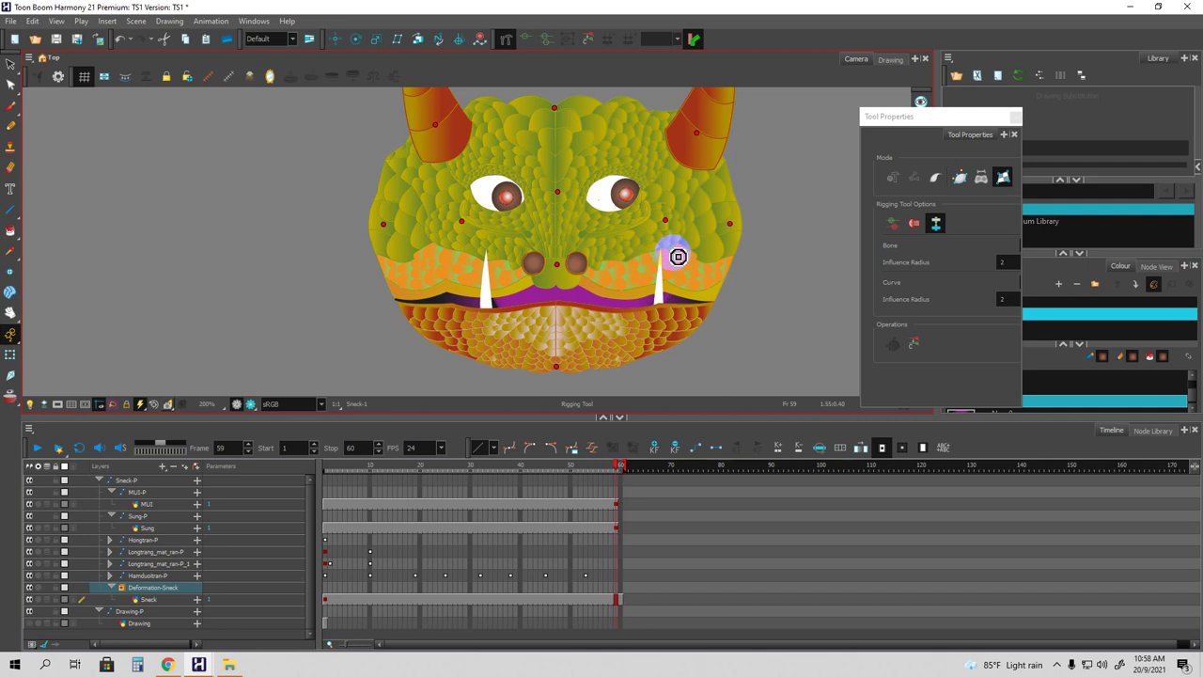
click(604, 468)
drag(604, 468, 329, 505)
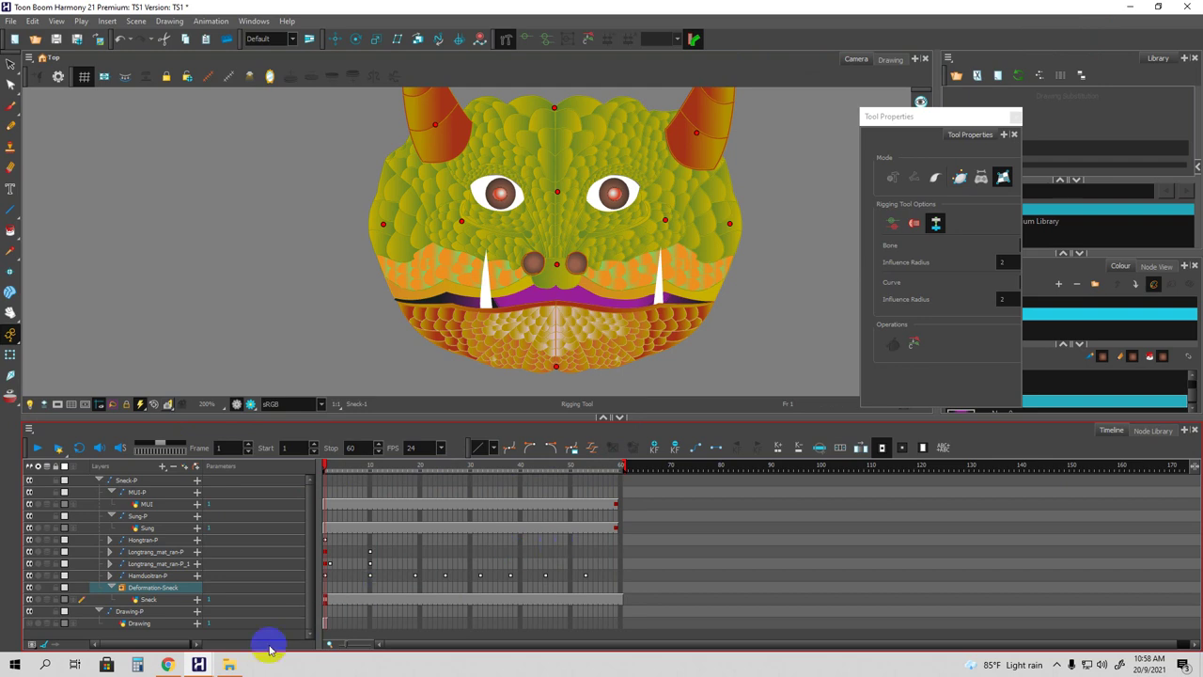
Bring up the node network and position Deformation-Sneck midway between Sneck-P and the Sneck node.
click(1130, 7)
mouse_move(198, 664)
click(247, 627)
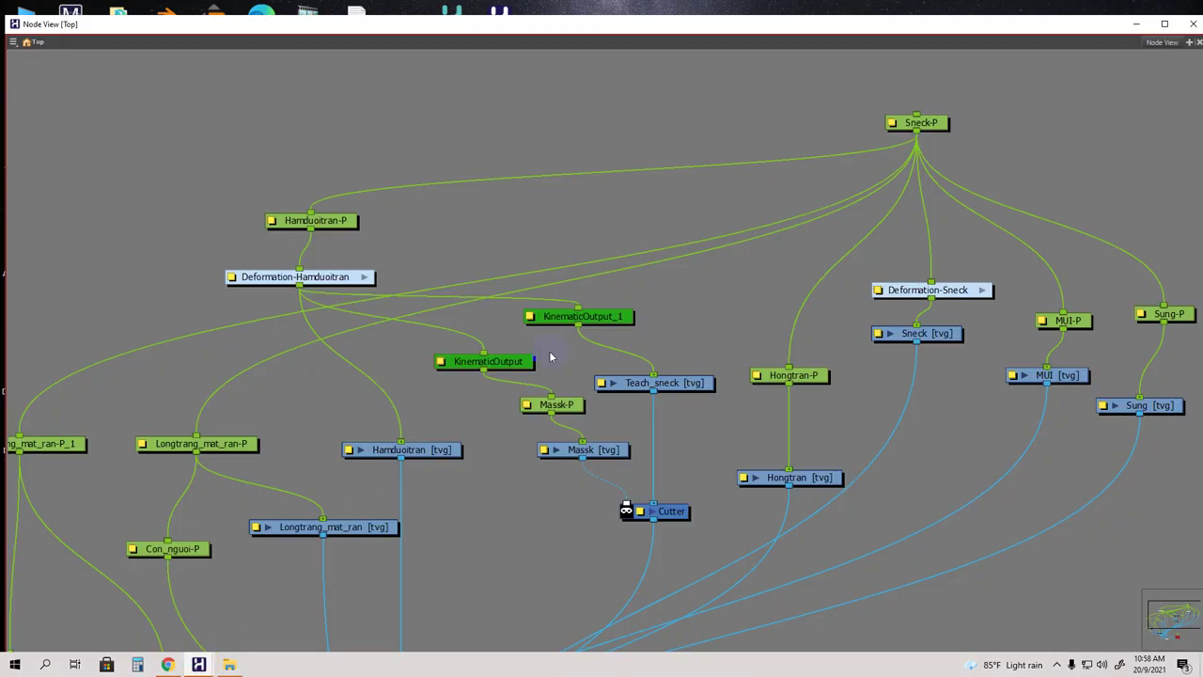
drag(927, 283, 933, 246)
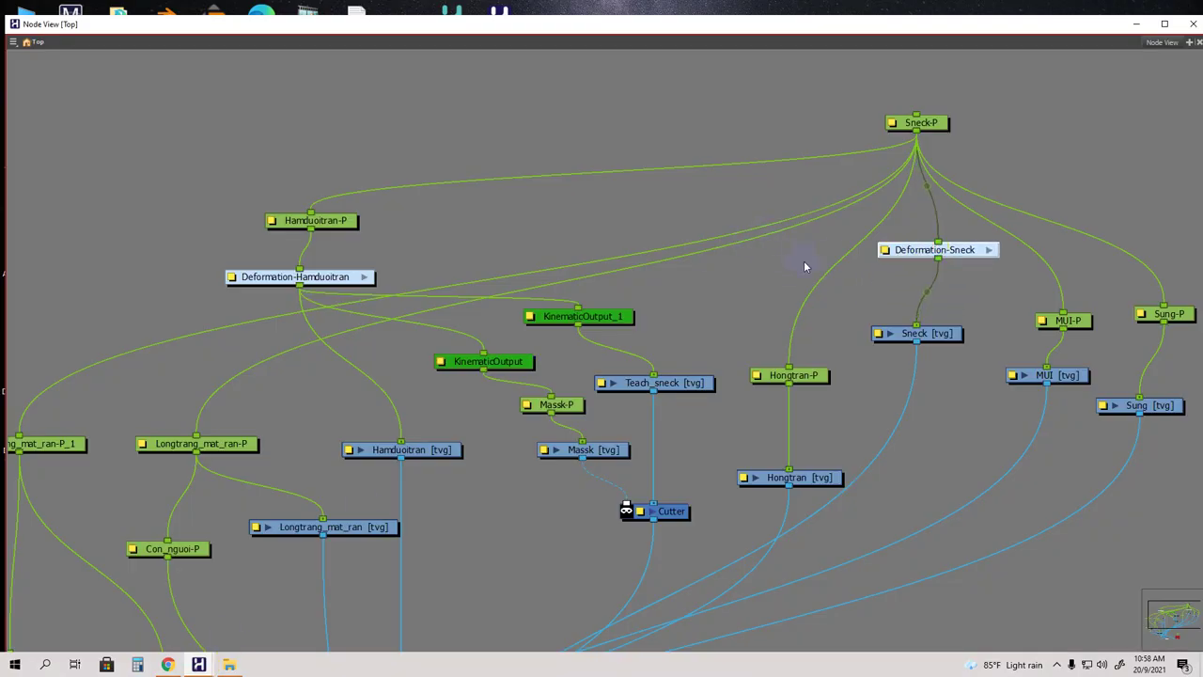
drag(875, 287, 709, 266)
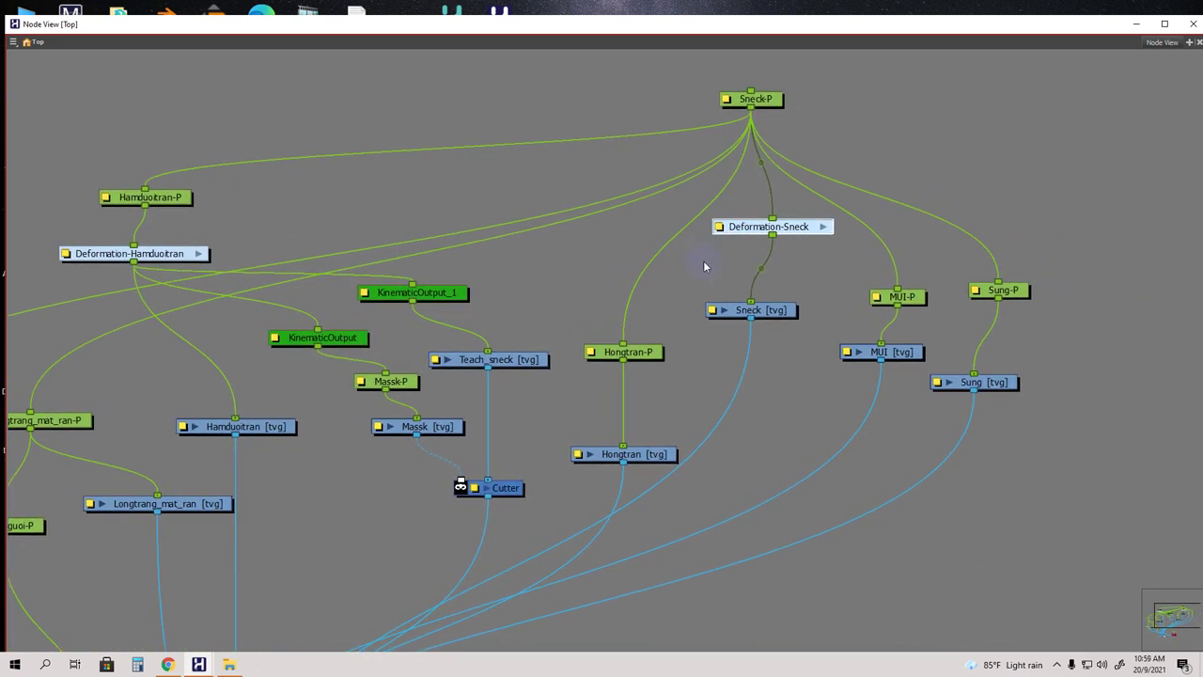
click(752, 234)
mouse_move(755, 232)
mouse_down()
mouse_move(764, 209)
mouse_move(743, 230)
mouse_up()
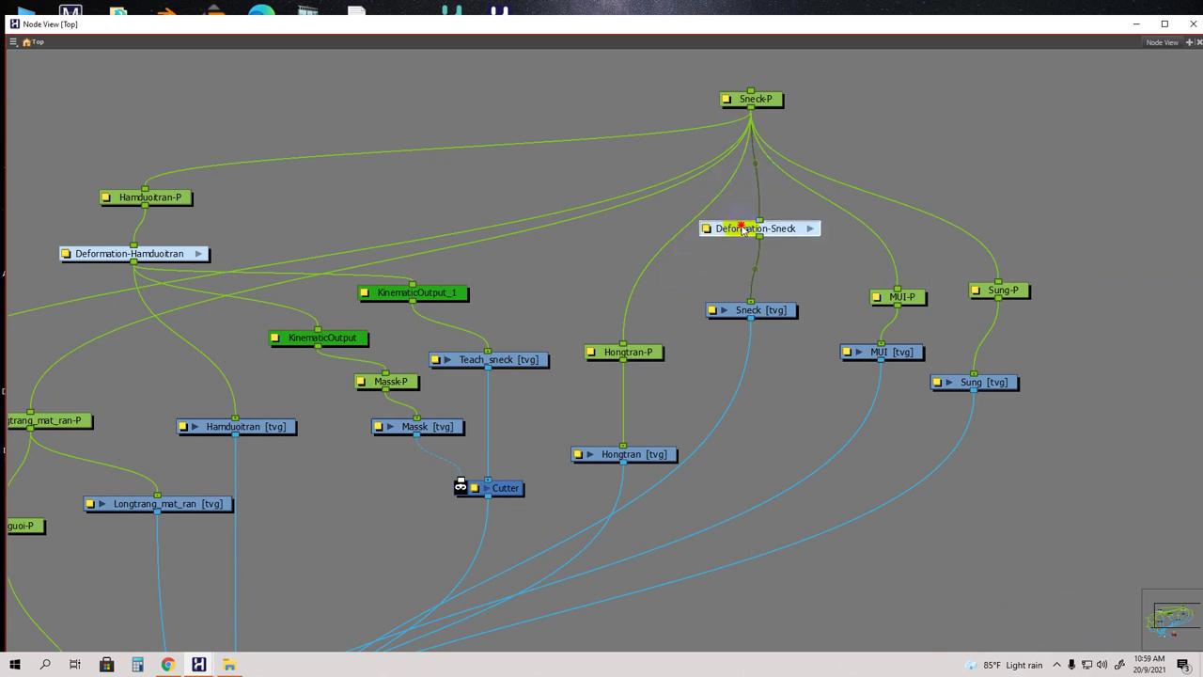
Move Hongtran-P slightly closer to its Hongtran drawing, reposition the node network window, and return to the main scene window.
drag(643, 353, 631, 374)
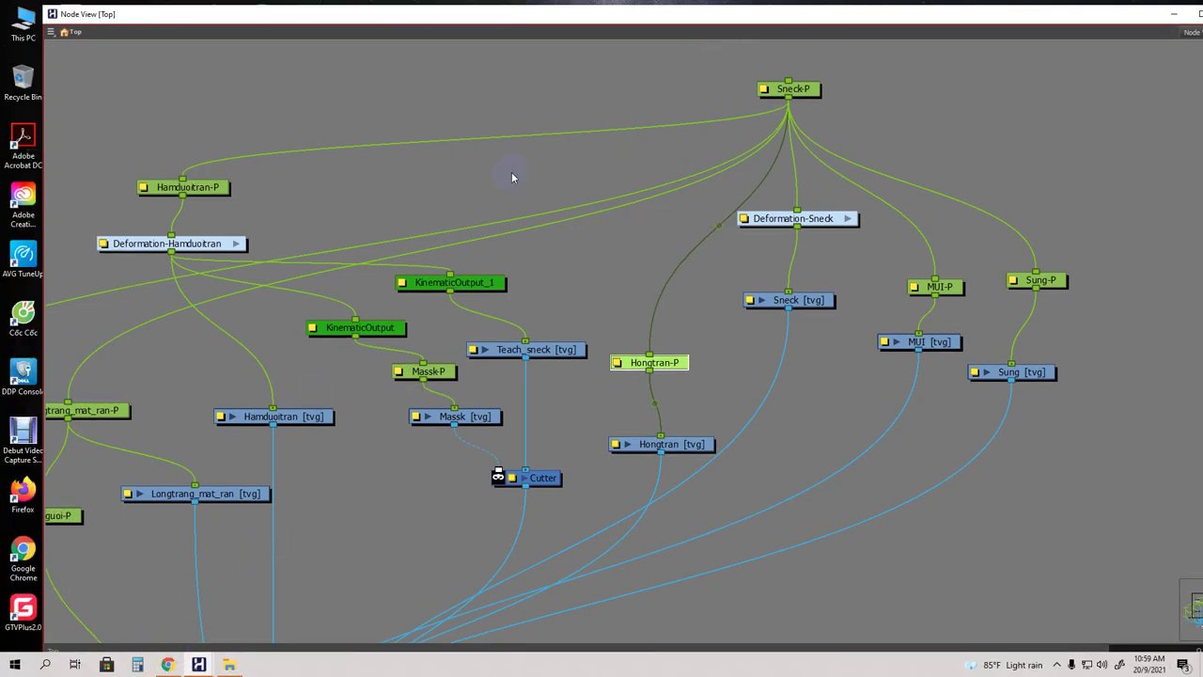
drag(598, 16, 585, 14)
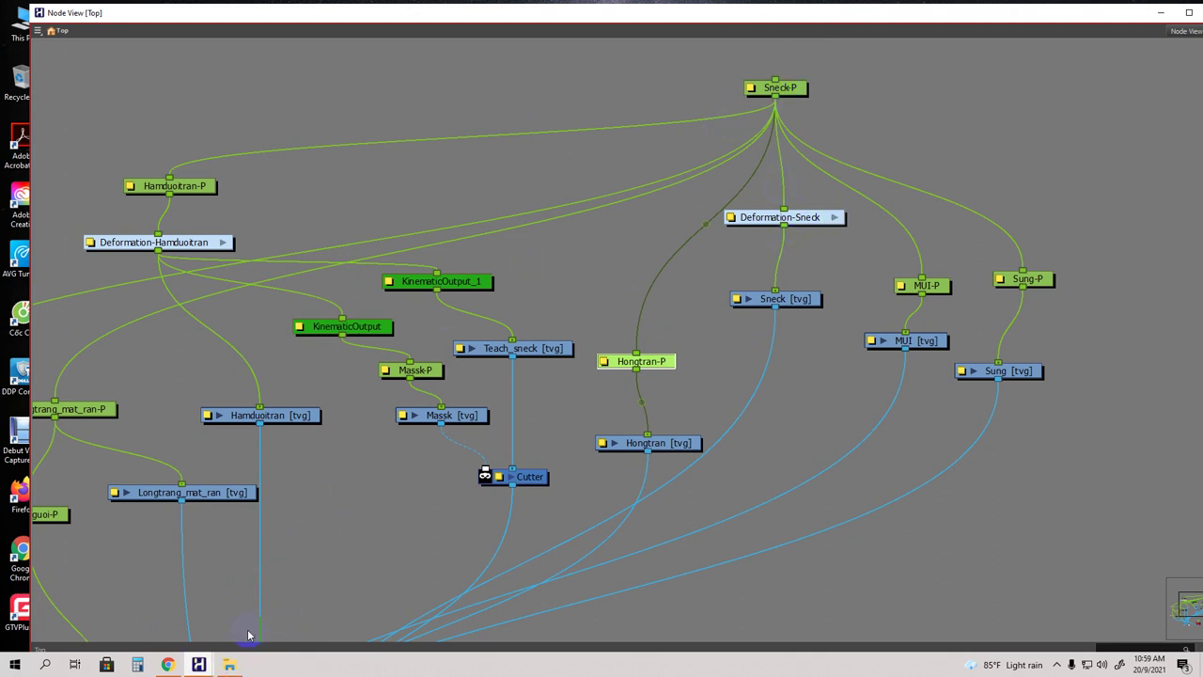
mouse_move(198, 670)
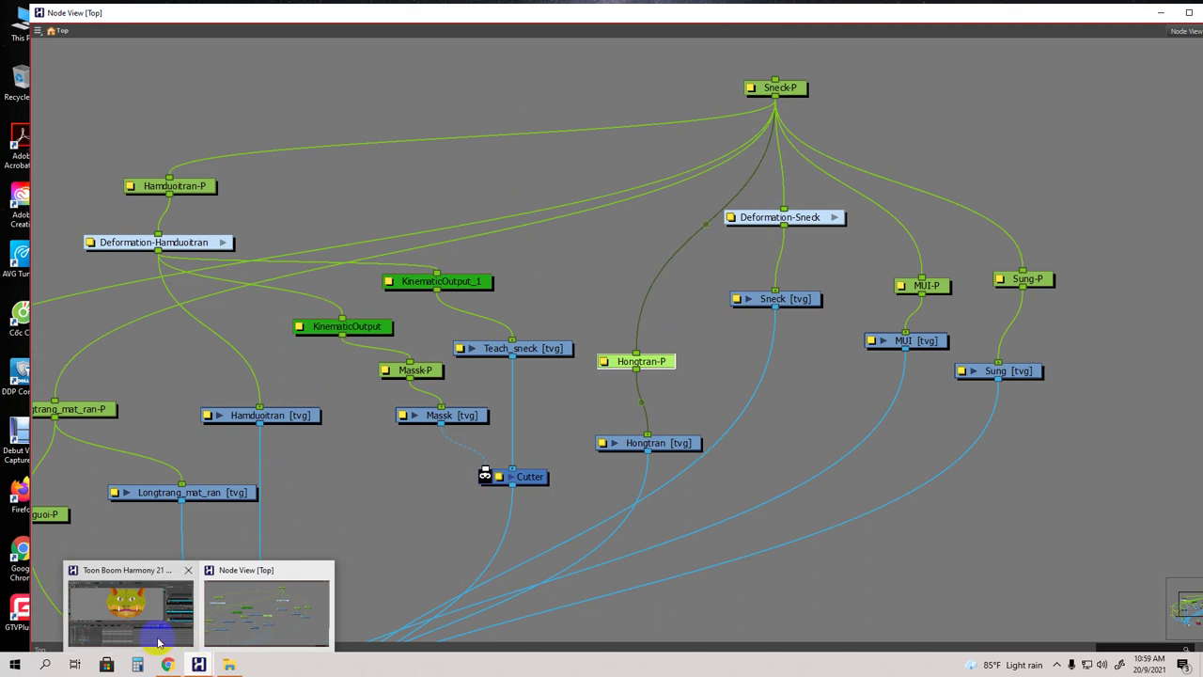
click(160, 642)
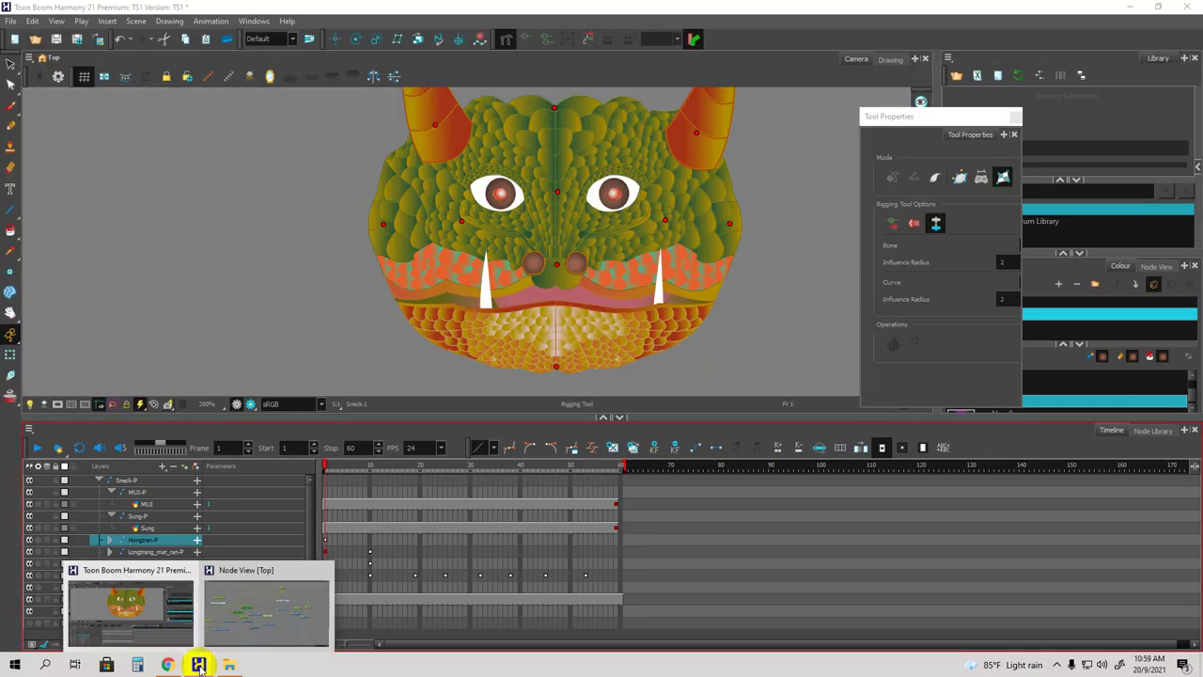
Insert a Kinematic Output node on the Sneck-P layer.
click(120, 480)
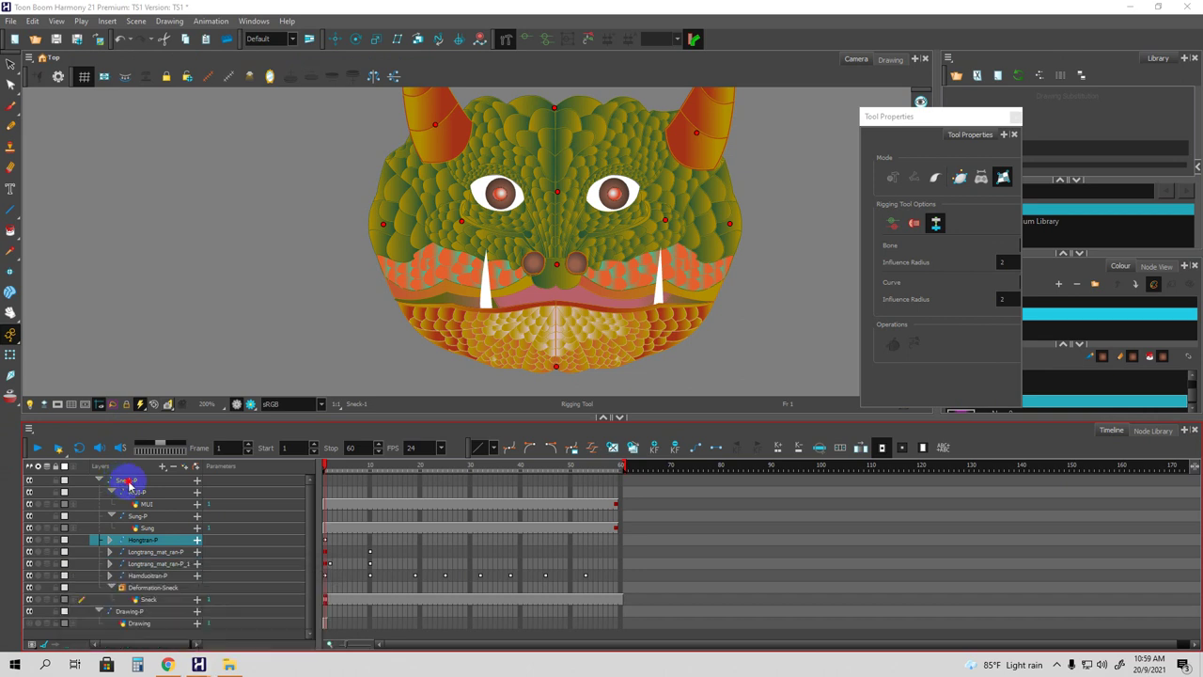
click(125, 482)
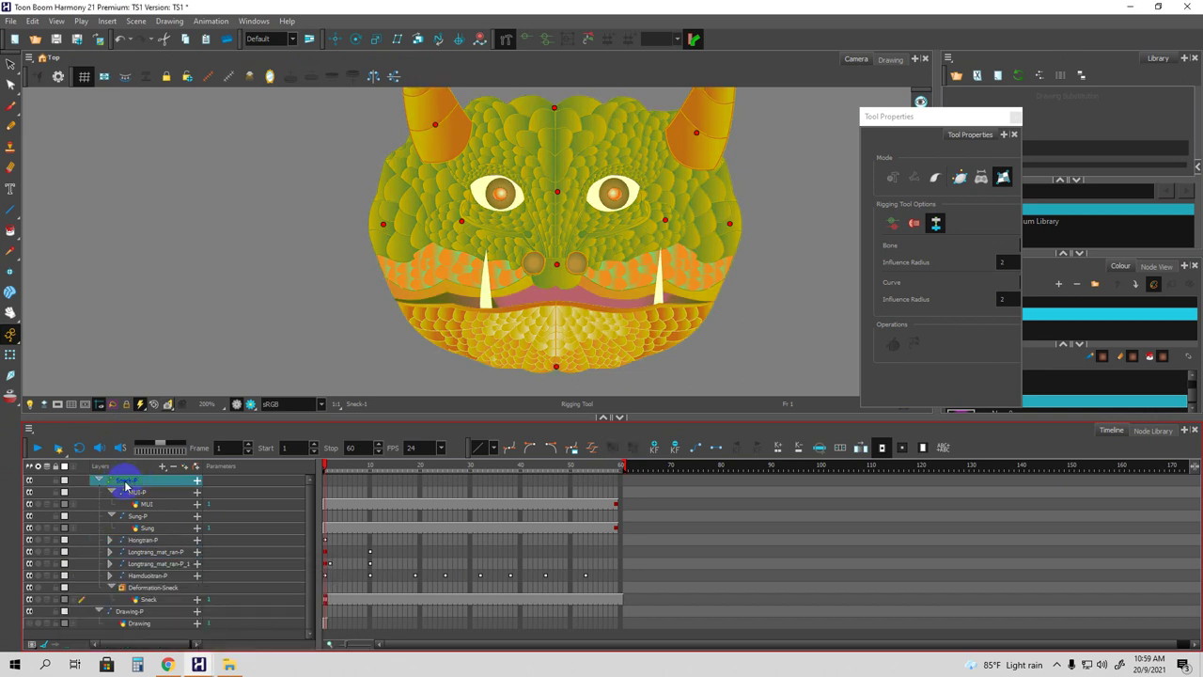
right_click(129, 482)
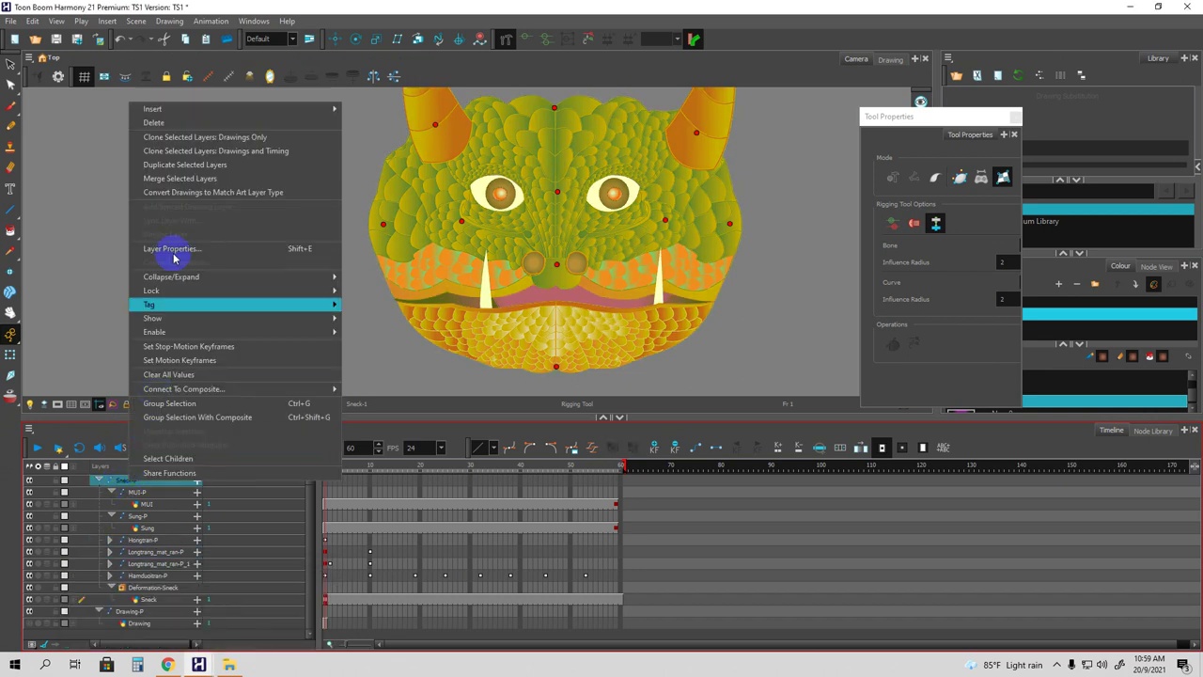
click(180, 109)
click(369, 186)
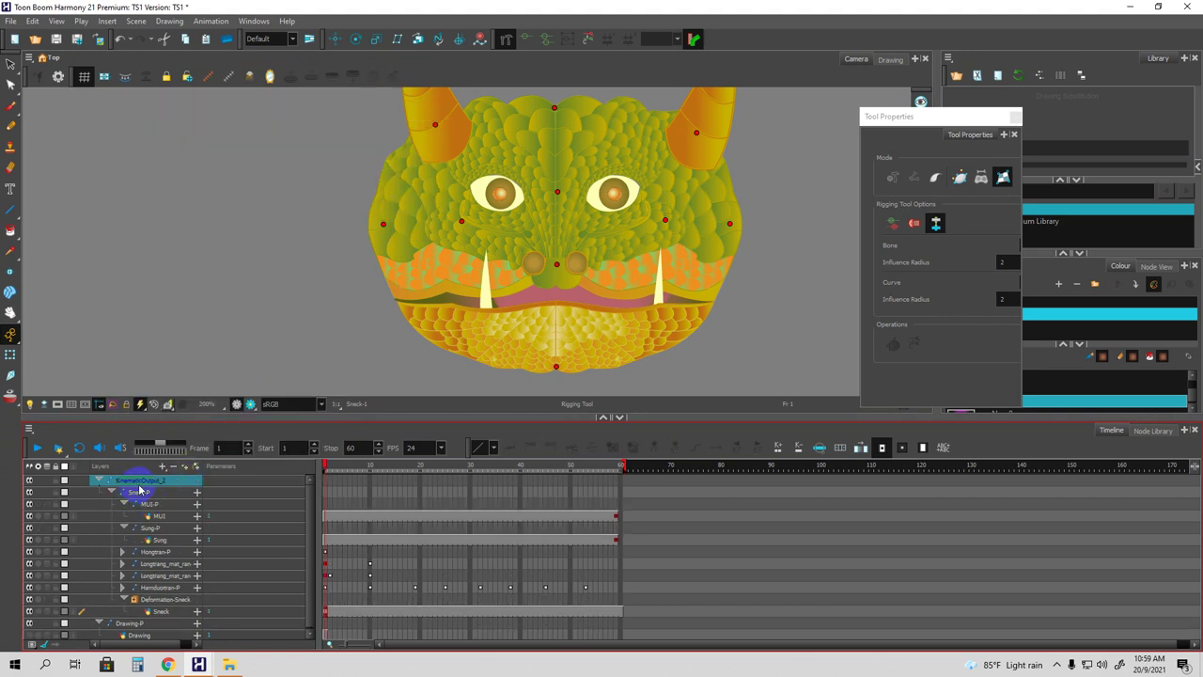
In the node network, disconnect KinematicOutput_2 from Sneck-P and place it unattached beside that peg.
mouse_move(200, 661)
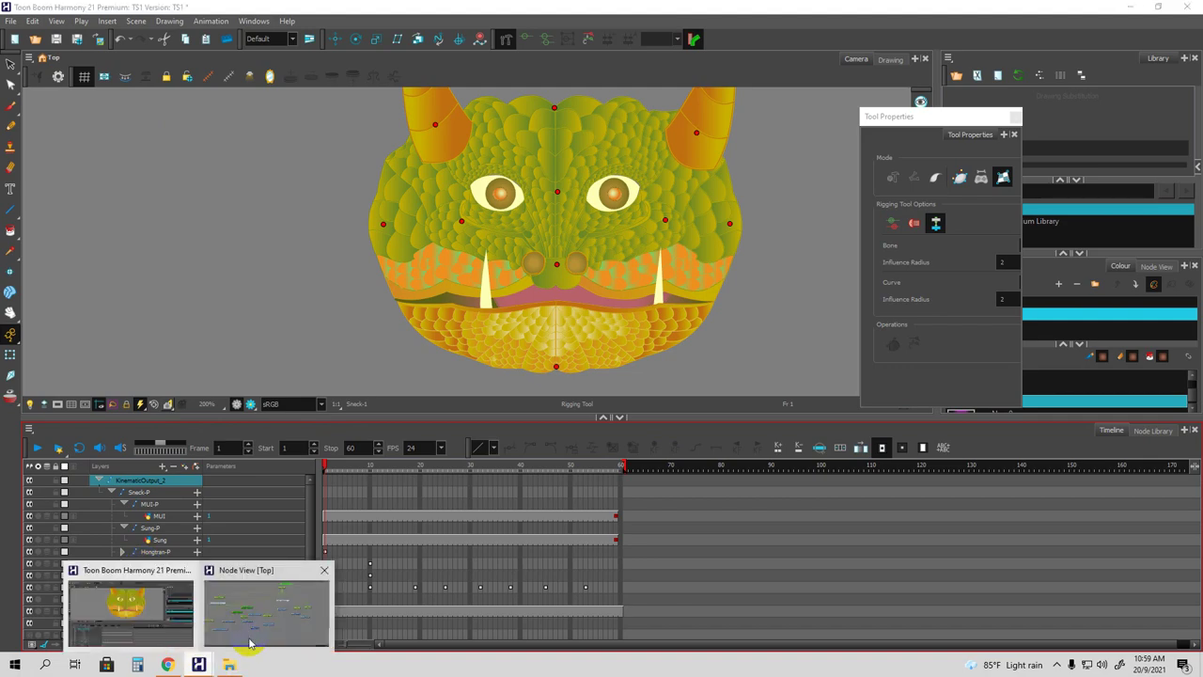
click(253, 611)
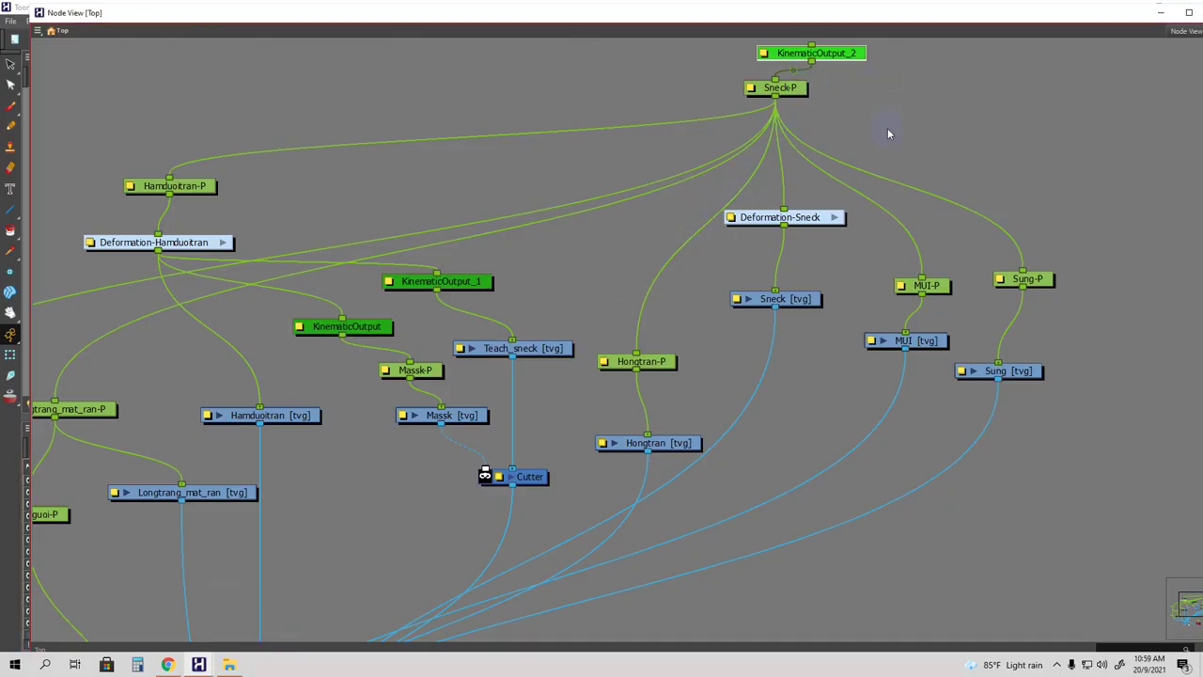
drag(940, 123, 877, 178)
drag(758, 120, 769, 108)
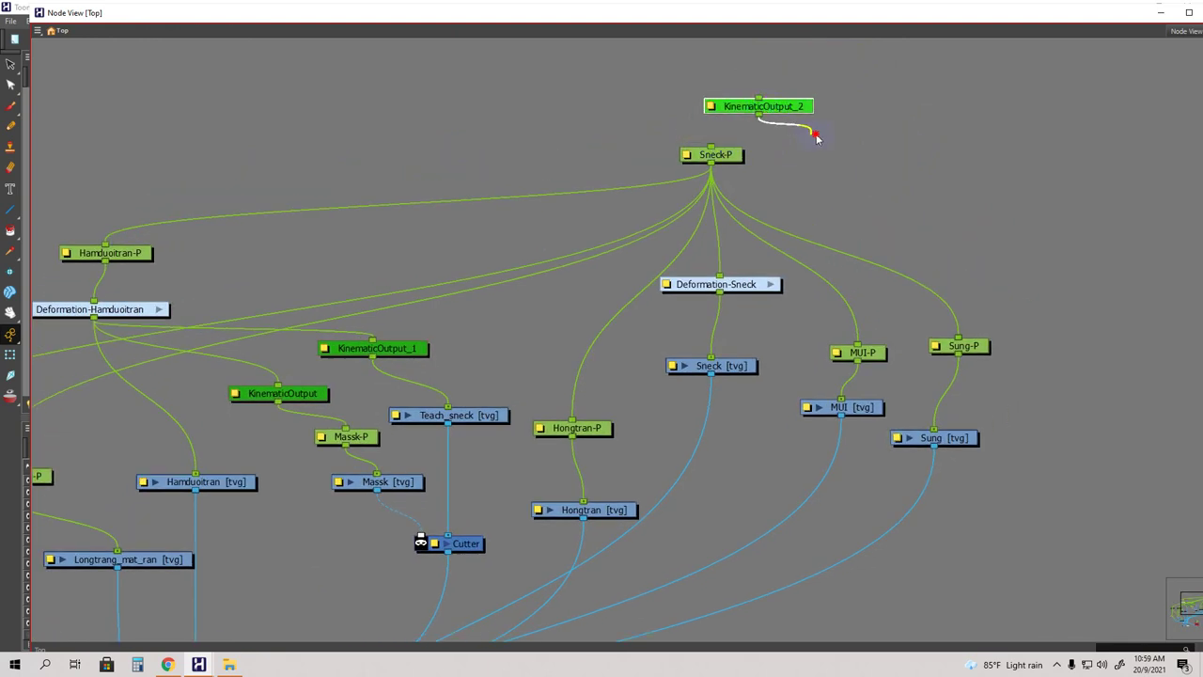
drag(789, 107, 846, 110)
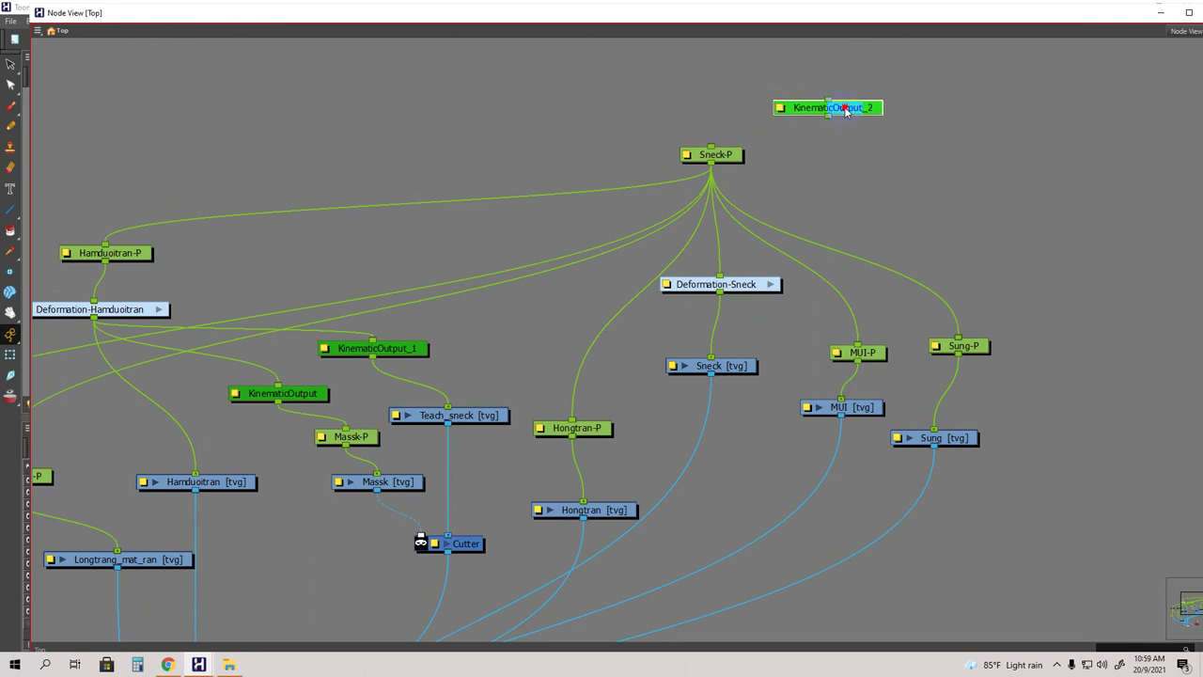
Copy KinematicOutput_2, paste it three times, and spread the last two copies apart beside Sneck-P.
right_click(845, 108)
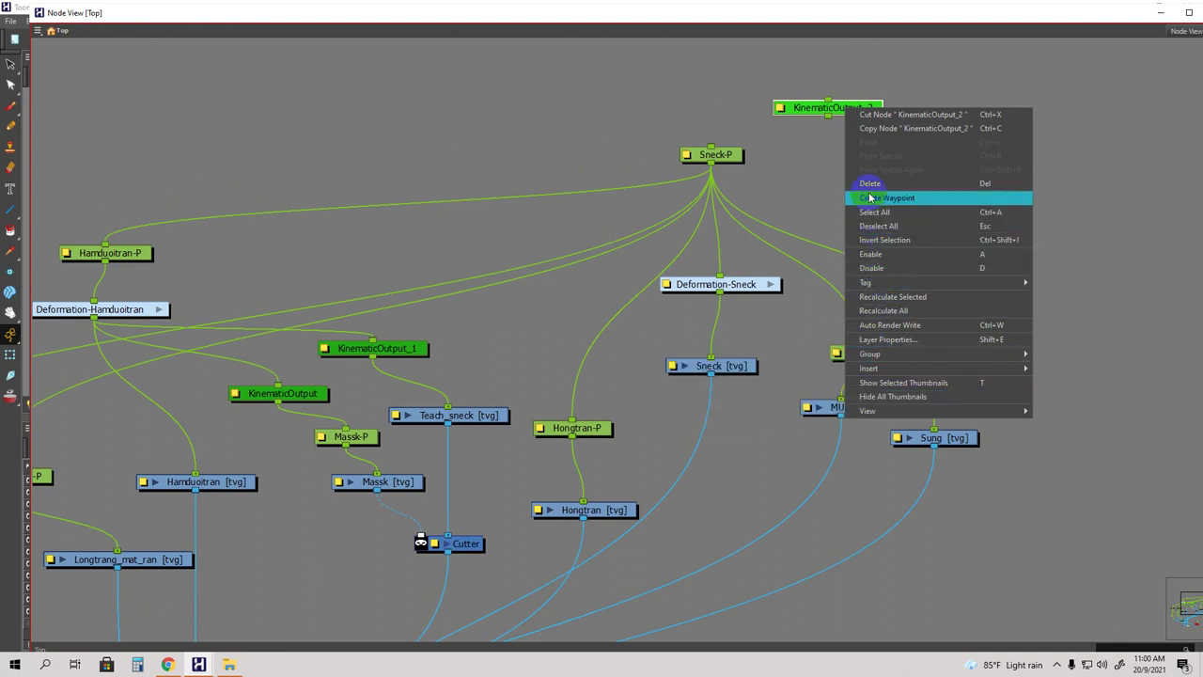
drag(814, 113, 839, 131)
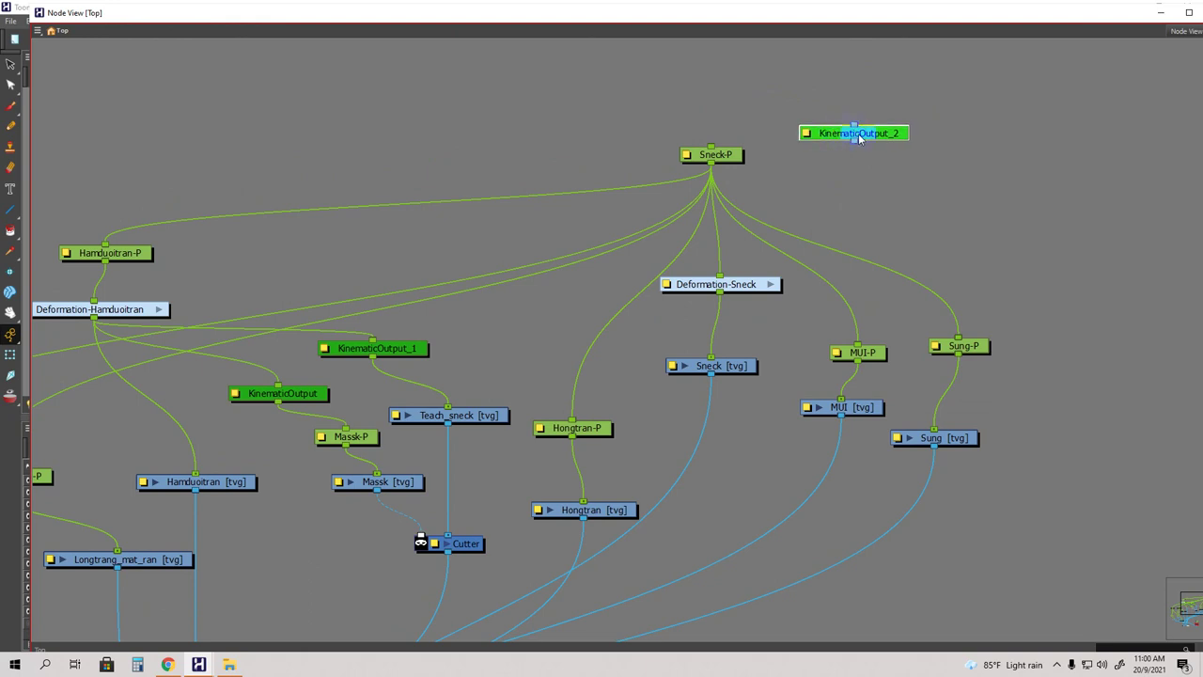
right_click(855, 137)
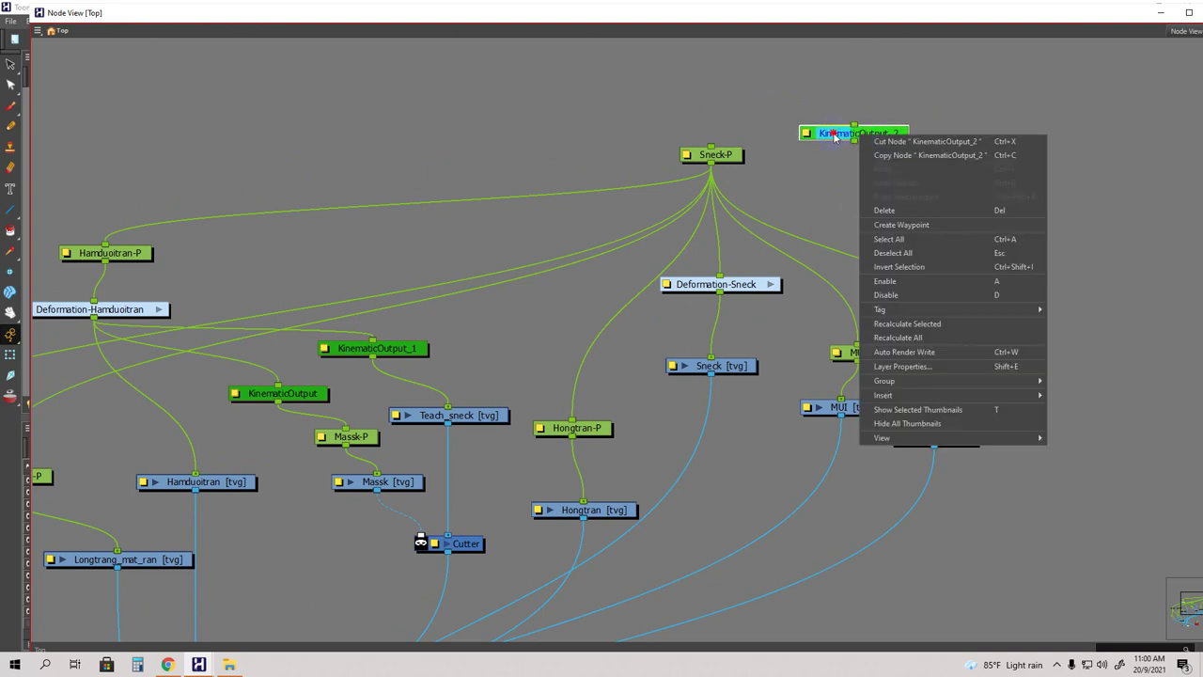
click(833, 138)
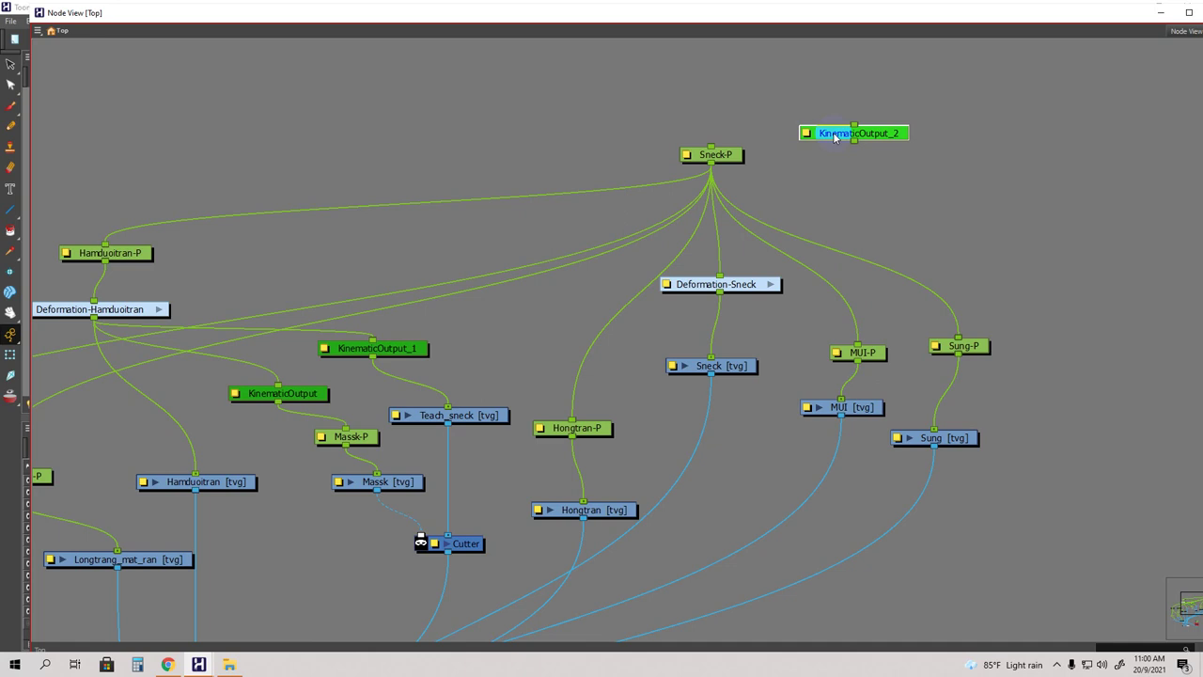
right_click(842, 139)
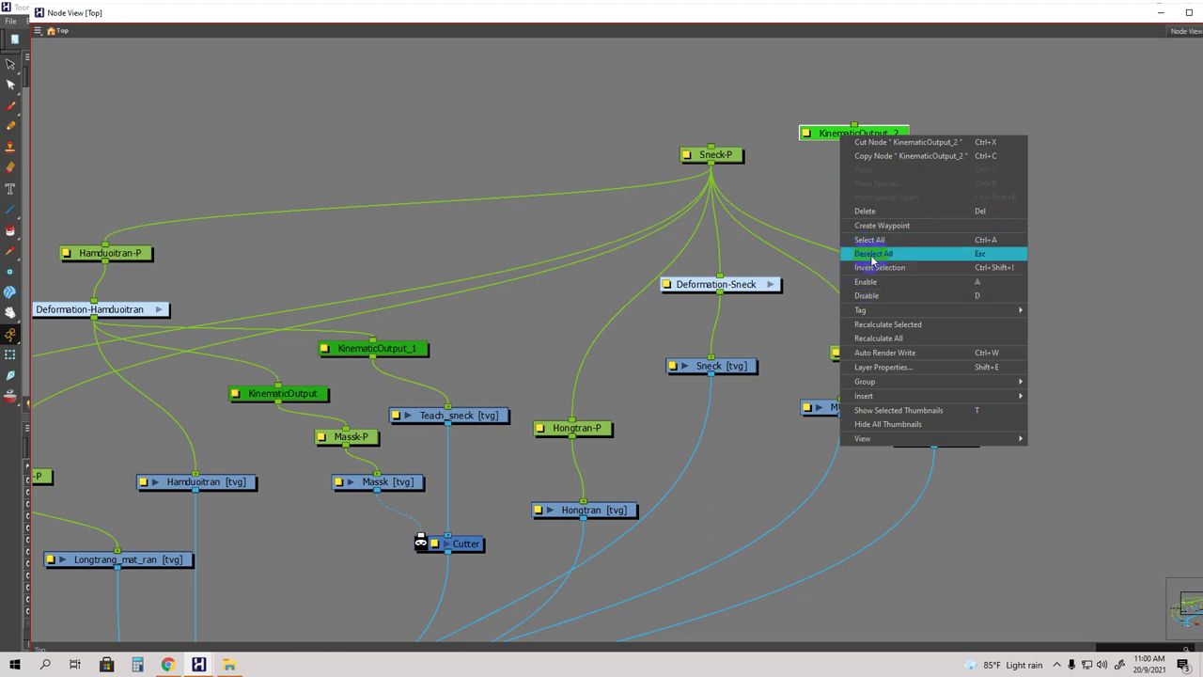
drag(829, 134, 833, 146)
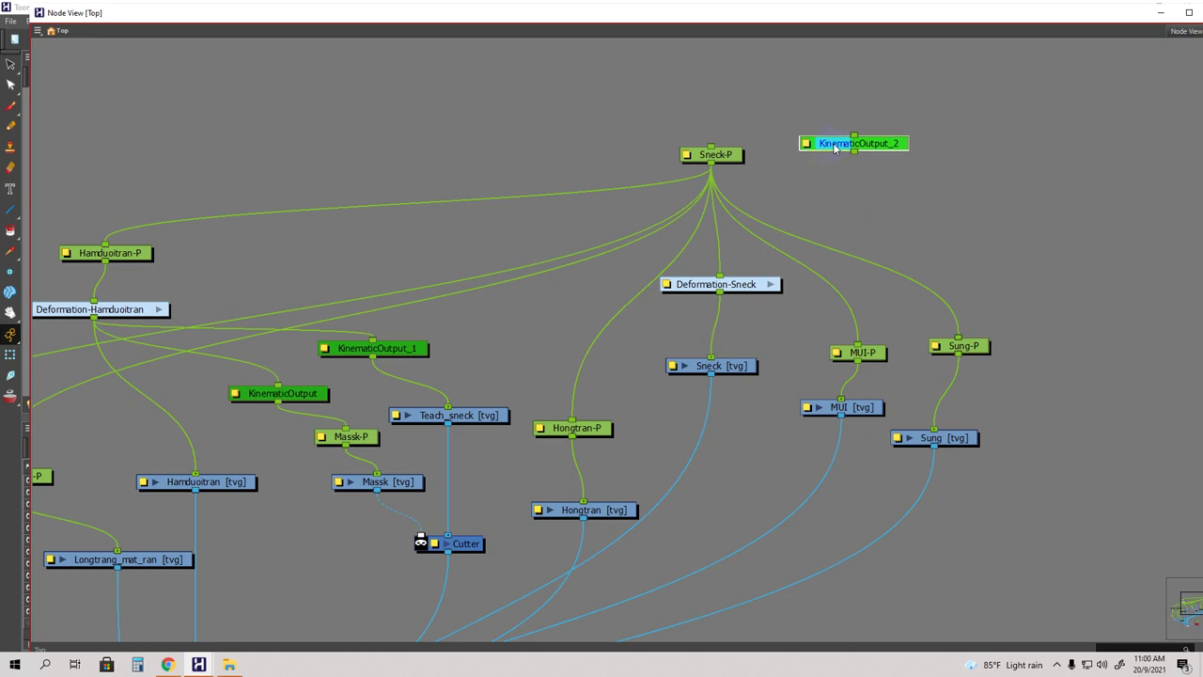
key(ctrl+v)
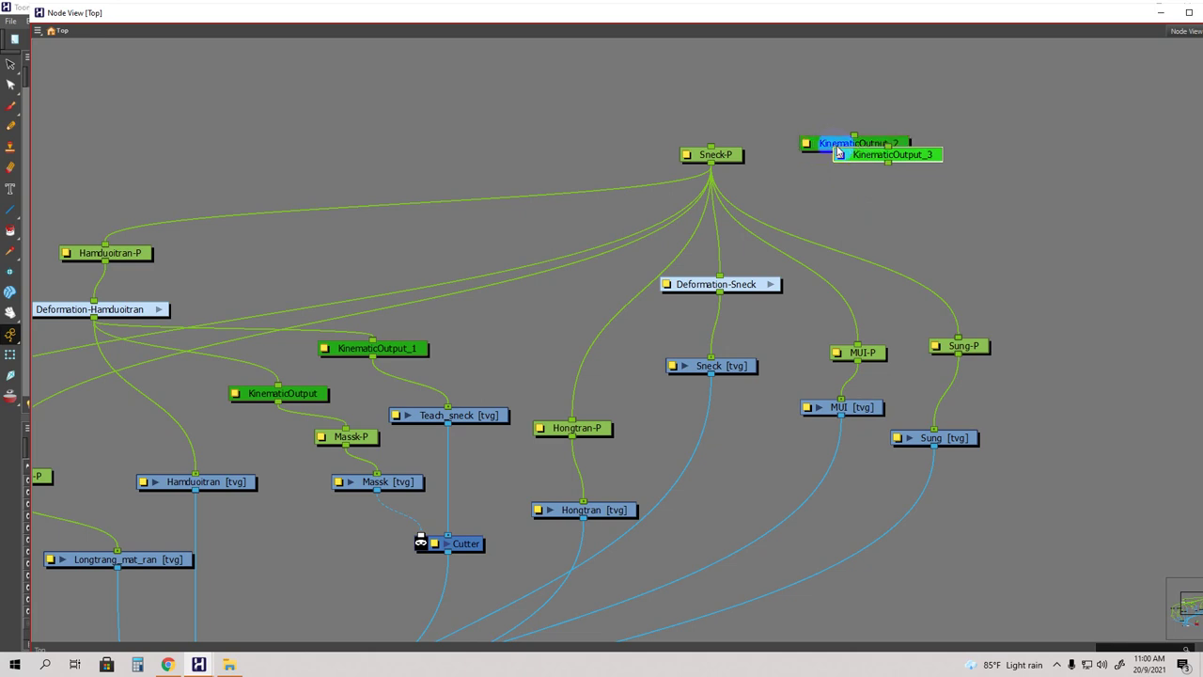
key(ctrl+v)
key(ctrl+v)
drag(947, 168, 1001, 208)
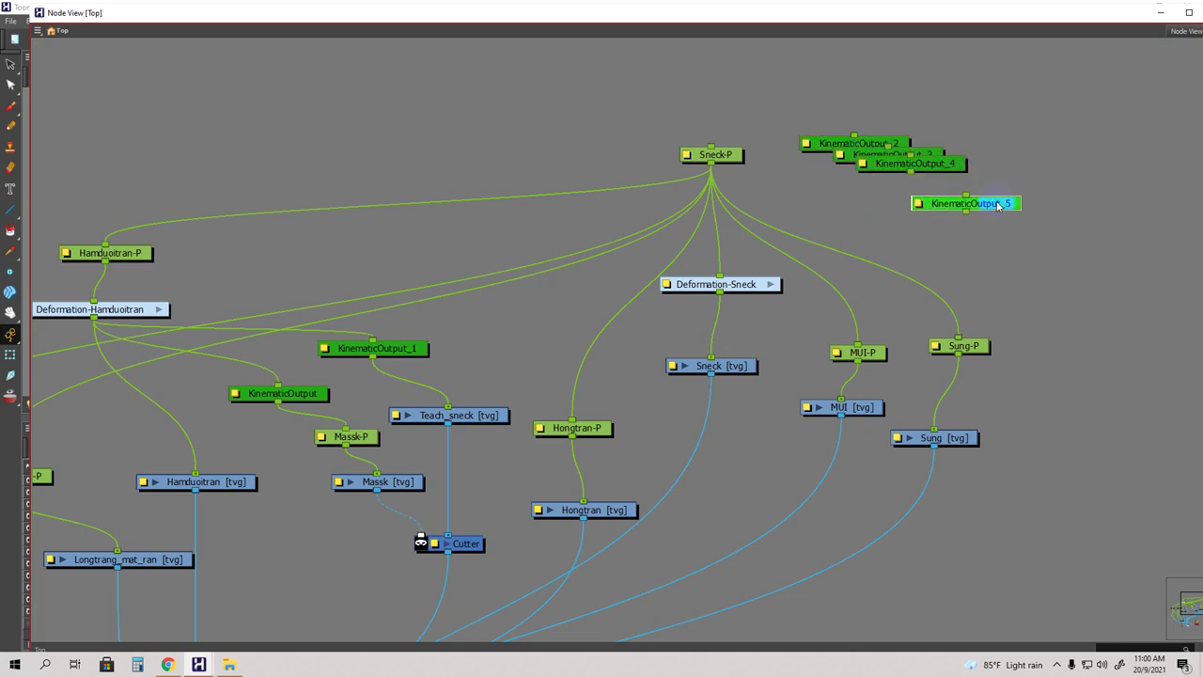
drag(910, 164, 983, 171)
Position KinematicOutput_2 between Sneck-P and Hamduoitran-P and connect its output to Hamduoitran-P in place of the Sneck-P link.
drag(852, 144, 510, 122)
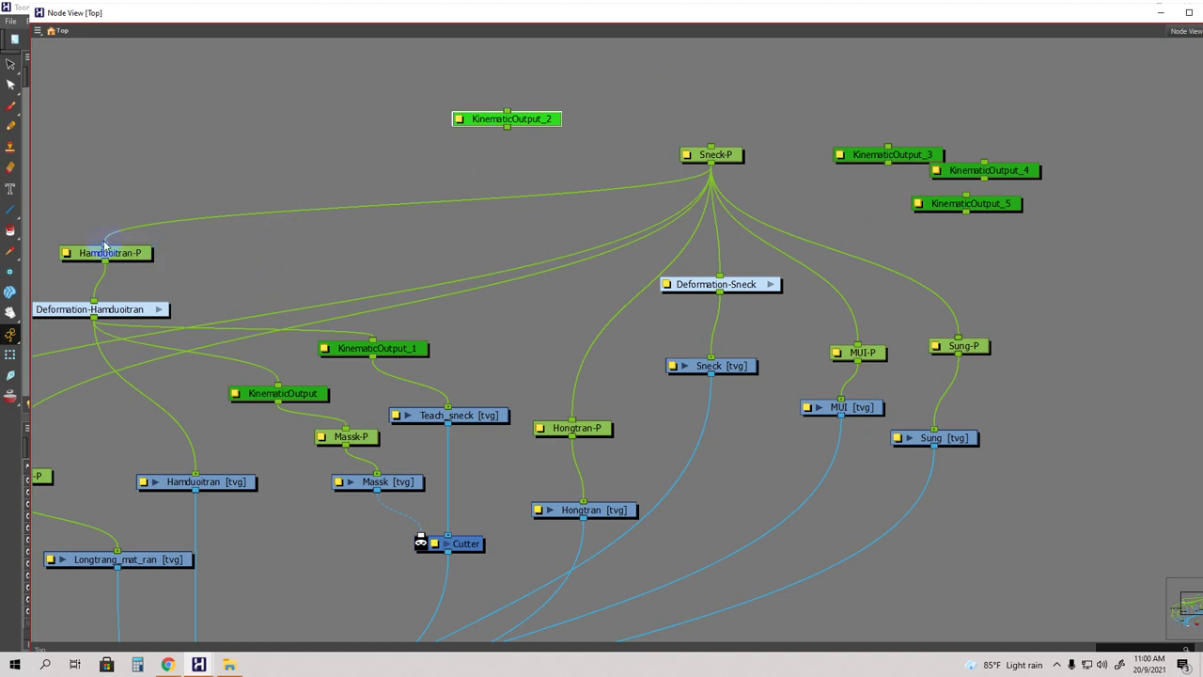
drag(106, 245, 458, 191)
drag(499, 125, 271, 200)
drag(109, 247, 532, 199)
Move Deformation-Sneck up between Sneck-P and KinematicOutput_2 and connect its output to KinematicOutput_2's input.
click(702, 286)
drag(650, 246, 339, 193)
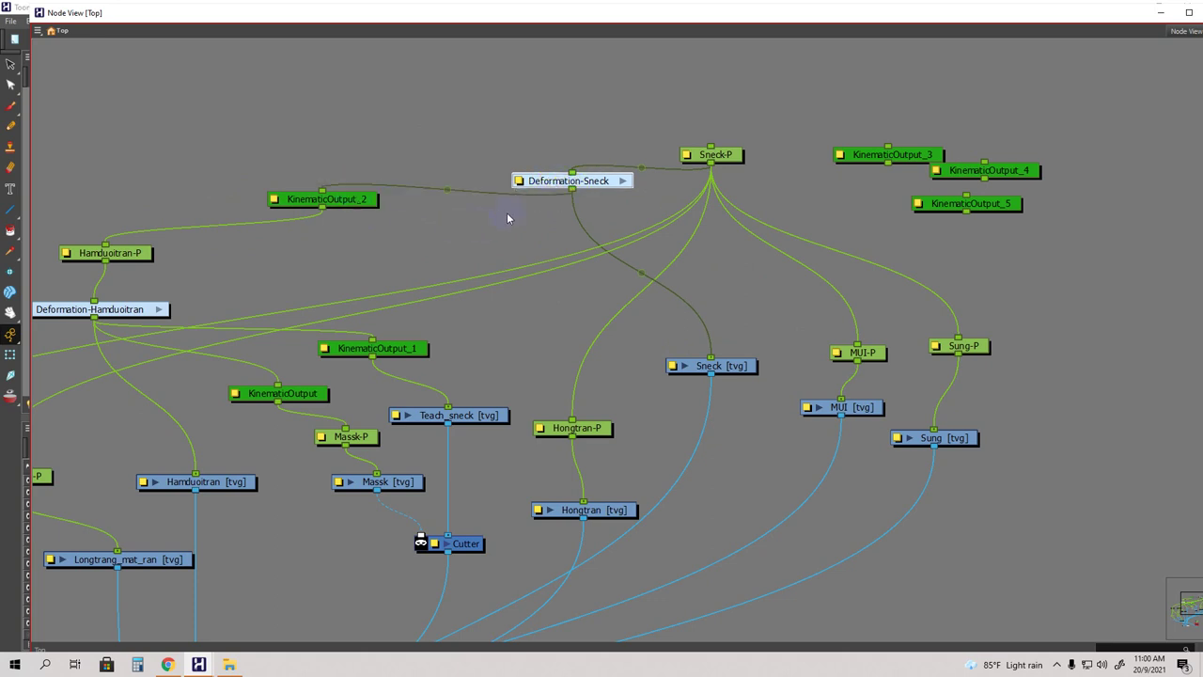
drag(598, 188, 578, 186)
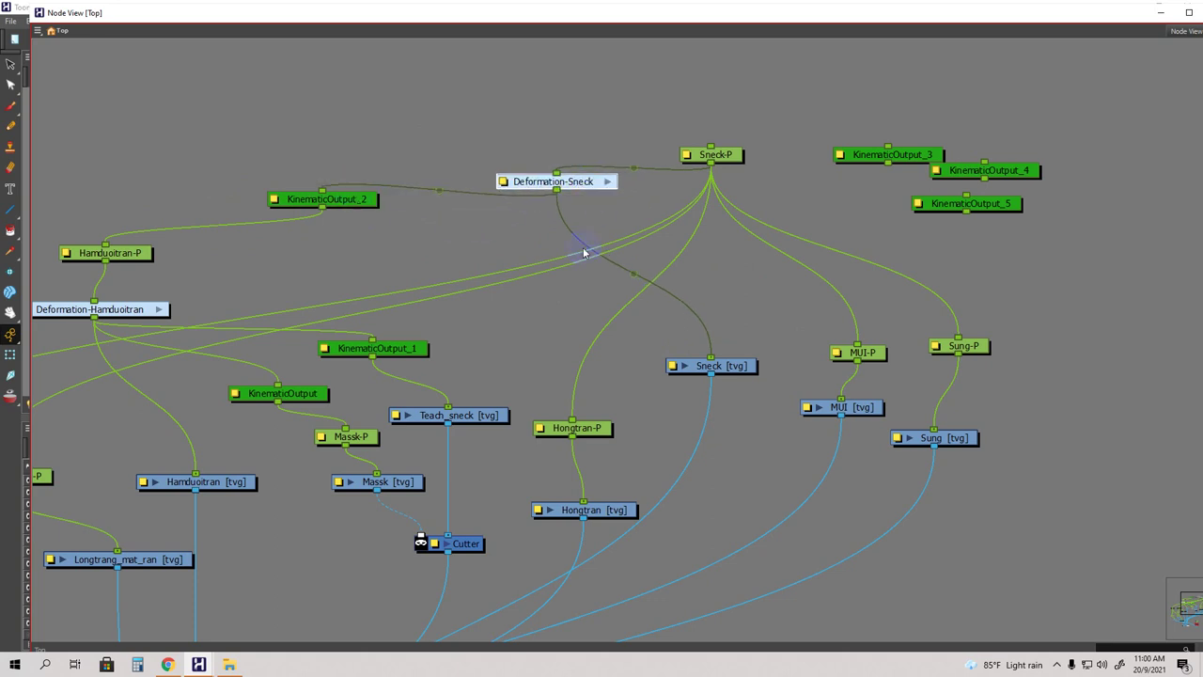
Raise the Longtrang_mat_ran-P and Longtrang_mat_ran-P_1 pegs slightly in the node network.
drag(411, 258, 732, 156)
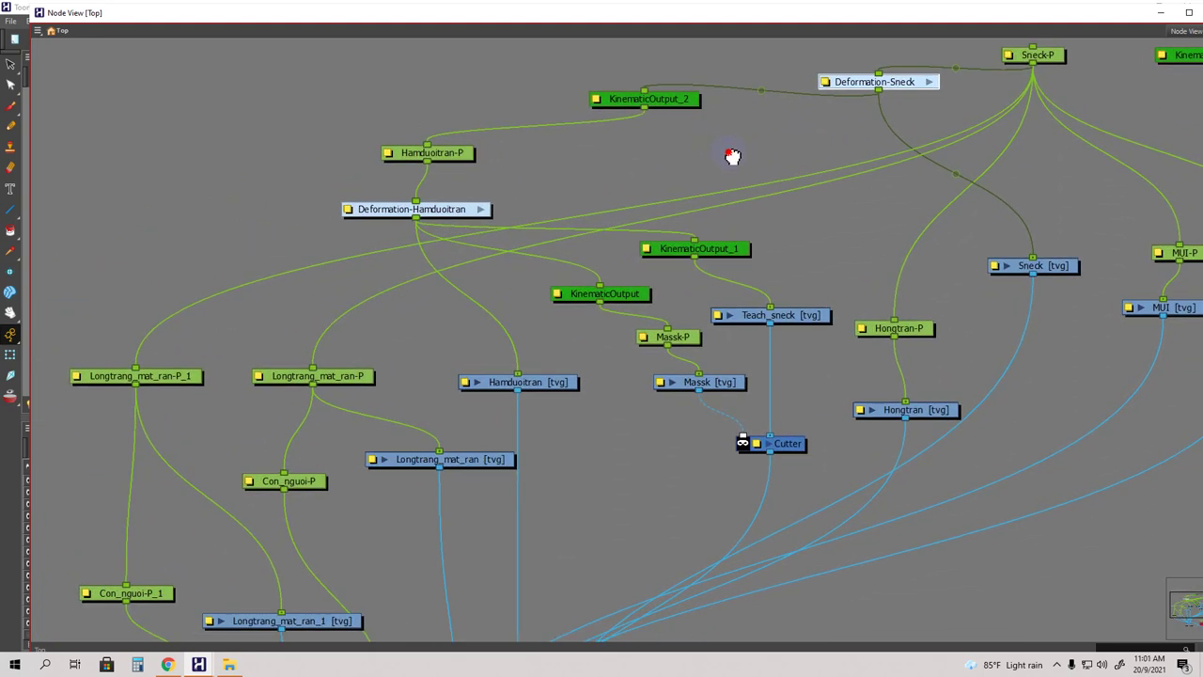
mouse_move(732, 156)
mouse_down()
mouse_move(687, 177)
mouse_move(730, 178)
mouse_up()
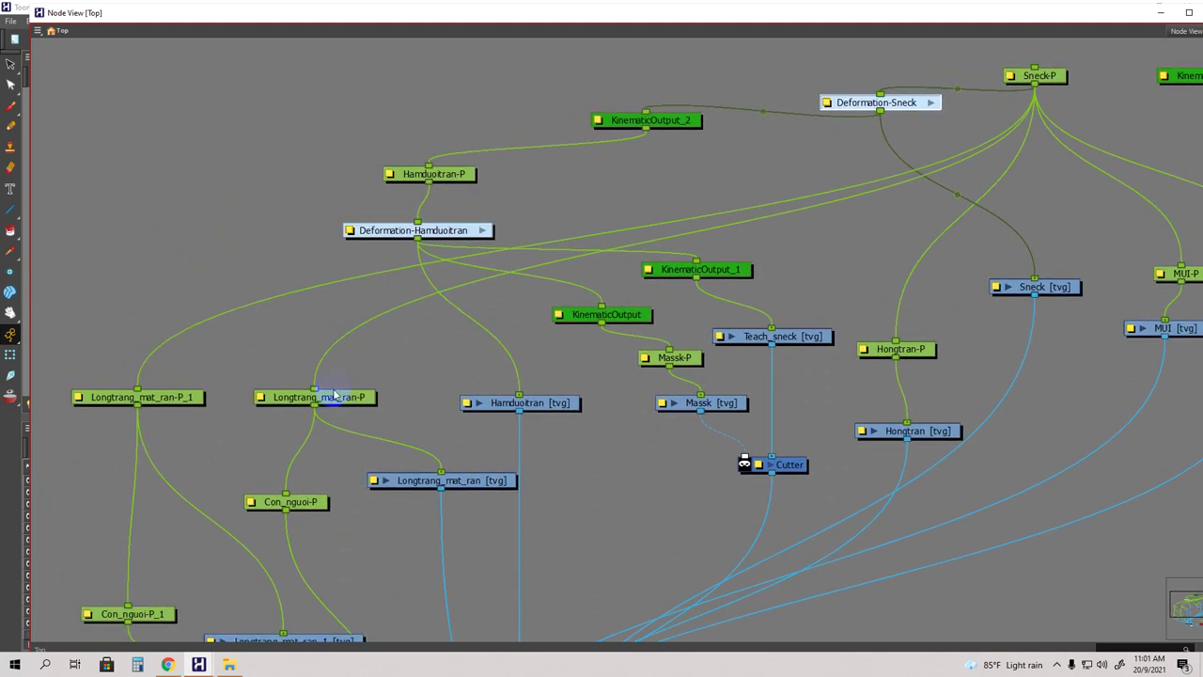
drag(336, 399, 350, 371)
drag(172, 402, 192, 368)
Move Hamduoitran-P and Deformation-Hamduoitran up to about the level of KinematicOutput_2.
drag(758, 185, 682, 223)
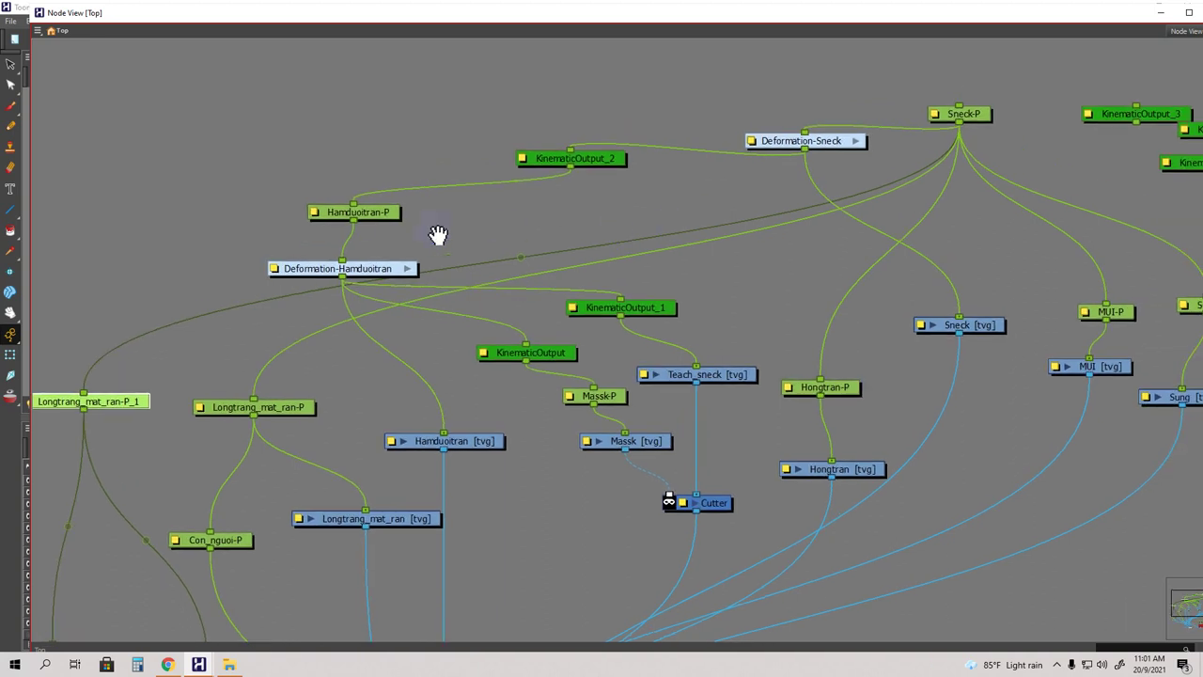
click(372, 220)
drag(371, 220, 395, 140)
drag(373, 271, 378, 182)
drag(719, 232, 652, 211)
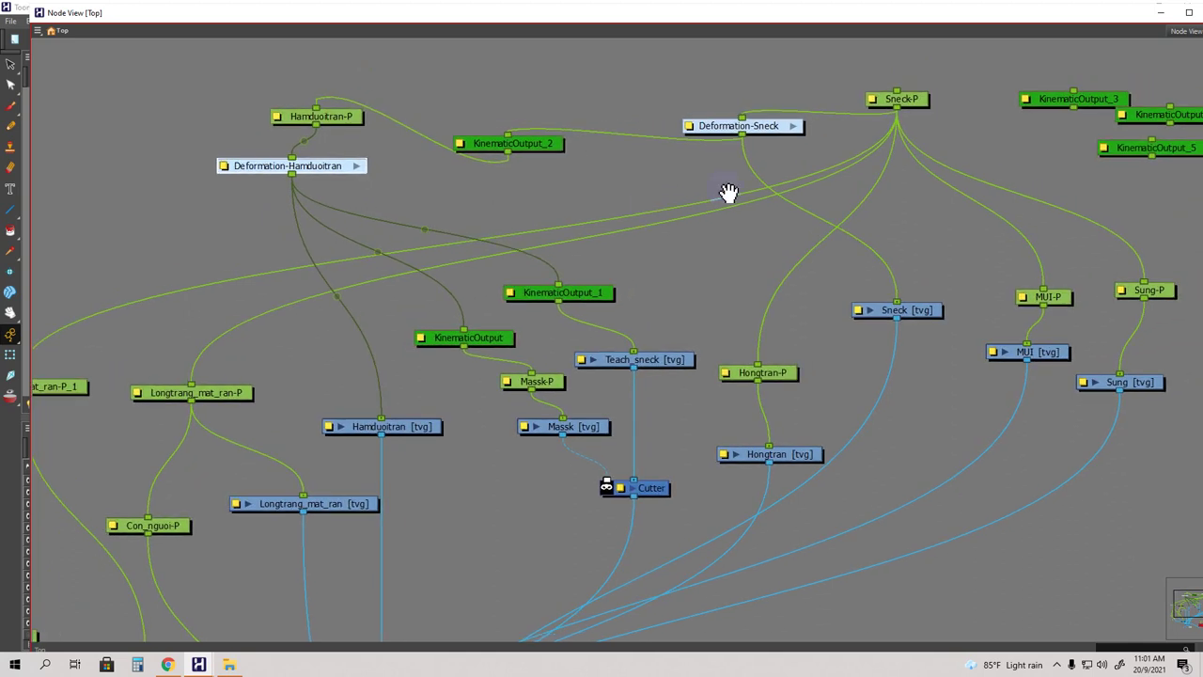
Place KinematicOutput_3 near Deformation-Sneck and connect it between Deformation-Sneck and Longtrang_mat_ran-P.
drag(1043, 101, 605, 185)
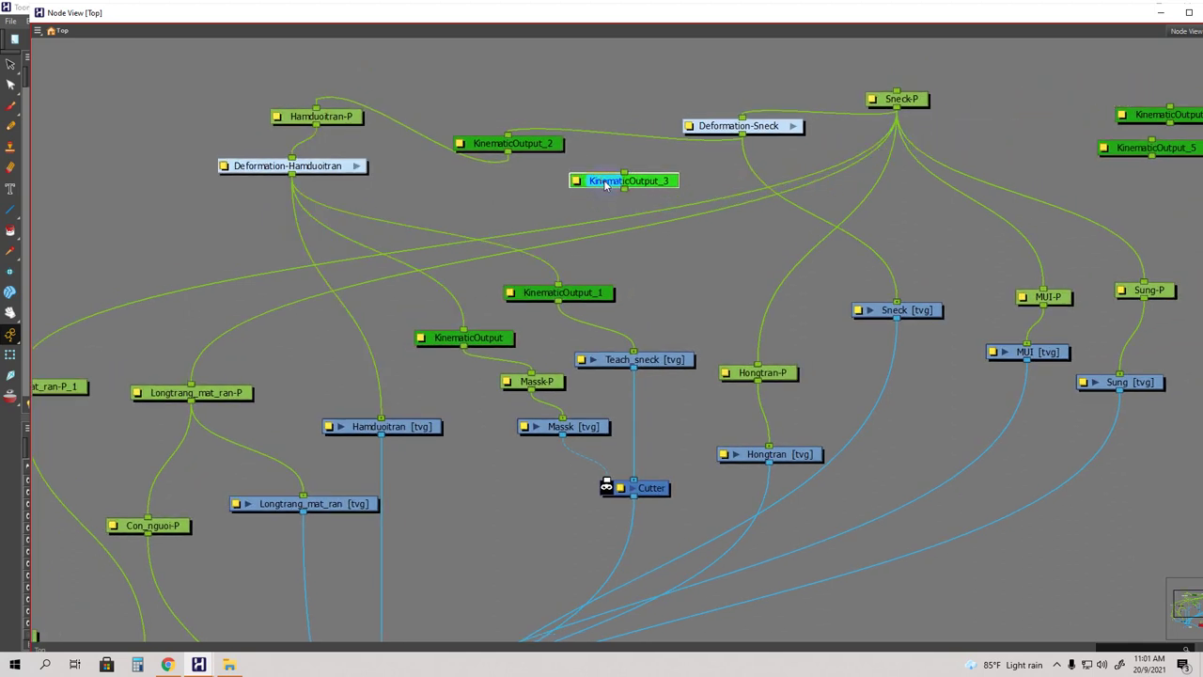
drag(534, 207, 643, 197)
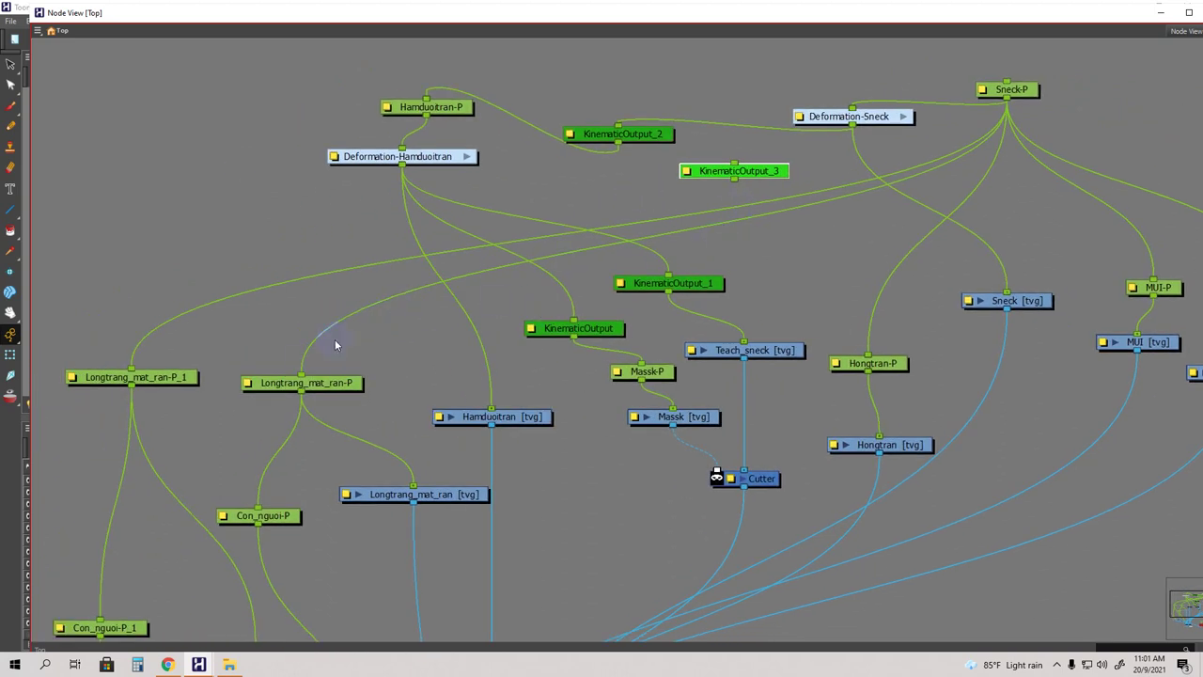
drag(302, 378, 748, 161)
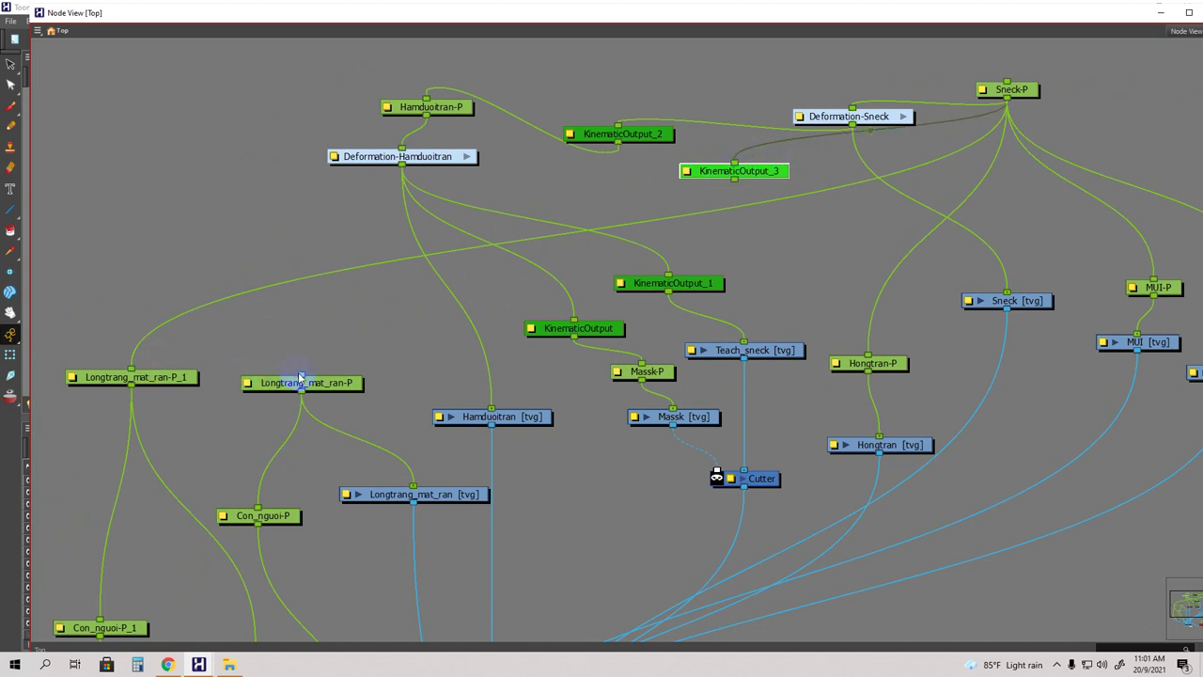
drag(734, 180, 305, 371)
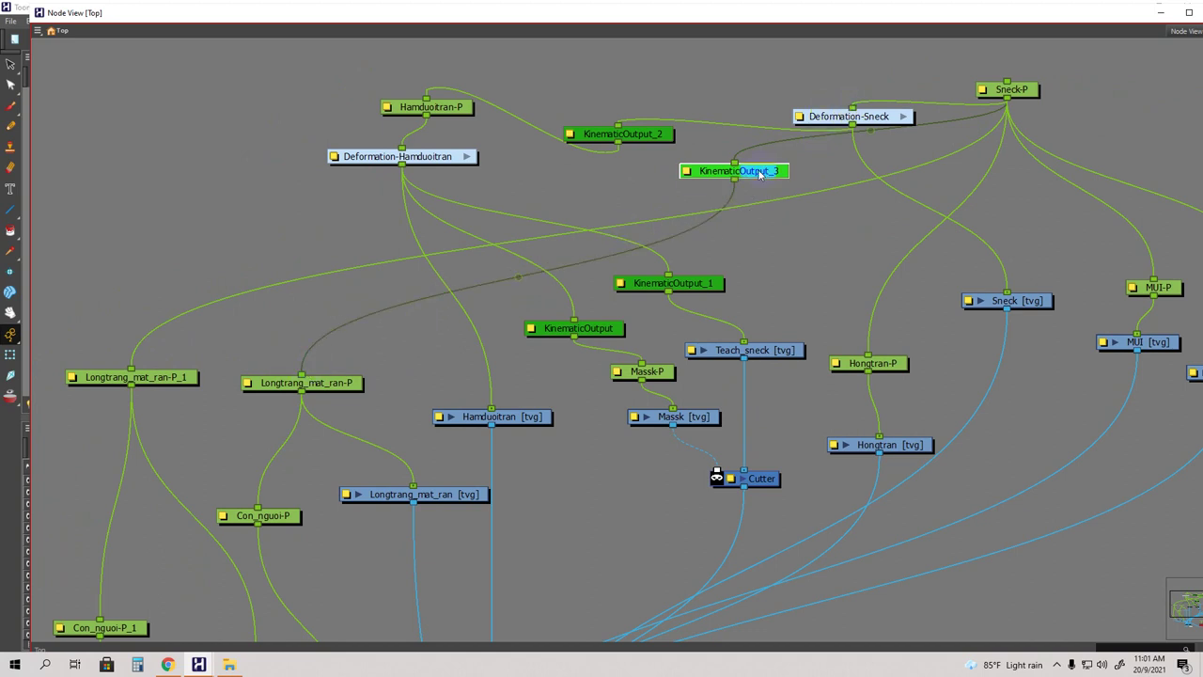
mouse_move(755, 177)
mouse_down()
mouse_move(735, 190)
mouse_move(720, 174)
mouse_move(781, 165)
mouse_move(889, 88)
mouse_move(851, 99)
mouse_move(824, 142)
mouse_move(727, 161)
mouse_move(717, 175)
mouse_move(755, 172)
mouse_up()
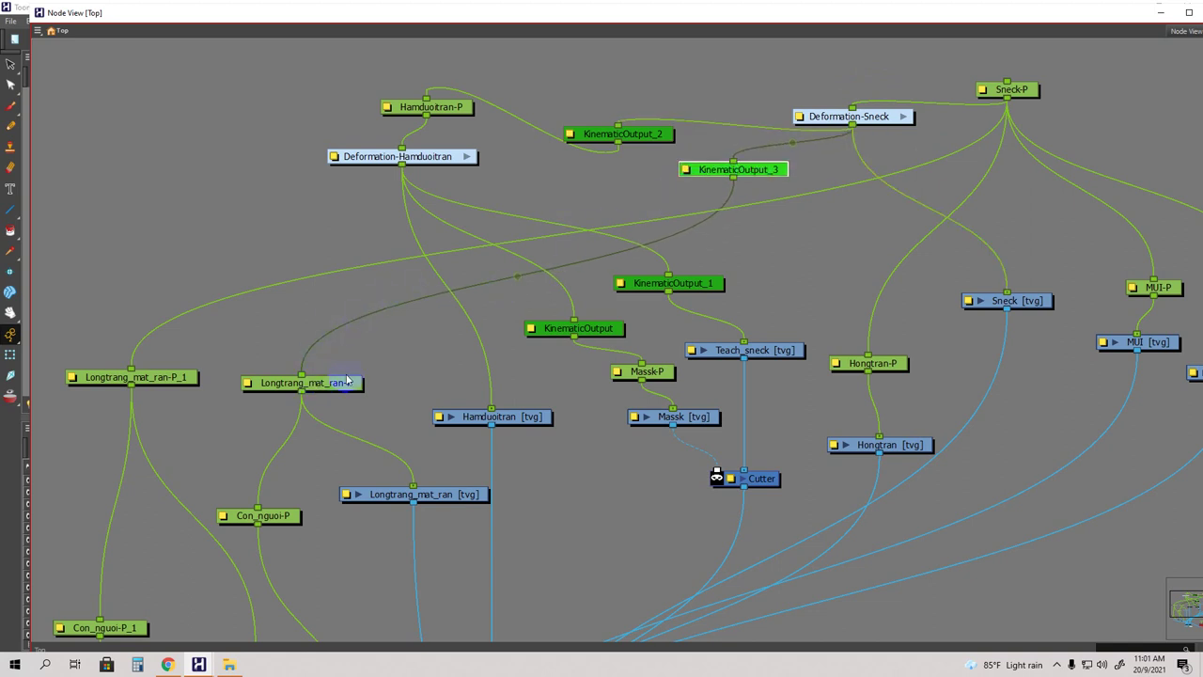
Connect KinematicOutput_4 between Deformation-Sneck and Longtrang_mat_ran-P_1, and reposition KinematicOutput_3 lower in the node network.
drag(1005, 198, 891, 216)
drag(1139, 126, 199, 365)
drag(348, 225, 920, 126)
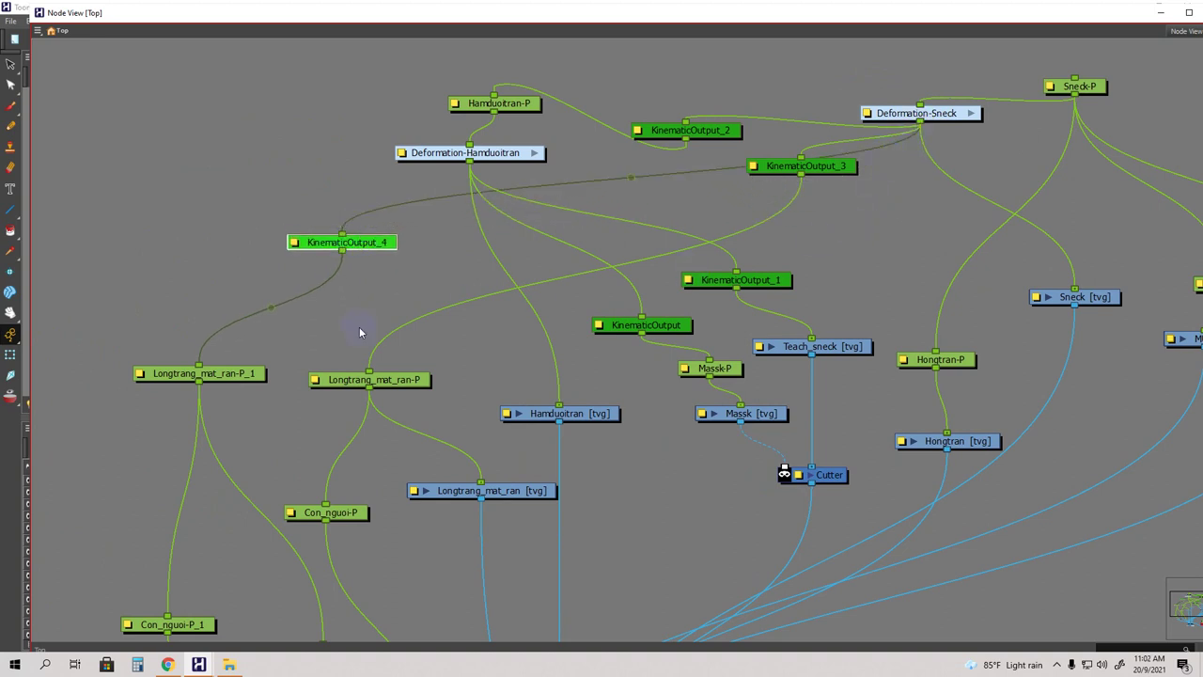
drag(357, 243, 348, 243)
drag(824, 235, 749, 232)
drag(749, 167, 545, 254)
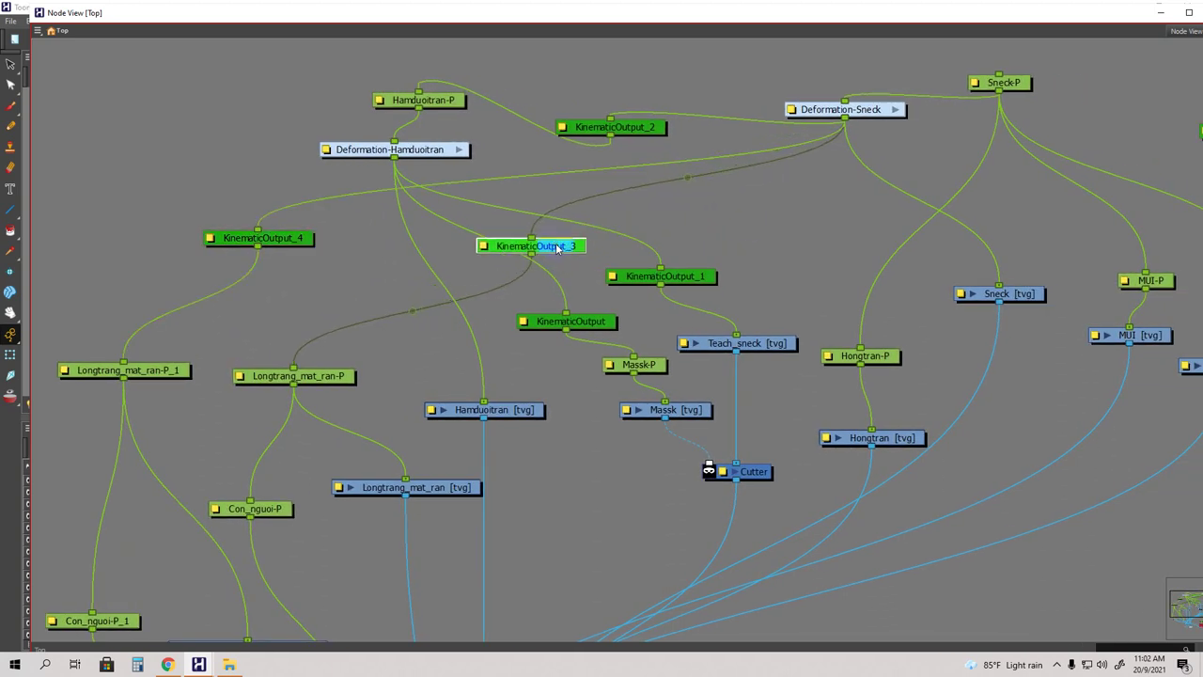
Duplicate the KinematicOutput_5 node and place the original above MUI-P.
drag(800, 228, 548, 228)
mouse_move(1042, 126)
mouse_down()
mouse_move(960, 127)
mouse_move(1031, 134)
mouse_up()
key(ctrl+c)
key(ctrl+v)
drag(947, 123, 914, 120)
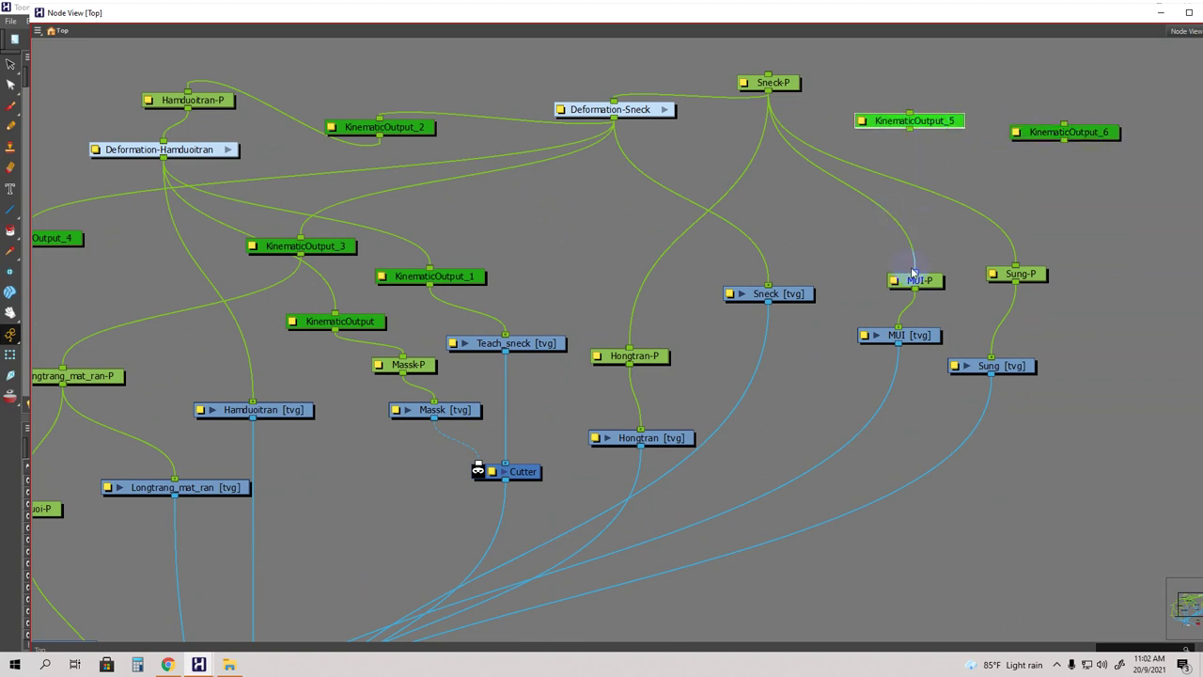
Reroute MUI-P through KinematicOutput_5 and Sung-P through KinematicOutput_6, both fed from Deformation-Sneck instead of Sneck-P.
drag(914, 275, 932, 134)
drag(1015, 263, 885, 228)
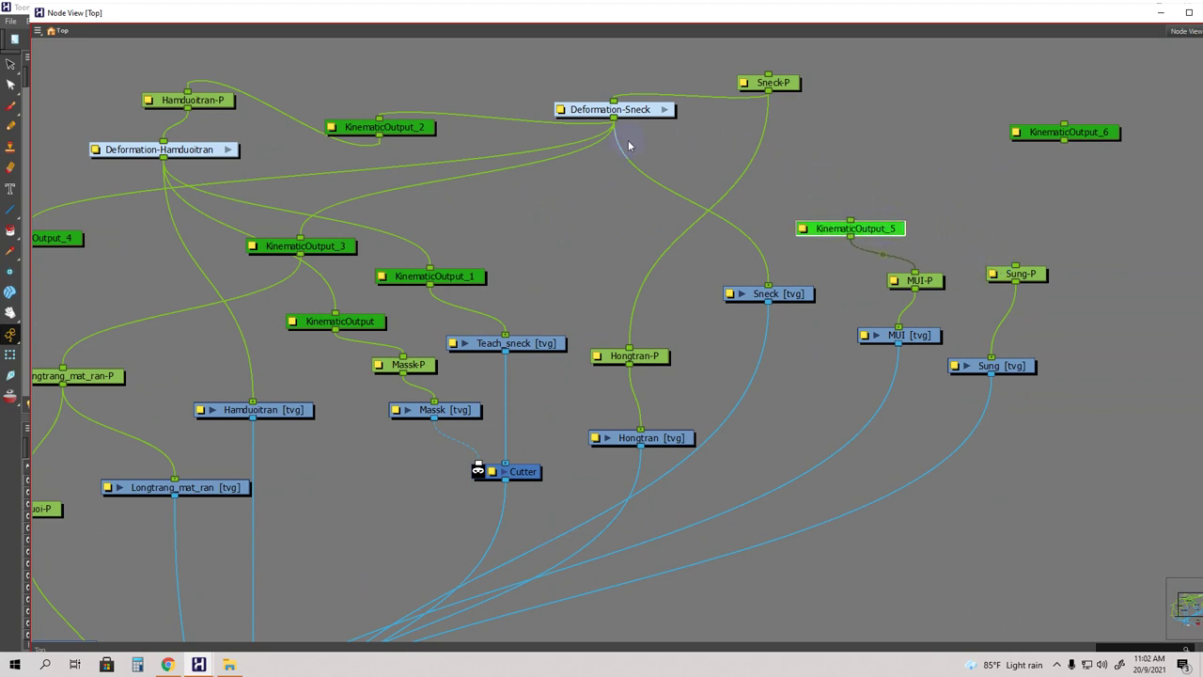
drag(614, 120, 847, 220)
drag(1057, 143, 971, 208)
drag(1016, 269, 636, 141)
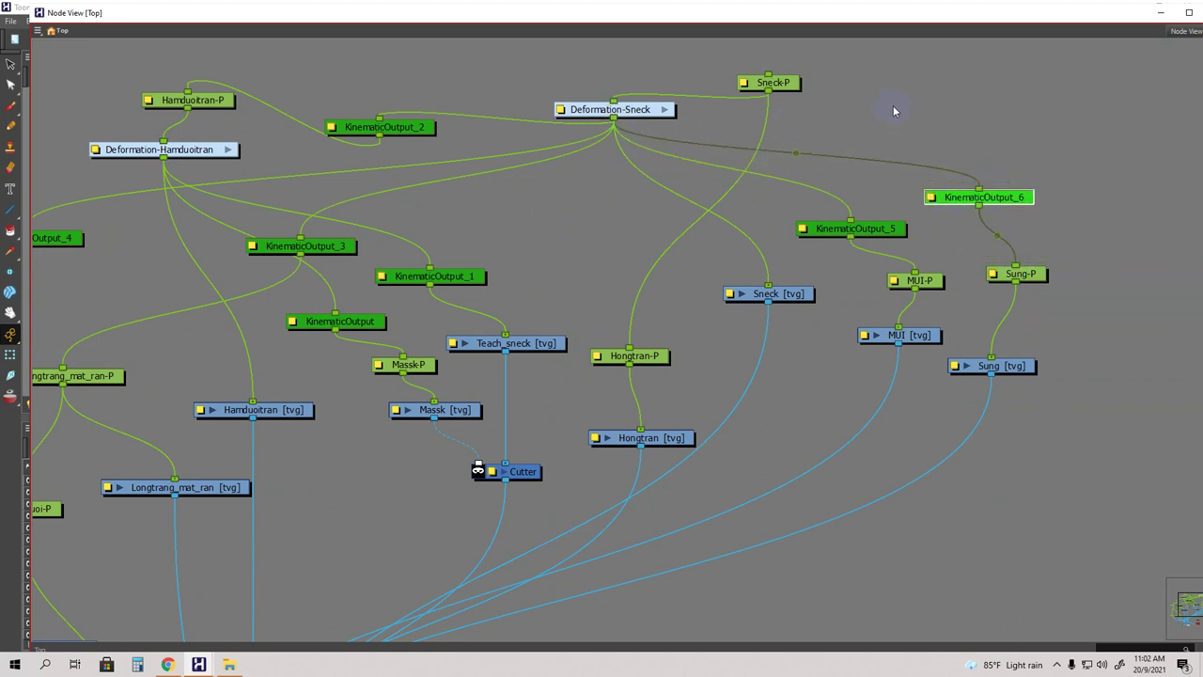
Tidy the node layout by repositioning Deformation-Hamduoitran, KinematicOutput_2 above the cables, and Hamduoitran-P.
scroll(893, 111, down, 2)
scroll(676, 419, up, 1)
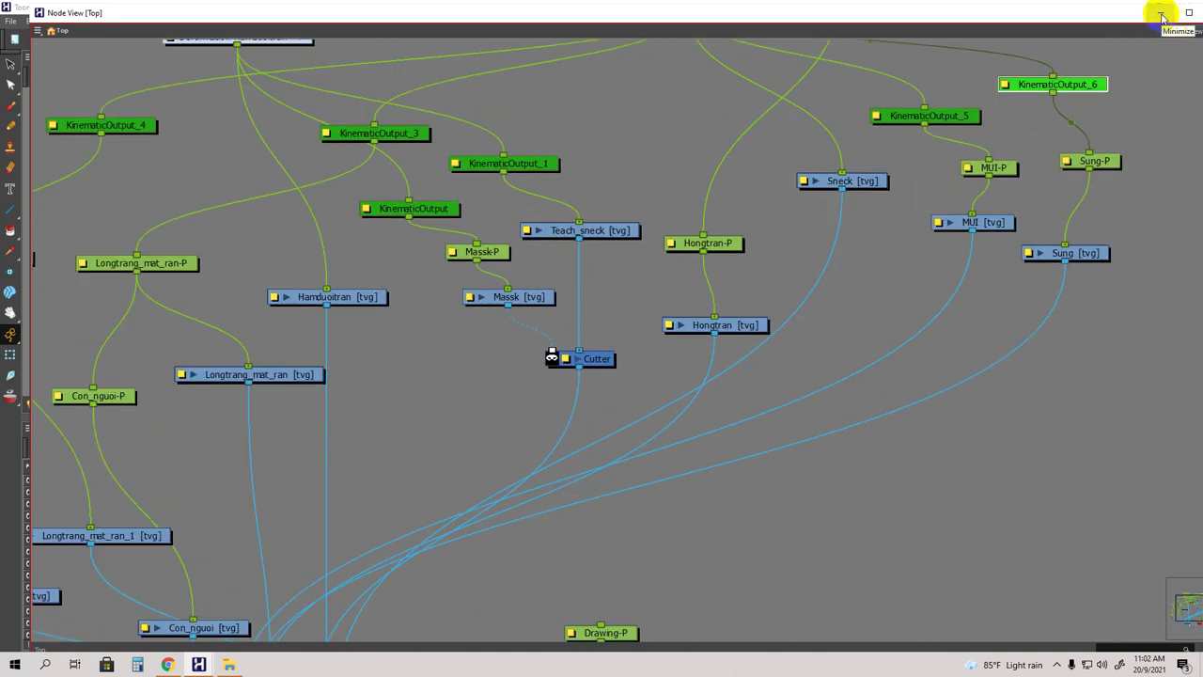
scroll(706, 244, down, 2)
scroll(724, 266, up, 1)
drag(724, 266, 735, 306)
scroll(723, 259, up, 1)
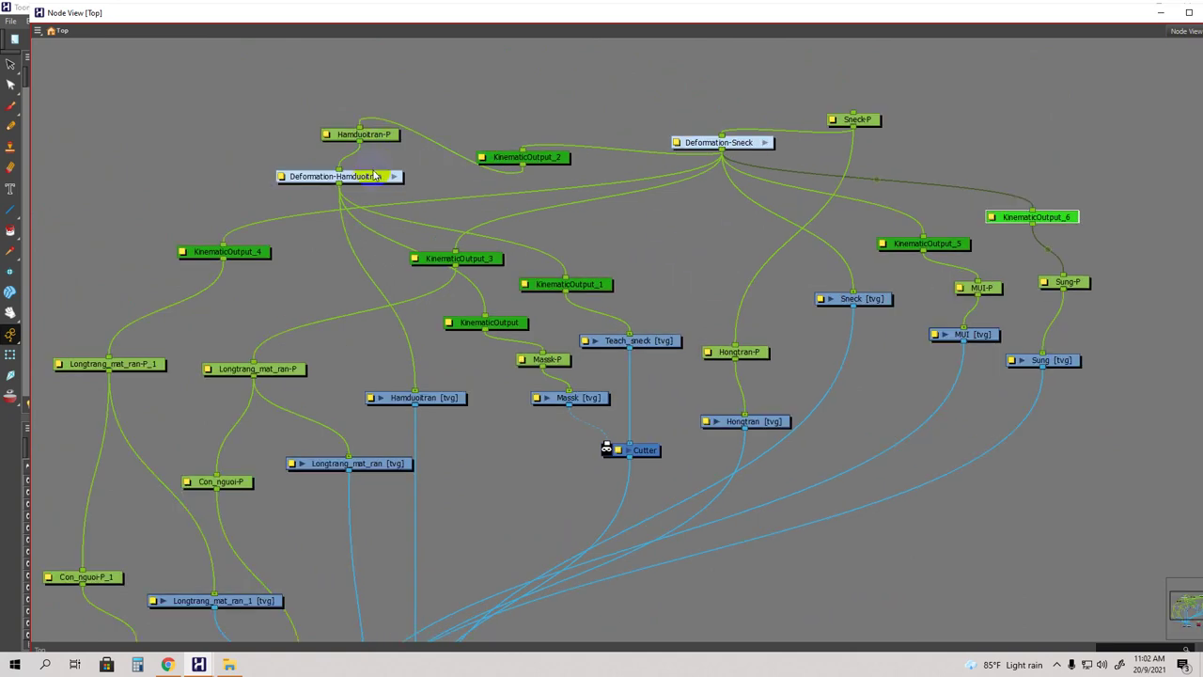
click(409, 175)
drag(521, 157, 536, 125)
drag(358, 138, 349, 148)
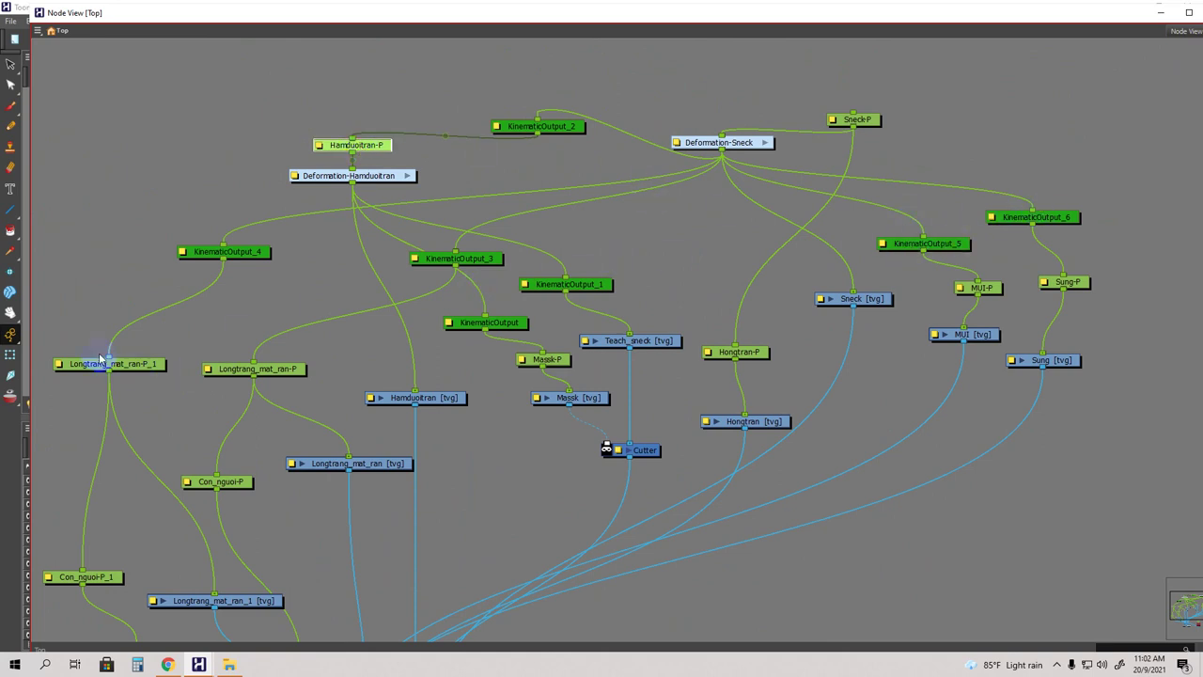
Put away the floating node network window and collapse the Deformation-Sneck group and the whole Sneck-P hierarchy in the timeline.
click(1162, 13)
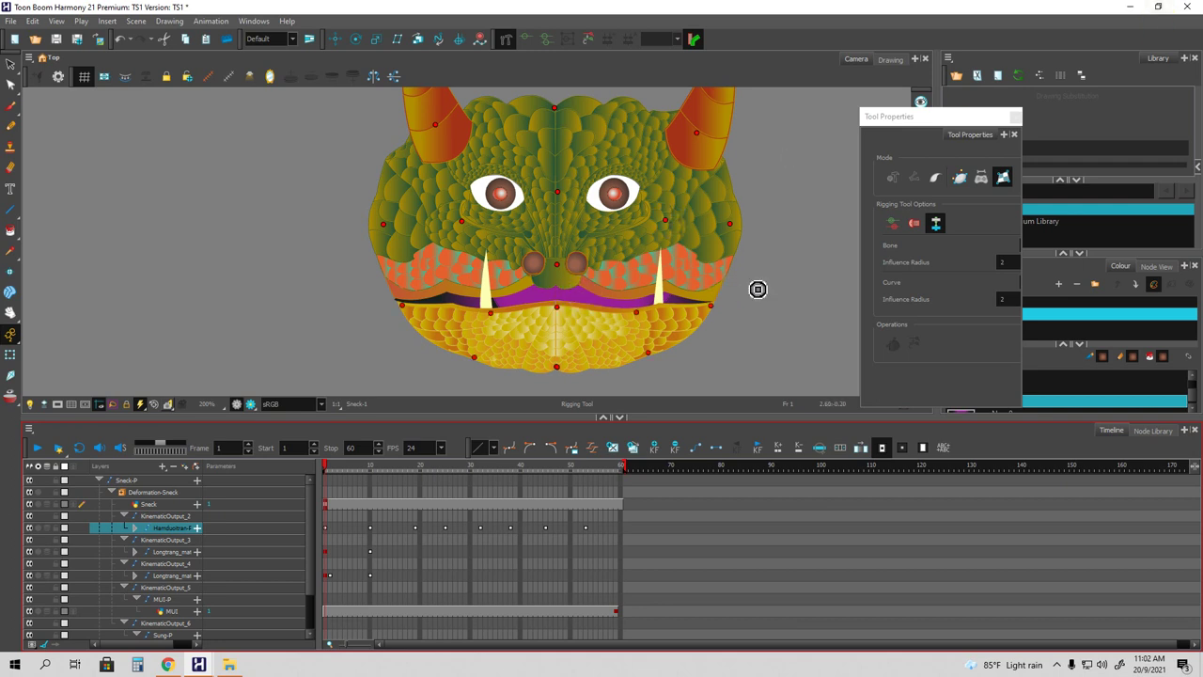
click(109, 498)
click(110, 492)
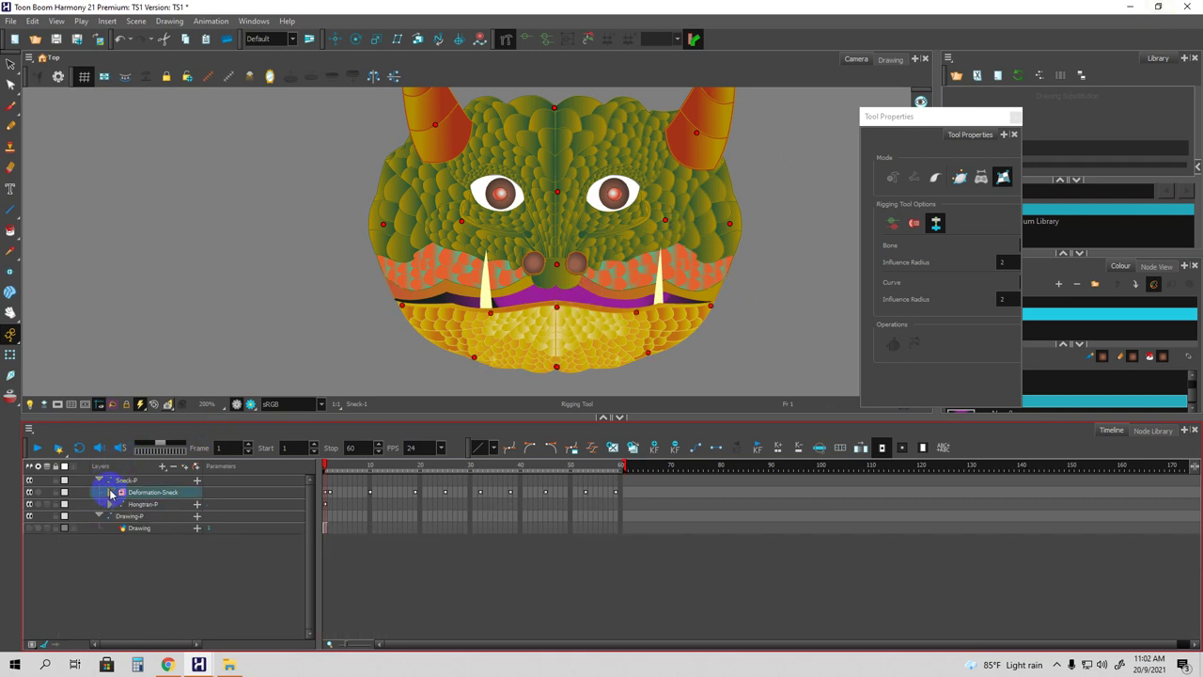
click(111, 481)
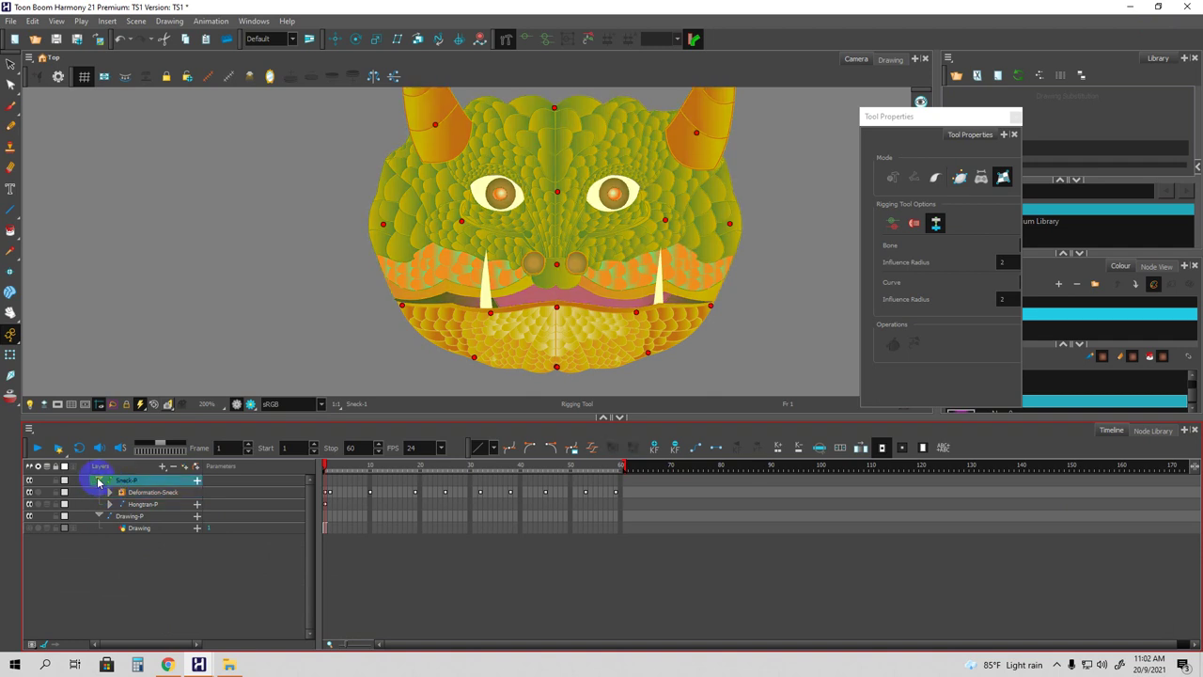
click(97, 481)
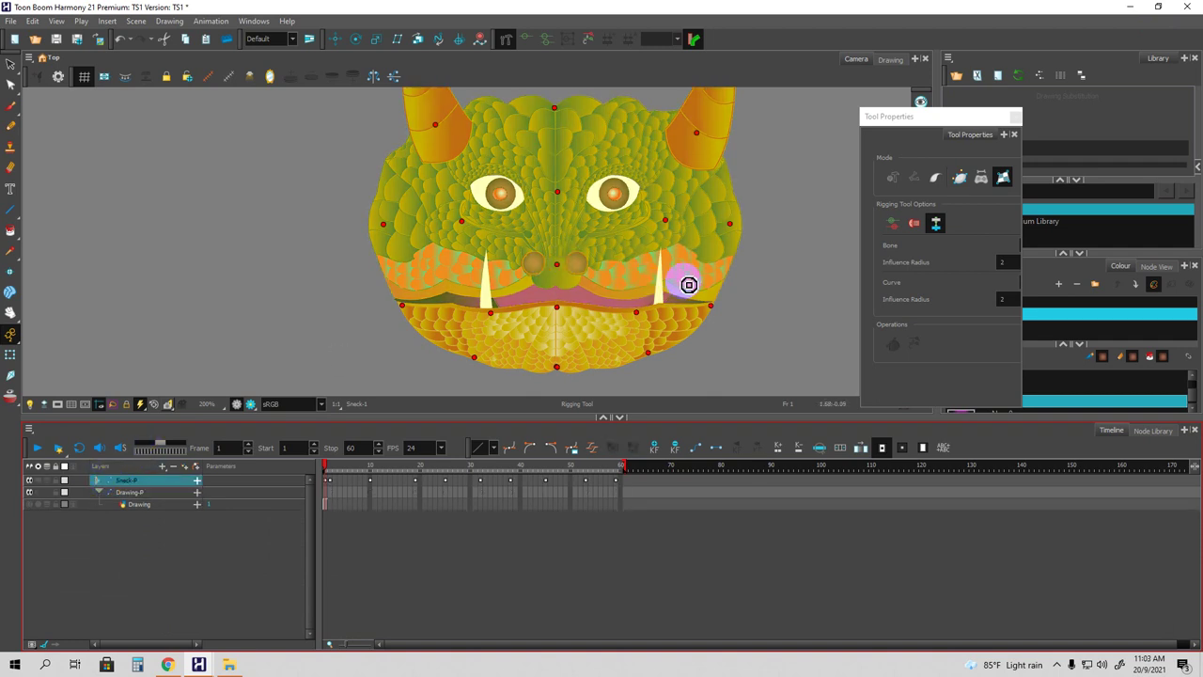
click(202, 22)
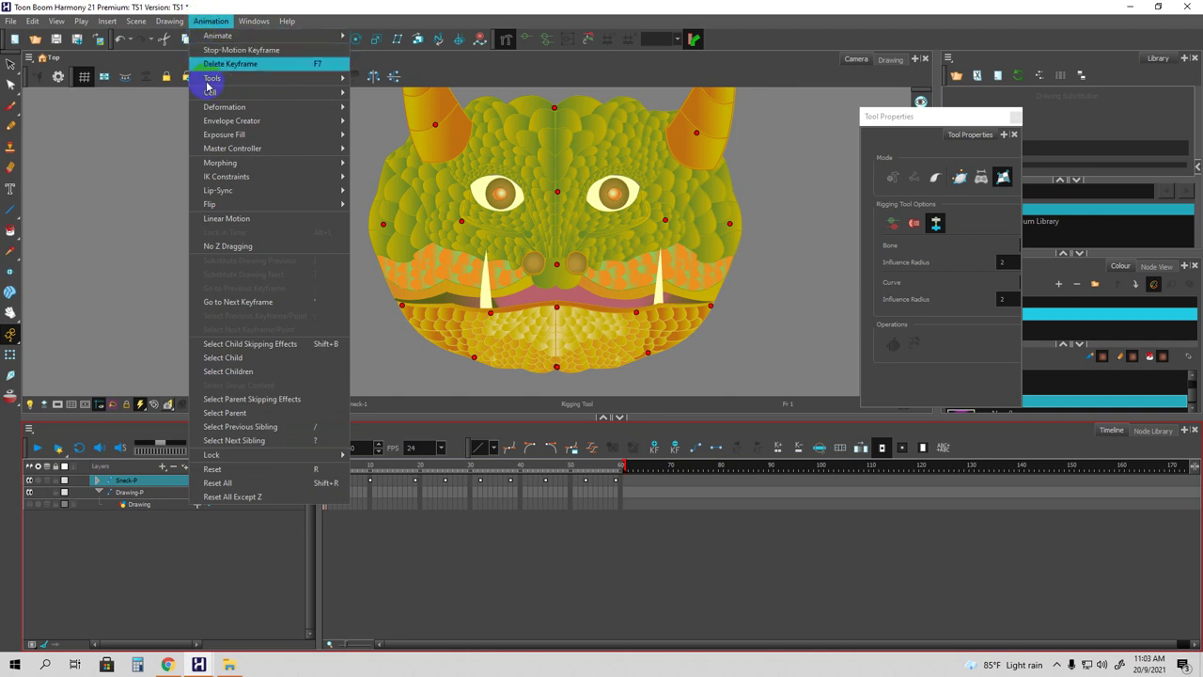
mouse_move(229, 123)
mouse_move(230, 150)
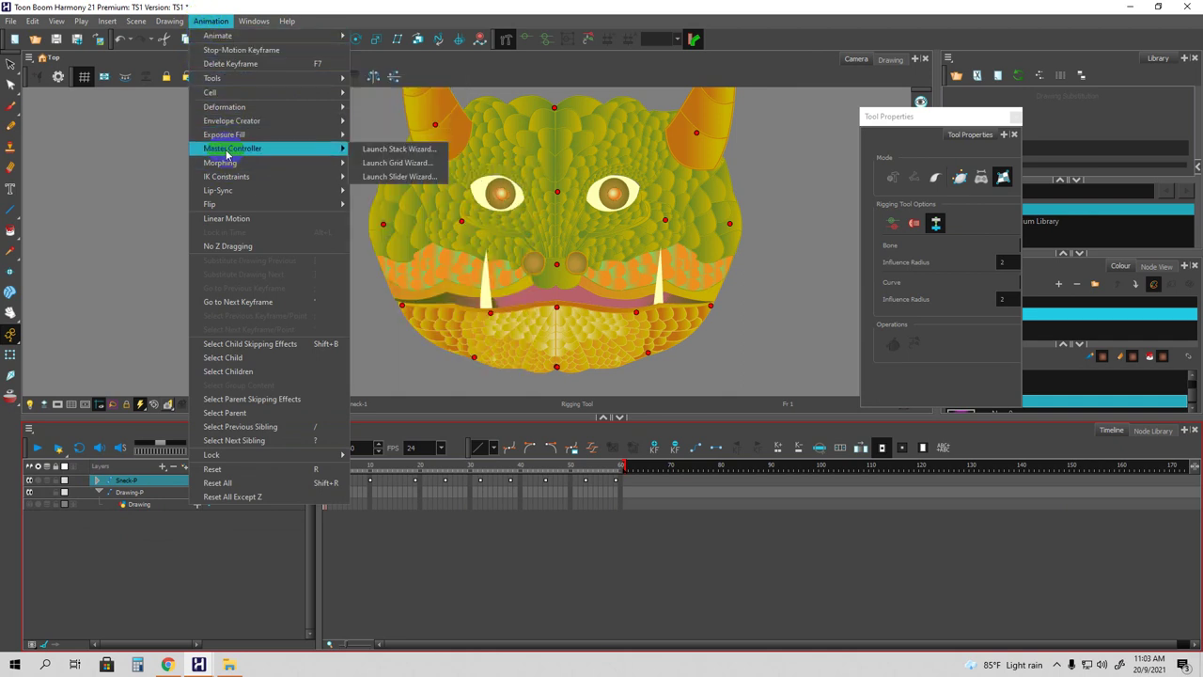
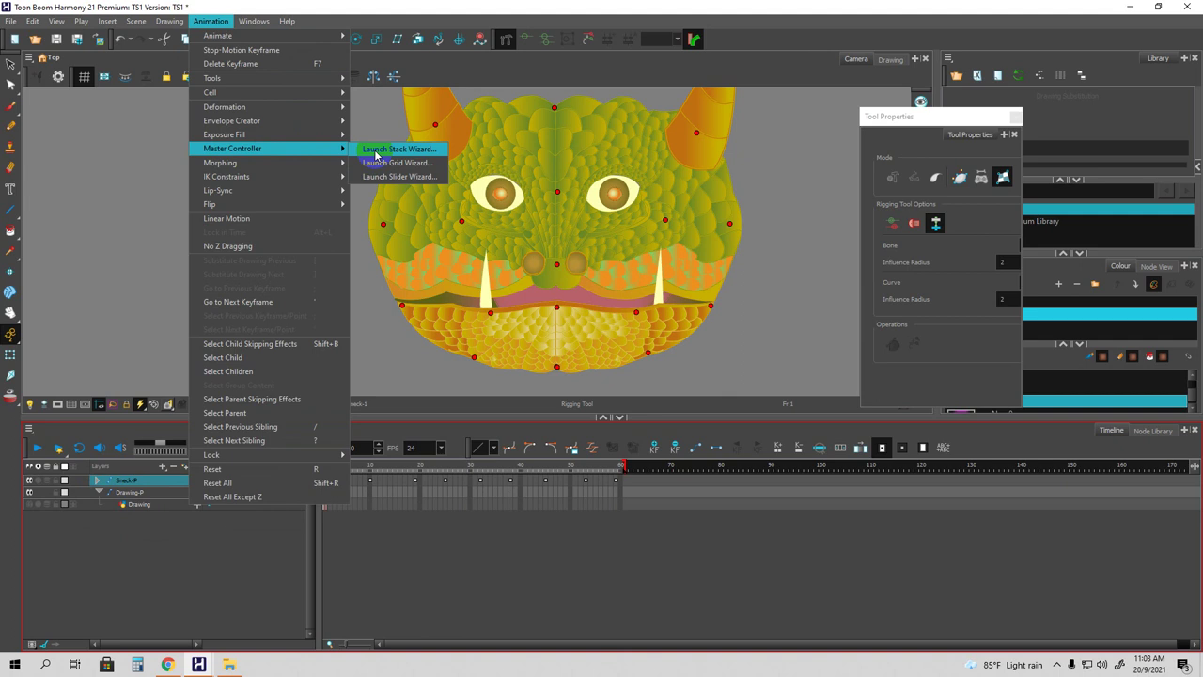
click(374, 149)
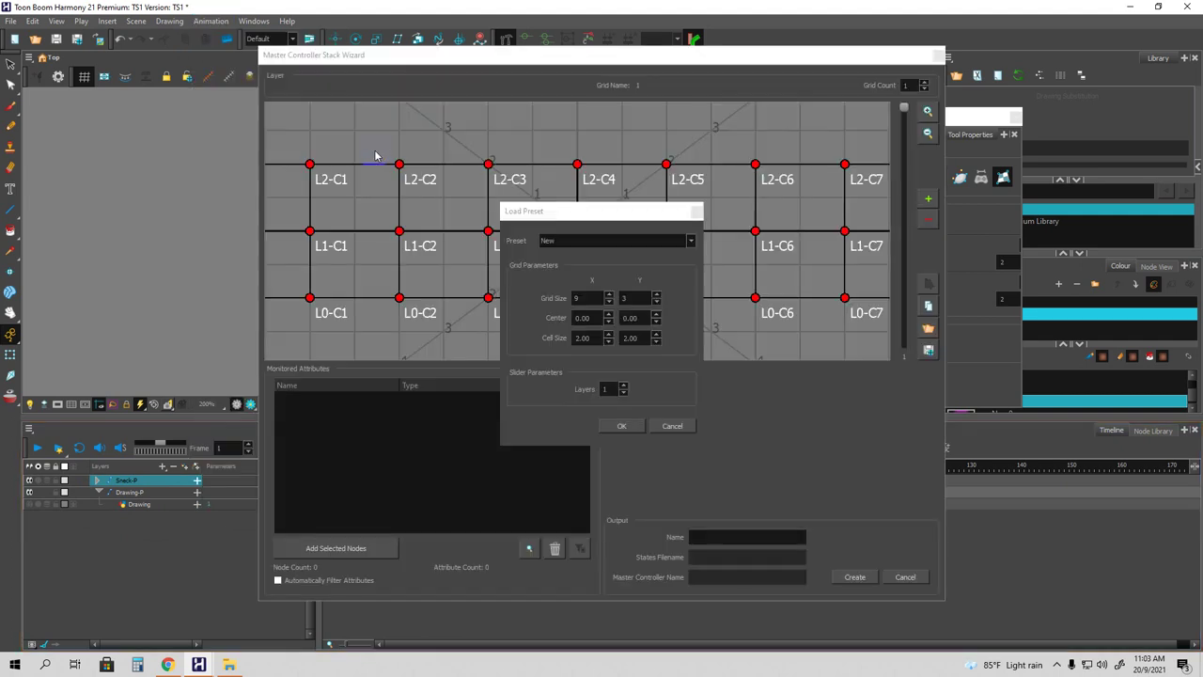
click(674, 425)
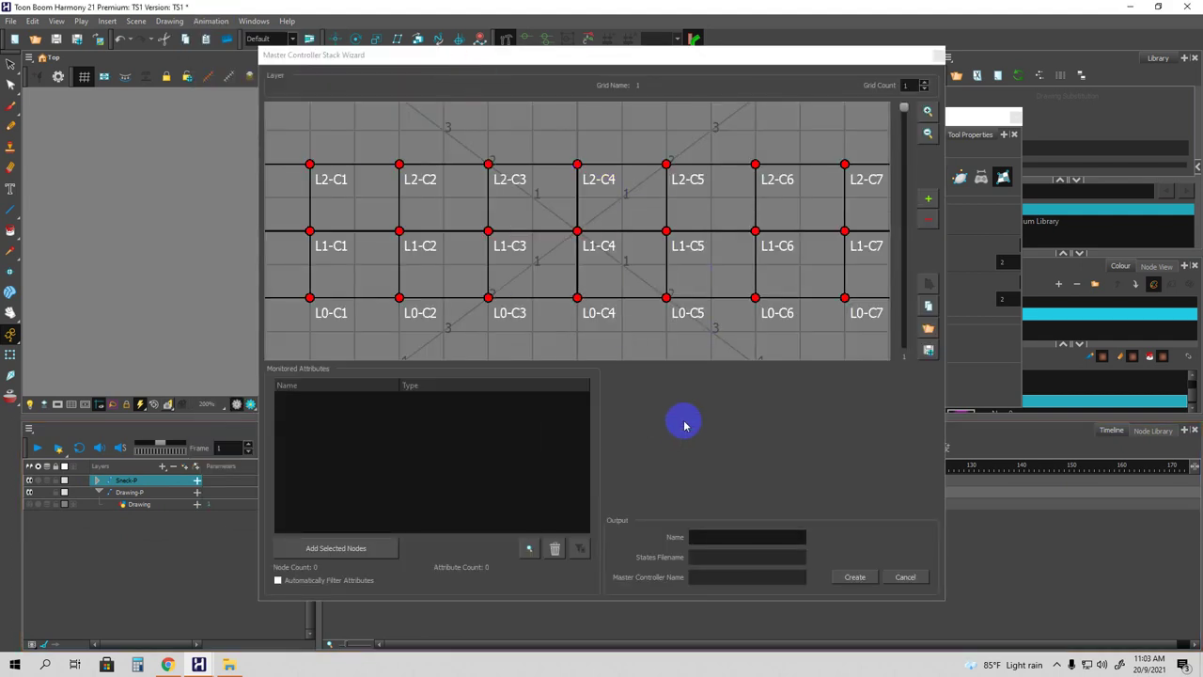
click(937, 59)
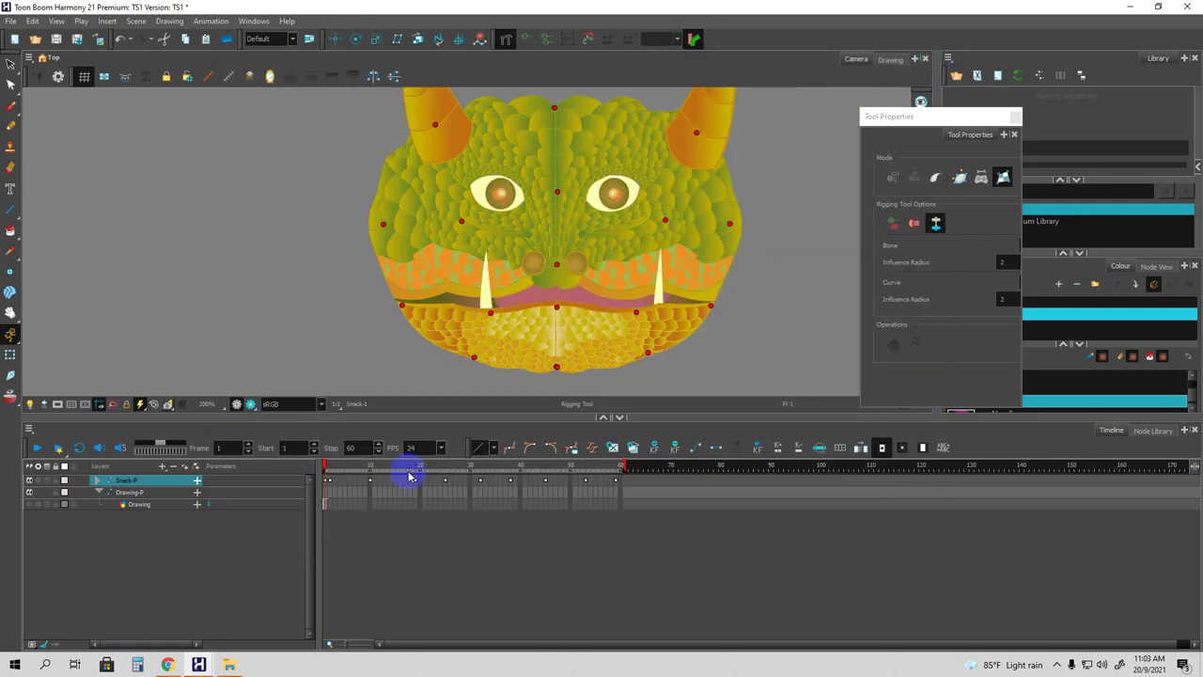
At frame 1 of Sneck-P, use the Transform tool to shift the deformation points below both eyes sideways for a turned-head pose.
click(327, 483)
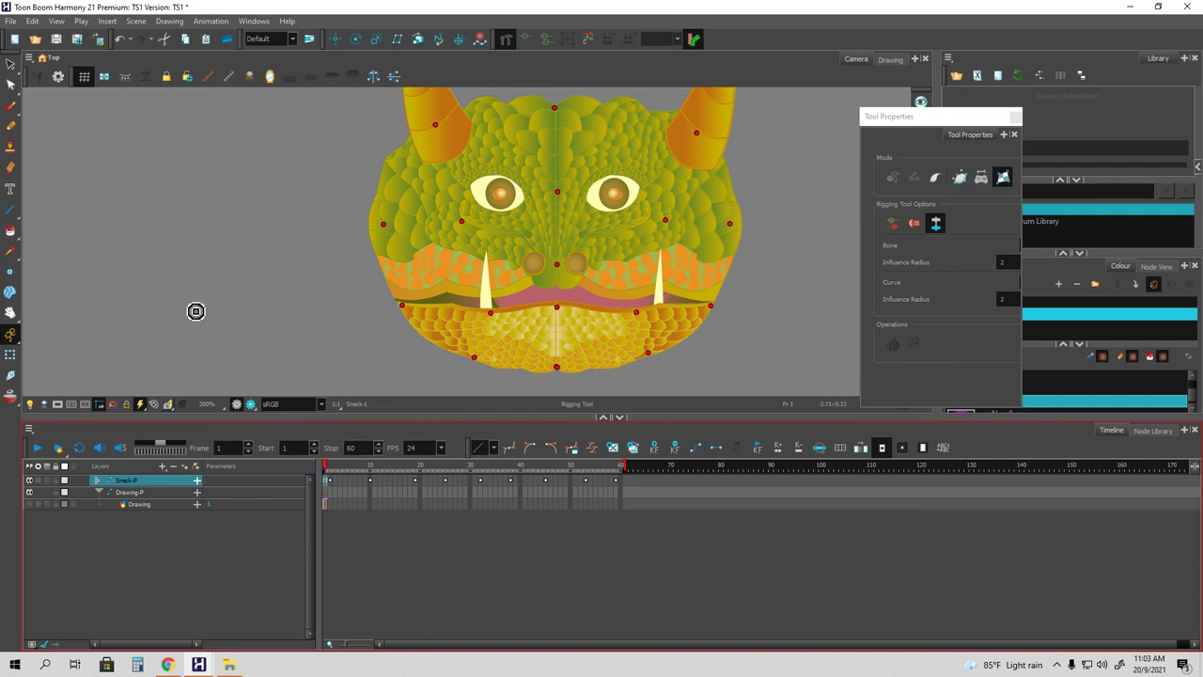
click(12, 357)
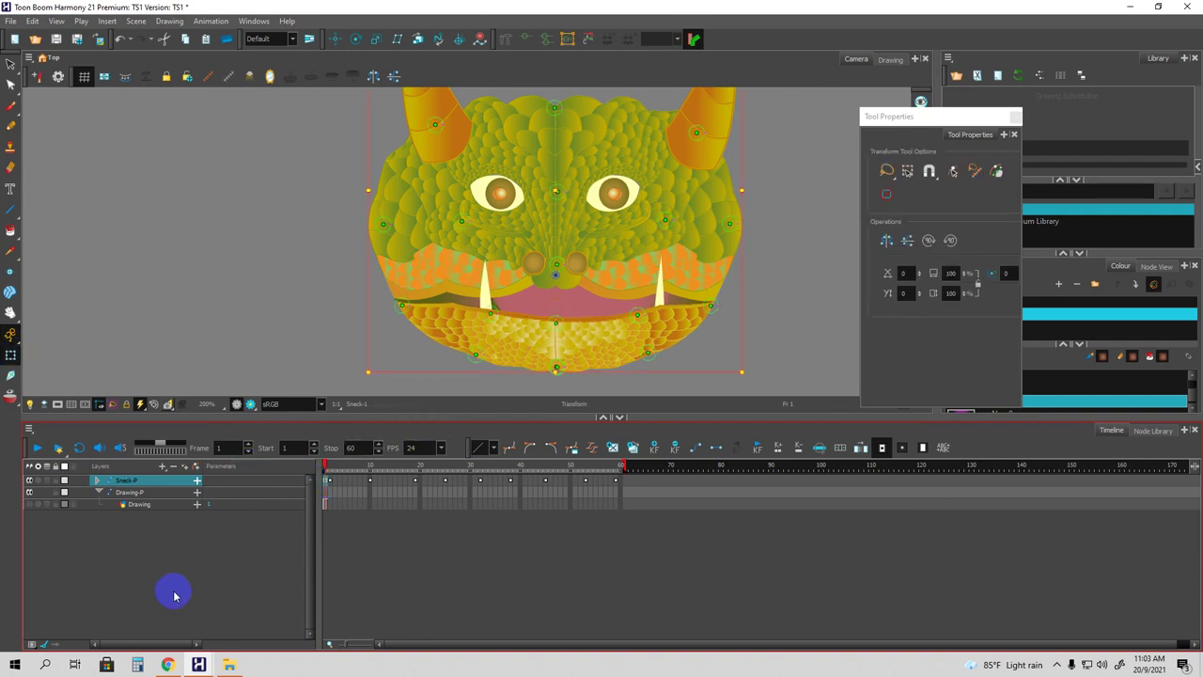
click(465, 227)
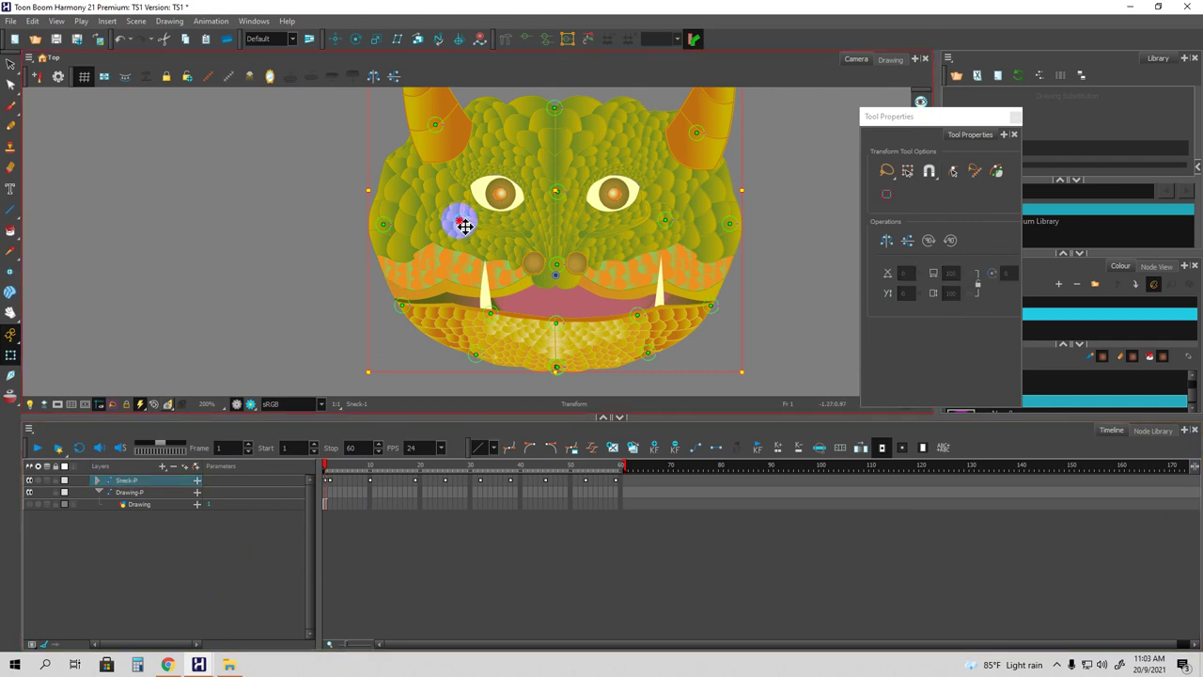
drag(458, 224, 460, 225)
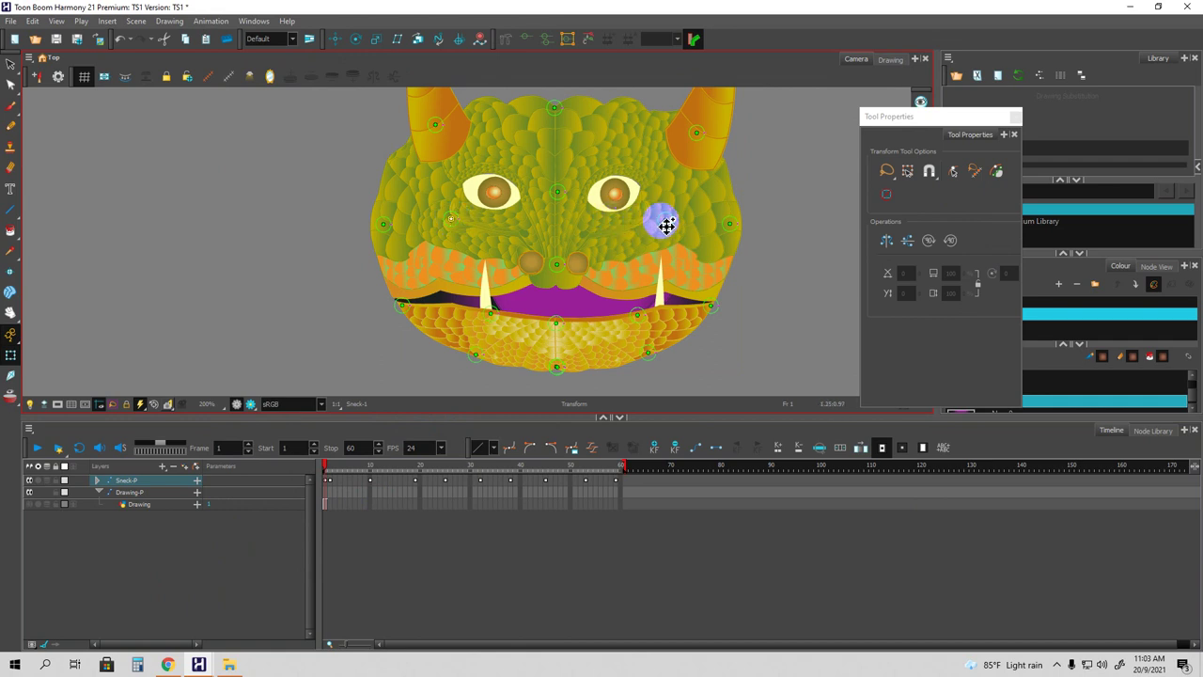
drag(653, 222, 621, 224)
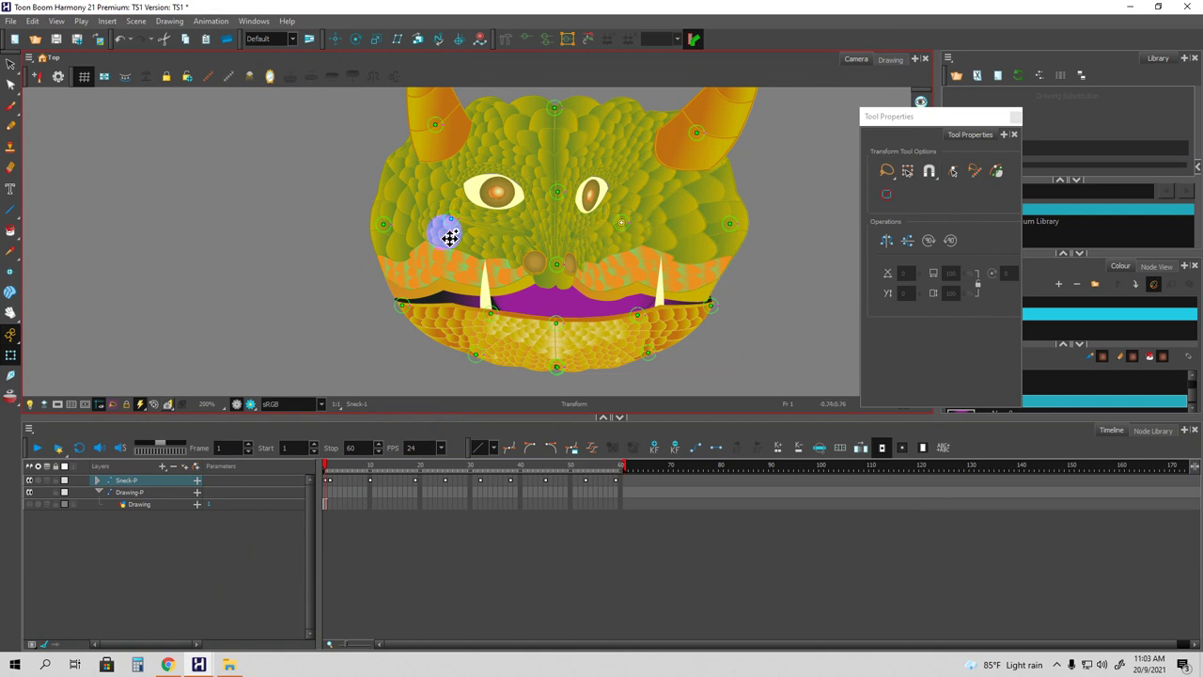
click(621, 223)
drag(621, 223, 634, 220)
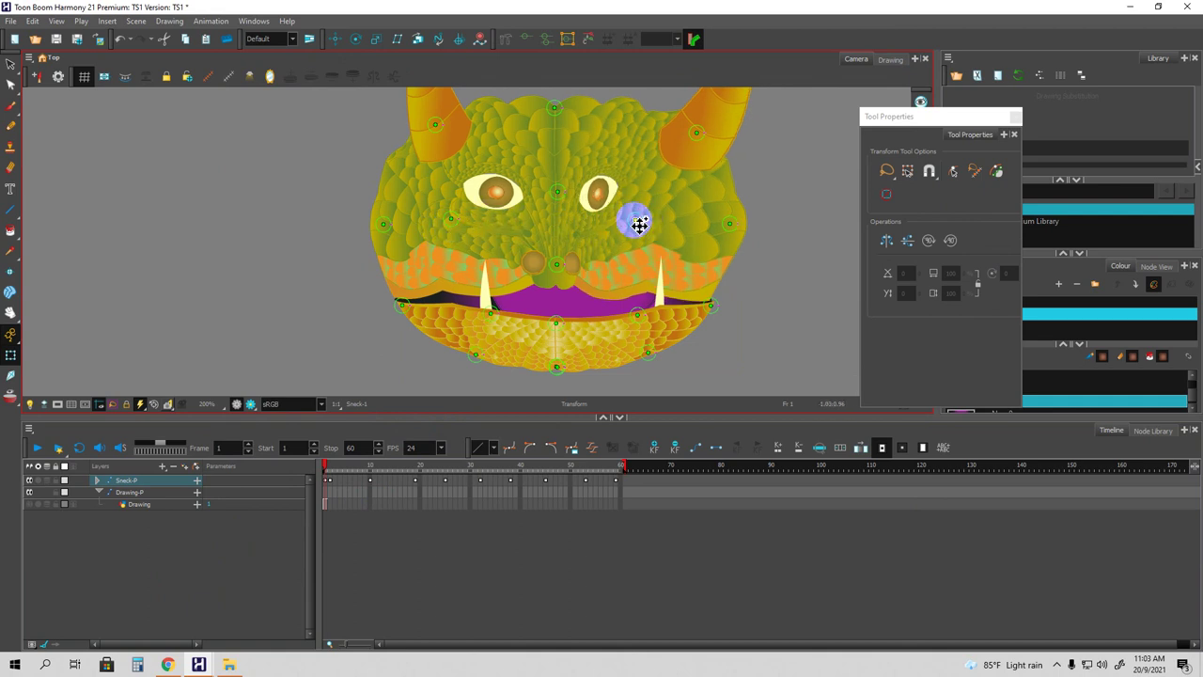
click(442, 221)
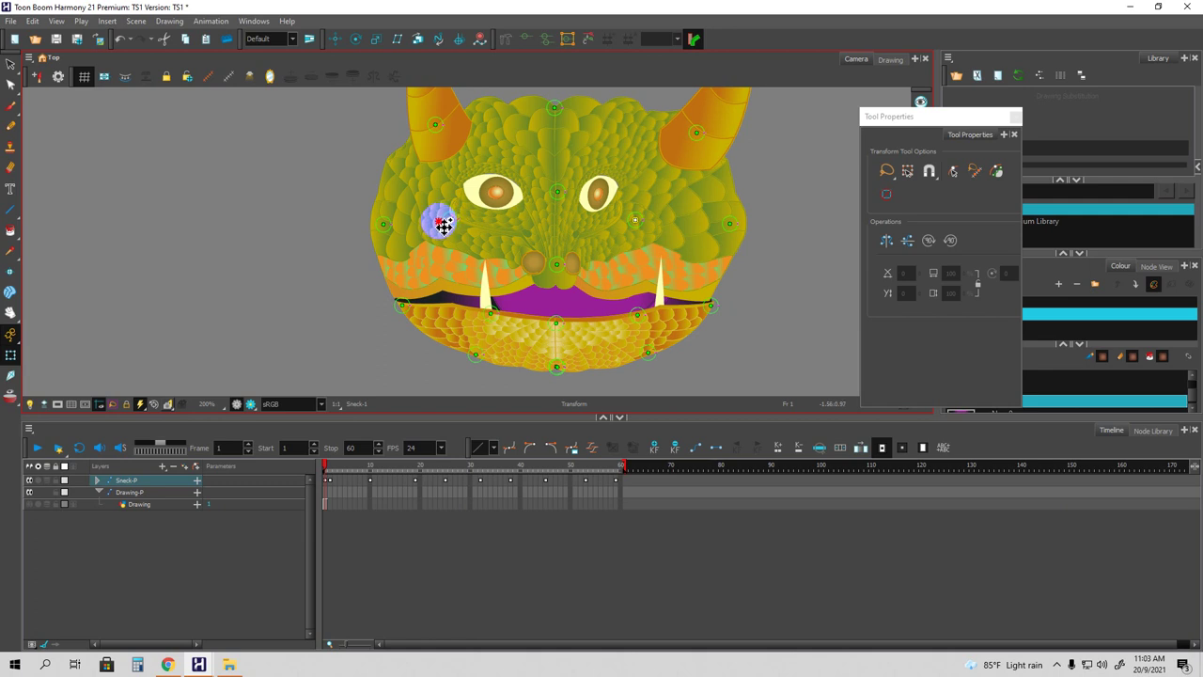
click(440, 222)
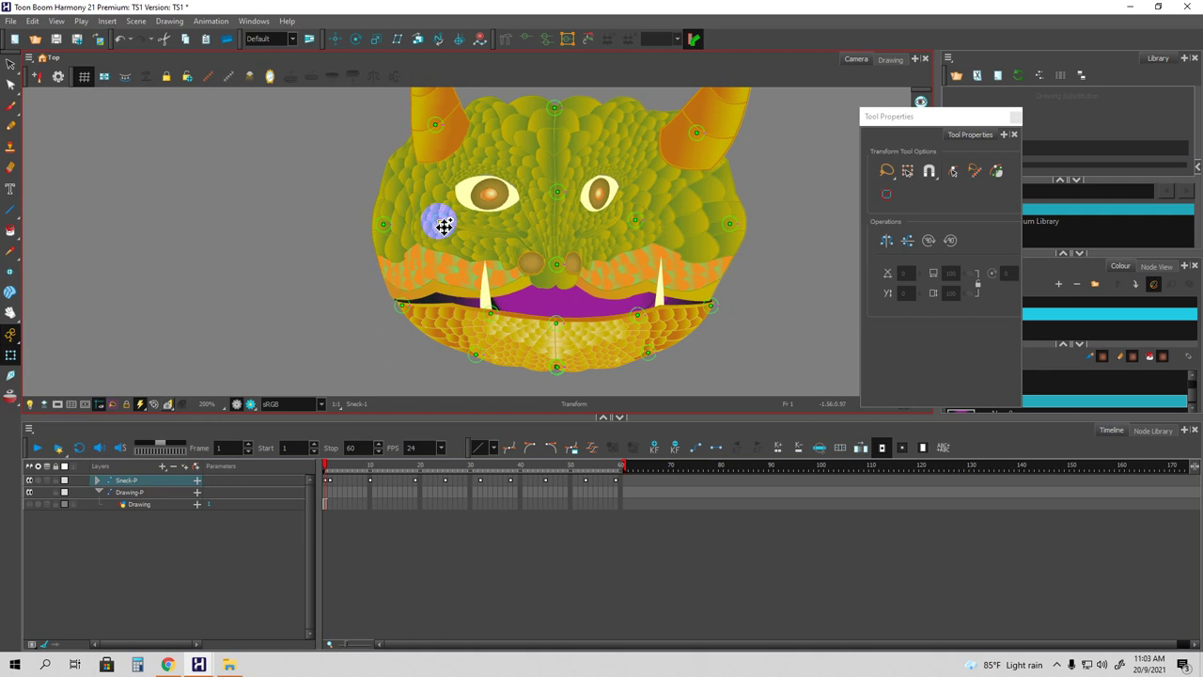
At frame 1, shift the nose and centre lower-lip deformation points left, and nudge the right horn's point inward.
click(538, 265)
drag(540, 269, 541, 270)
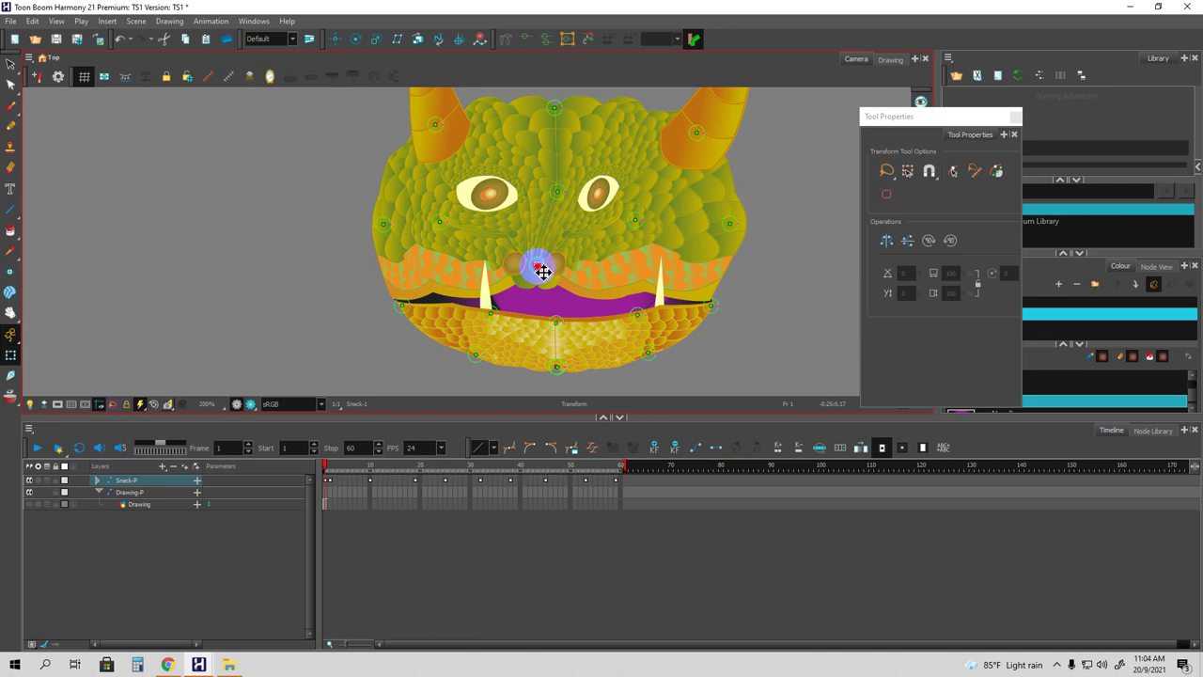
click(560, 328)
drag(559, 326, 551, 321)
key(ctrl+s)
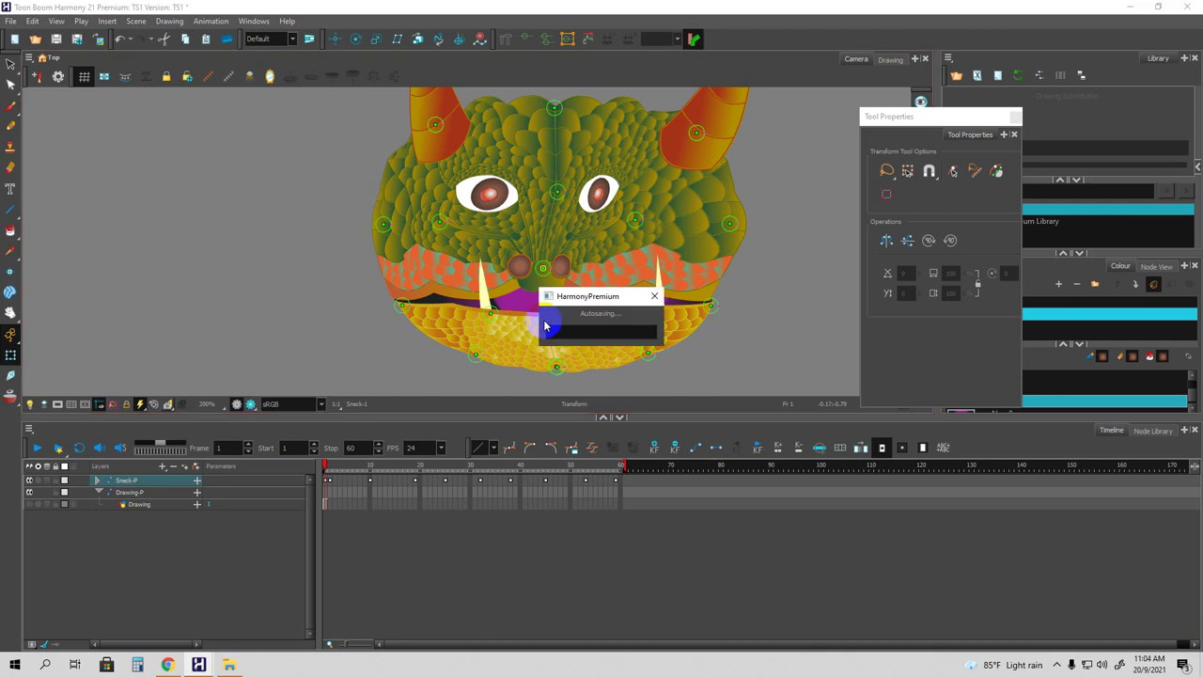
click(556, 267)
drag(556, 269, 536, 269)
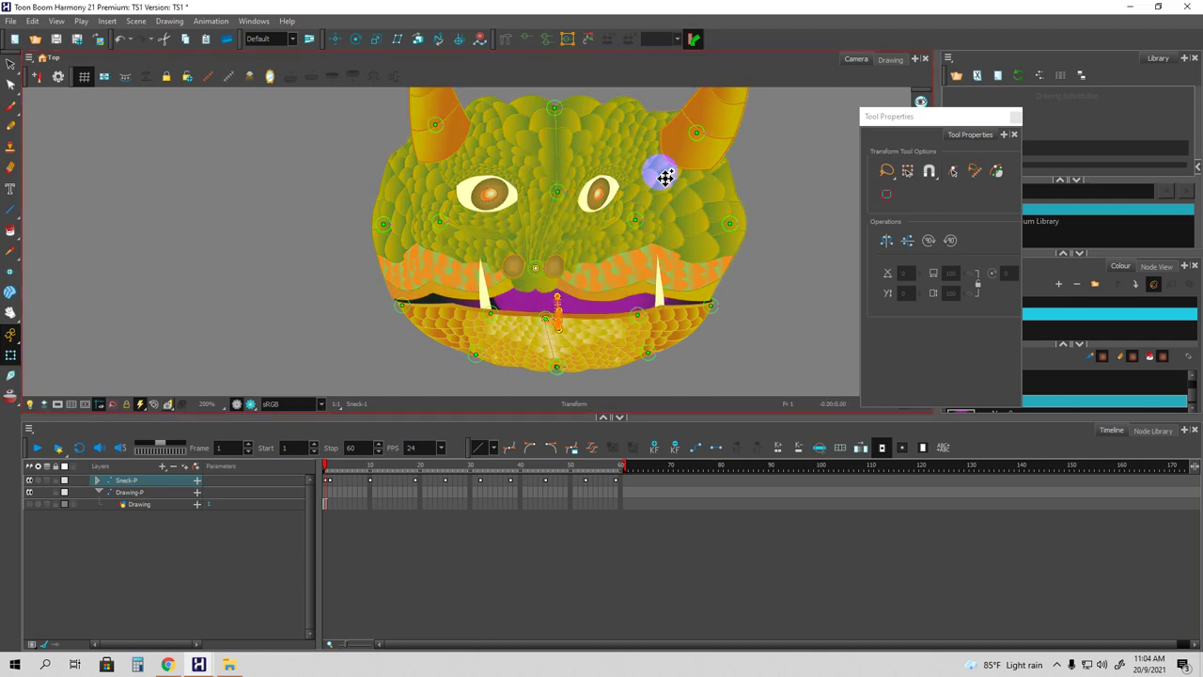
mouse_move(697, 138)
mouse_down()
mouse_move(687, 141)
mouse_move(696, 130)
mouse_up()
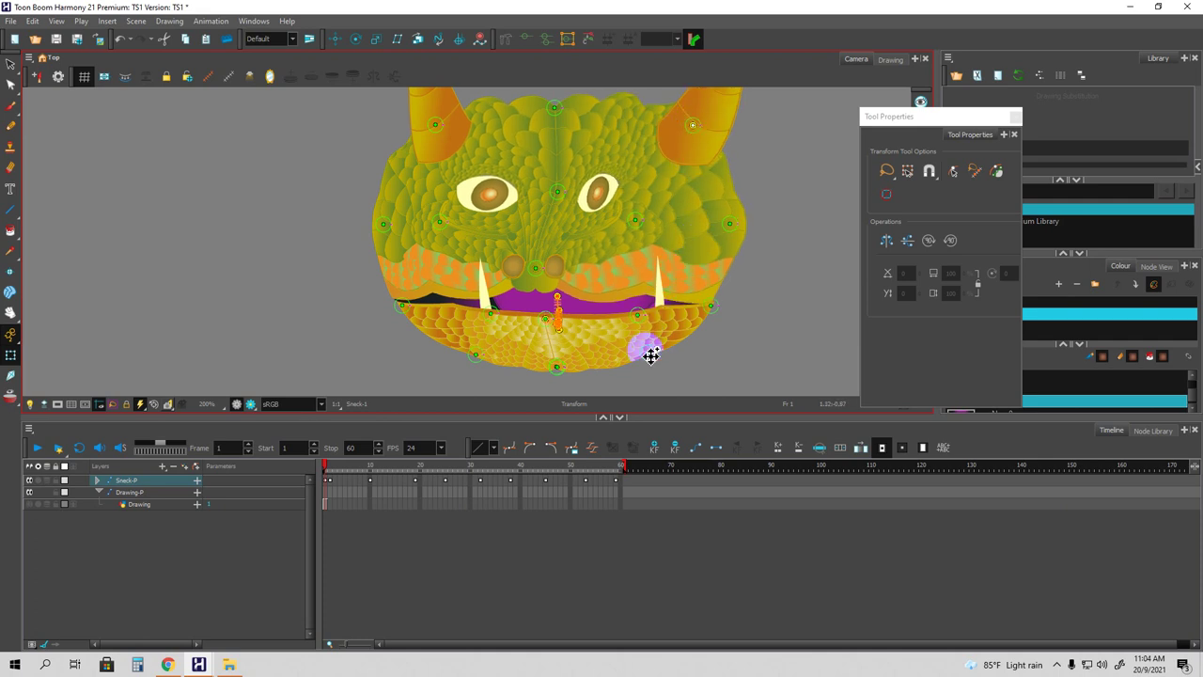
Shift the right mouth corner, the three lower-lip points, the left cheek point and the point between the eyes left at frame 1.
click(700, 306)
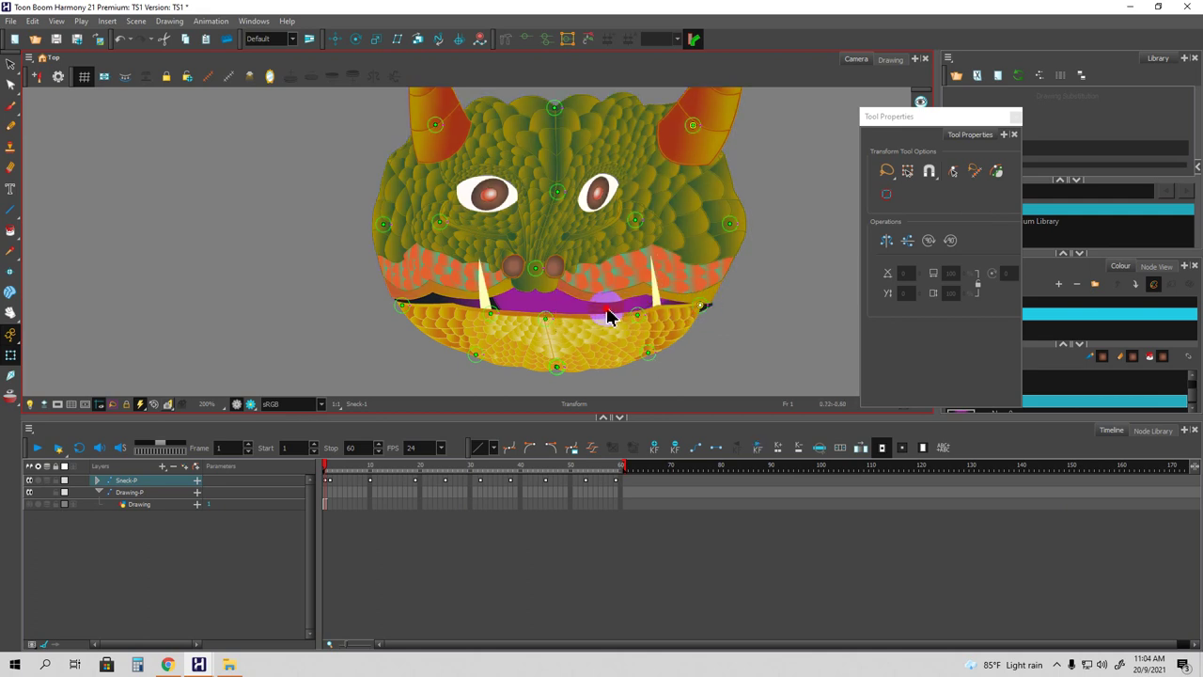
click(635, 314)
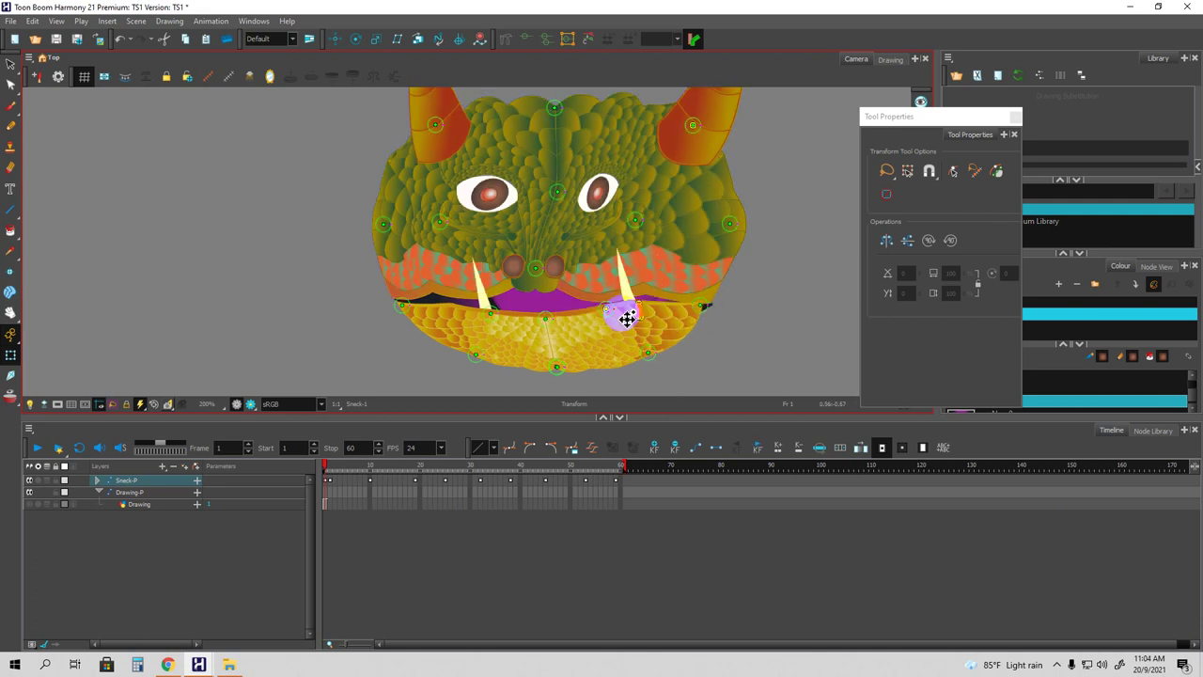
click(537, 317)
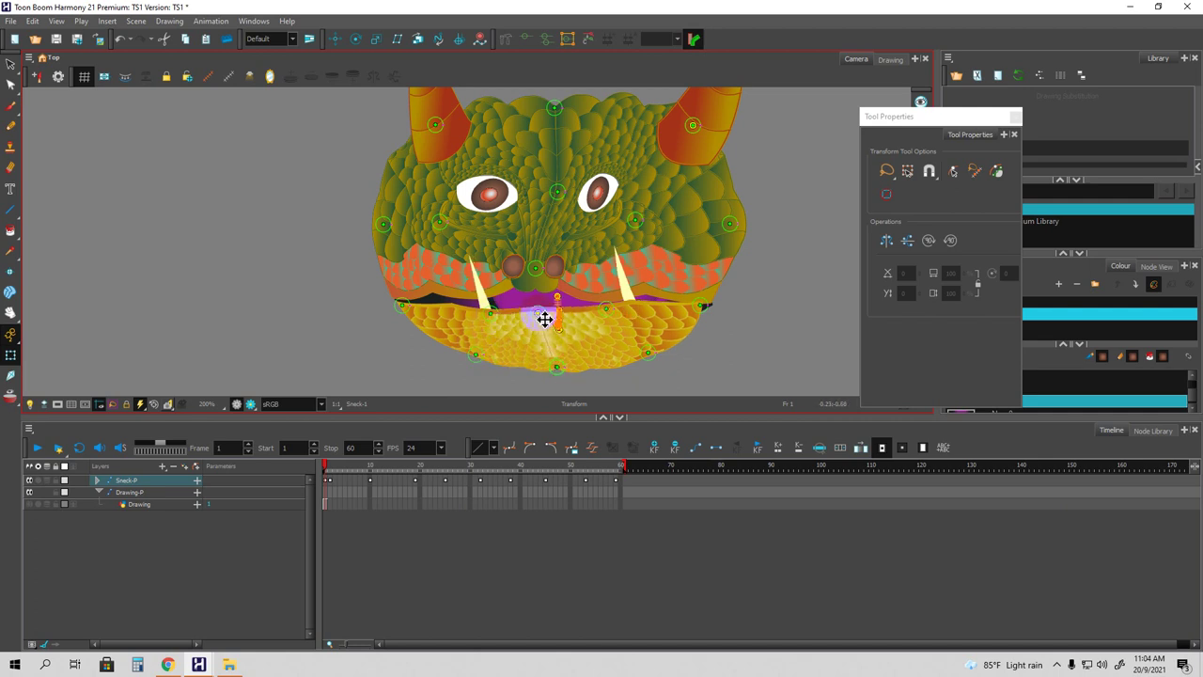
click(484, 316)
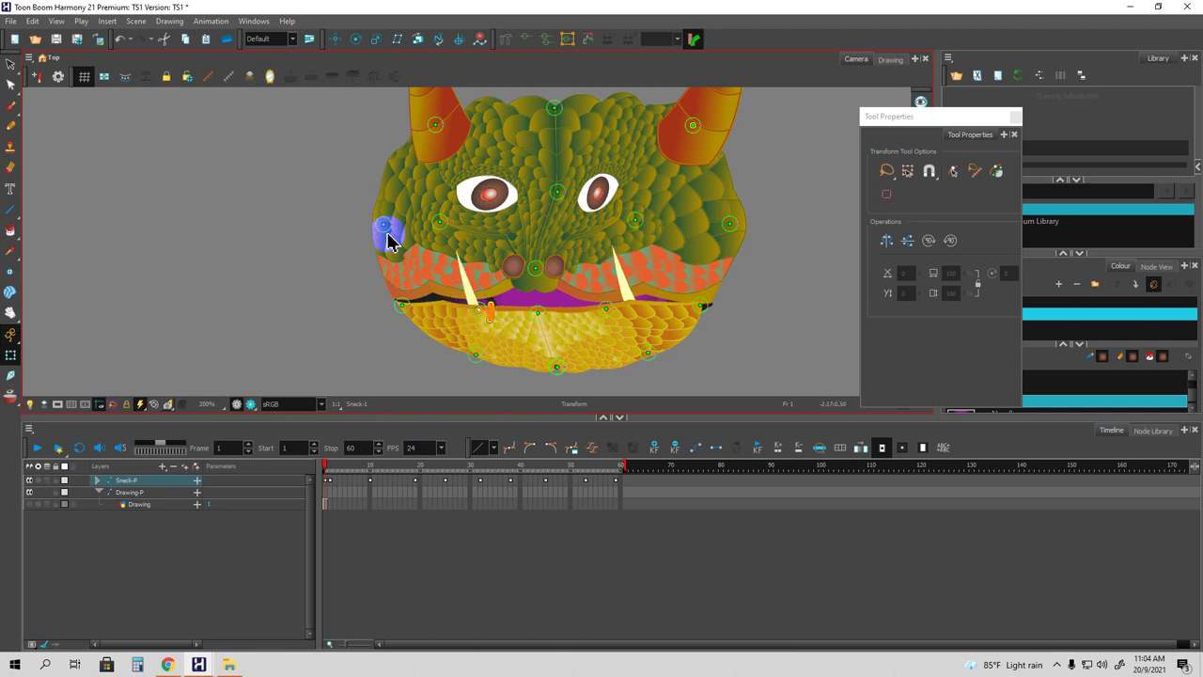
click(441, 226)
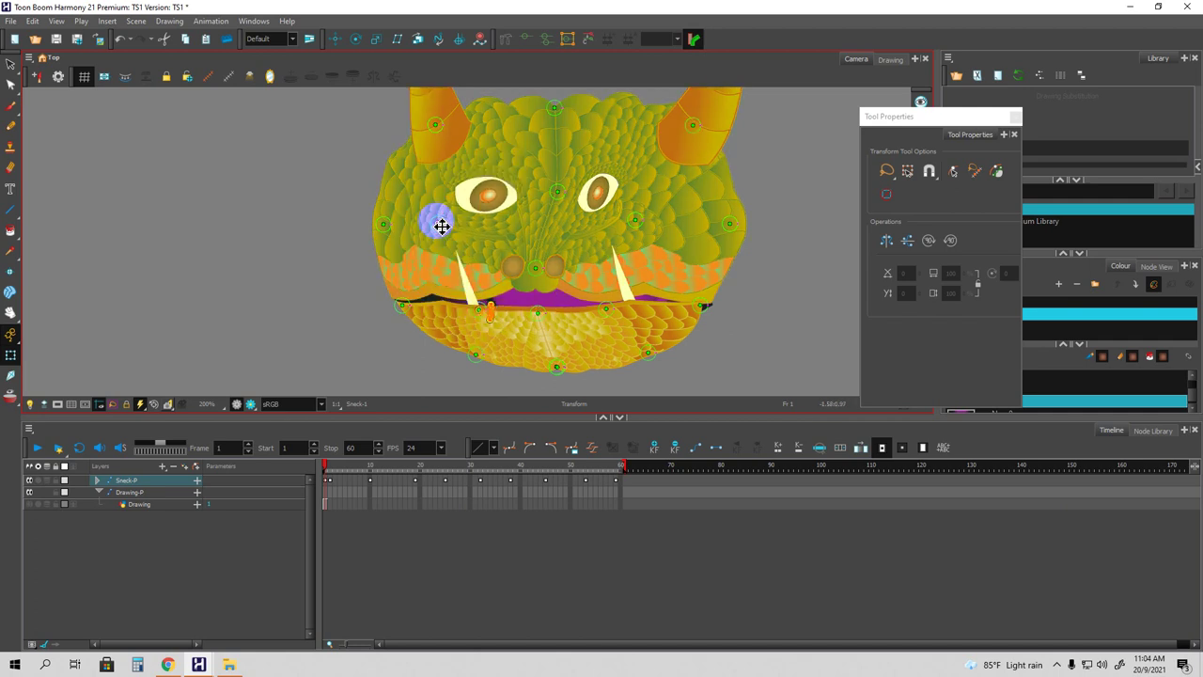
click(549, 196)
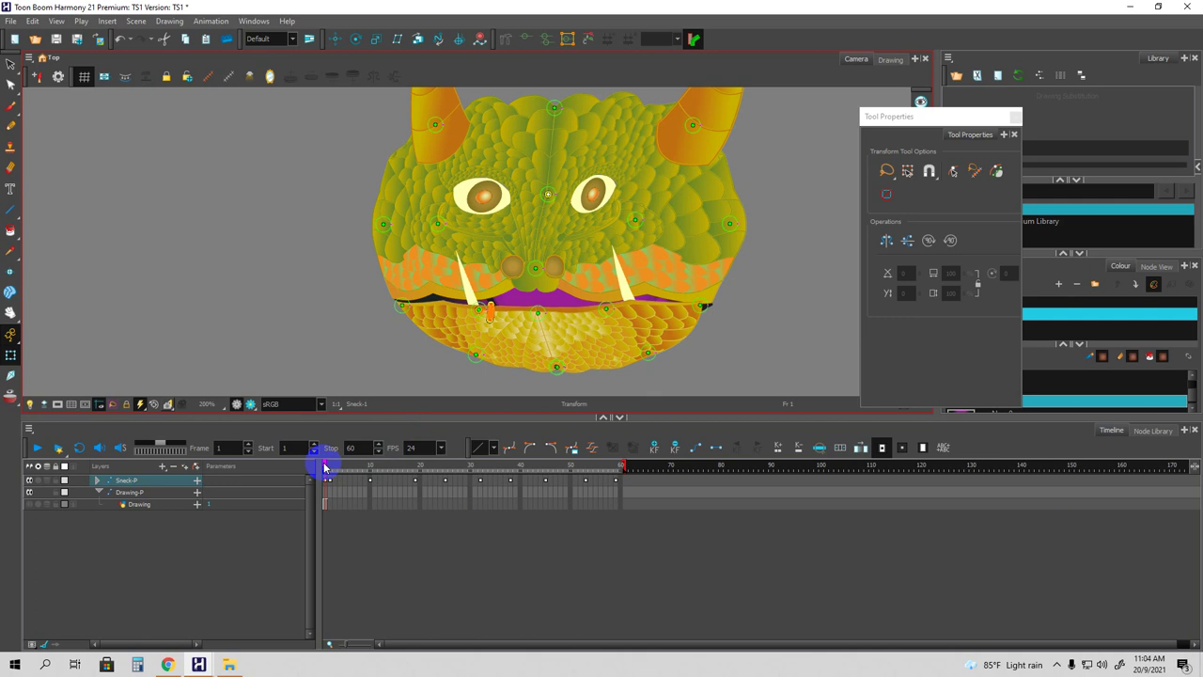
At frame 10, pose the lower jaw by moving its lip and chin deformation points left and the left jaw point outward.
drag(326, 467, 368, 473)
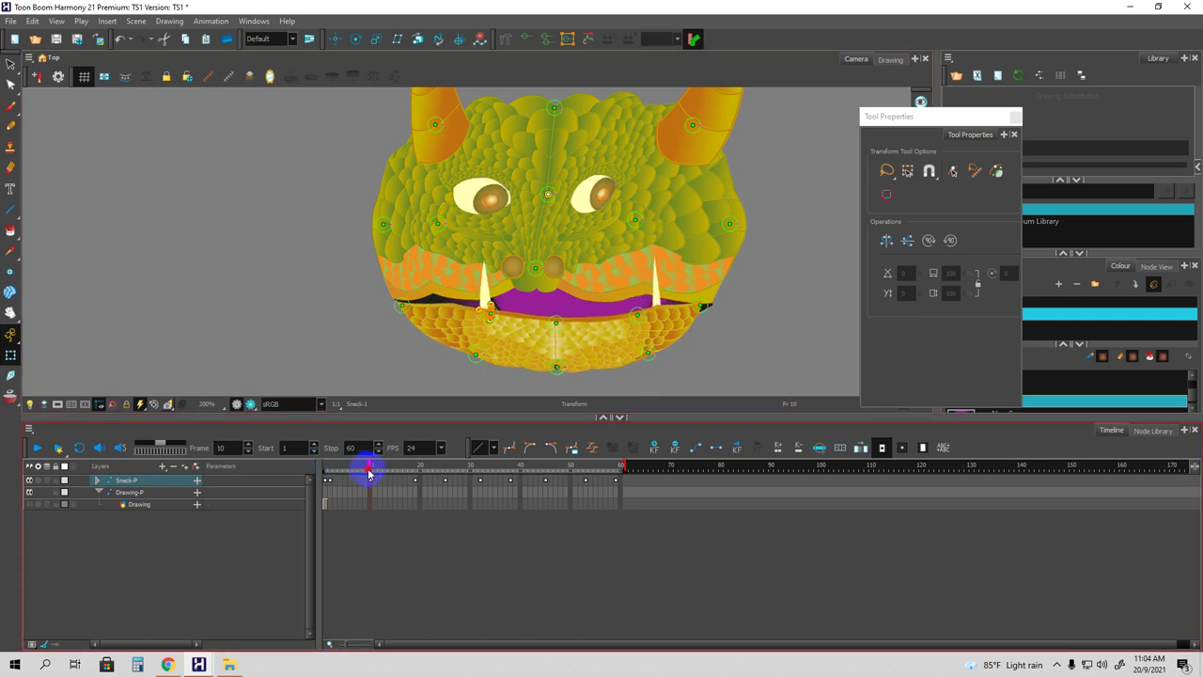
click(476, 356)
click(476, 358)
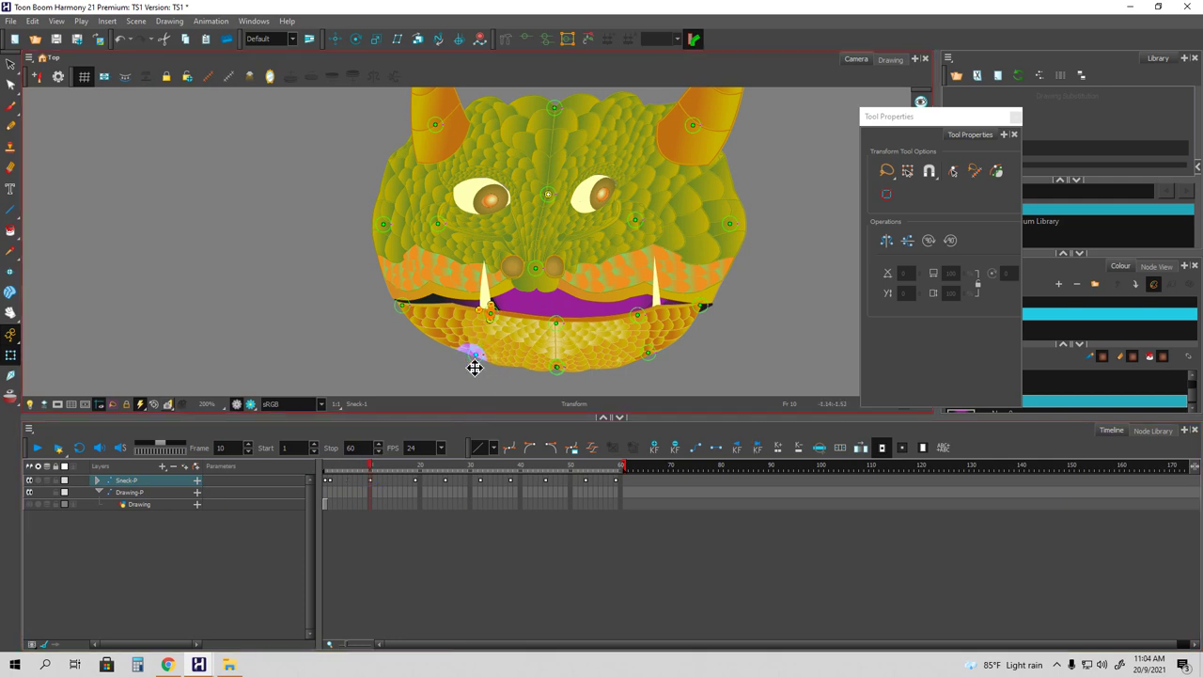
drag(477, 357, 471, 364)
drag(493, 321, 477, 326)
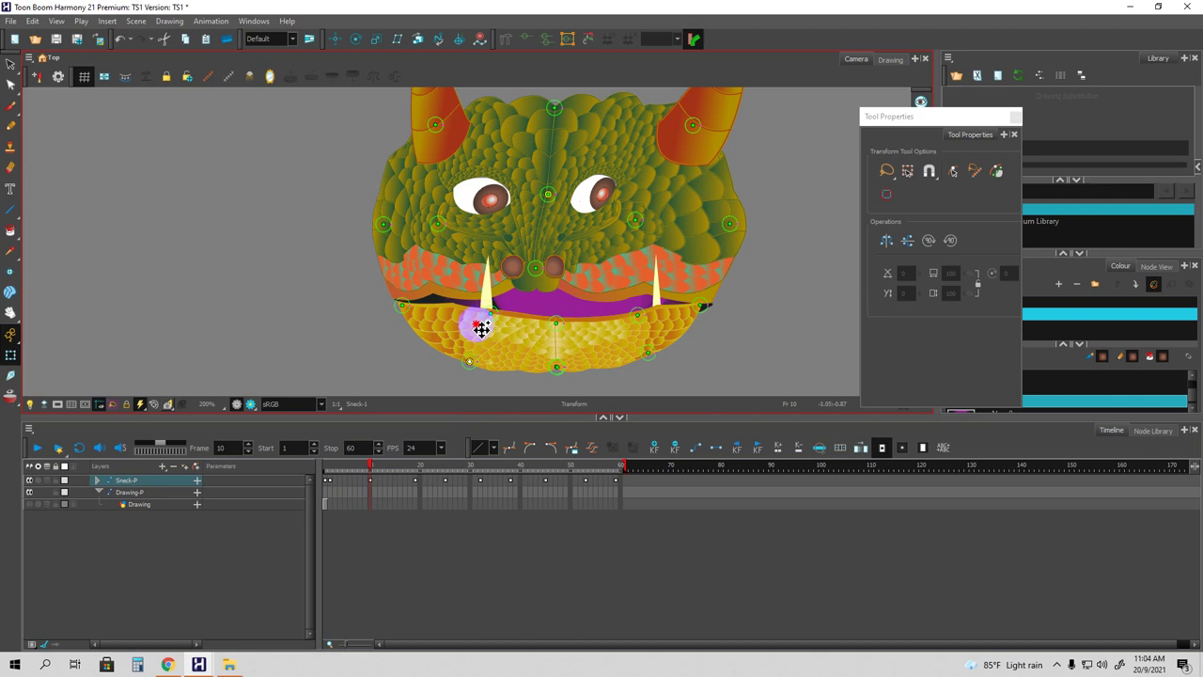
click(556, 326)
drag(556, 325, 537, 368)
drag(638, 314, 607, 319)
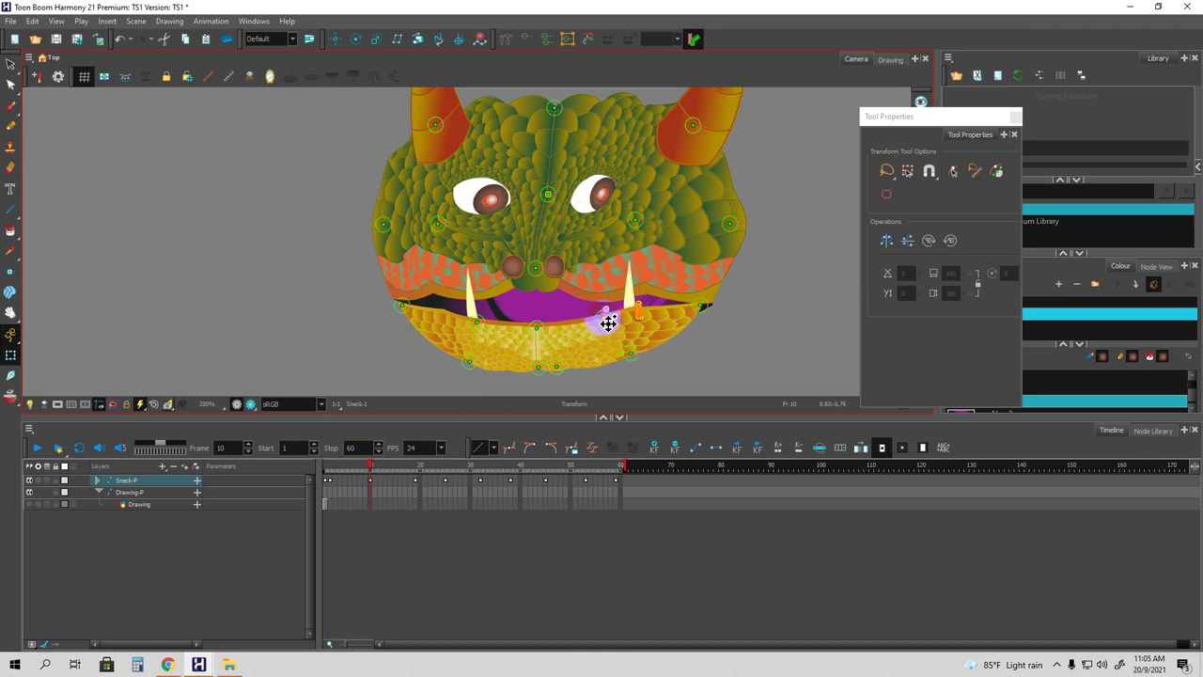
click(537, 329)
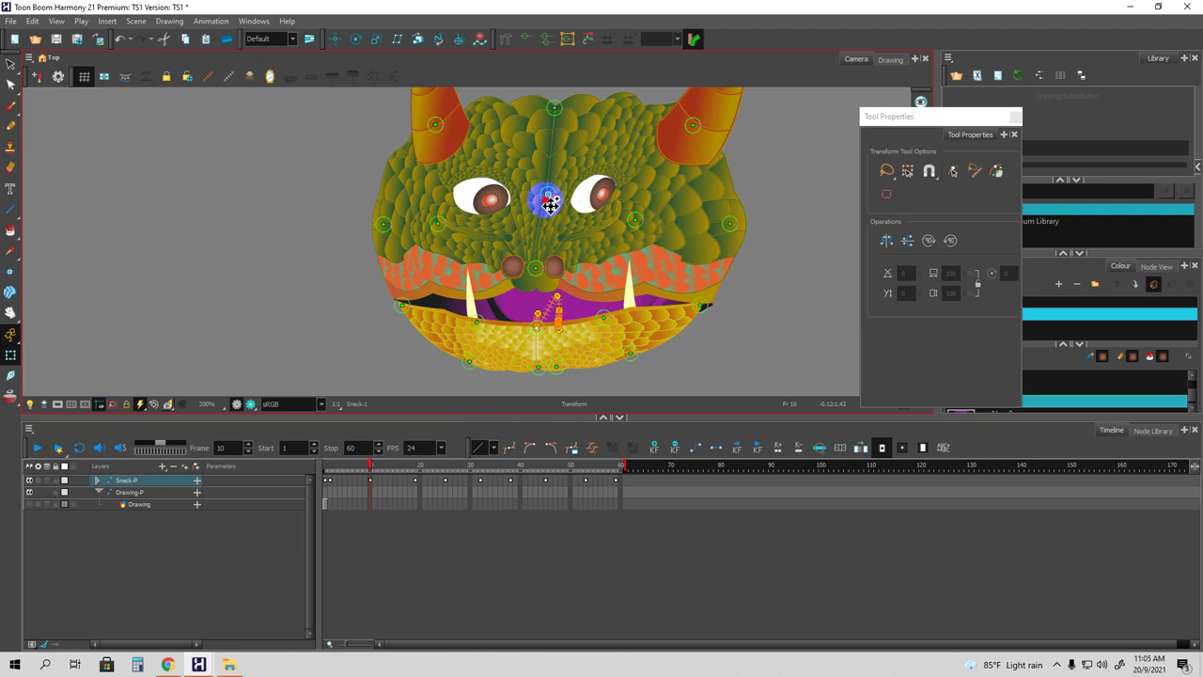
Lower the deformation point between the eyes at frame 10 and shift both pupils left within the eyes.
drag(550, 201, 547, 217)
click(490, 214)
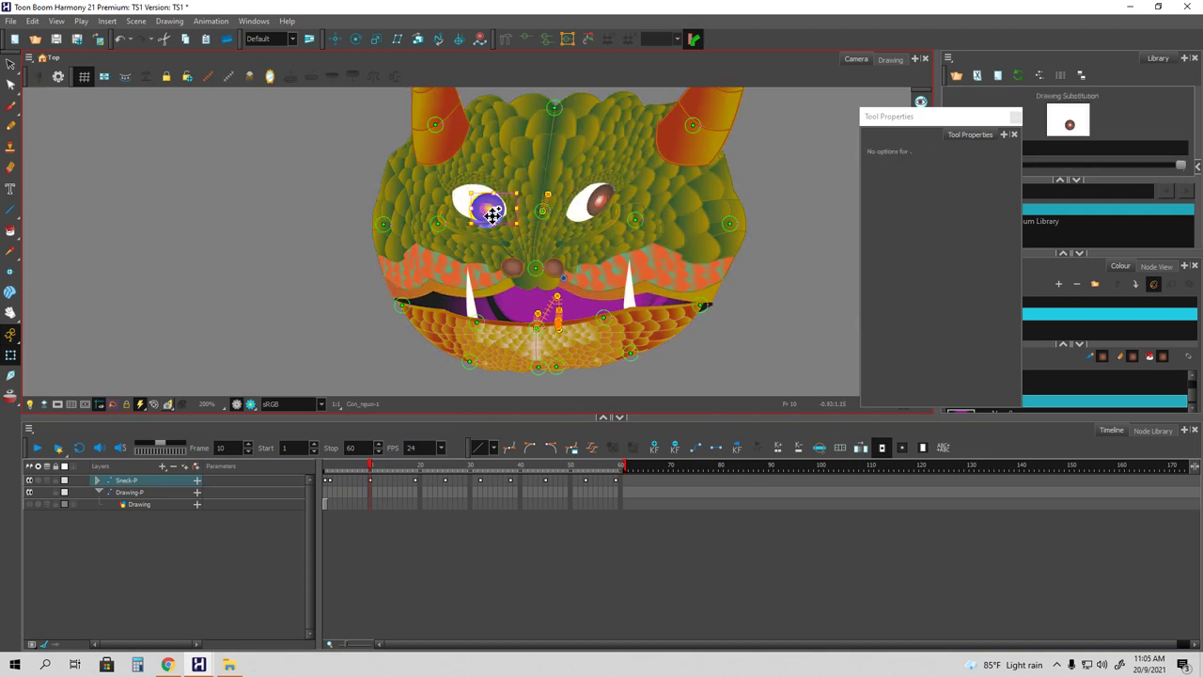
drag(503, 214, 487, 202)
click(598, 209)
drag(600, 212, 589, 210)
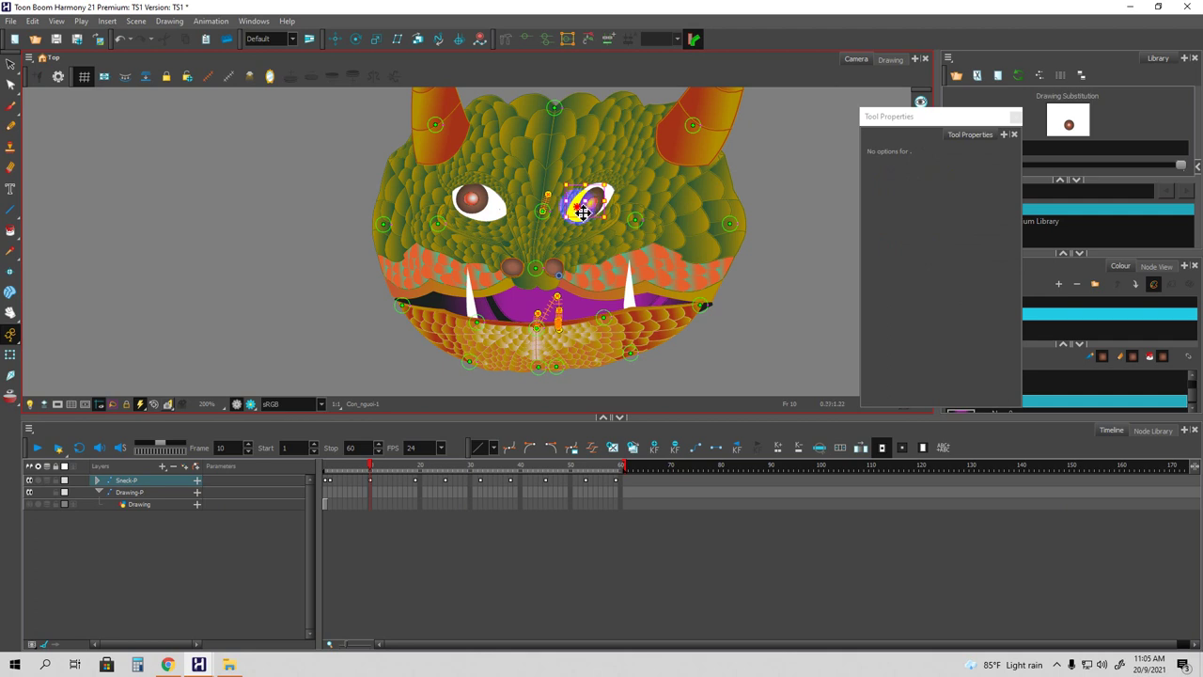
drag(583, 214, 580, 213)
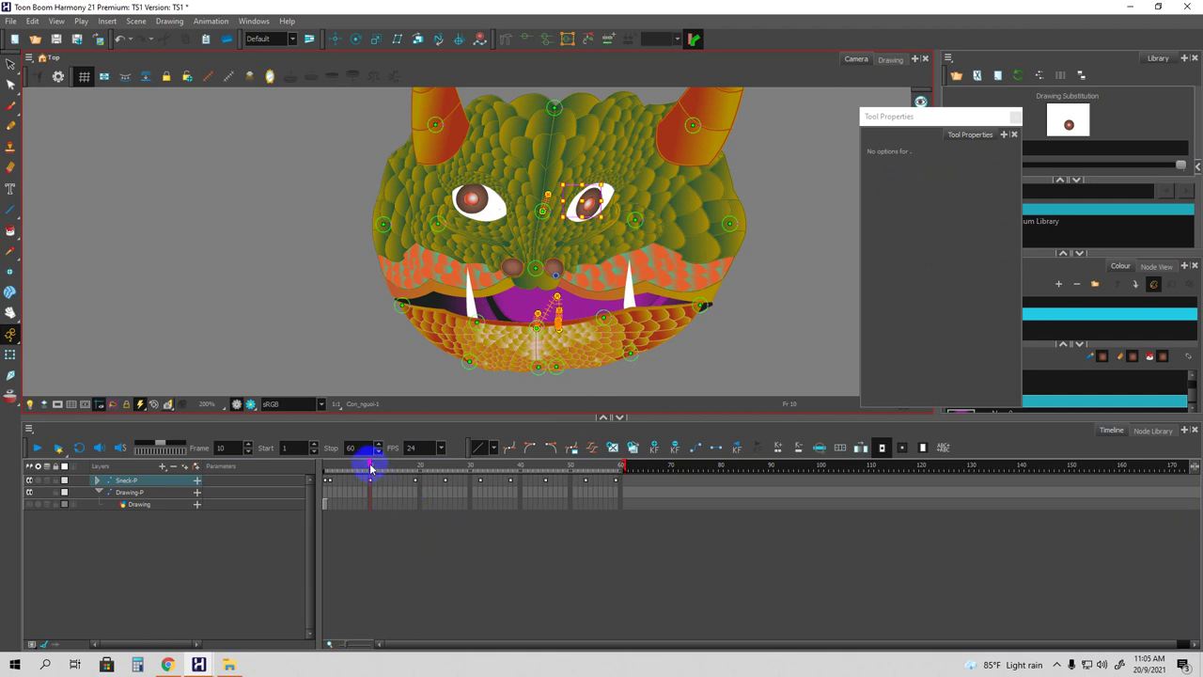
At frame 19, raise the deformation points between the eyes, at the nose and along the centre and left lower lip.
drag(371, 468, 417, 475)
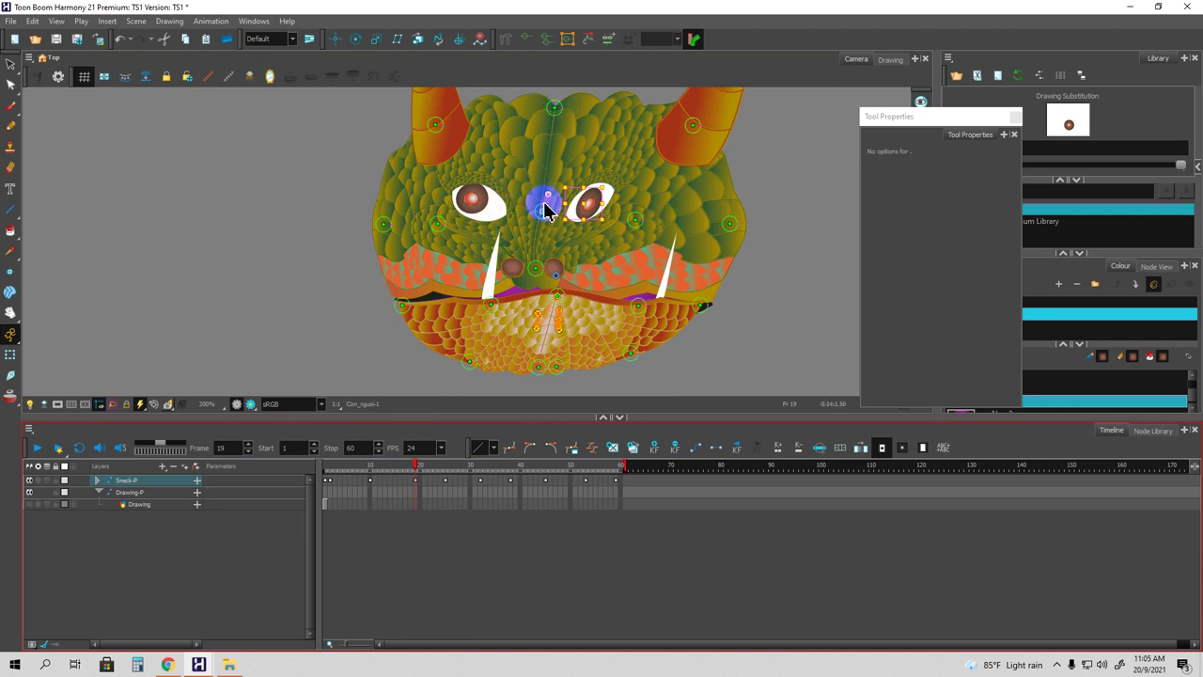
mouse_move(545, 214)
mouse_down()
mouse_move(549, 174)
mouse_move(532, 219)
mouse_move(535, 271)
mouse_move(533, 234)
mouse_up()
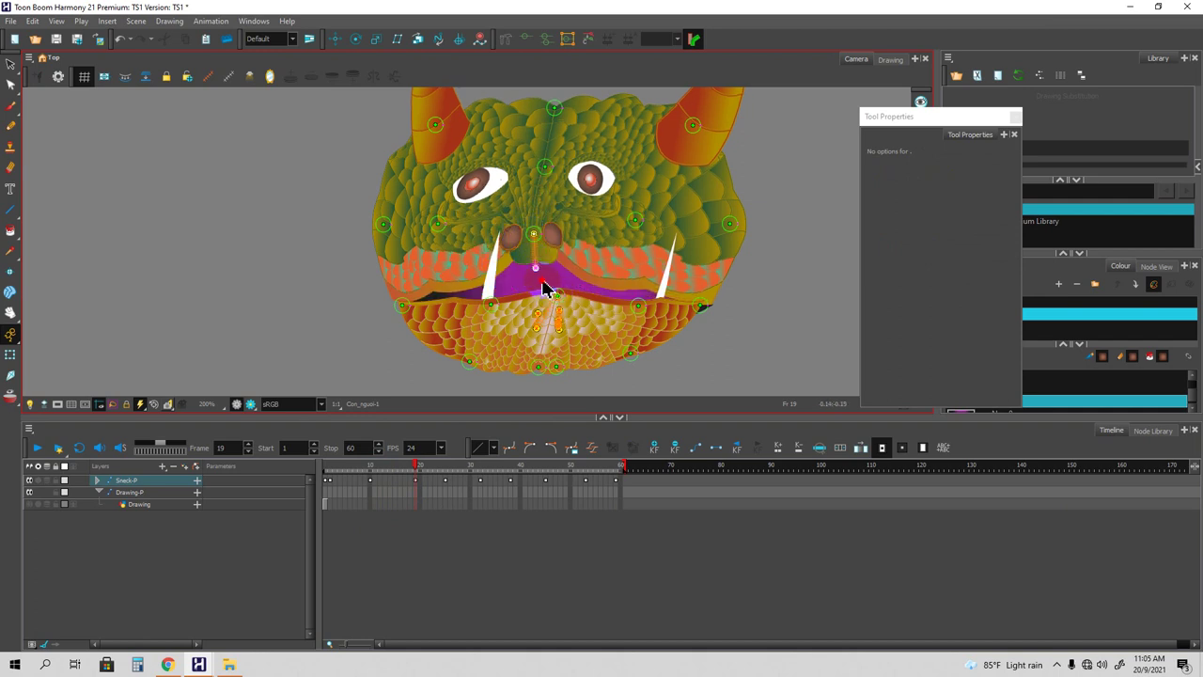
drag(537, 281, 495, 292)
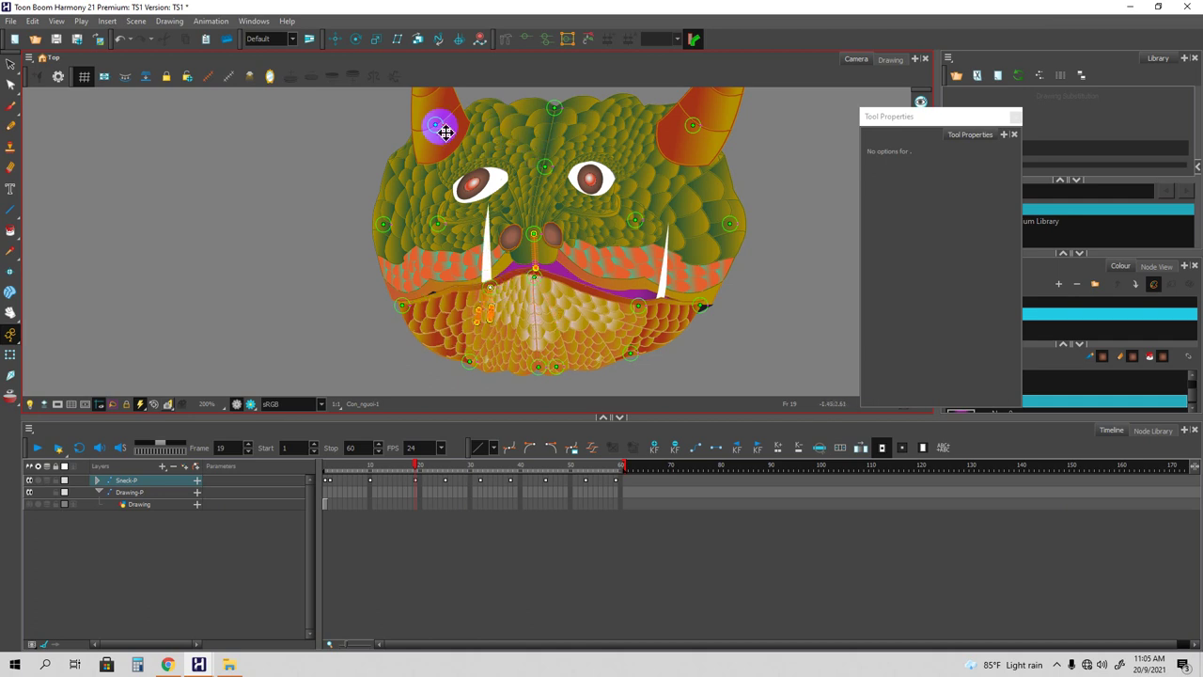
Raise both horn points at frame 19, pull in the sides of the face and adjust both mouth corner points.
drag(437, 129, 434, 113)
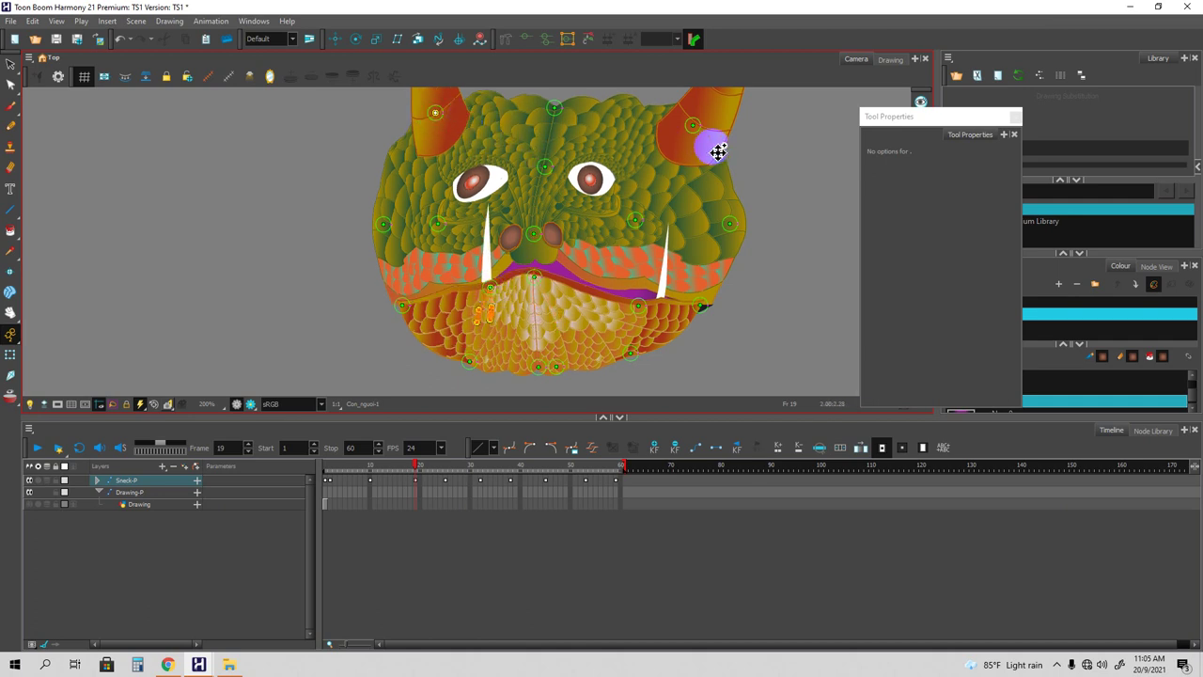
drag(701, 129, 695, 120)
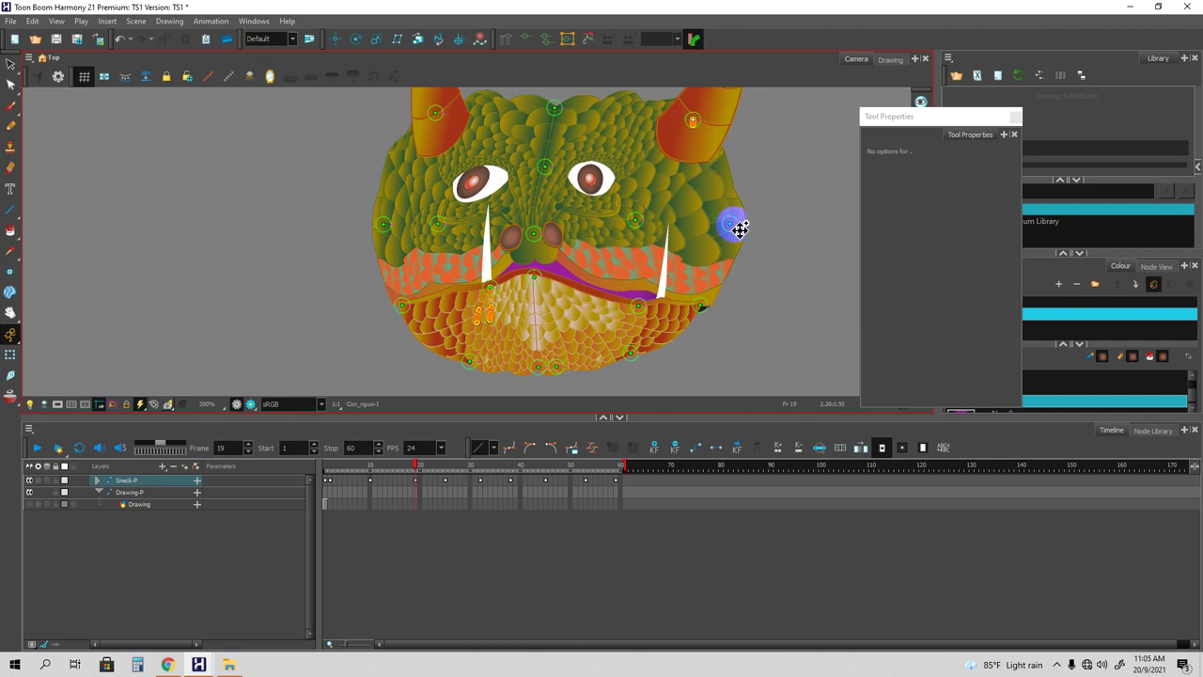
drag(734, 225, 723, 213)
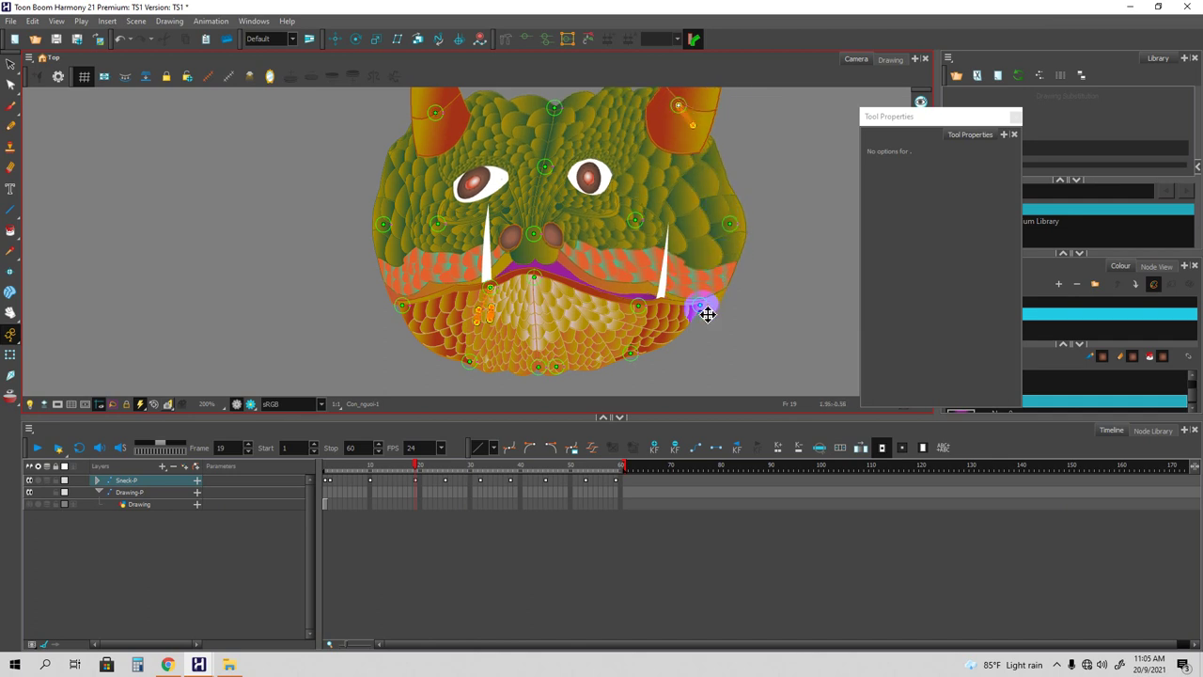
drag(708, 311, 703, 305)
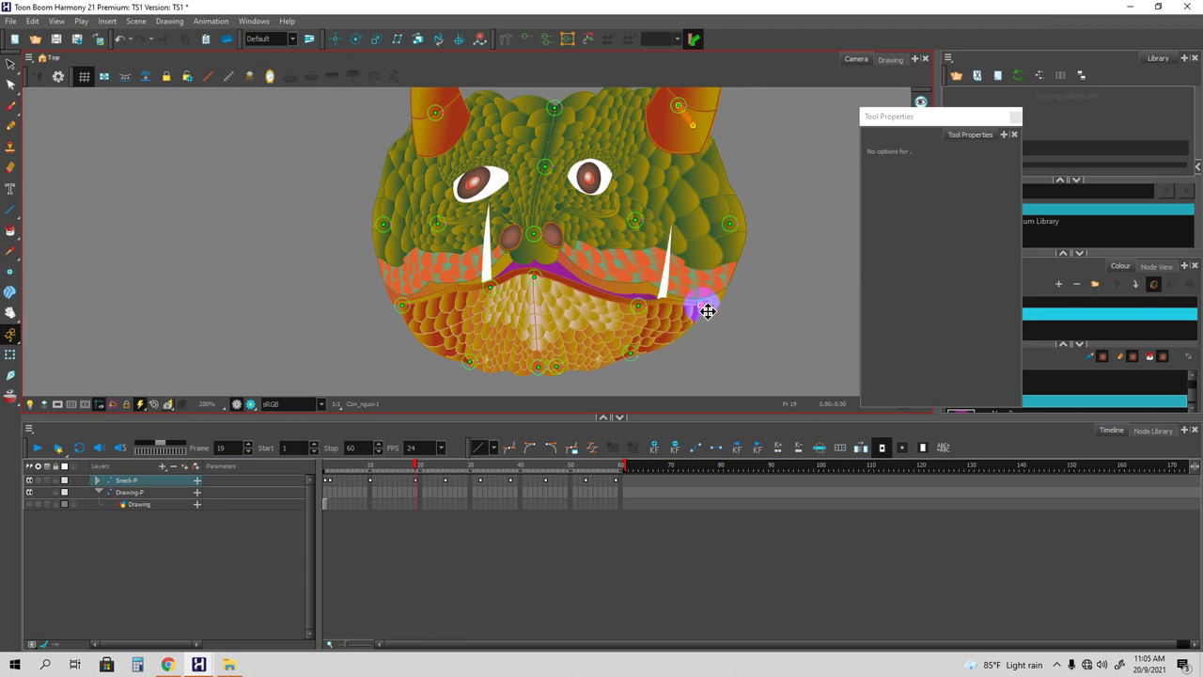
drag(735, 229, 723, 222)
drag(389, 229, 386, 210)
click(402, 301)
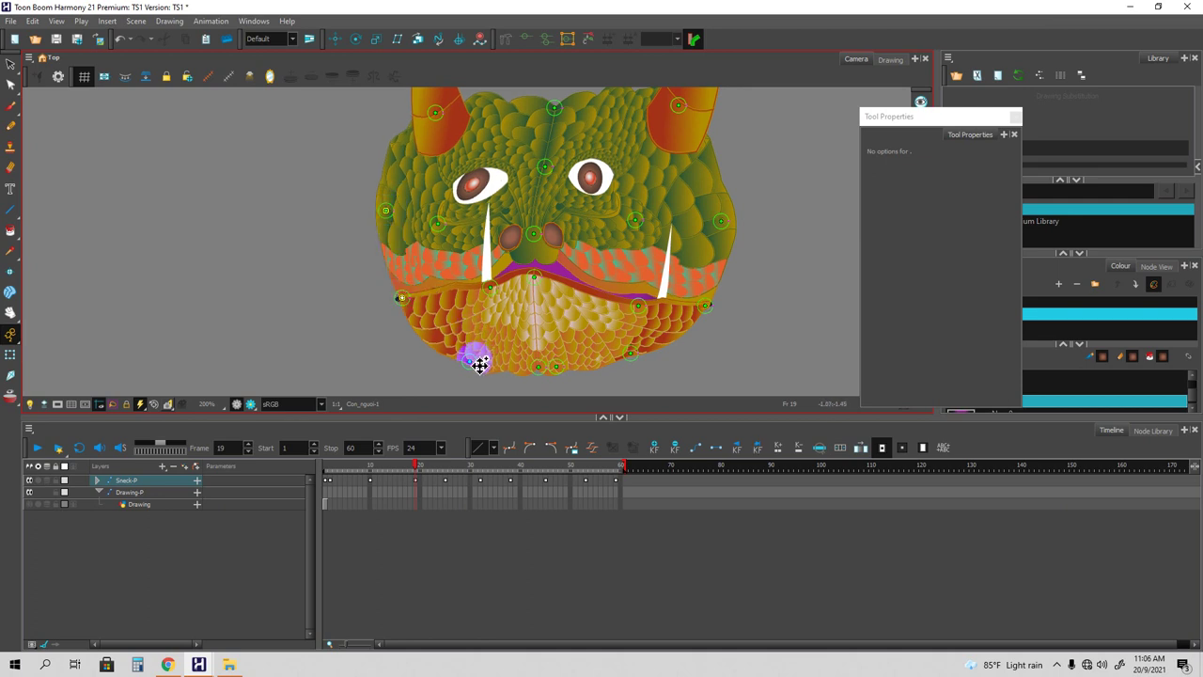
Shift the centre chin point left at frame 19 and move the right lower-lip point up and inward.
drag(542, 370, 522, 371)
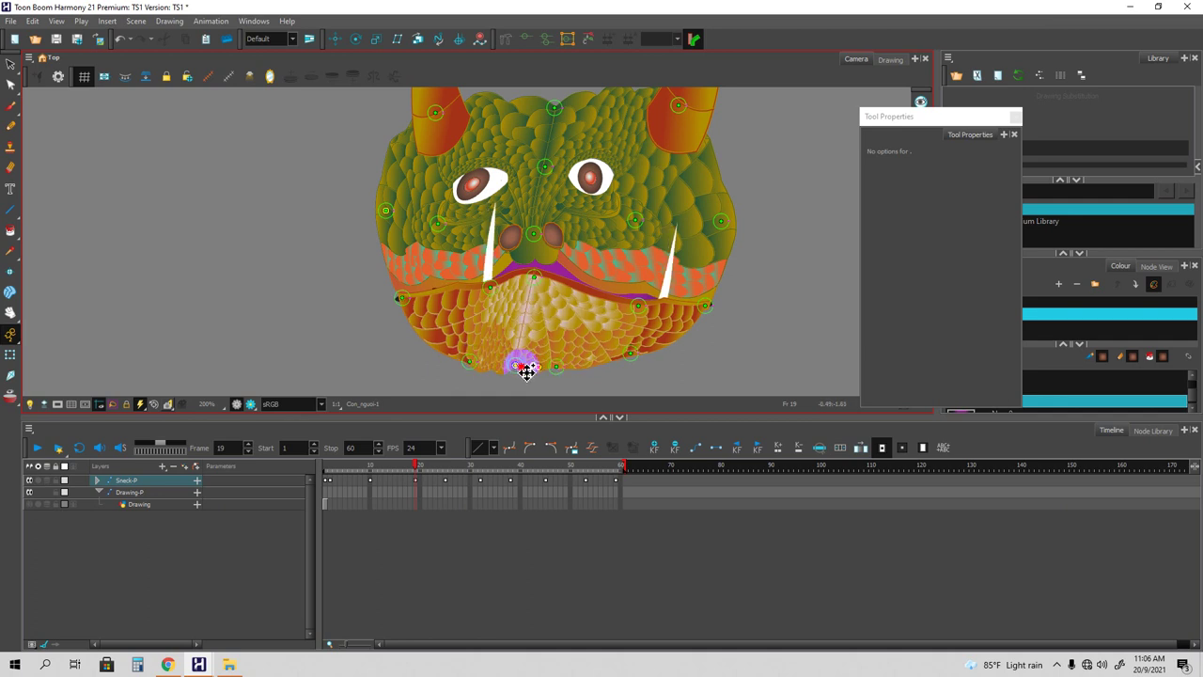
click(416, 467)
mouse_move(415, 467)
mouse_down()
mouse_move(311, 473)
mouse_move(418, 489)
mouse_up()
drag(643, 308, 632, 301)
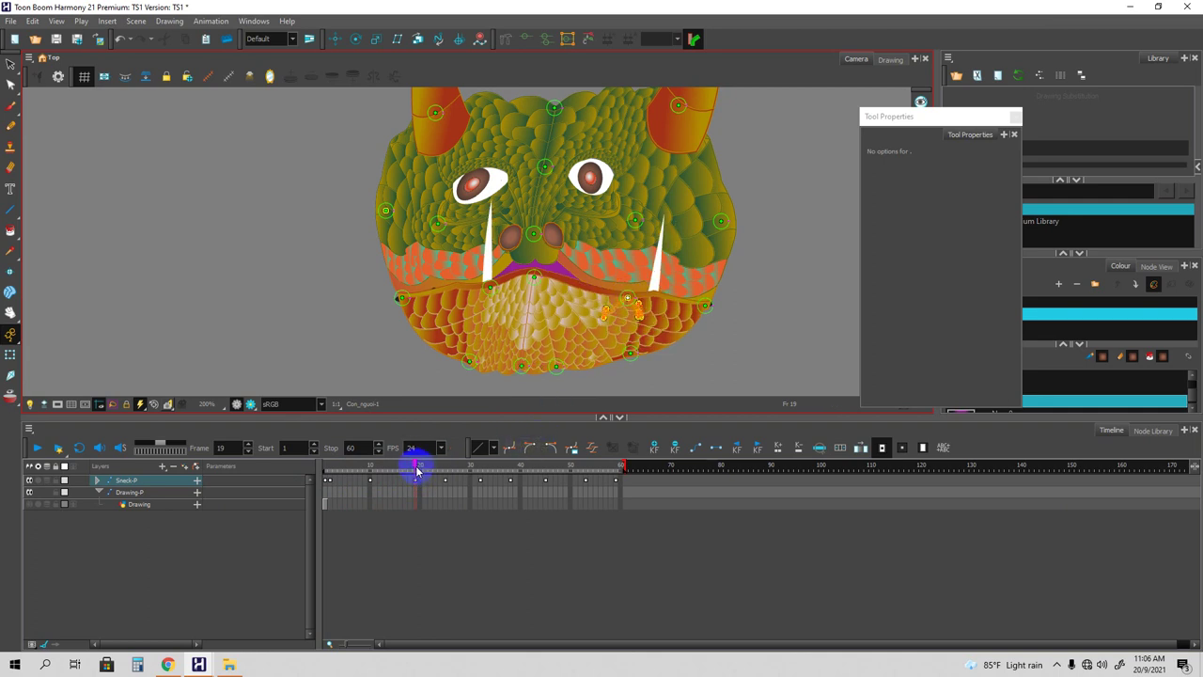
At frame 25, move the nose and between-eyes deformation points down and right, and shift the left cheek point right.
drag(417, 467, 446, 478)
click(535, 237)
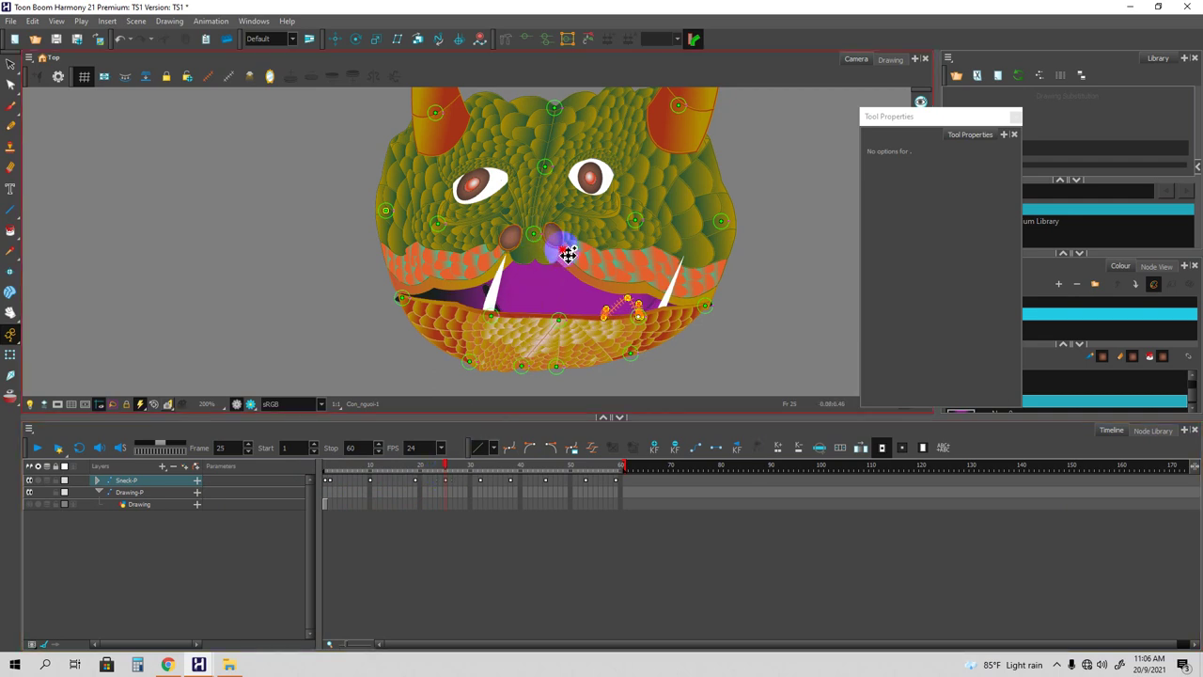
drag(564, 251, 553, 251)
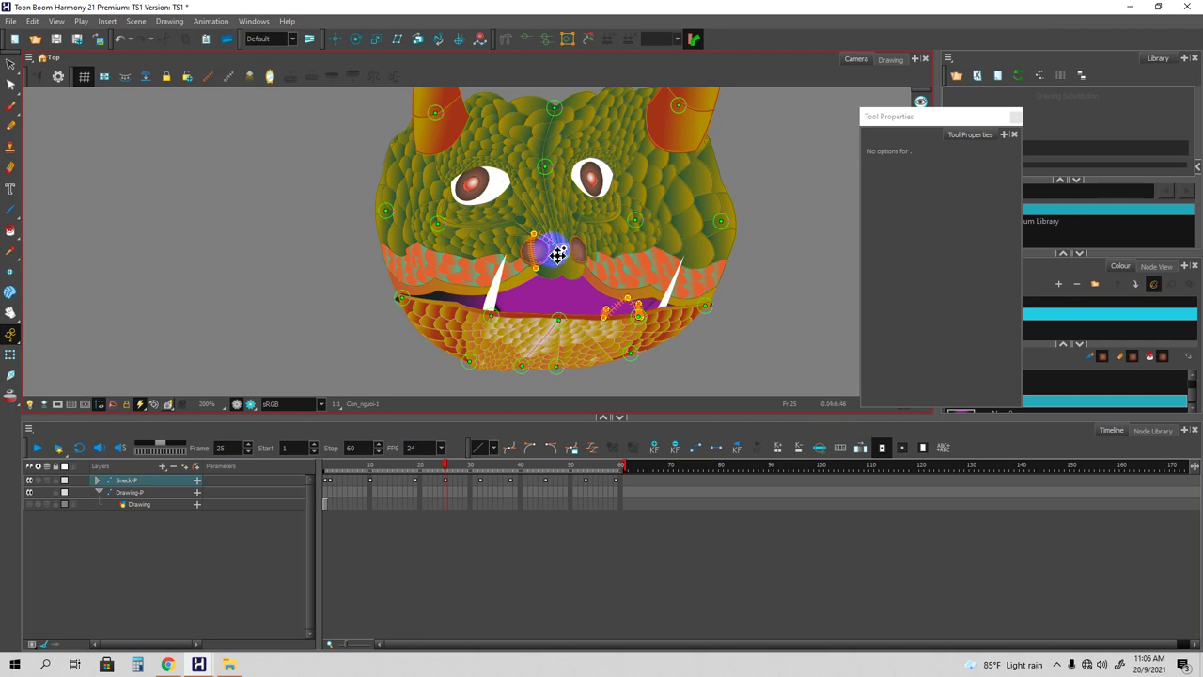
click(556, 178)
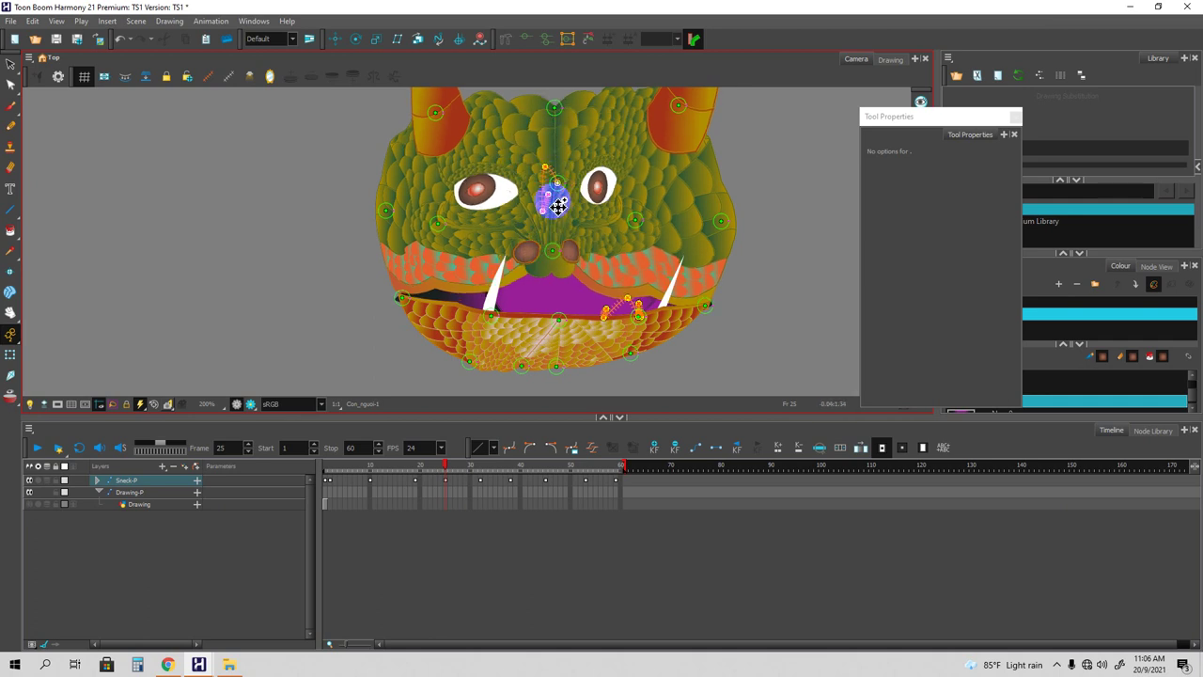
drag(442, 231, 458, 225)
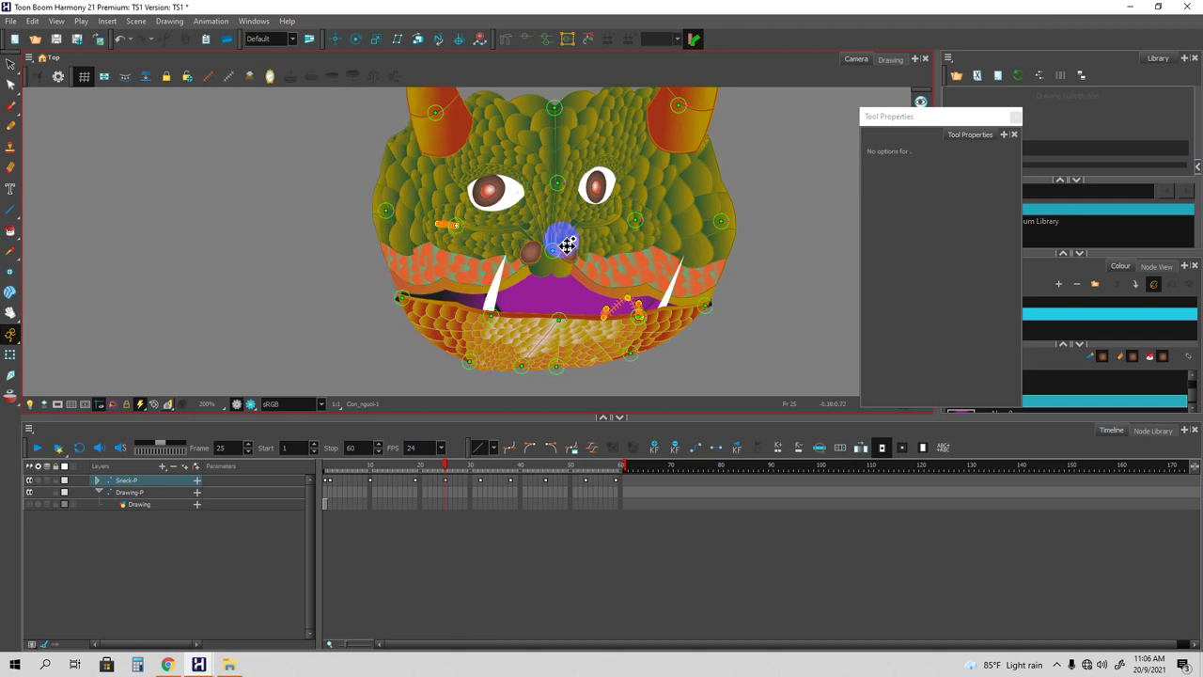
At frame 25, shift the chin point right and the left jaw point outward, and raise the left, centre and right lower-lip points.
click(564, 372)
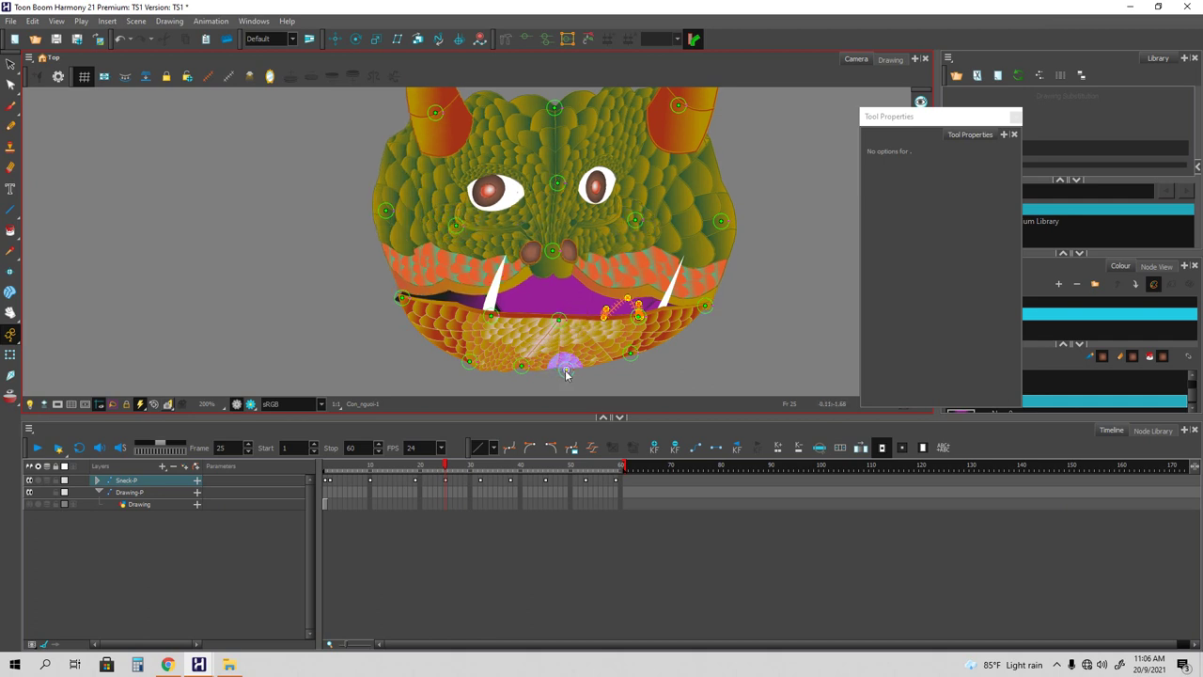
click(466, 356)
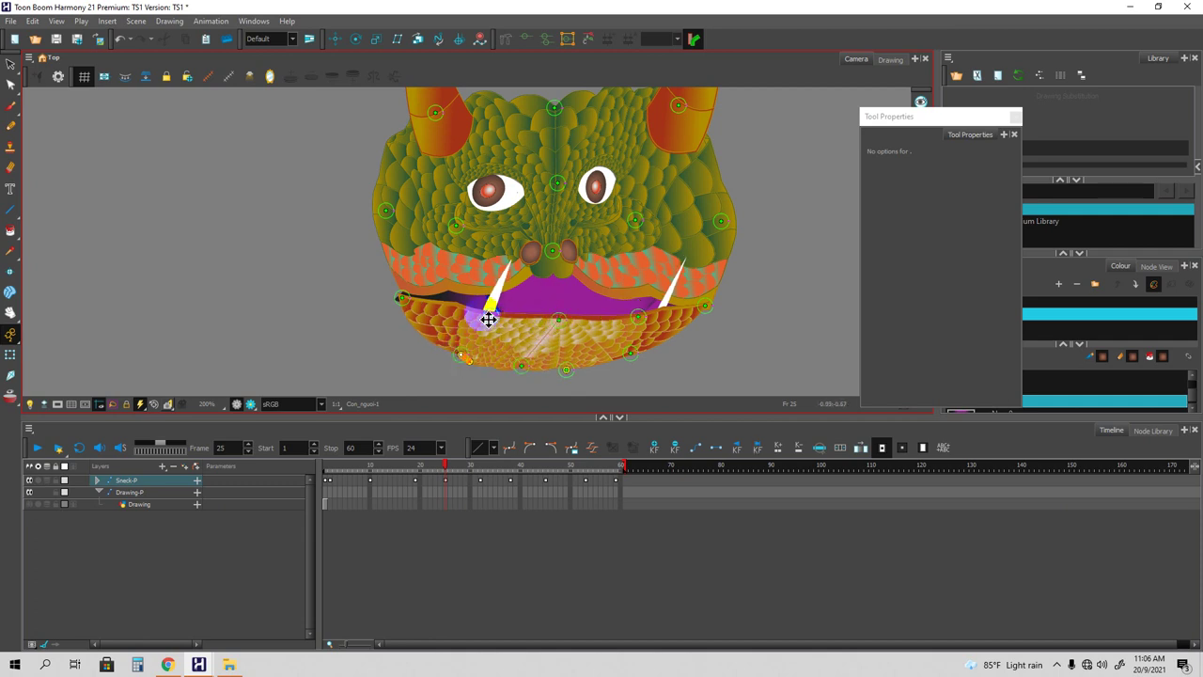
click(484, 316)
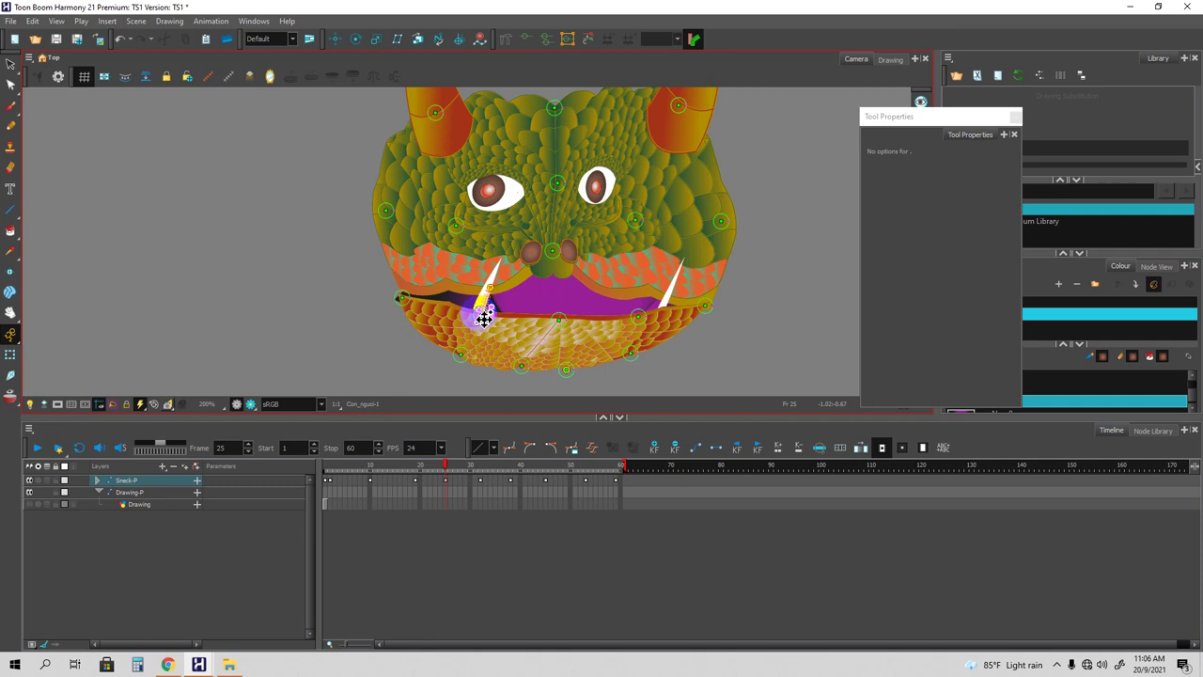
click(559, 309)
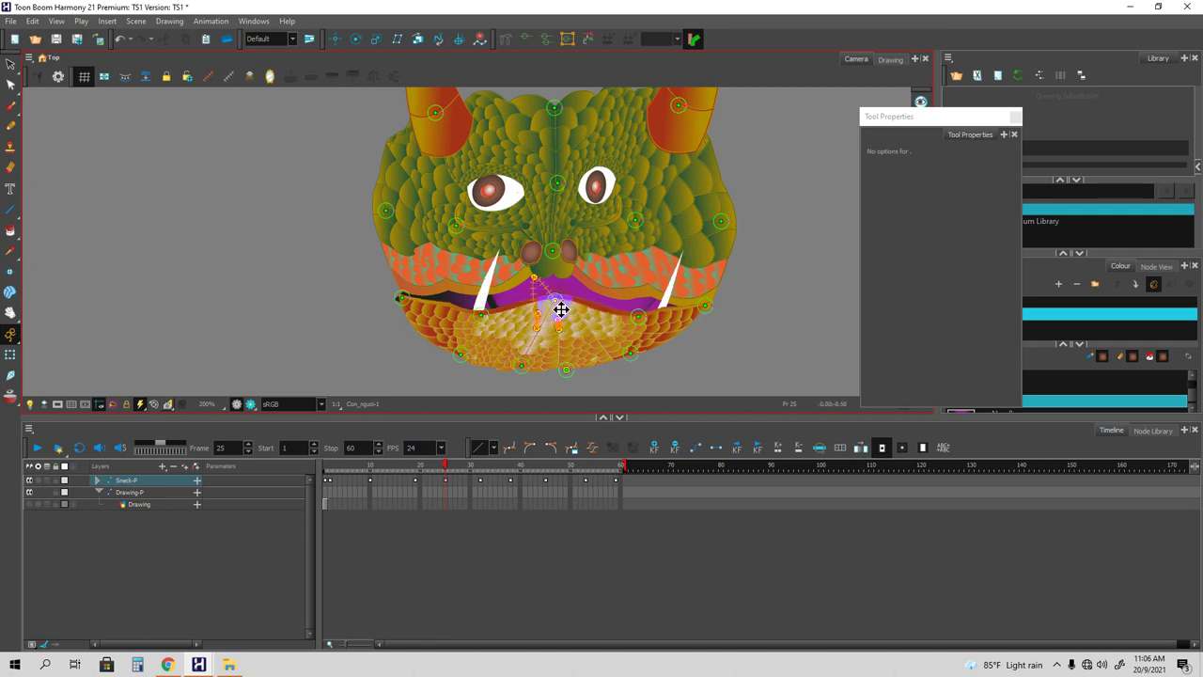
click(626, 311)
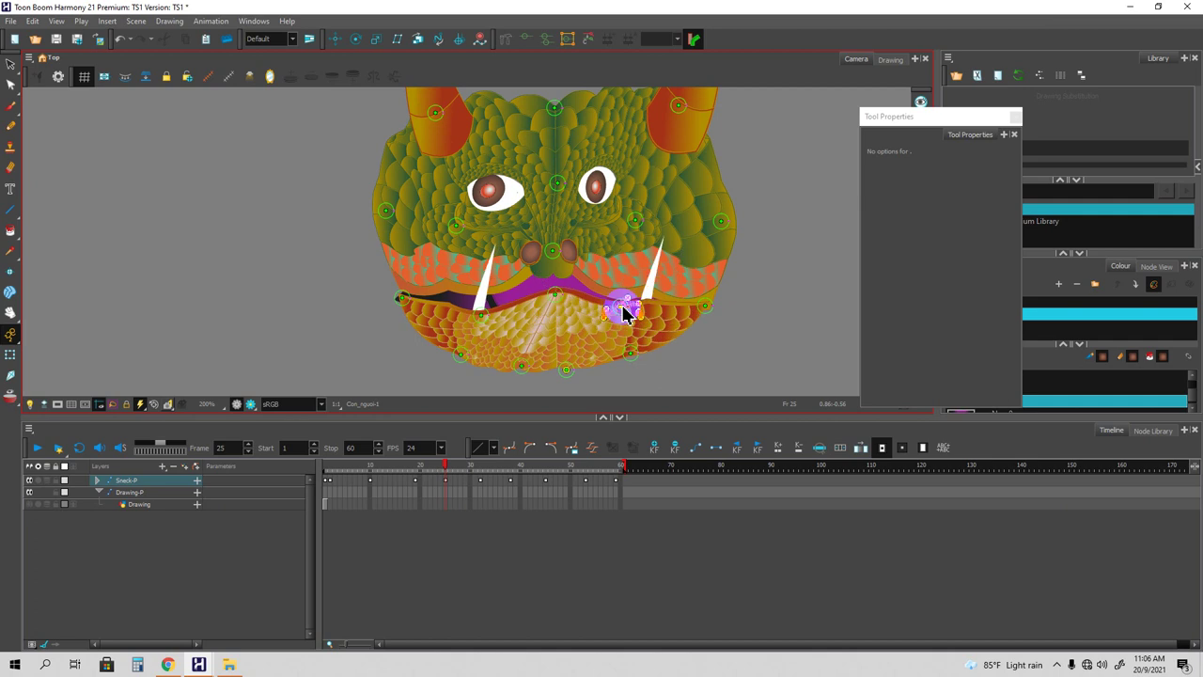
click(480, 303)
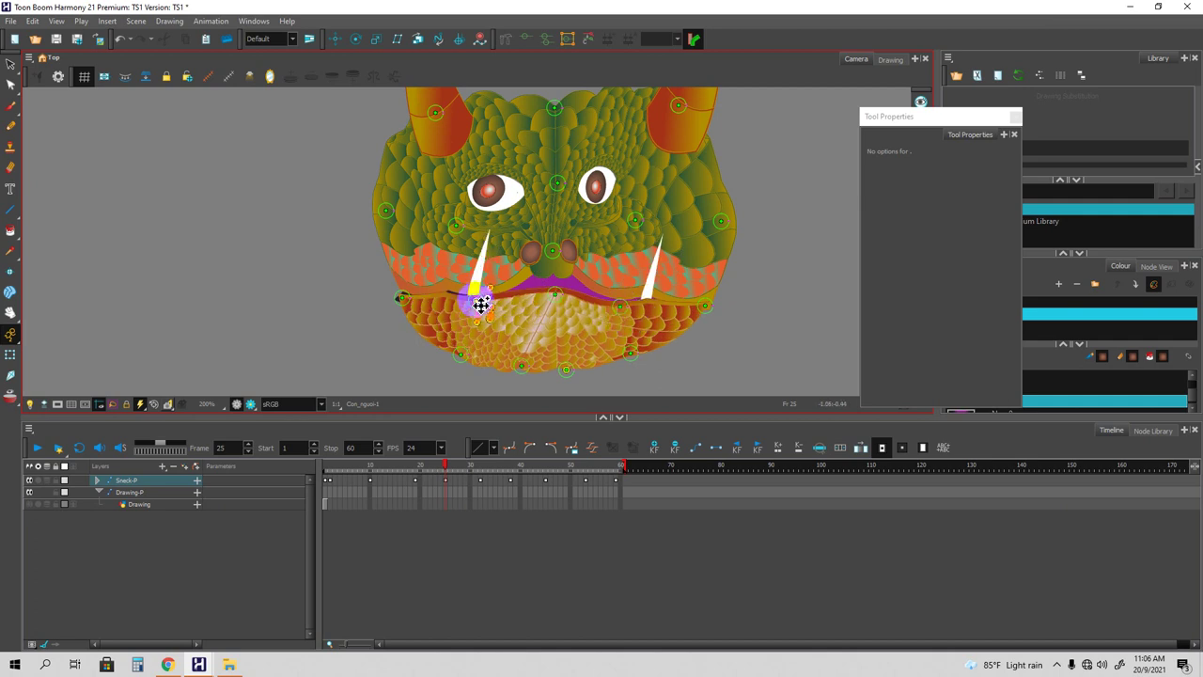
At frame 25, lower the nose point, nudge both cheek points and the right horn point, and move the right side point up and outward.
drag(557, 259, 558, 259)
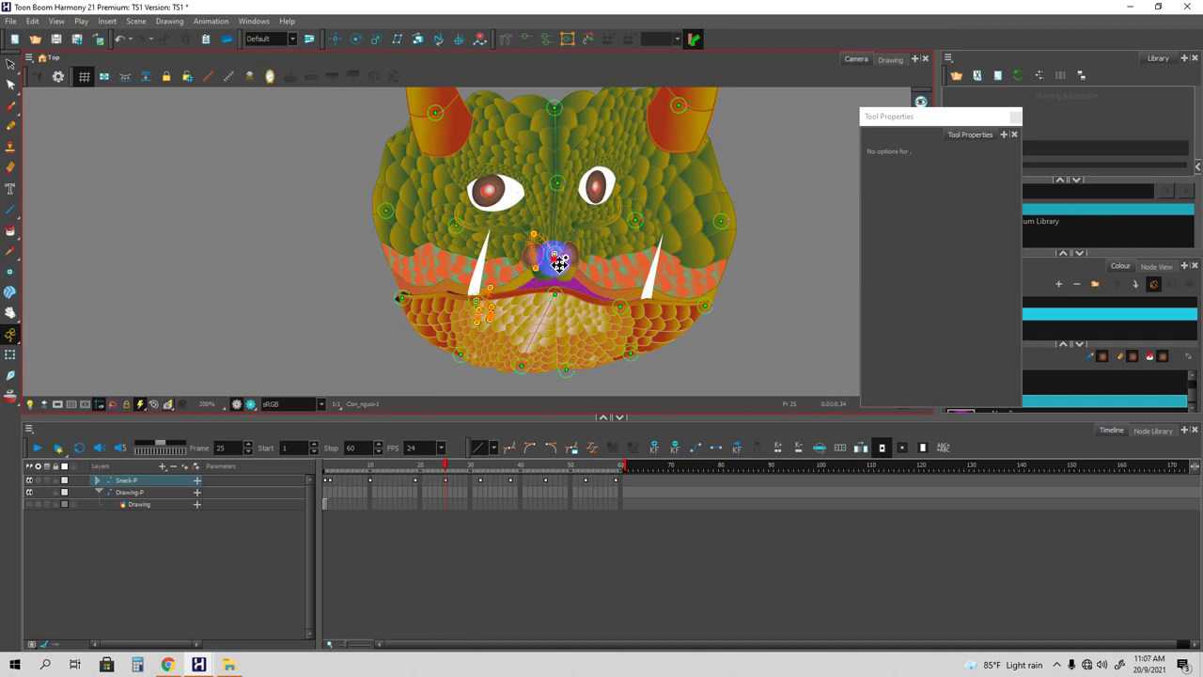
mouse_move(639, 222)
mouse_down()
mouse_move(648, 205)
mouse_move(640, 219)
mouse_up()
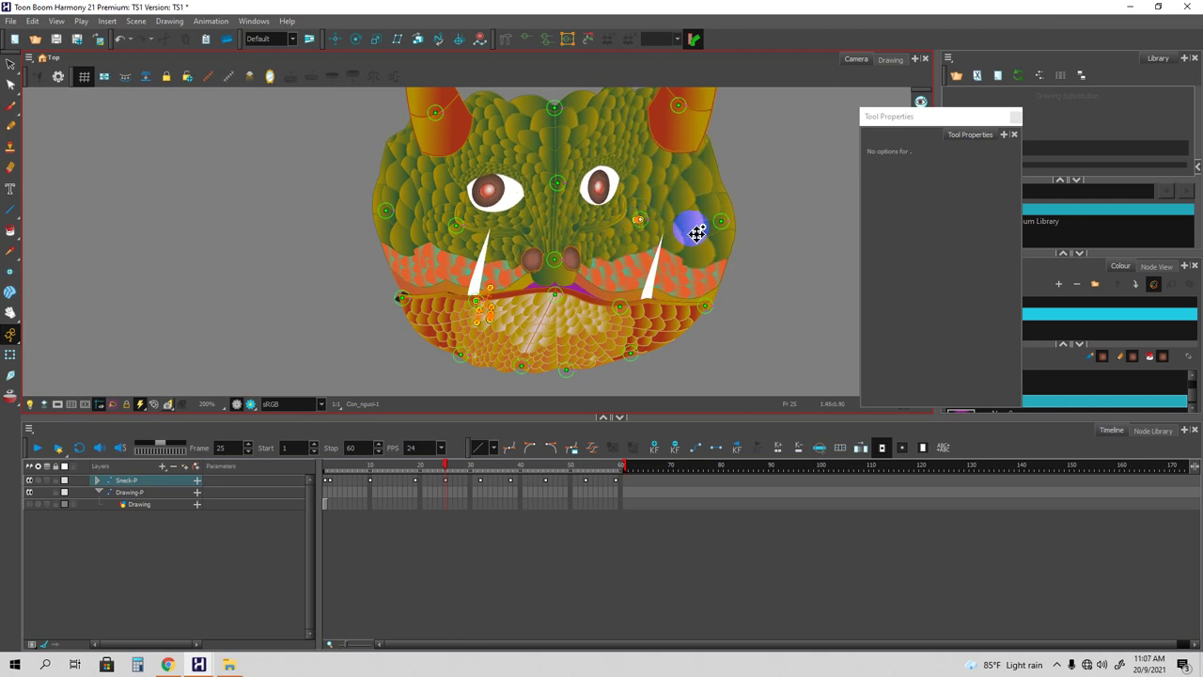
drag(721, 221, 728, 210)
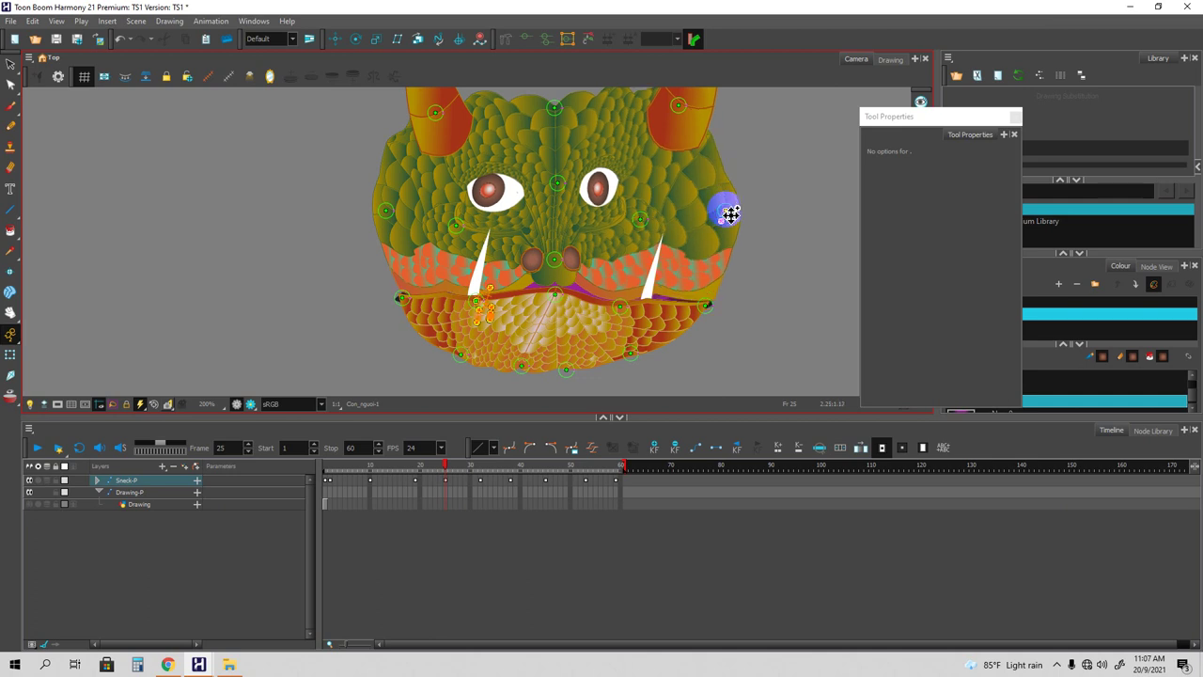
click(680, 114)
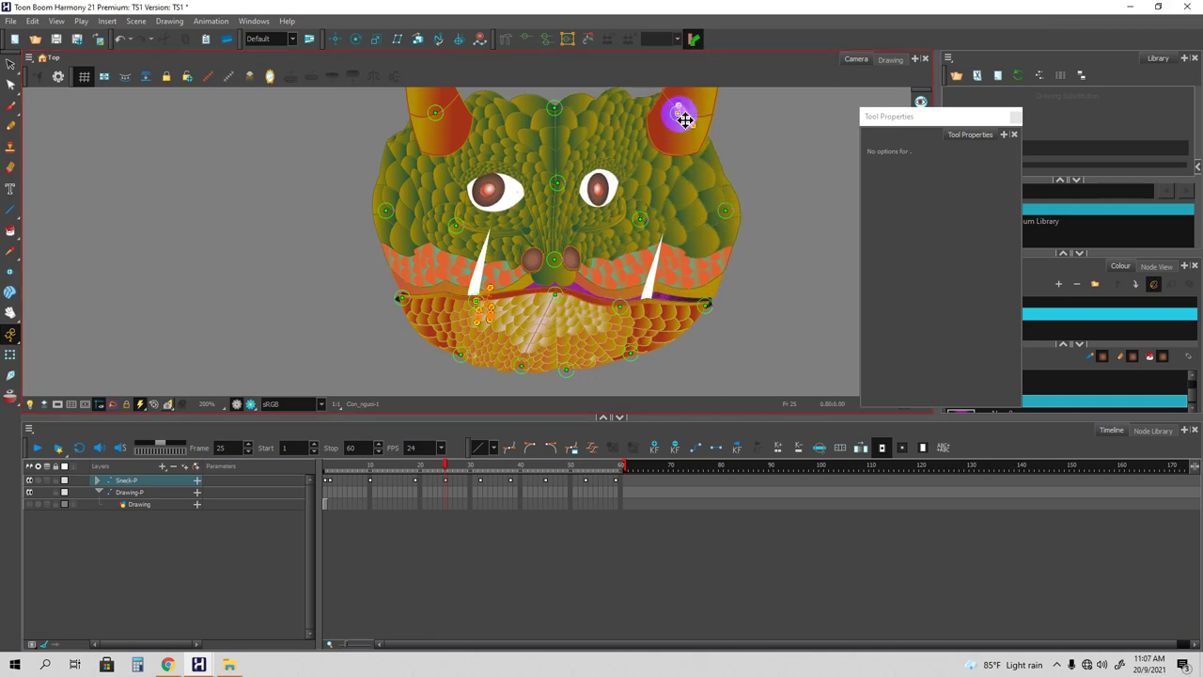
drag(498, 202, 463, 231)
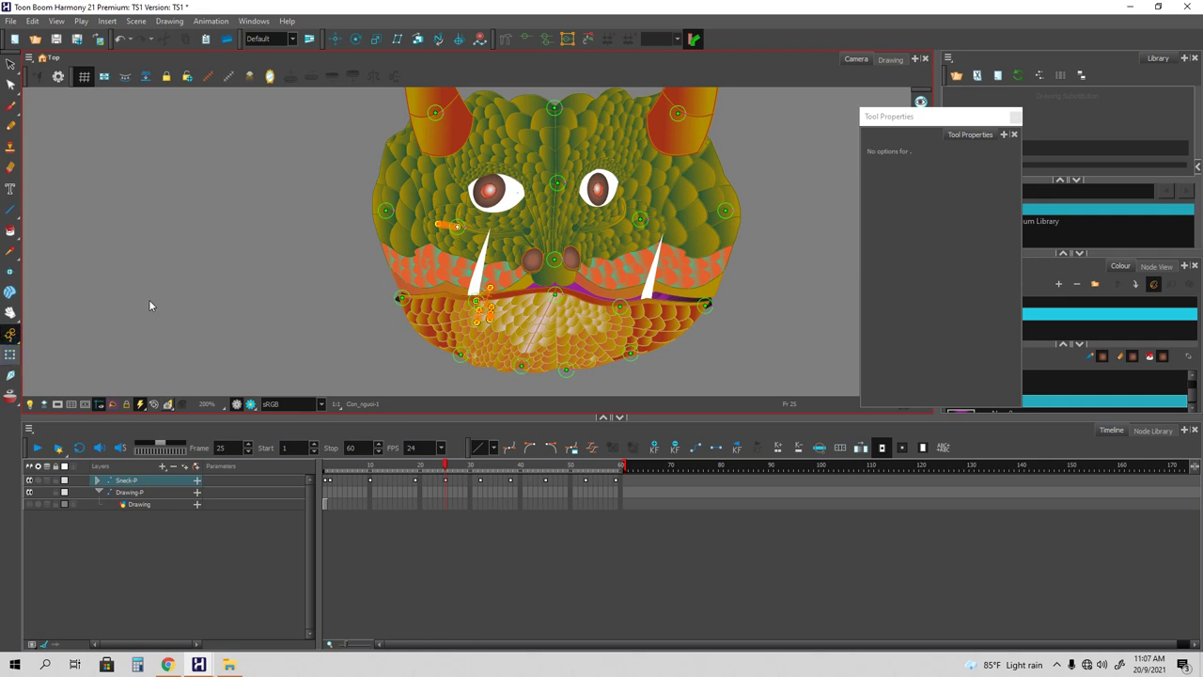
Move the left pupil right toward the nose and nudge the right pupil up at frame 25.
click(502, 196)
drag(507, 192, 518, 190)
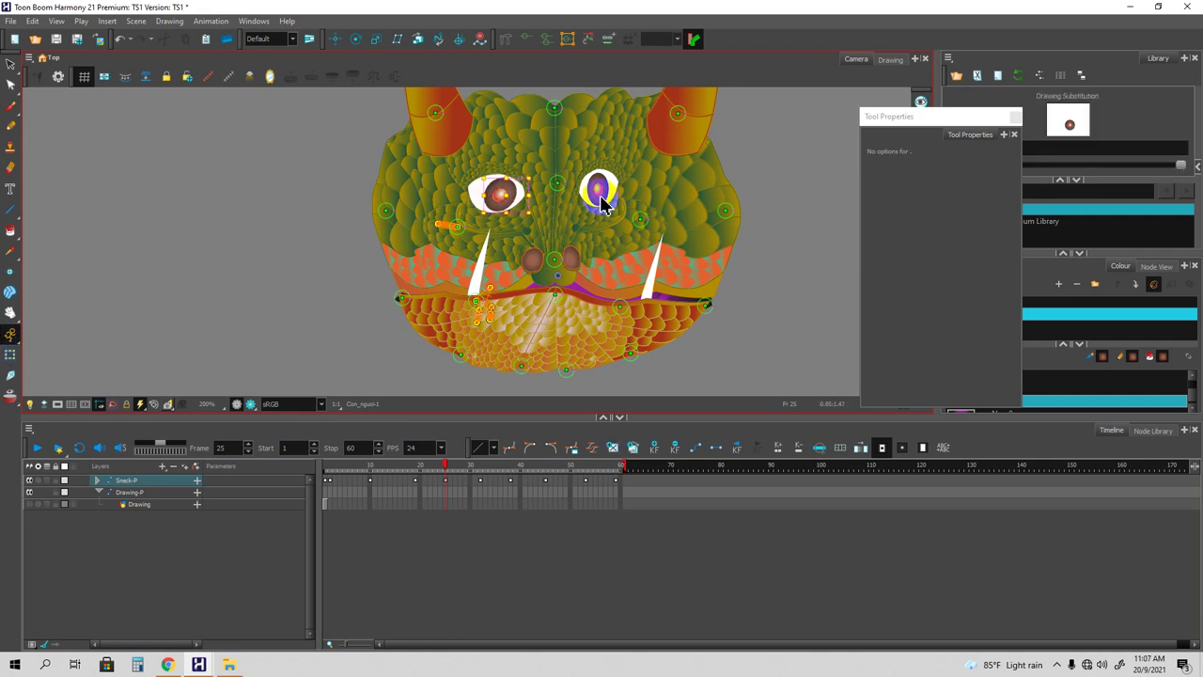
mouse_move(604, 200)
mouse_down()
mouse_move(617, 194)
mouse_move(592, 191)
mouse_up()
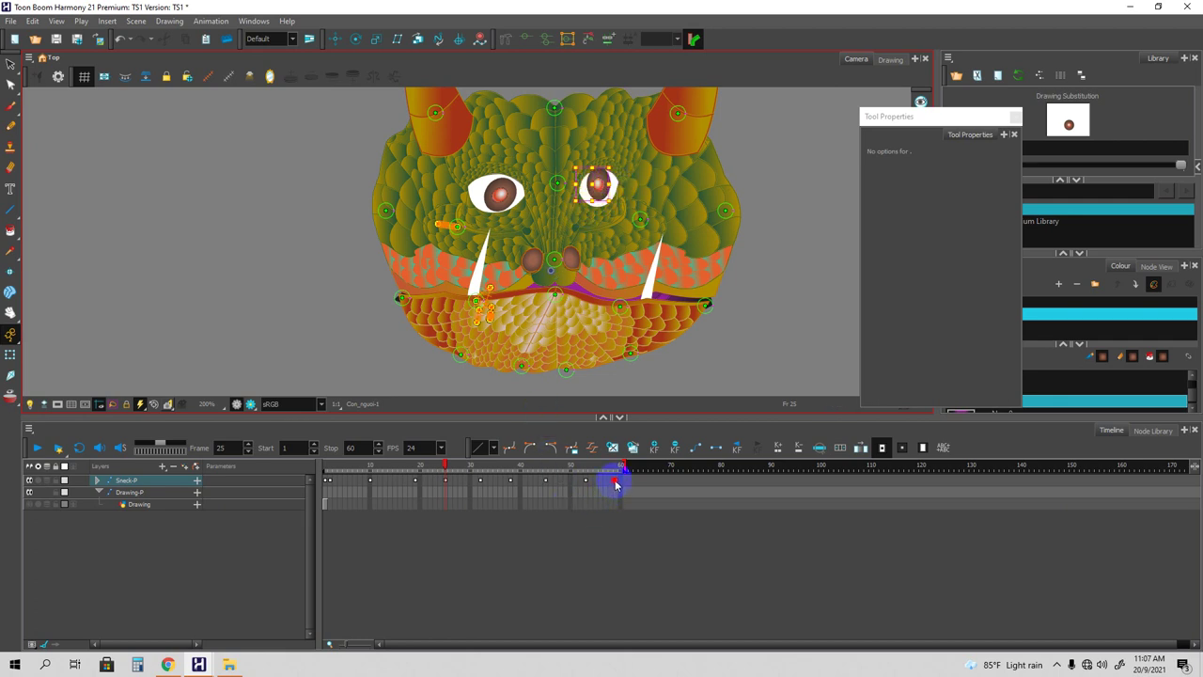
At frame 59, raise the left, centre and right lower-lip deformation points, moving the right one inward.
click(615, 483)
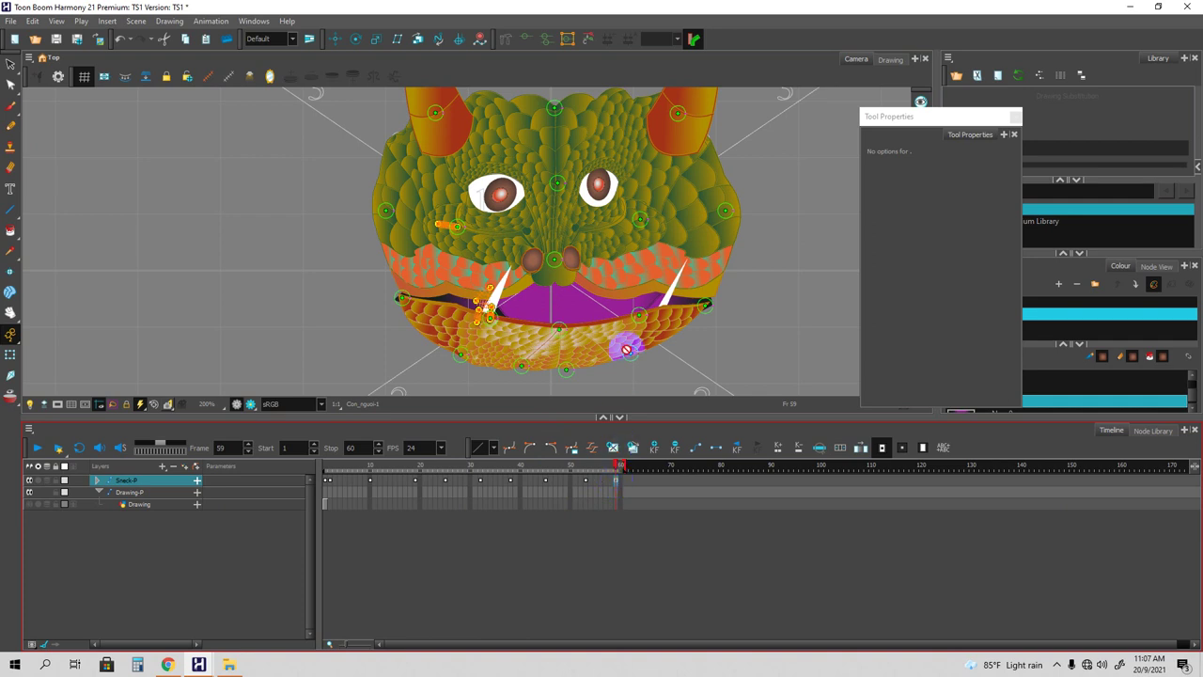
click(529, 504)
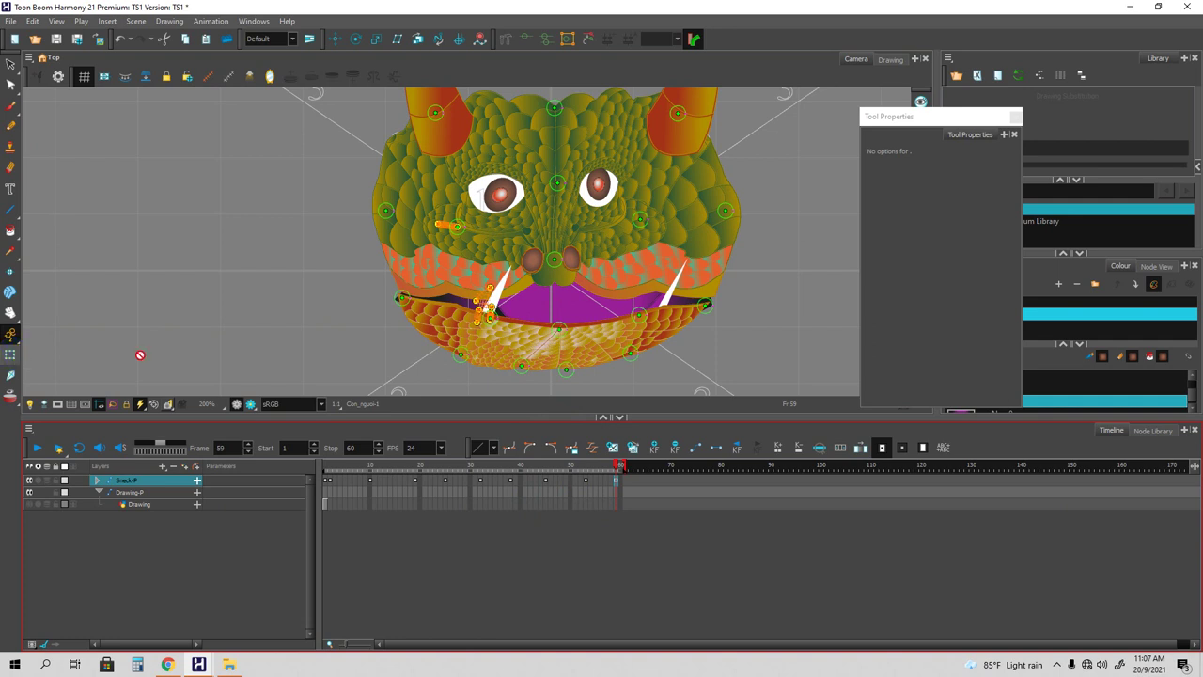
click(10, 355)
click(615, 346)
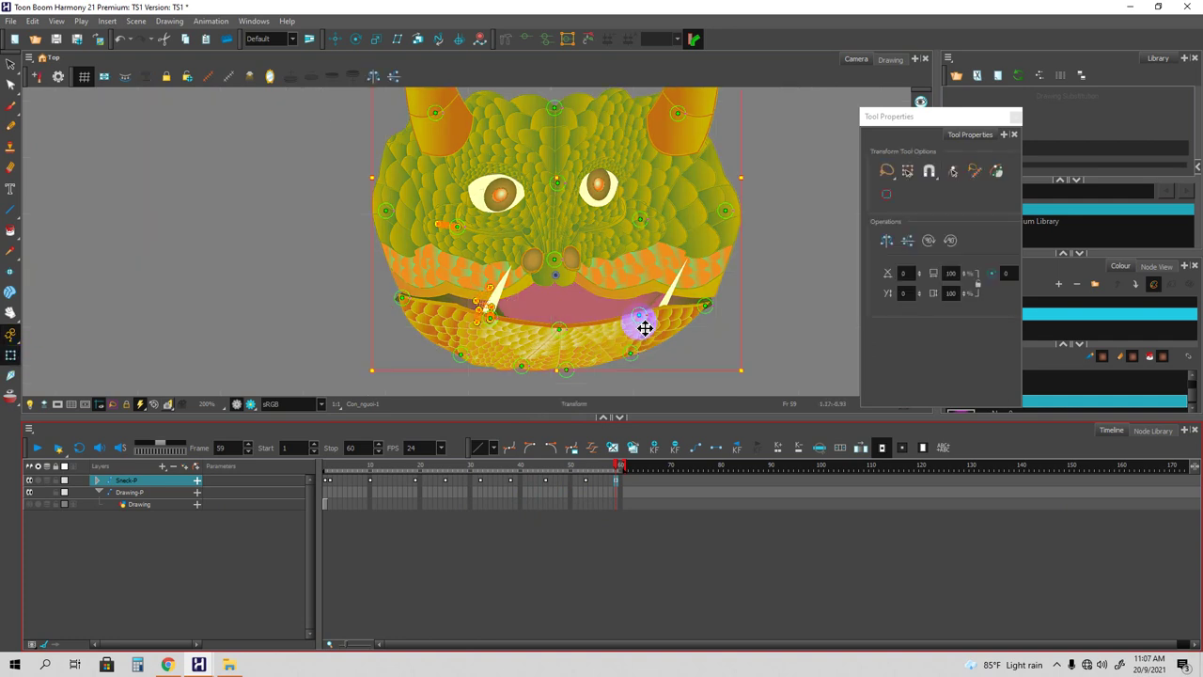
click(630, 303)
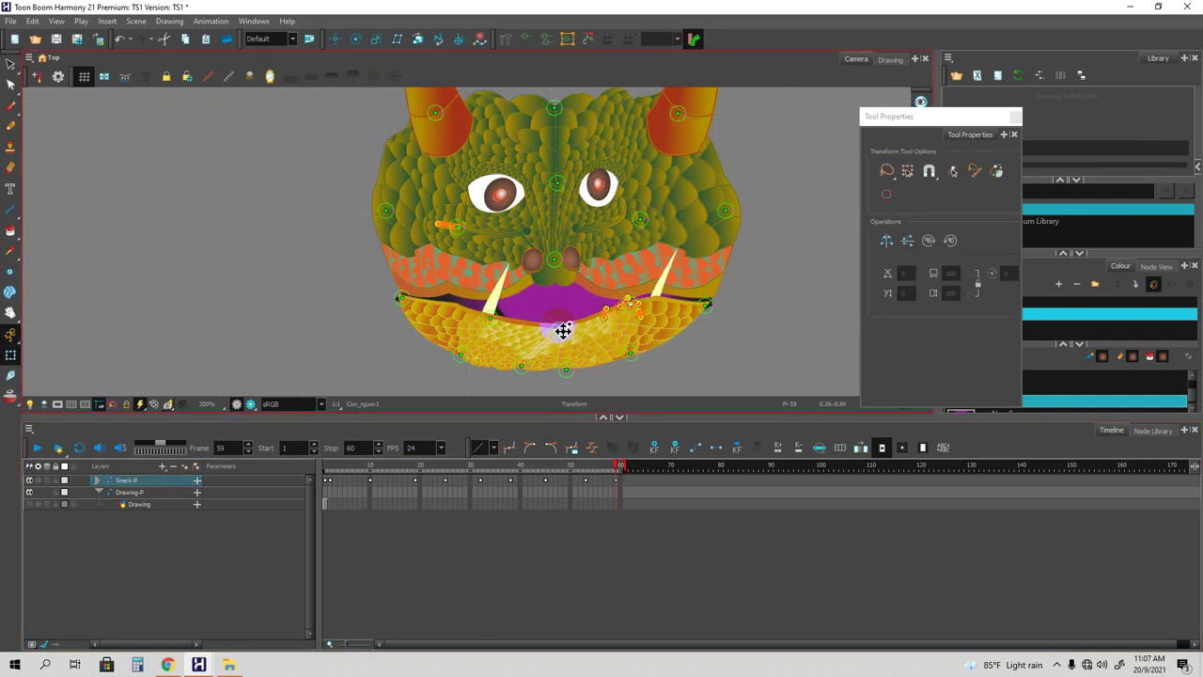
drag(559, 329, 488, 313)
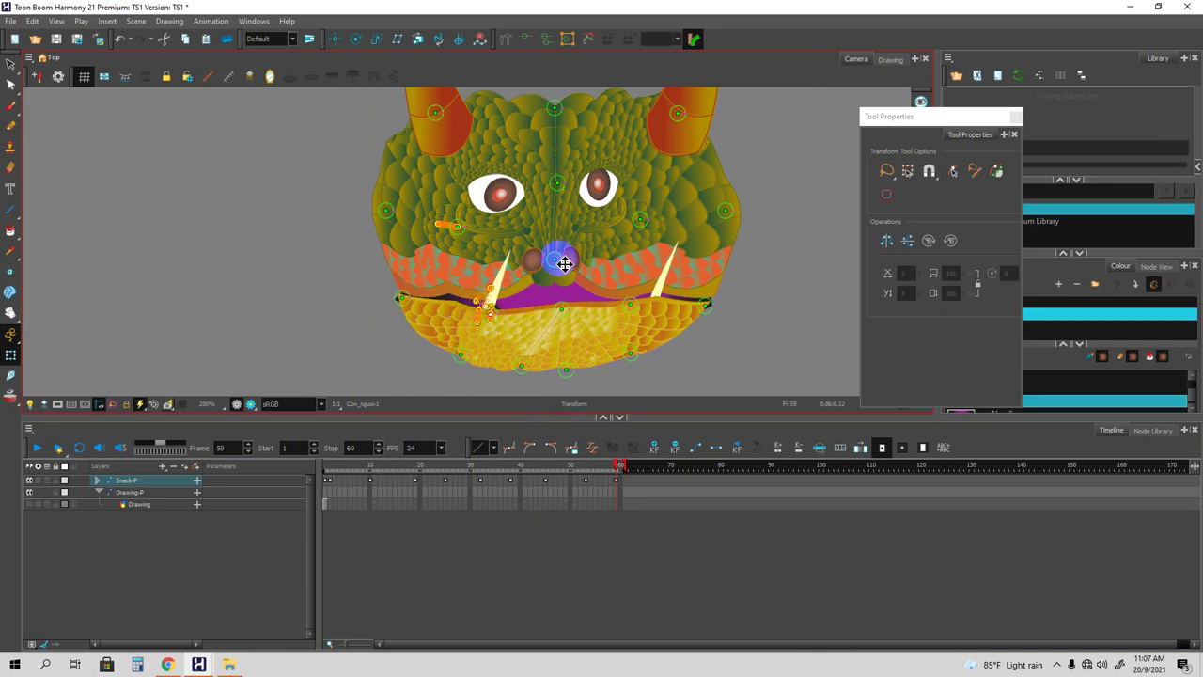
At frame 59, move both mouth corner points and the left side point outward, and adjust the right side point.
click(397, 302)
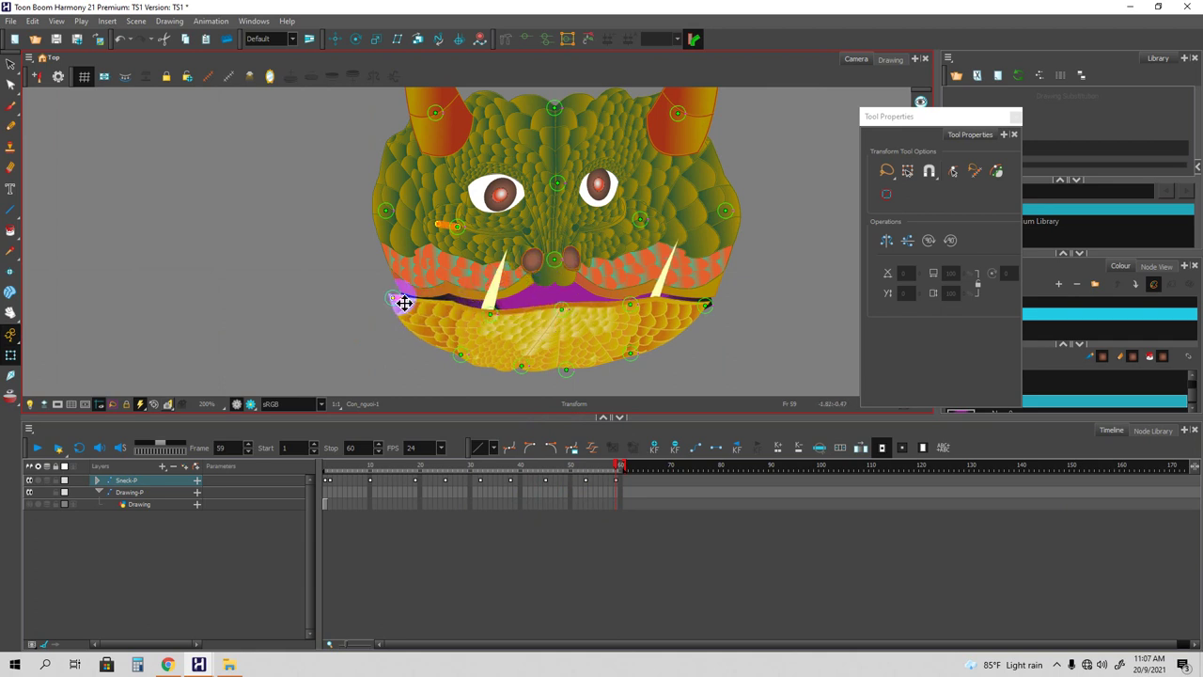
mouse_move(387, 213)
mouse_down()
mouse_move(445, 276)
mouse_move(408, 258)
mouse_move(379, 213)
mouse_up()
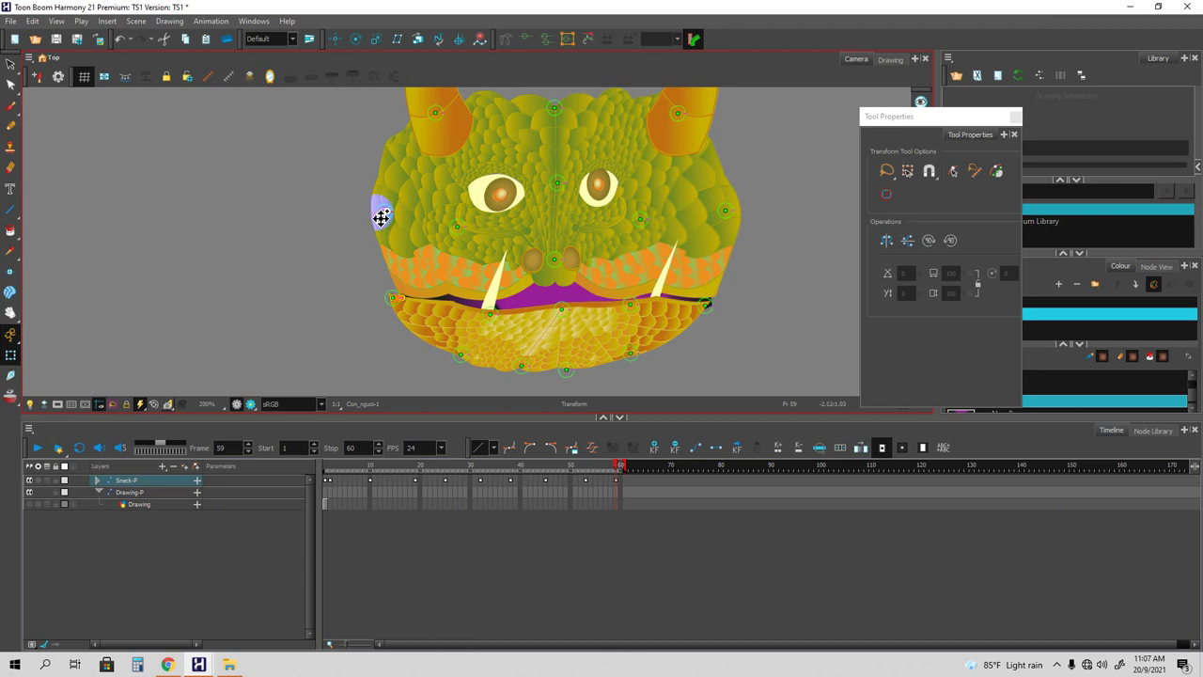
click(711, 307)
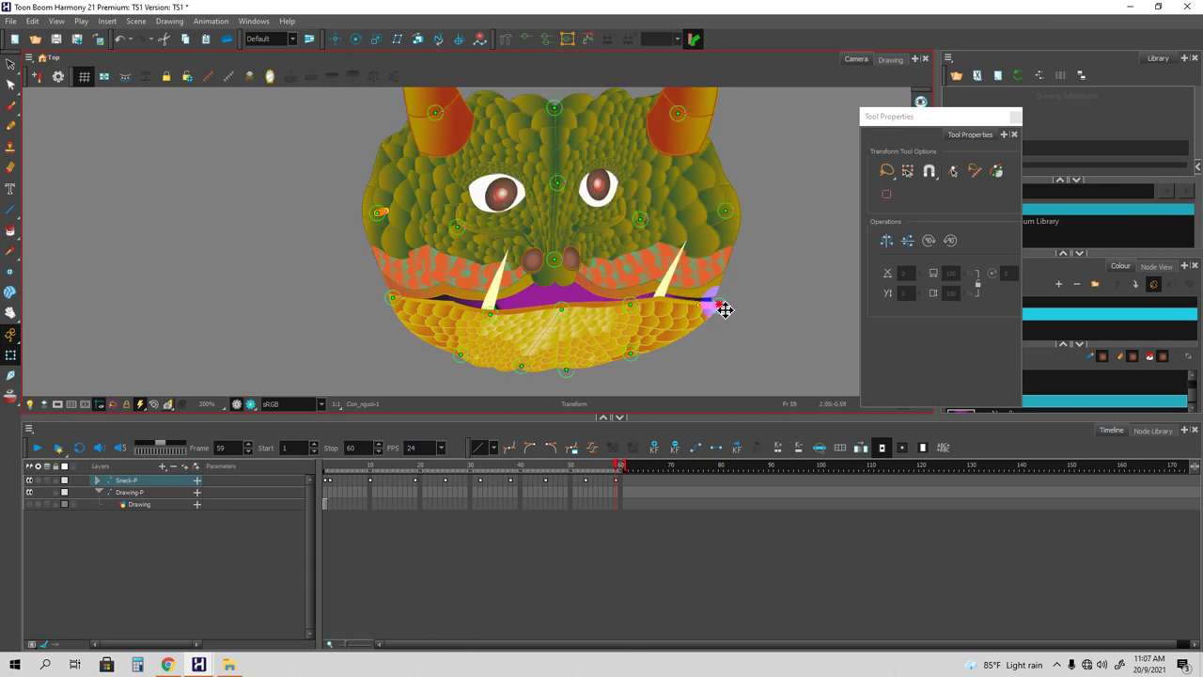
click(732, 216)
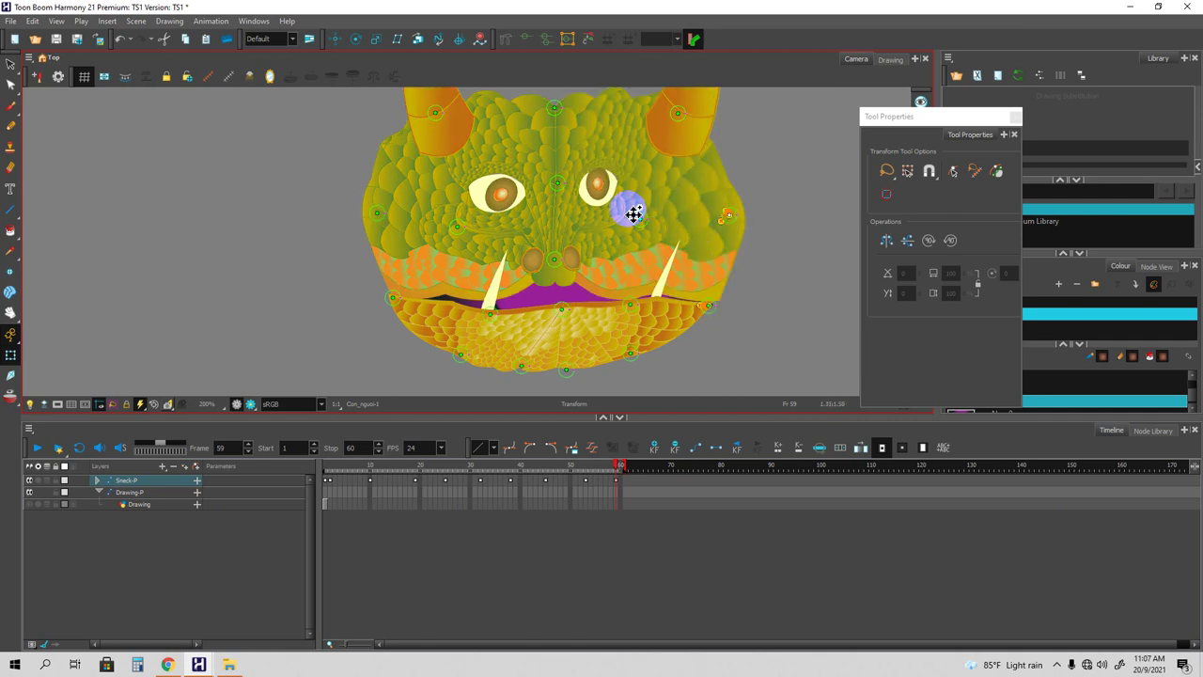
key(Left)
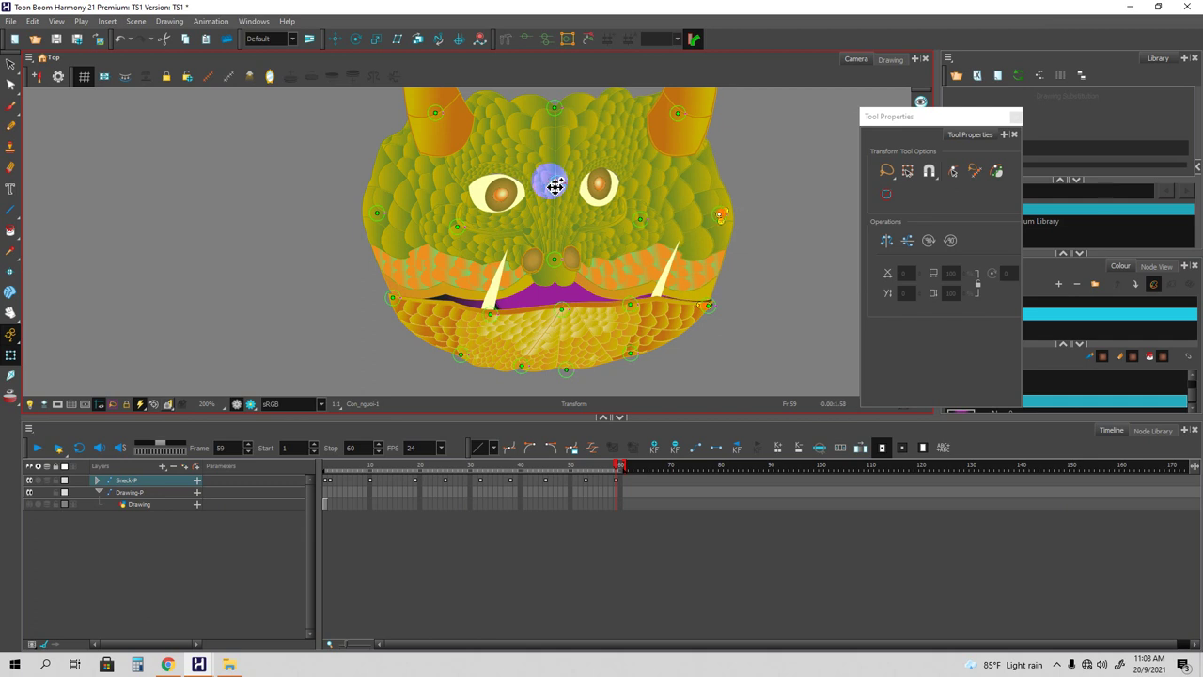
click(706, 306)
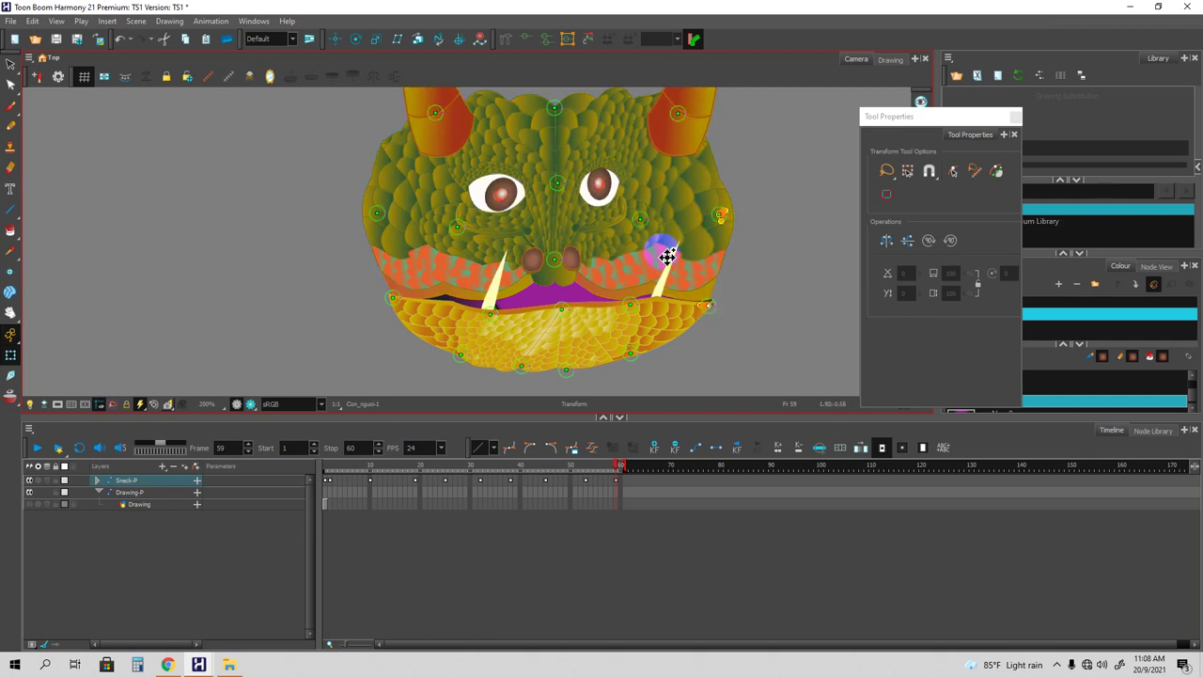
Shift the between-eyes point up and left at frame 59, and fine-tune the right side and centre lower-lip points.
click(560, 187)
drag(562, 190, 557, 186)
click(729, 215)
click(562, 308)
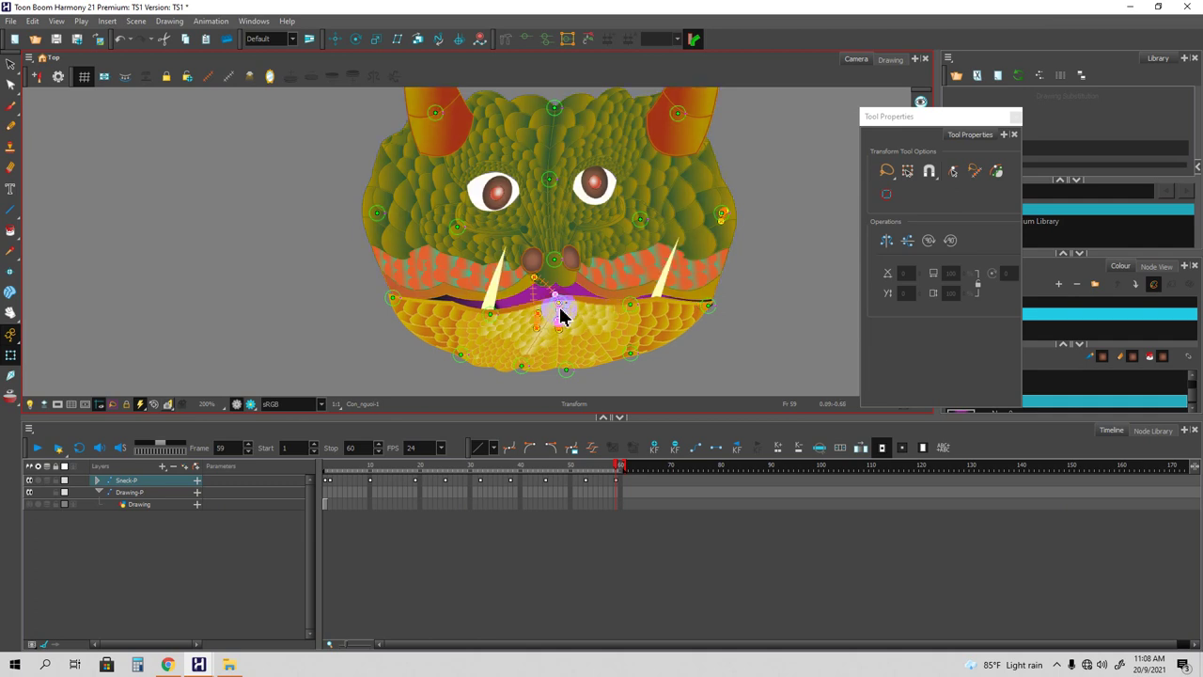
drag(571, 309, 571, 312)
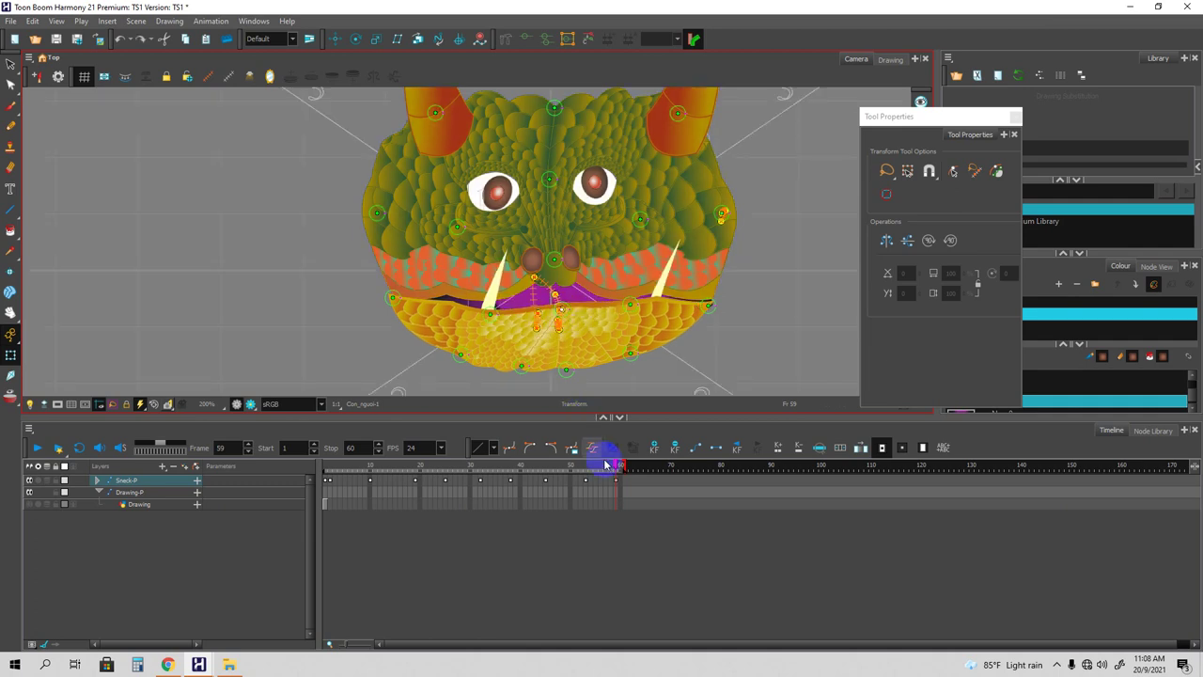
Close the mouth at frame 59 by raising the left and centre lower-lip points and lowering the nose point.
click(616, 483)
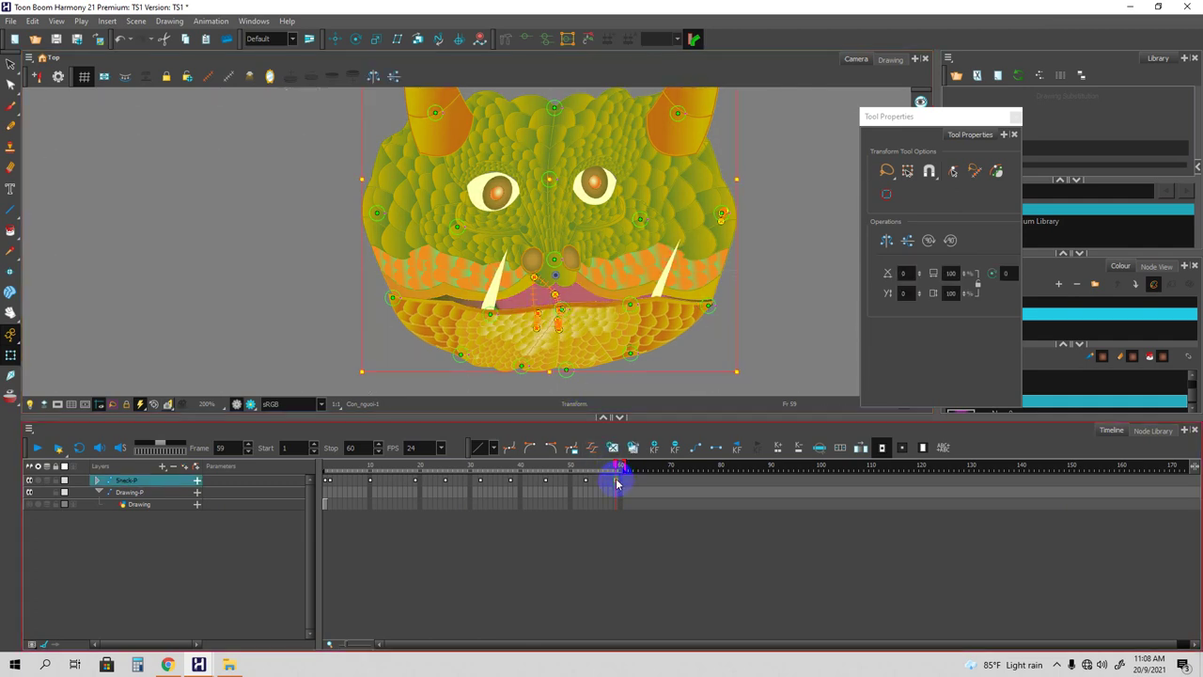
click(494, 315)
mouse_move(494, 313)
mouse_down()
mouse_move(499, 300)
mouse_move(489, 301)
mouse_move(494, 316)
mouse_move(475, 301)
mouse_up()
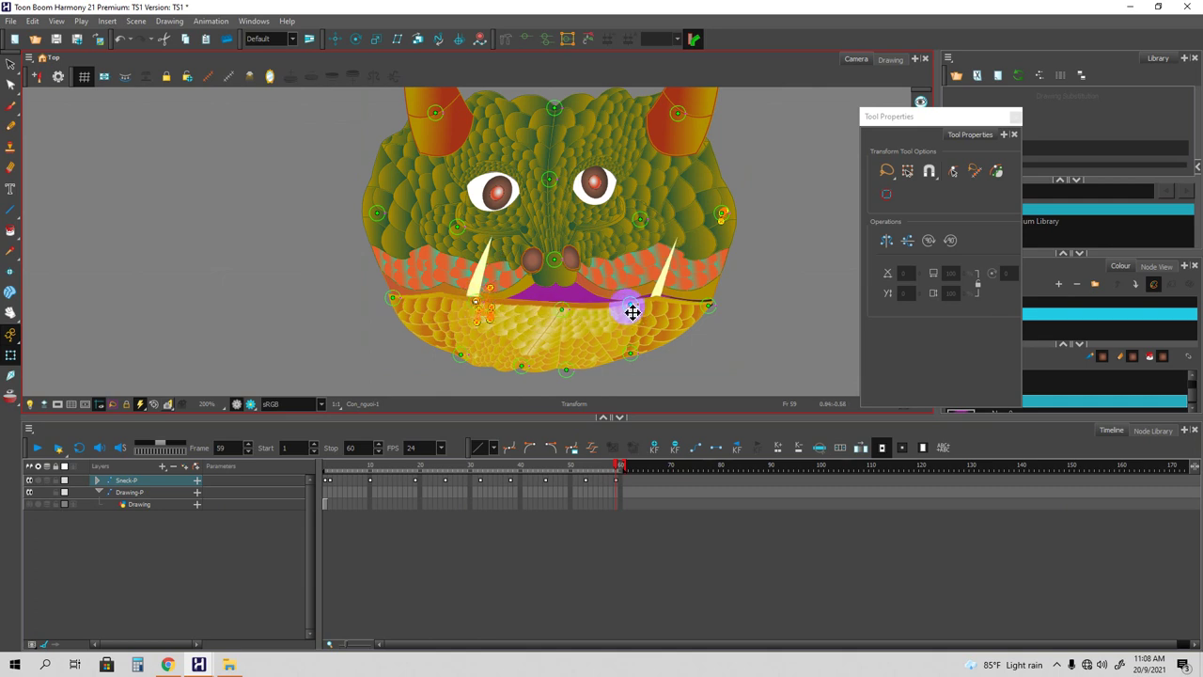
click(561, 310)
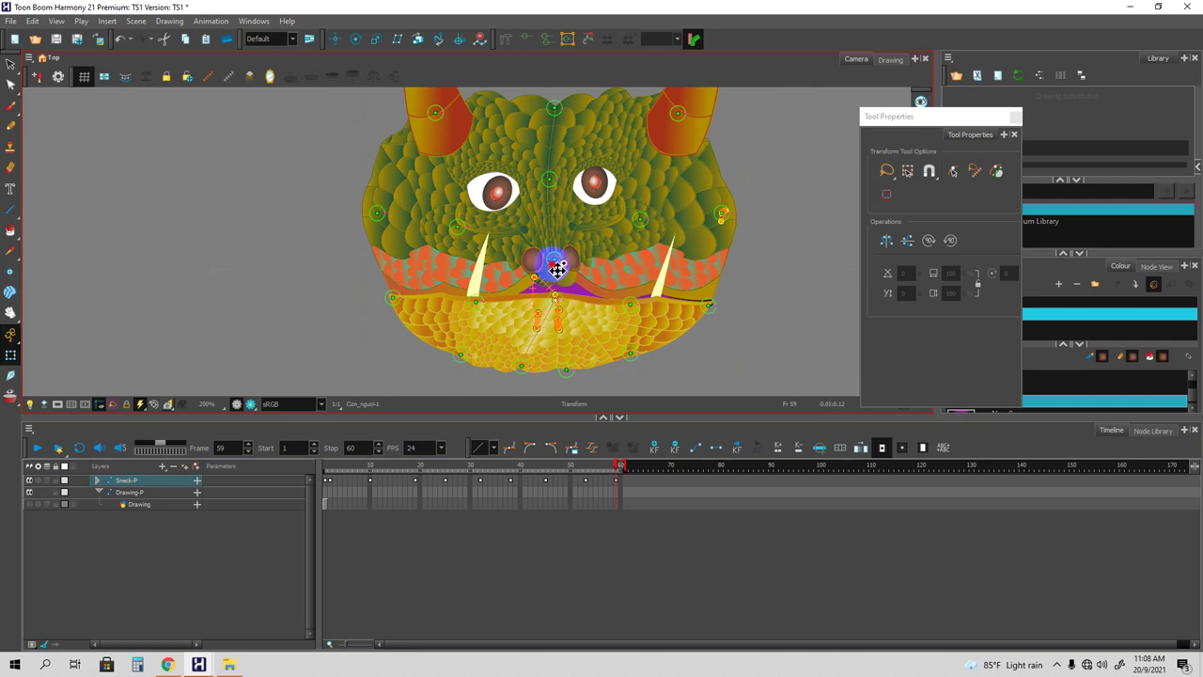
click(557, 271)
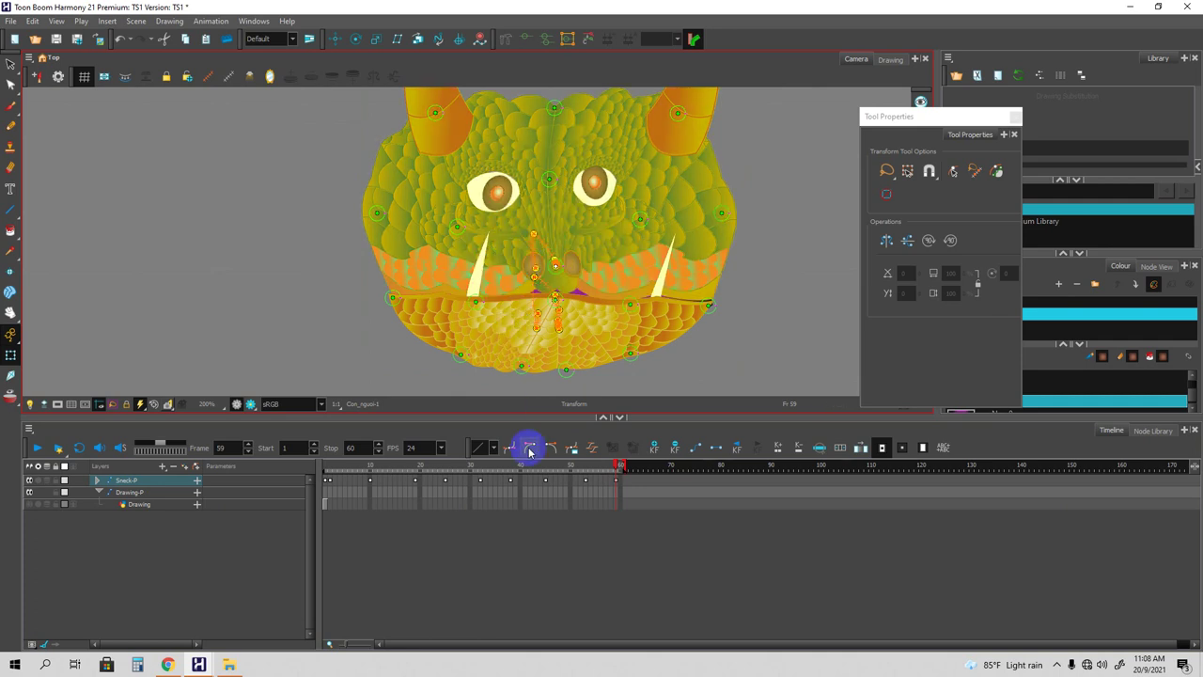
Copy the face layer's keyframe at frame 59 and paste it into frame 25 using Paste Special with the default options.
click(615, 486)
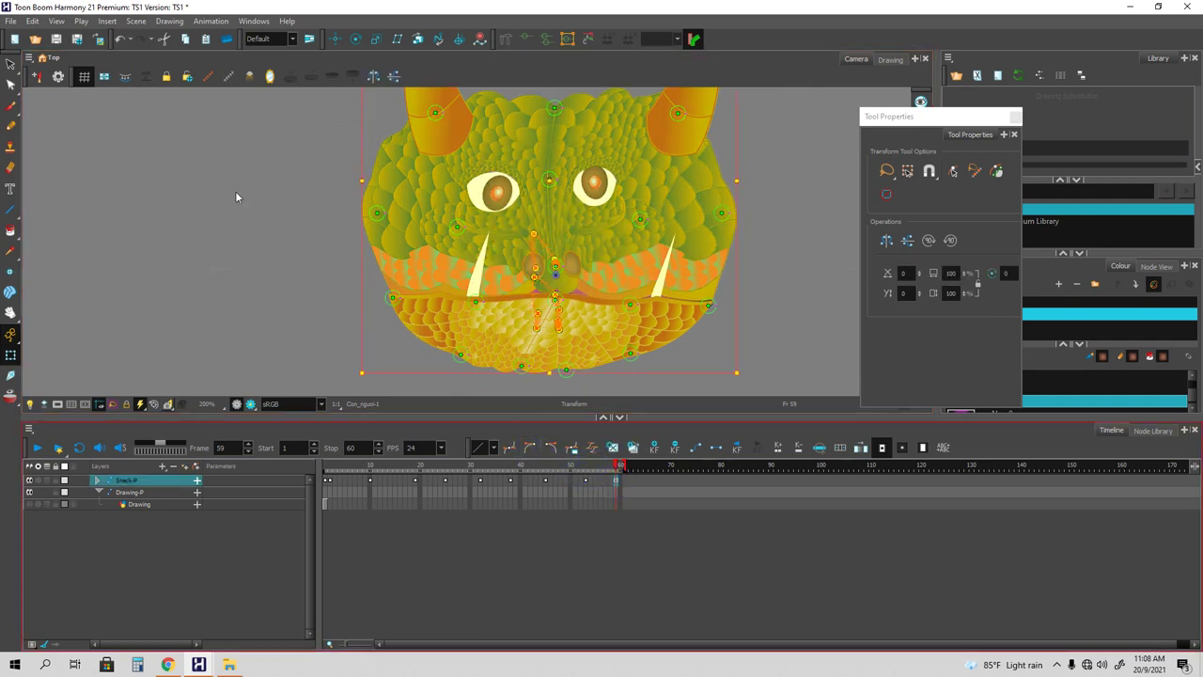
click(33, 21)
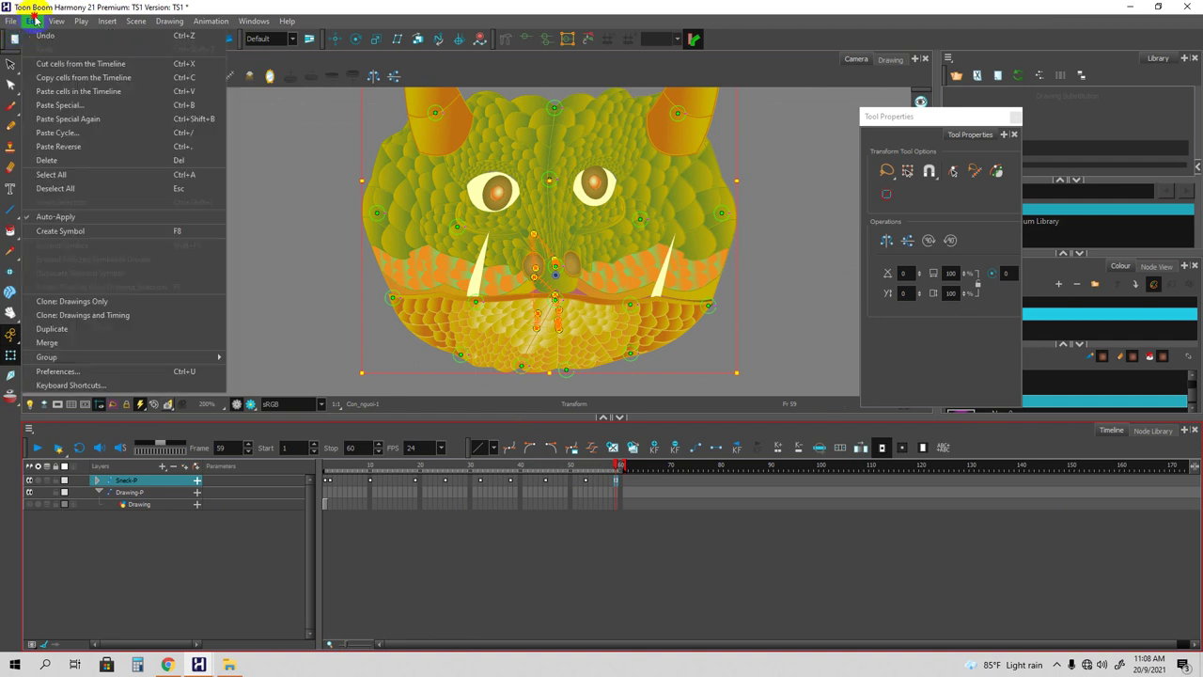
click(43, 82)
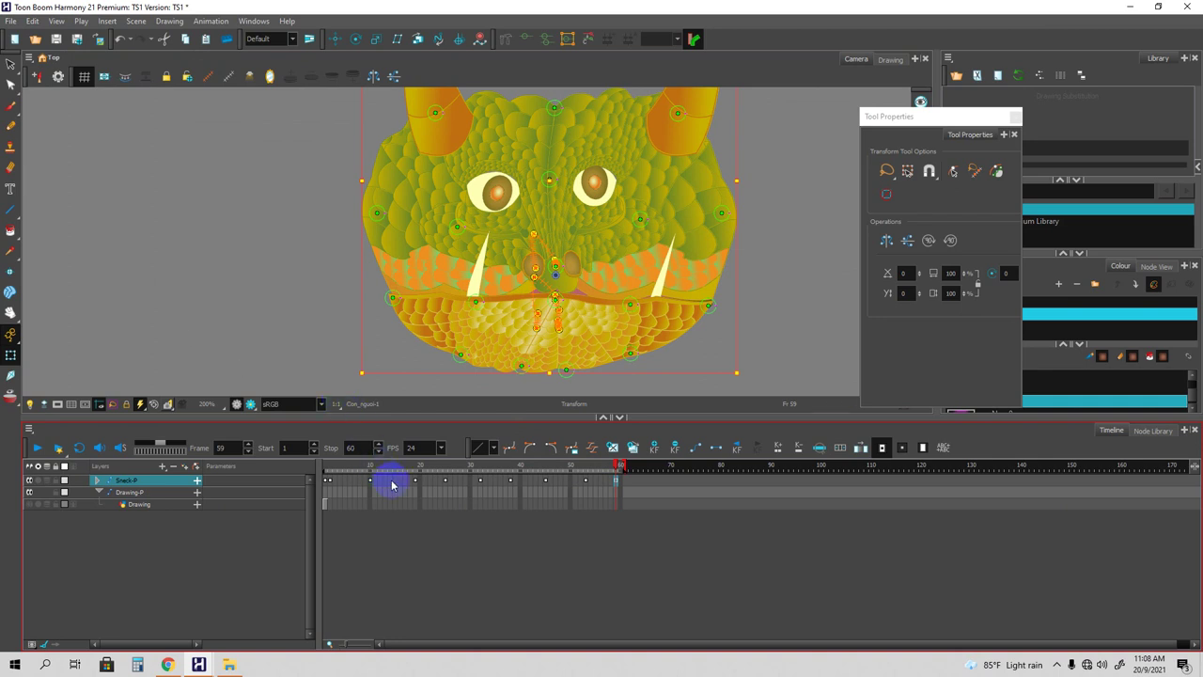
click(447, 484)
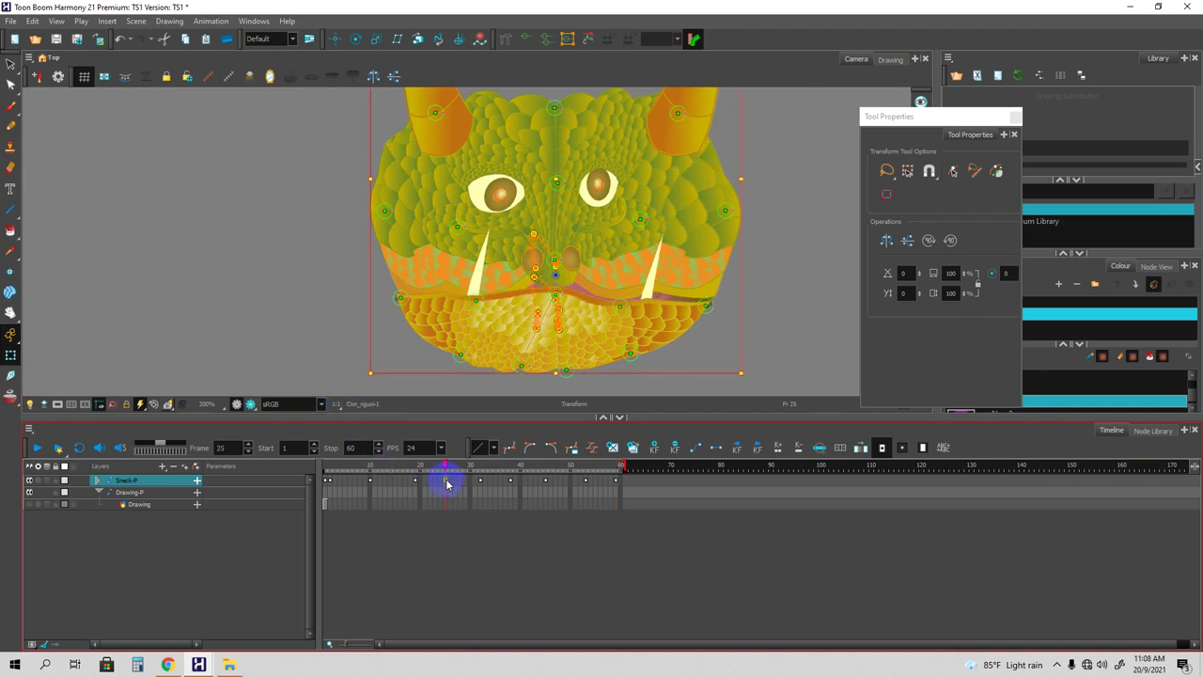
click(34, 21)
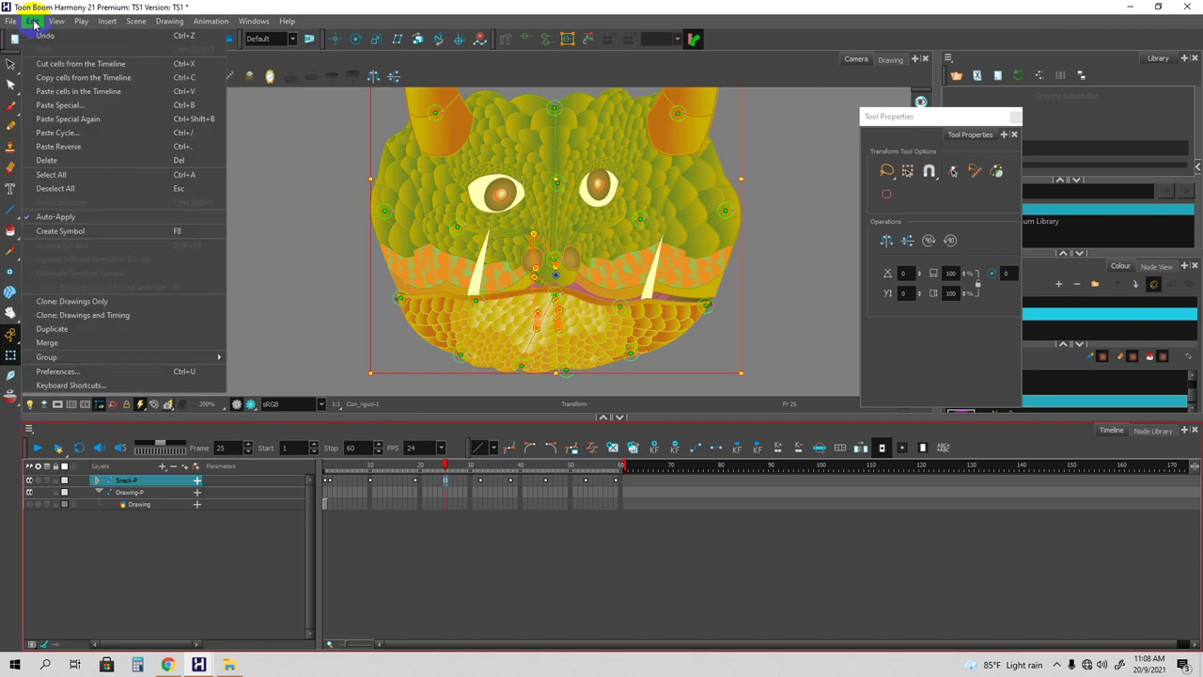
click(59, 106)
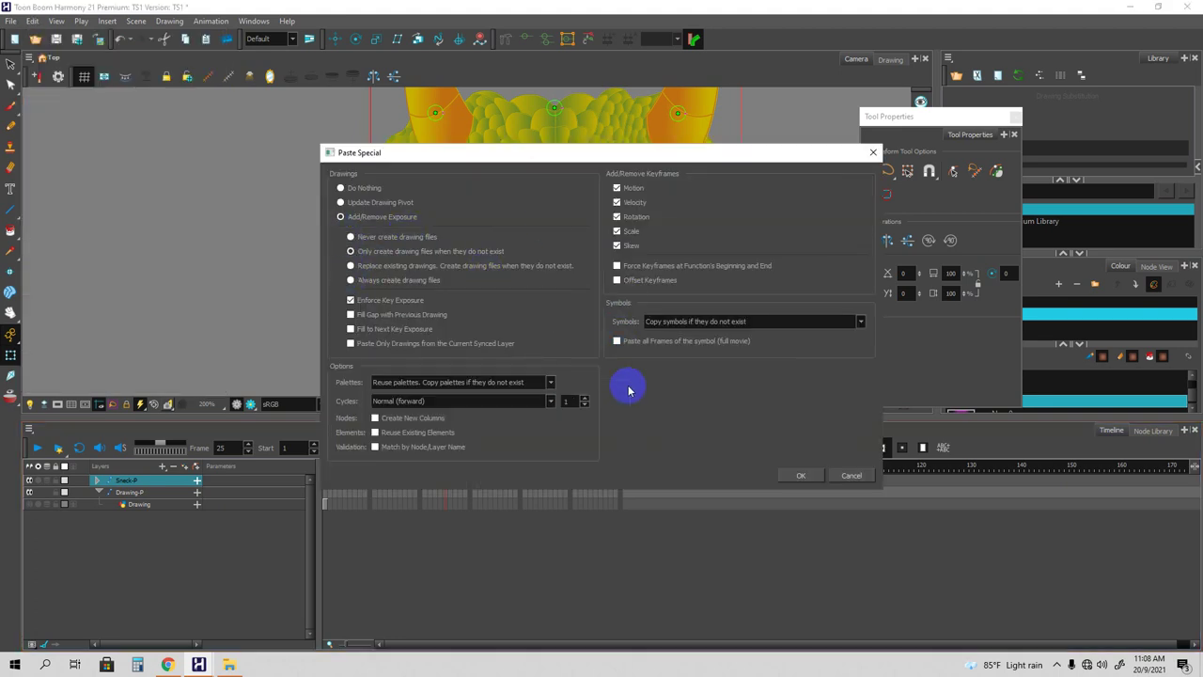
click(800, 474)
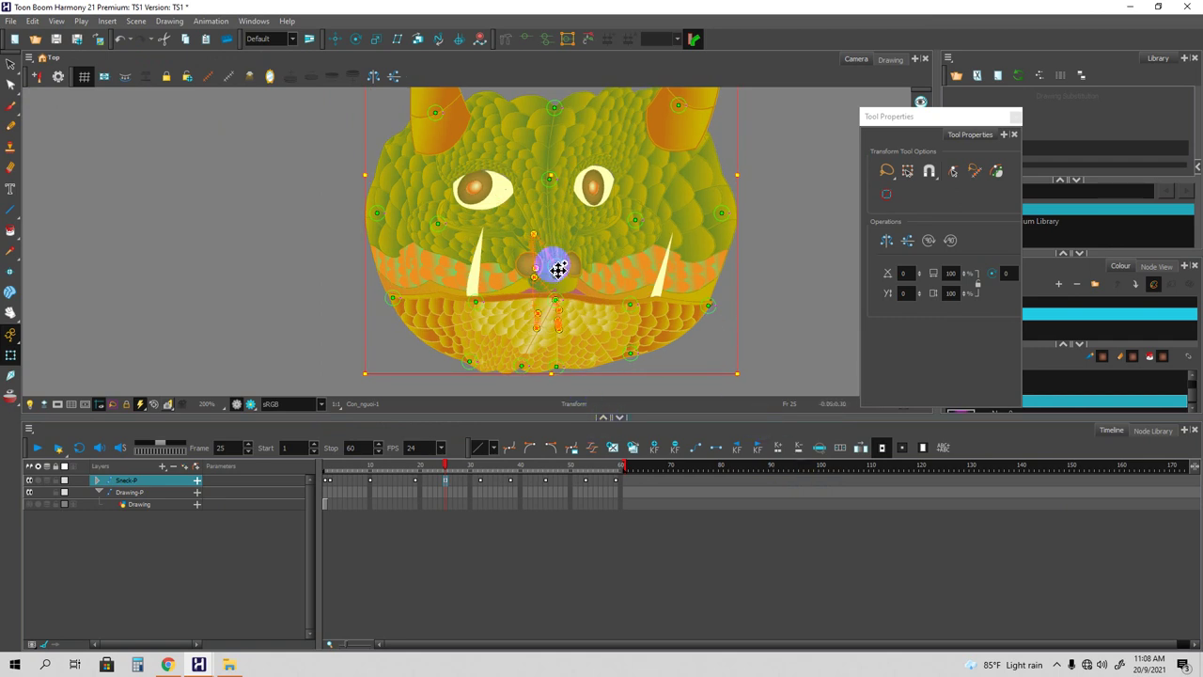
At frame 25, move the point below the right eye outward, shift the left pupil toward the nose, and nudge the right pupil.
mouse_move(559, 269)
mouse_down()
mouse_move(593, 220)
mouse_move(649, 225)
mouse_up()
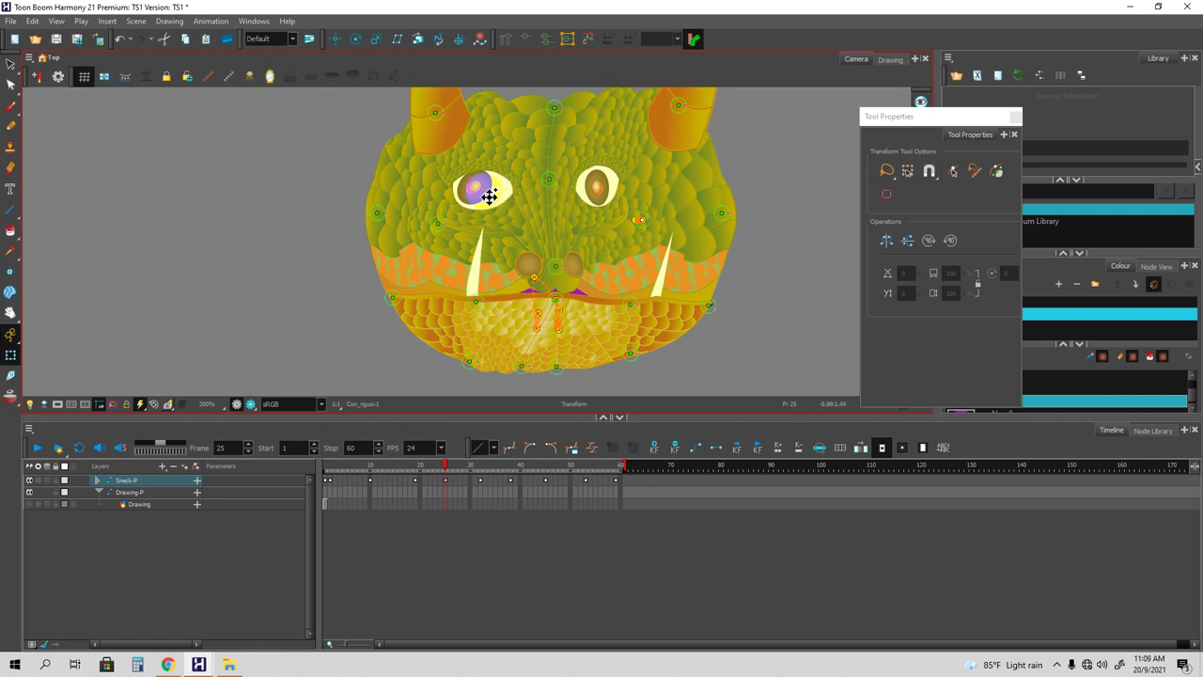
click(485, 194)
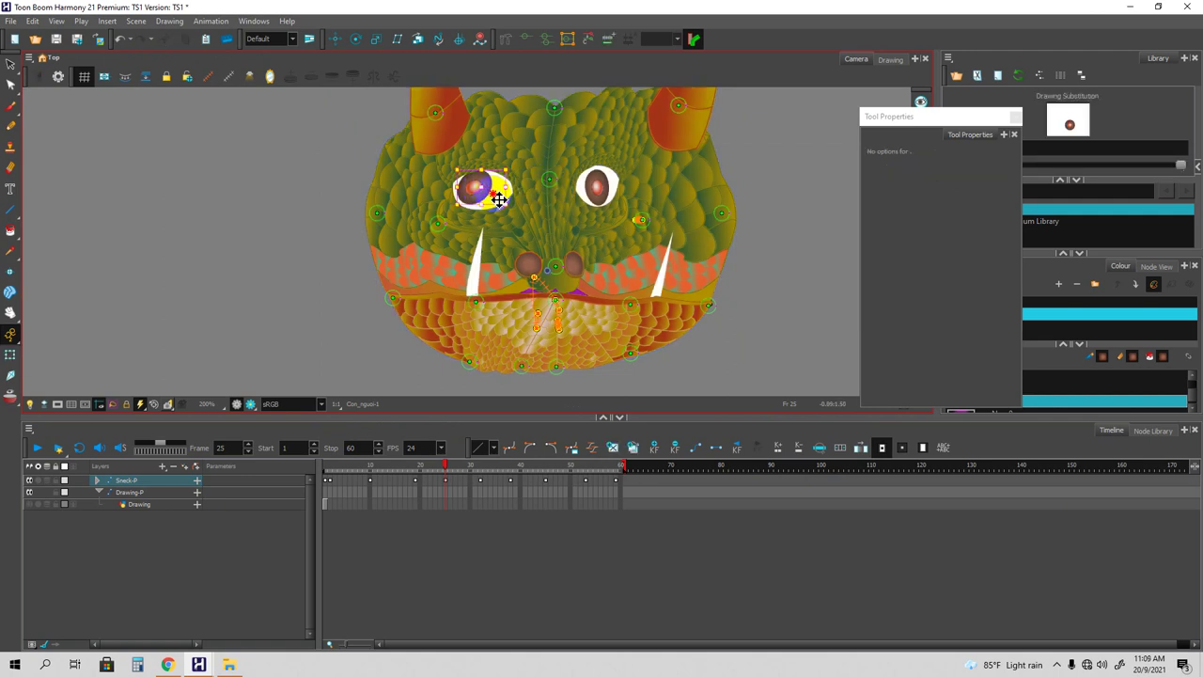
drag(497, 197, 499, 199)
click(594, 192)
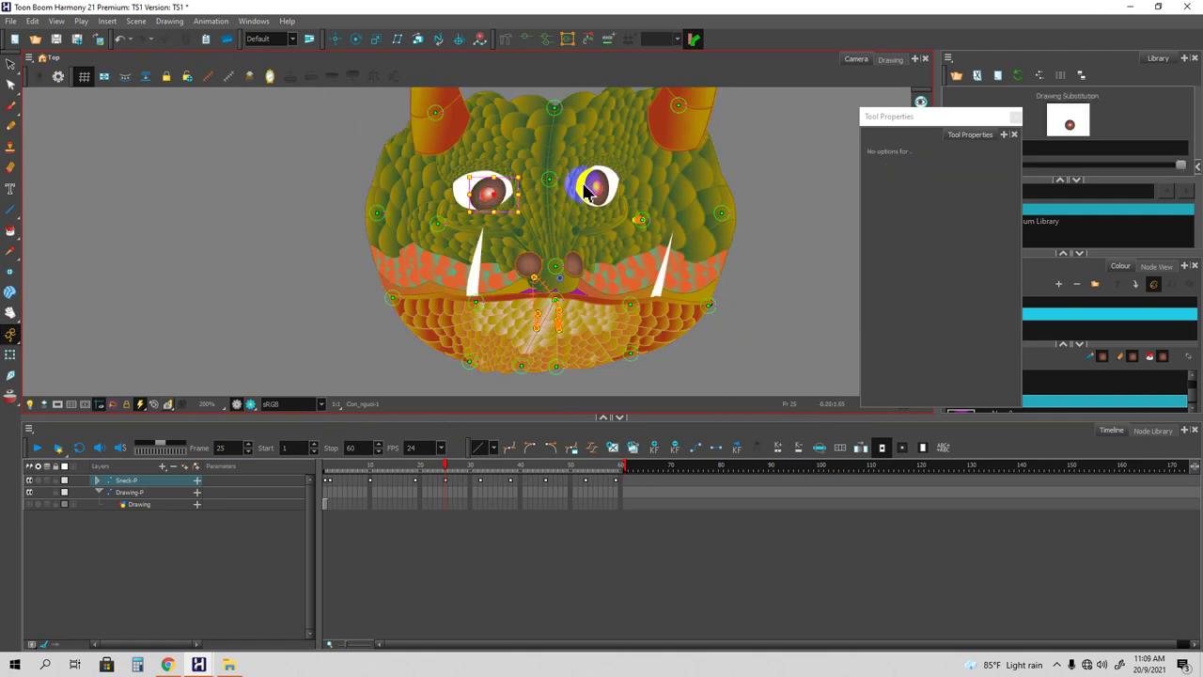
mouse_move(598, 191)
mouse_down()
mouse_move(613, 191)
mouse_move(598, 194)
mouse_up()
At frame 59, shift the between-eyes, nose and top-of-head deformation points to the right, and adjust the right lower-lip point.
drag(448, 466, 616, 486)
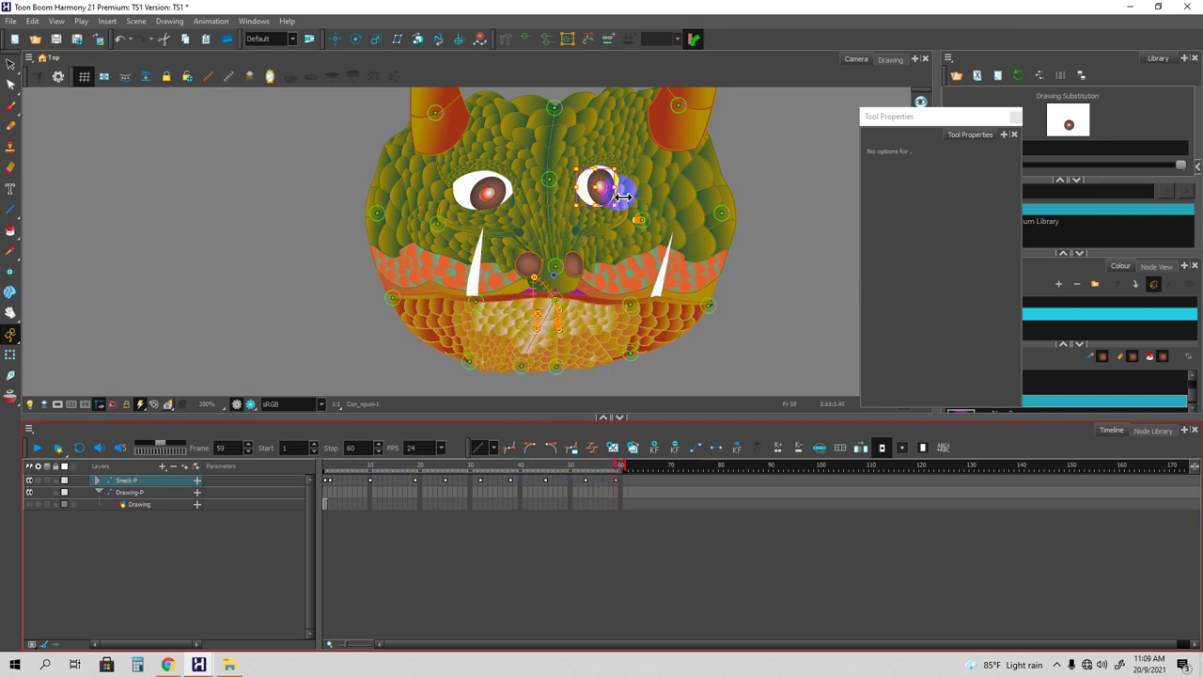
drag(550, 178, 574, 178)
mouse_move(545, 267)
mouse_down()
mouse_move(570, 266)
mouse_move(607, 298)
mouse_move(564, 308)
mouse_move(693, 312)
mouse_up()
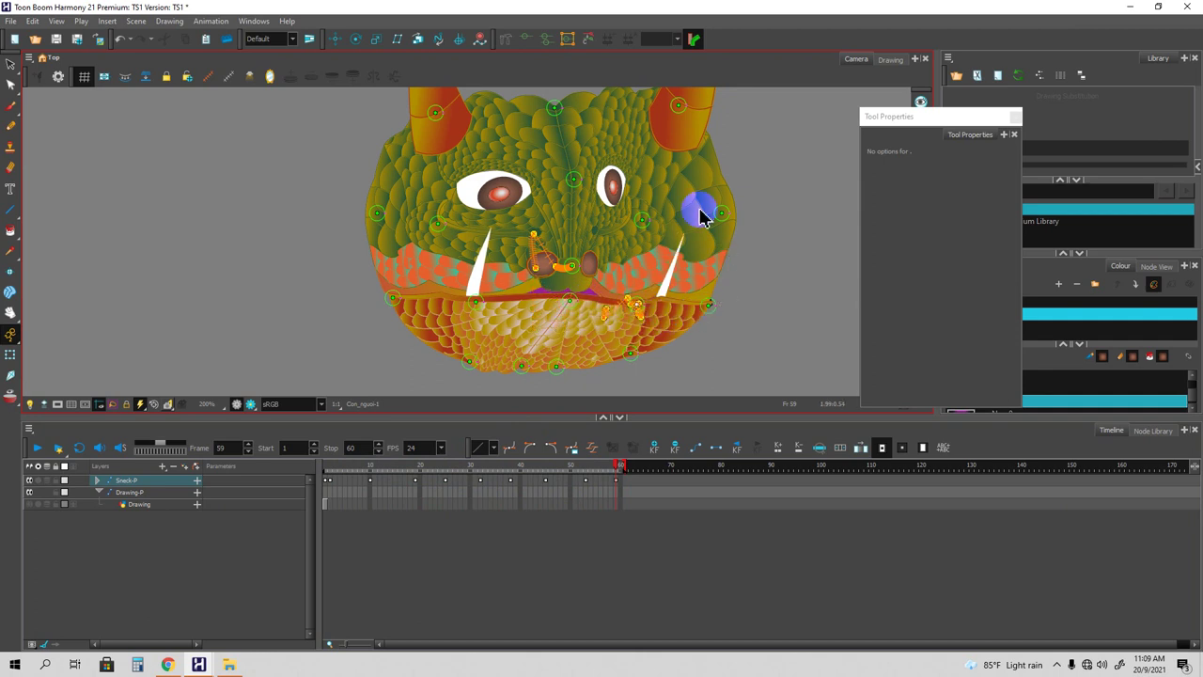
drag(558, 112, 581, 113)
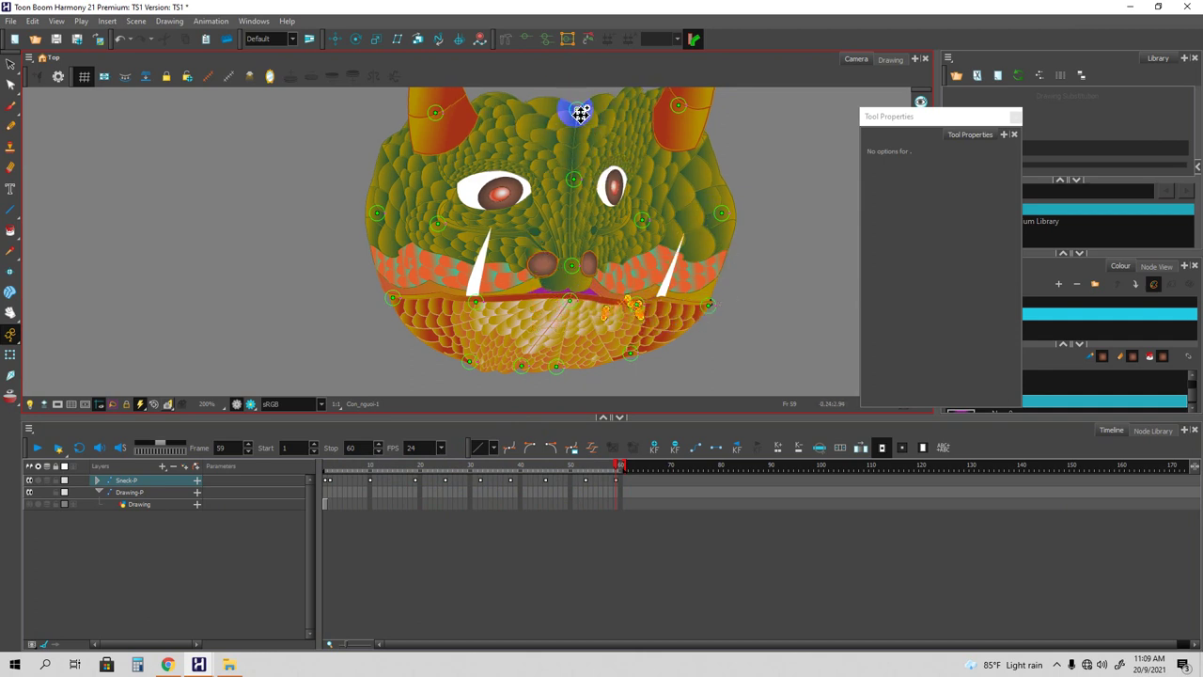
At frame 59, move the points below both eyes, the left lower-lip point and the chin point right, and refine the between-eyes point.
drag(646, 224, 663, 226)
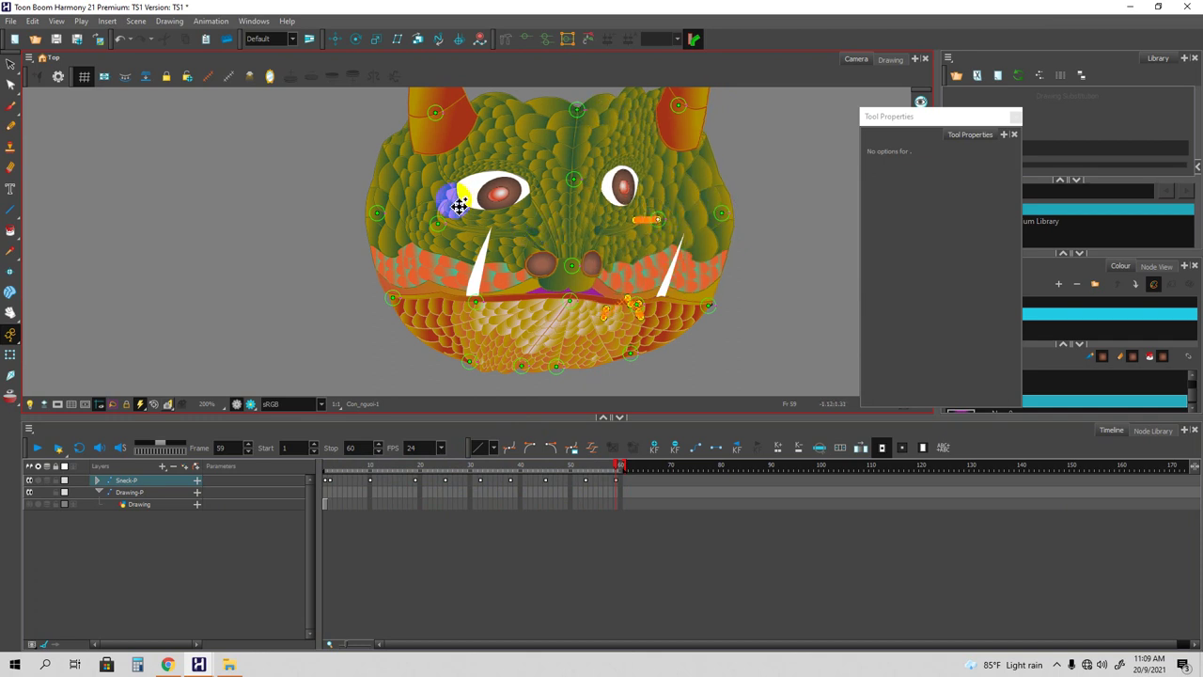
drag(441, 231, 461, 216)
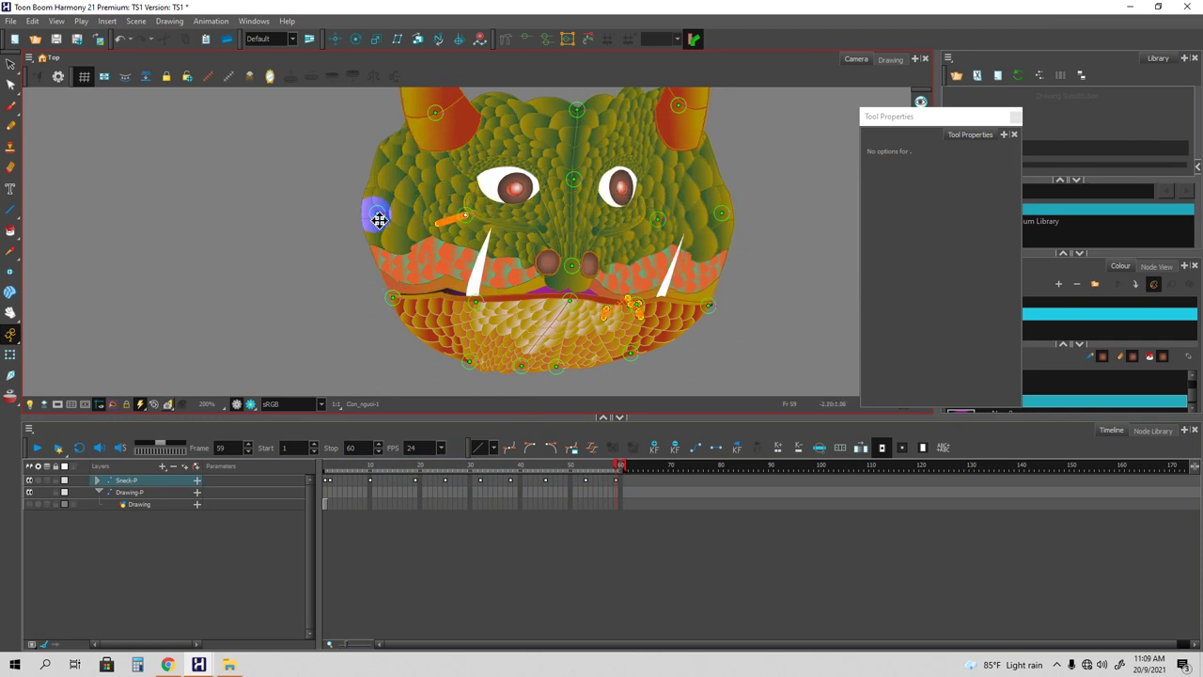
drag(483, 307, 499, 304)
click(561, 367)
drag(576, 160, 582, 181)
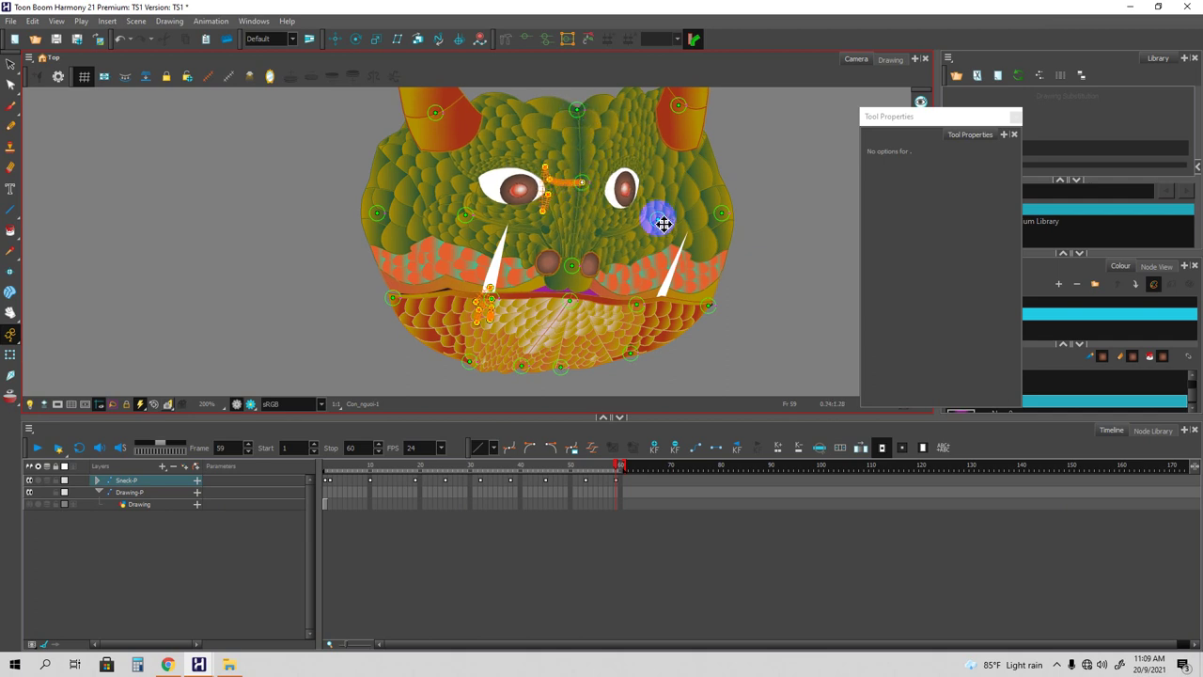
At frame 59, move the right side and right mouth corner points inward, and narrow the mouth interior drawing to fit inside the face.
click(716, 213)
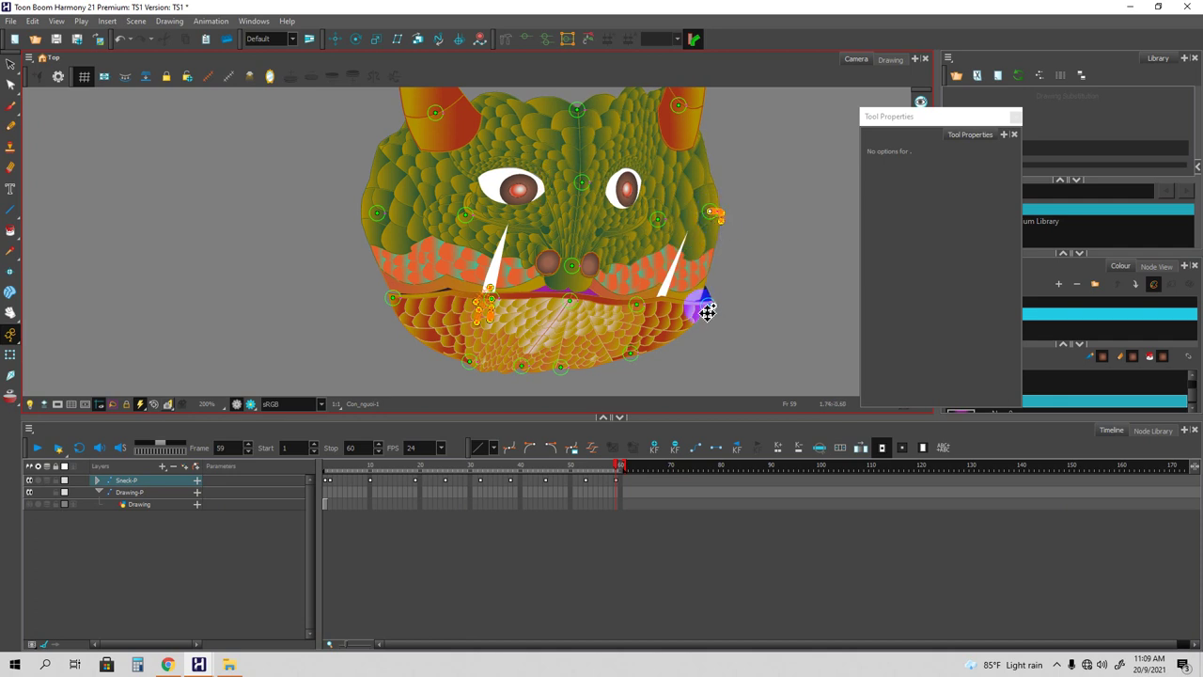
drag(705, 309, 703, 305)
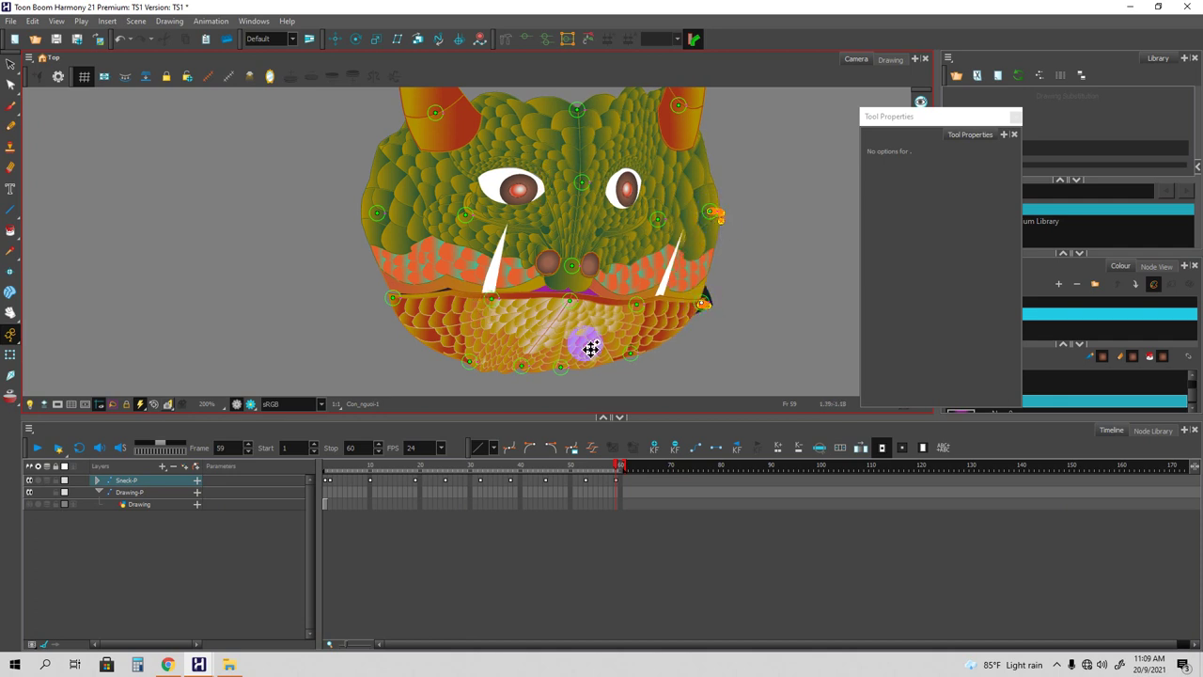
click(700, 307)
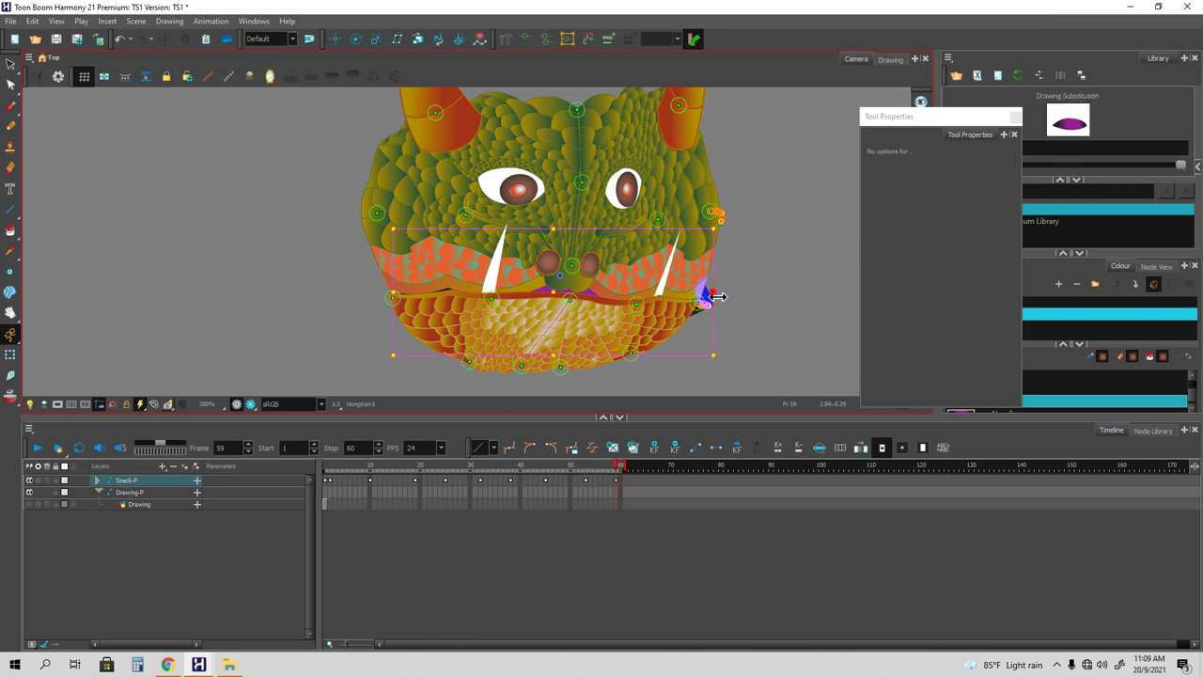
key(ctrl+z)
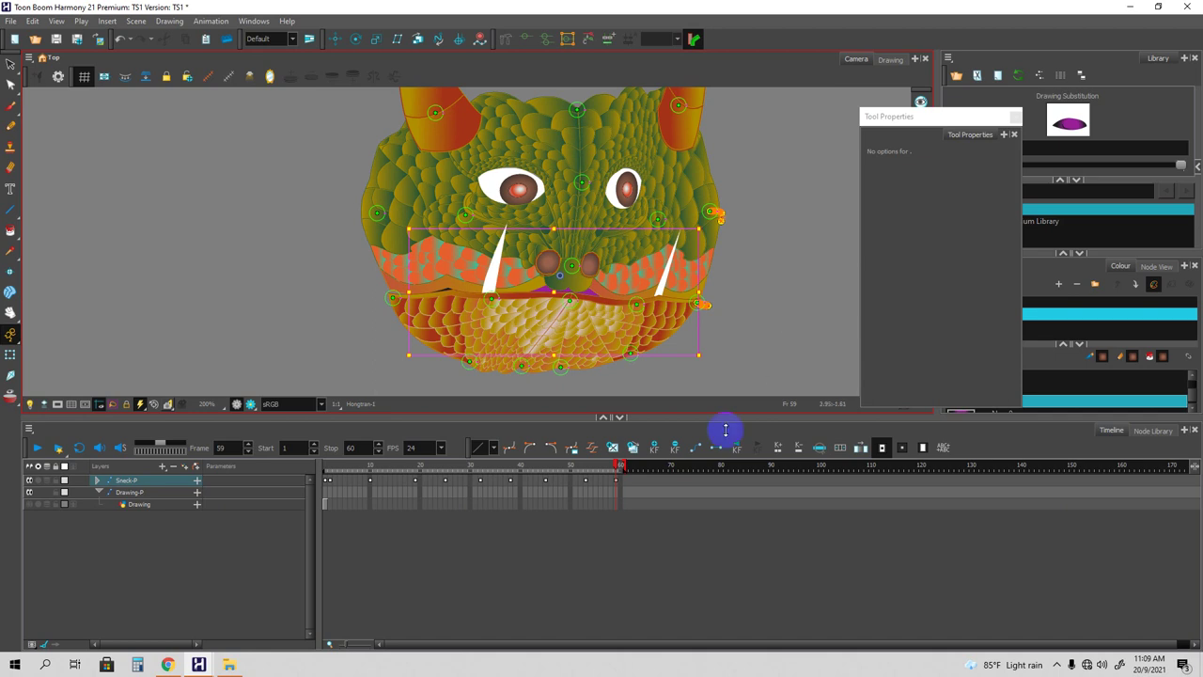
At frame 45, lower the centre lower-lip and chin deformation points to open the mouth, and shift the top-of-head point left.
click(616, 467)
drag(616, 467, 545, 488)
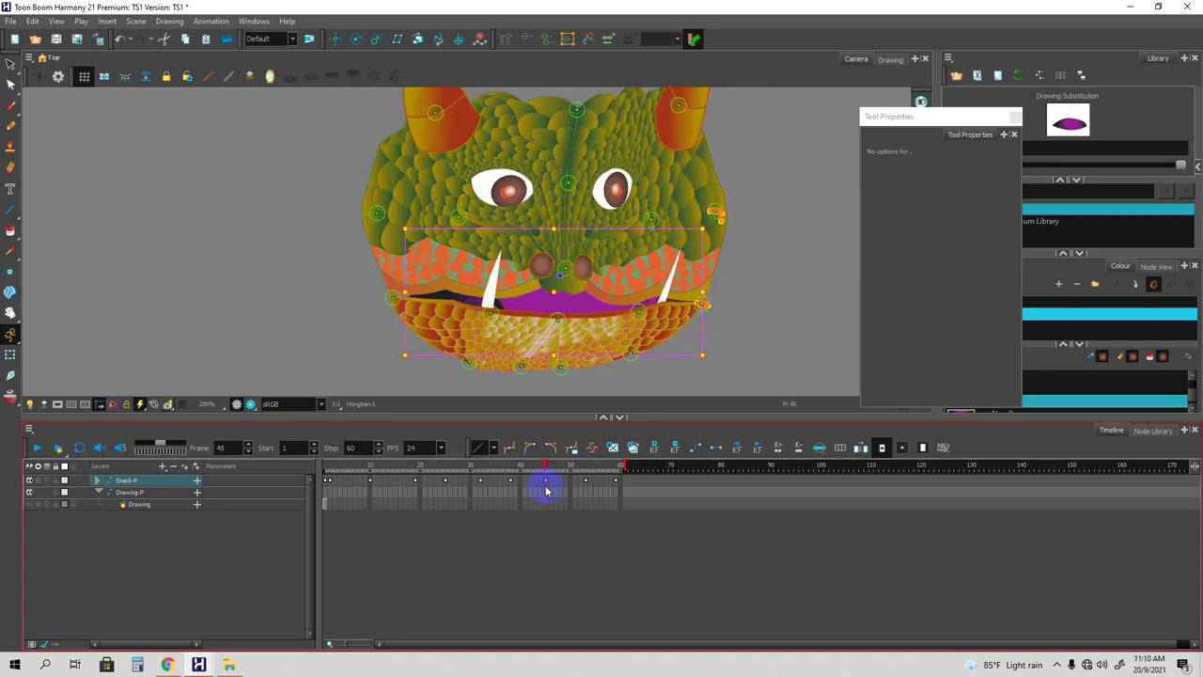
click(562, 325)
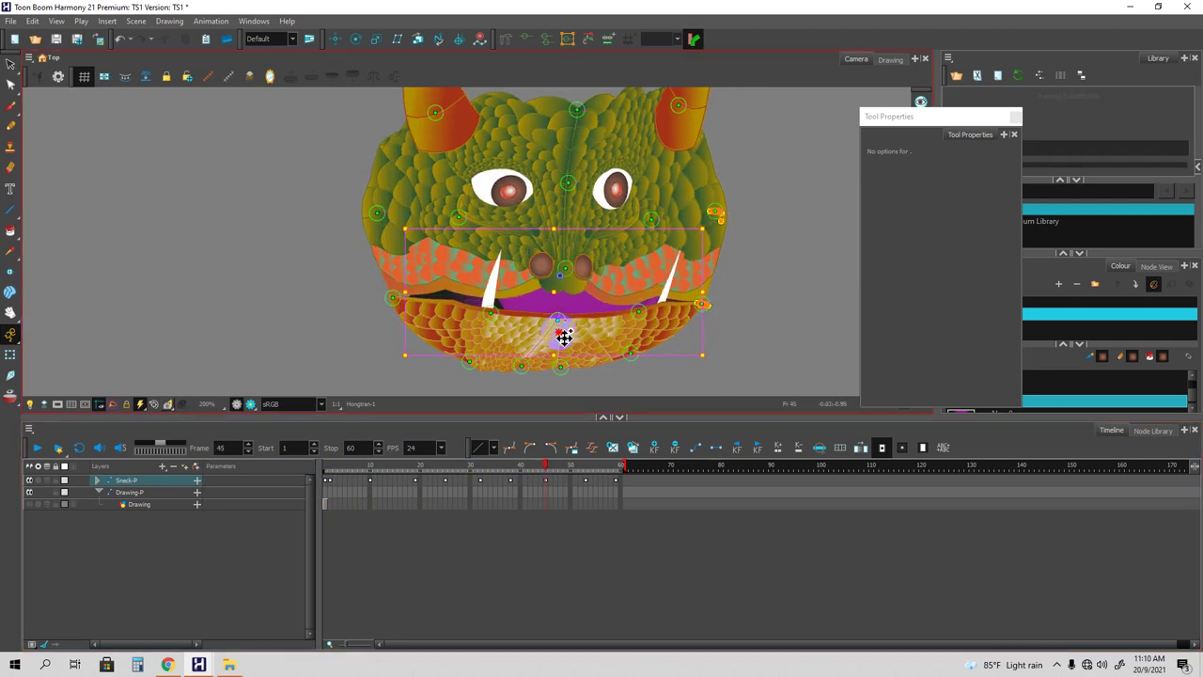
click(569, 365)
drag(565, 373, 537, 374)
key(ctrl+s)
drag(636, 359, 638, 374)
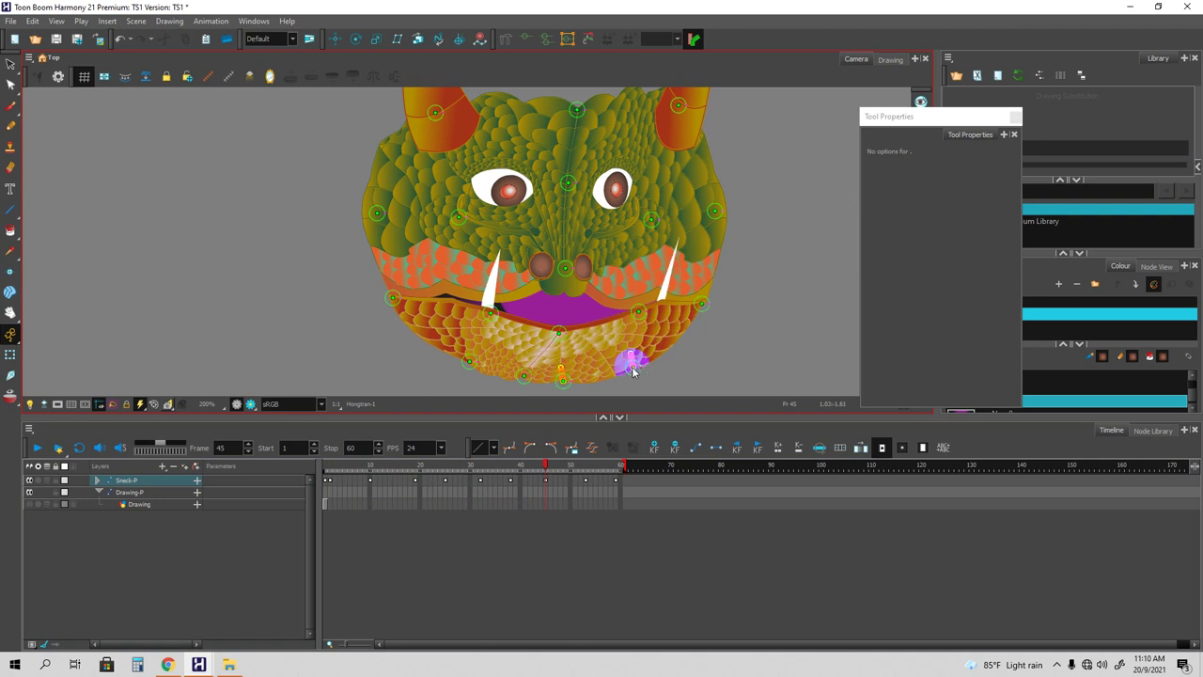
click(561, 328)
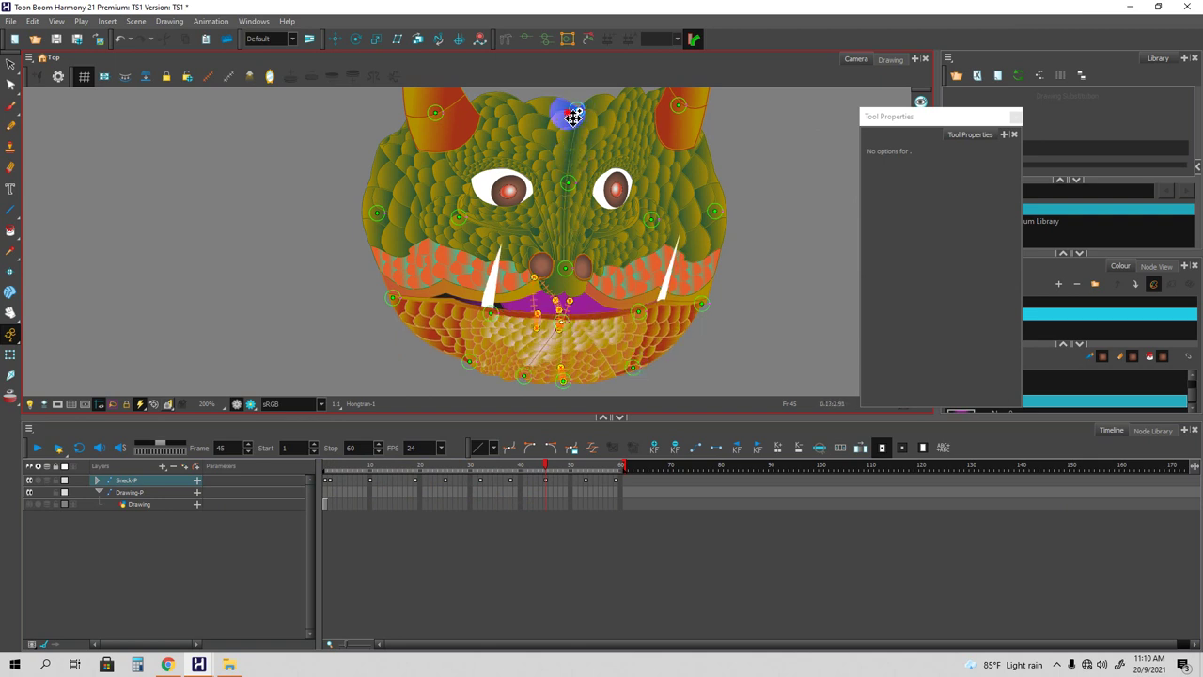
Shift the nose deformation point slightly to the right at frame 45.
scroll(756, 252, down, 3)
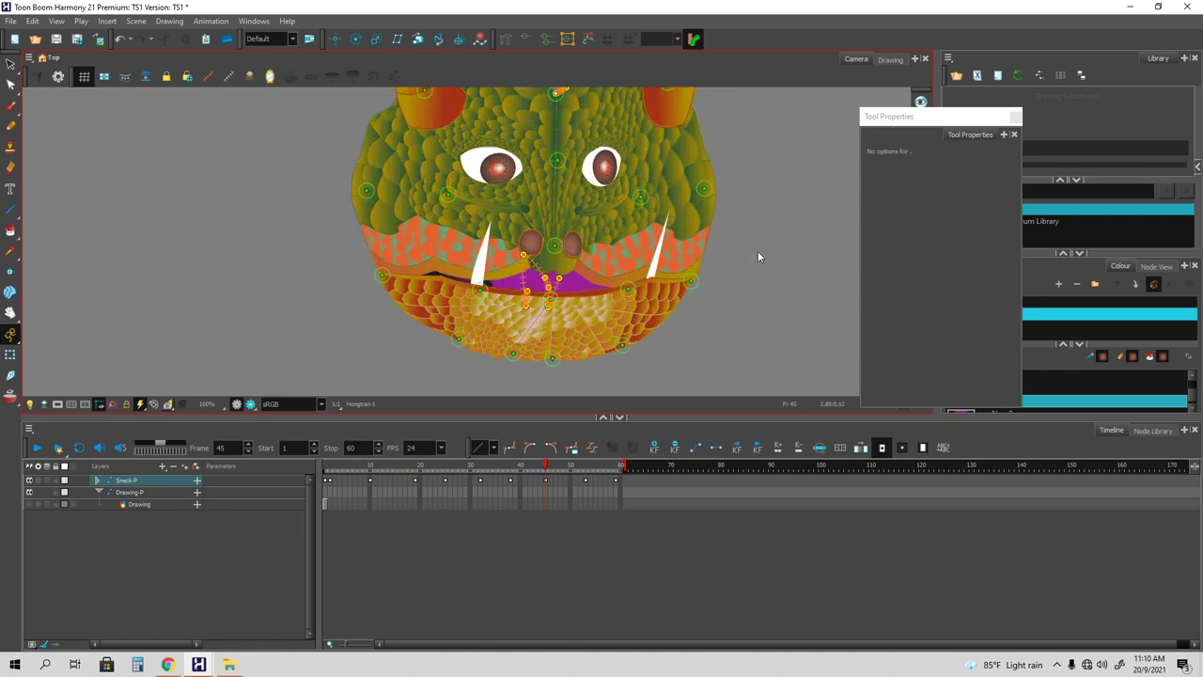
scroll(695, 170, up, 2)
scroll(726, 192, down, 3)
scroll(718, 221, up, 3)
click(542, 473)
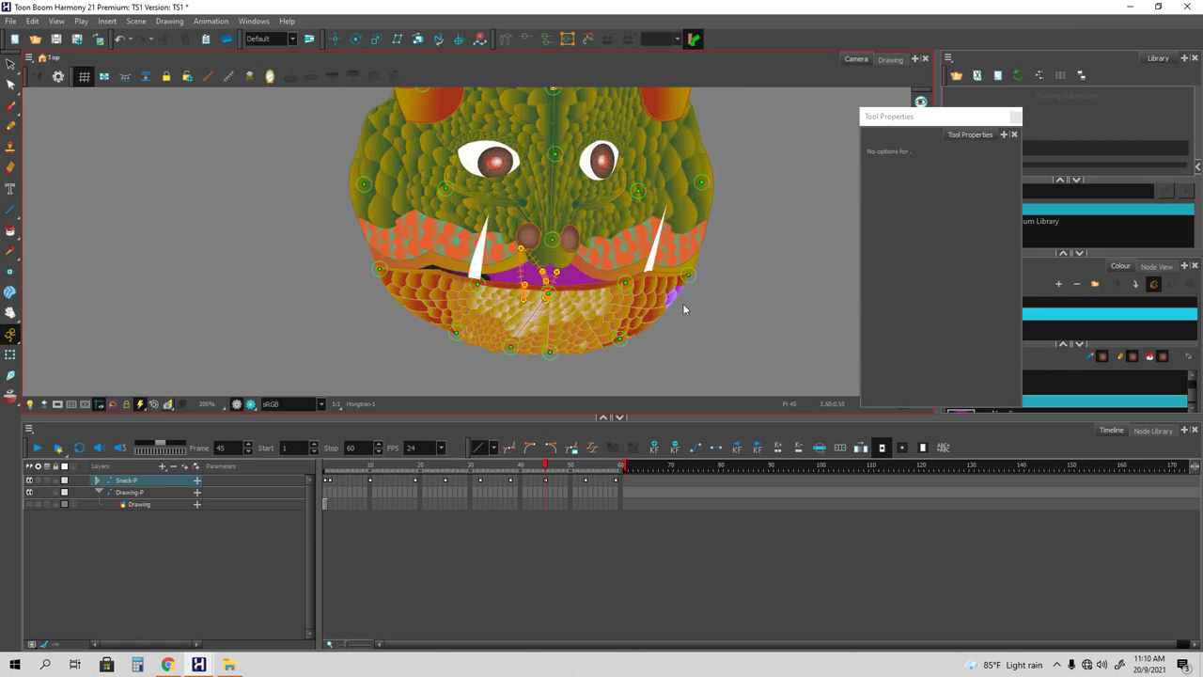
mouse_move(552, 467)
mouse_down()
mouse_move(330, 475)
mouse_move(544, 476)
mouse_up()
click(553, 241)
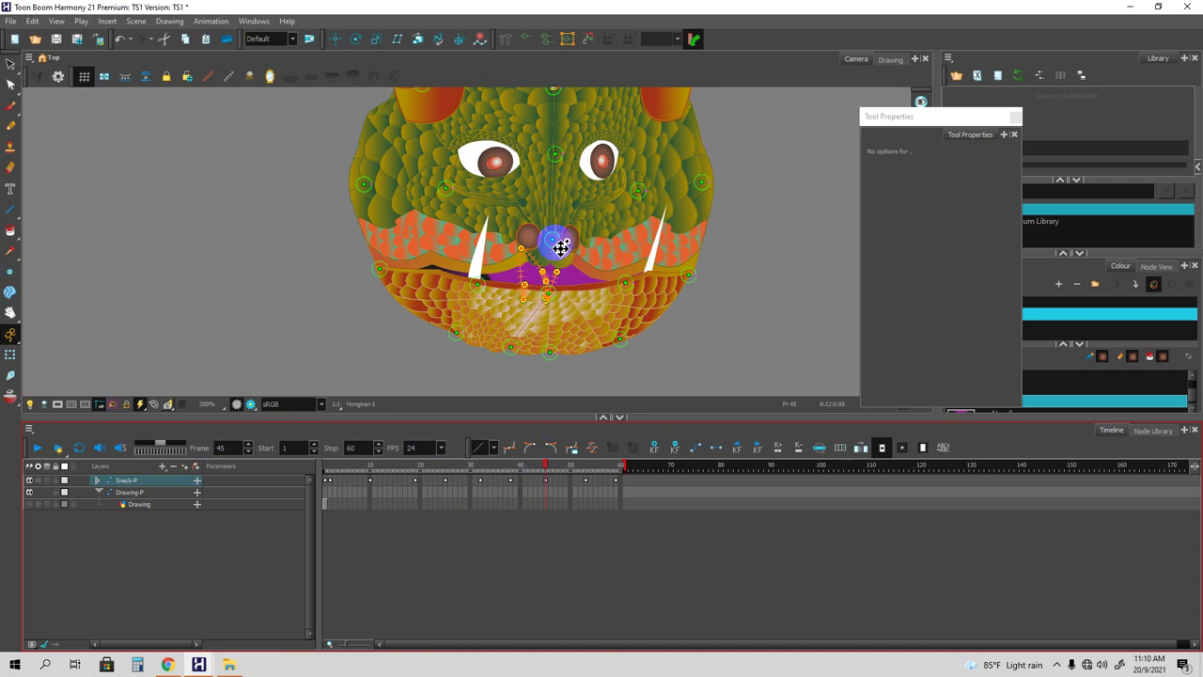
click(562, 245)
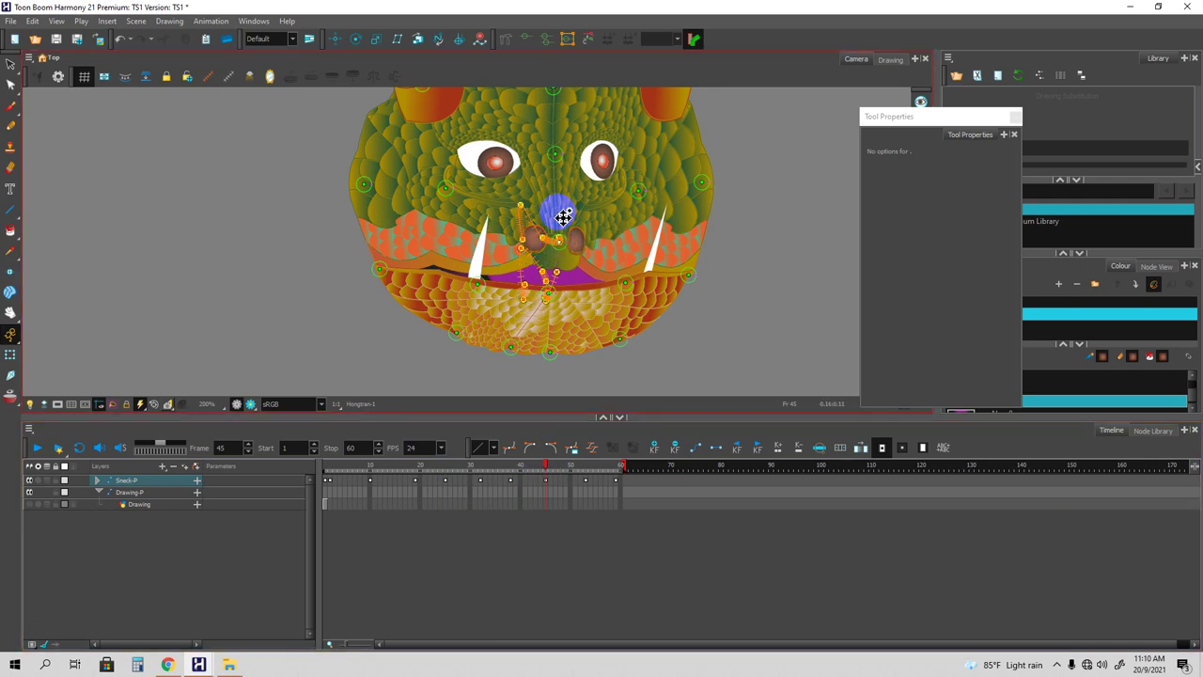
At frame 45, move both pupils slightly left so they sit nearer the centre of the eyes.
click(511, 165)
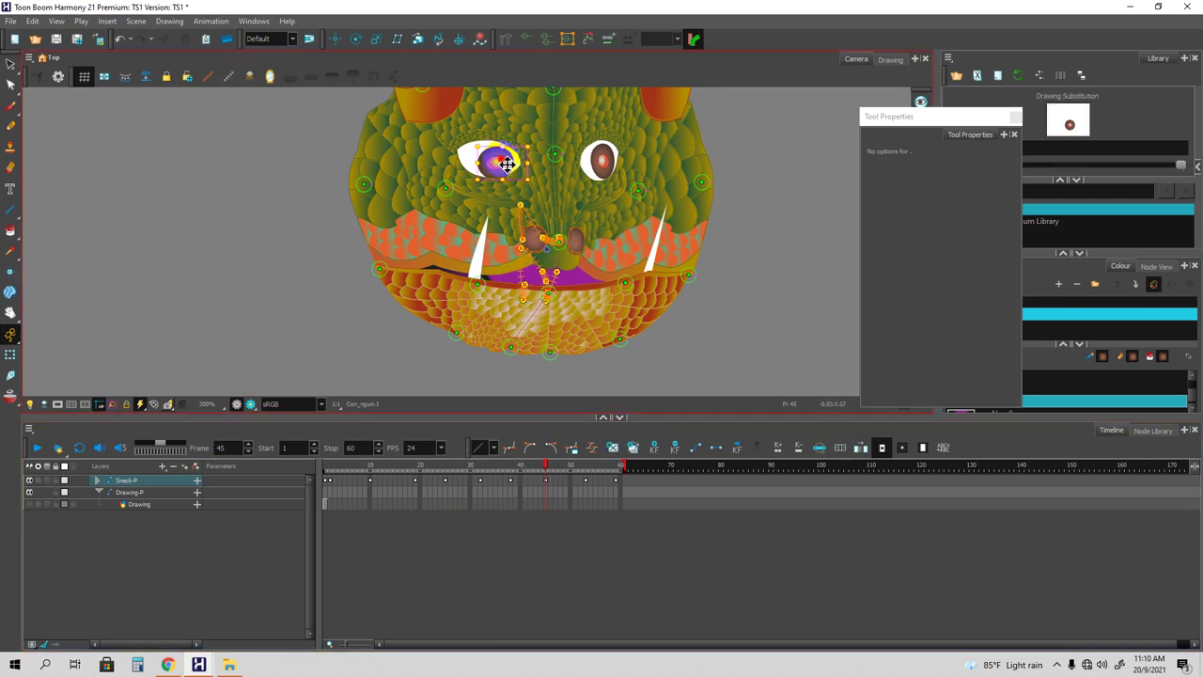
key(ctrl+z)
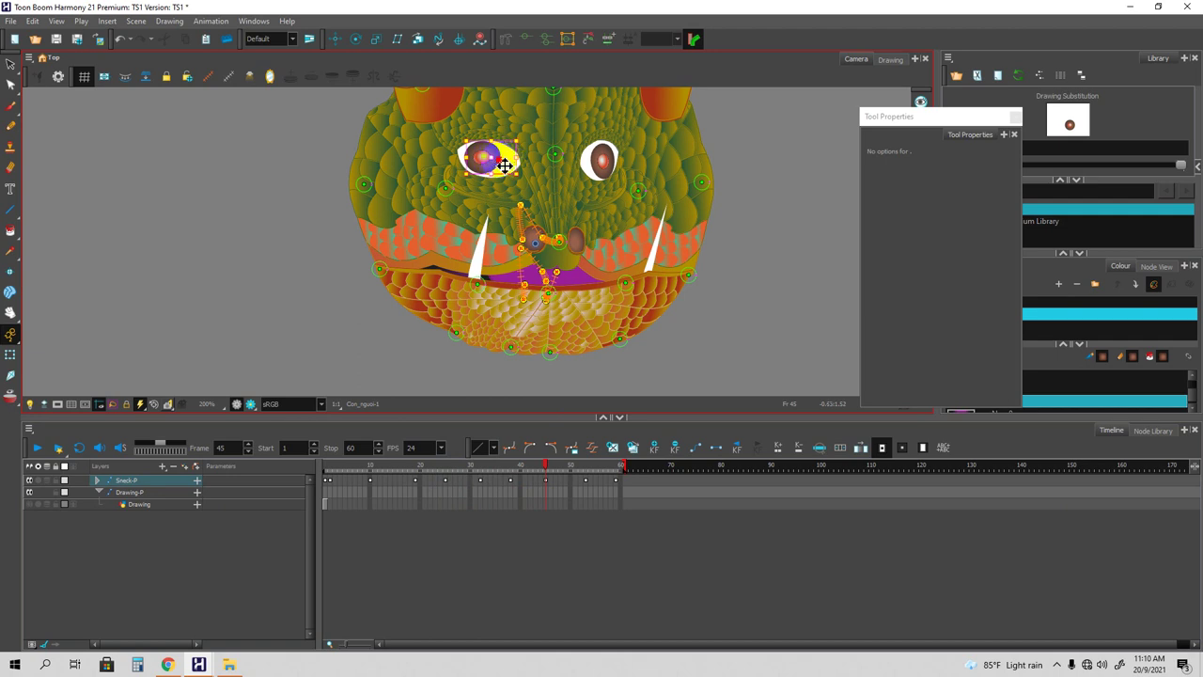
drag(502, 164, 505, 166)
click(602, 173)
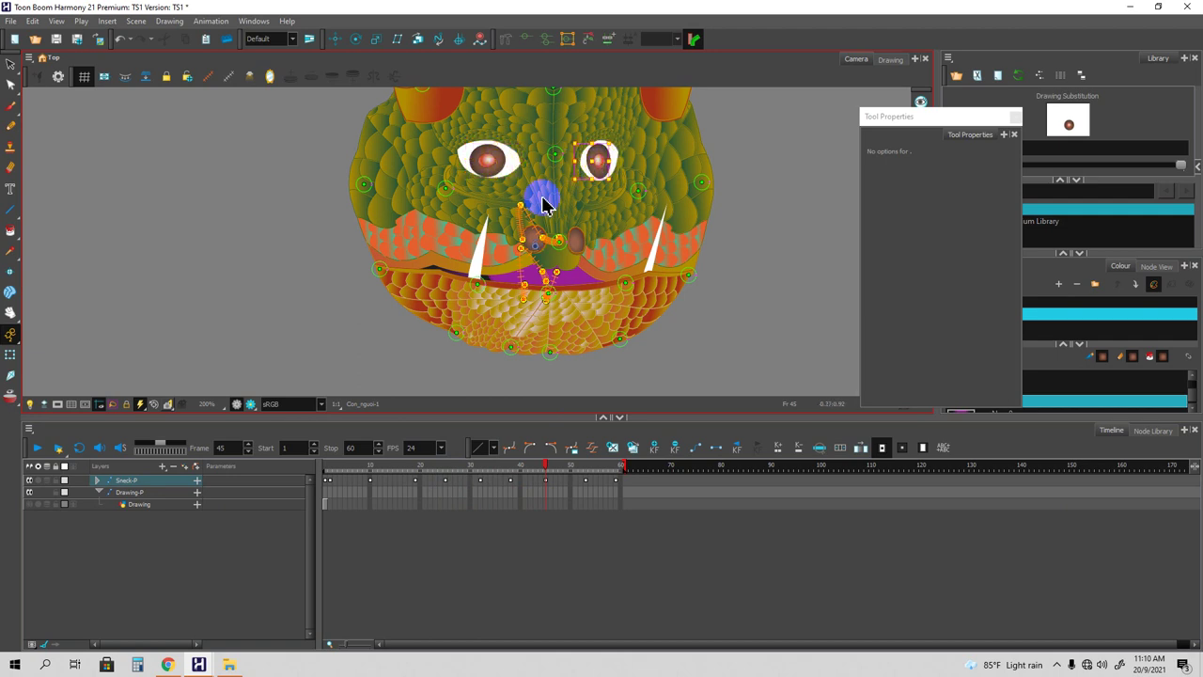
Close the floating Tool Properties window so the snake face and colour palettes are unobstructed.
scroll(701, 292, down, 1)
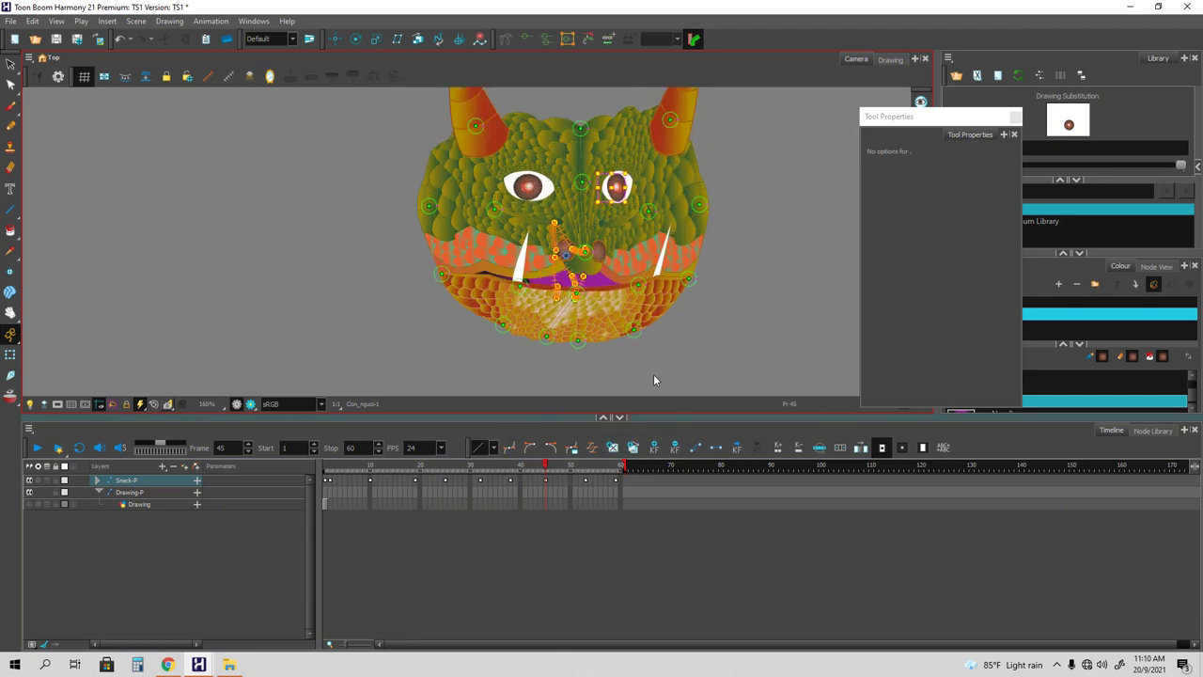
click(1013, 119)
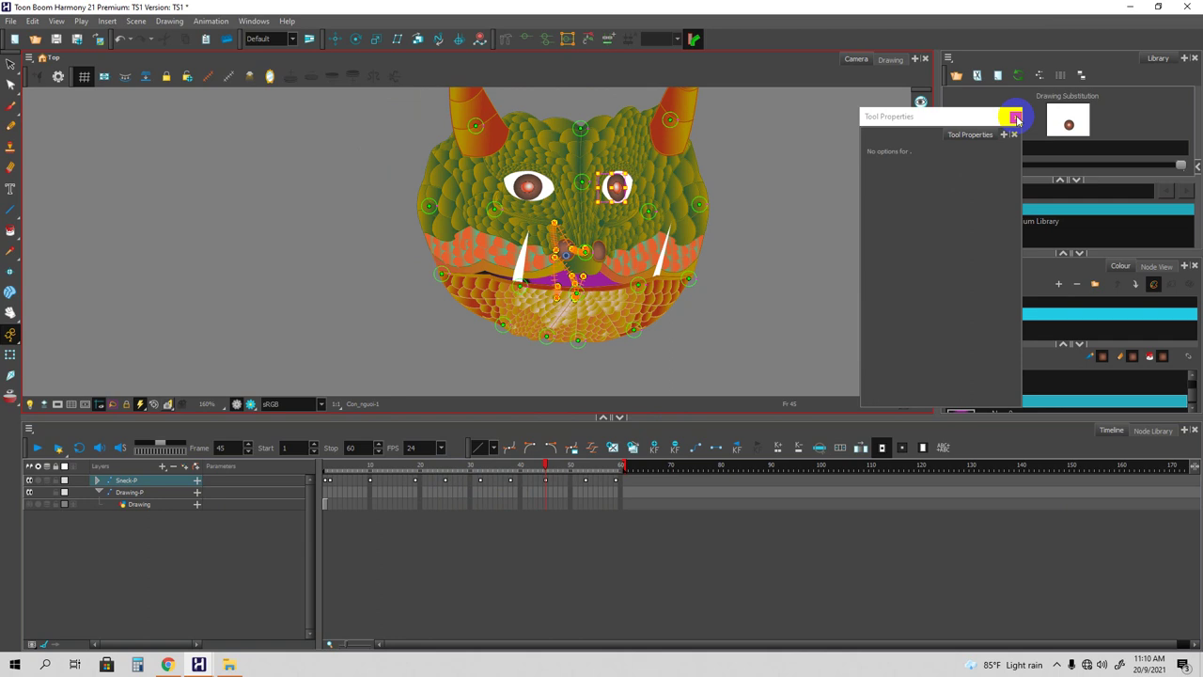
click(916, 156)
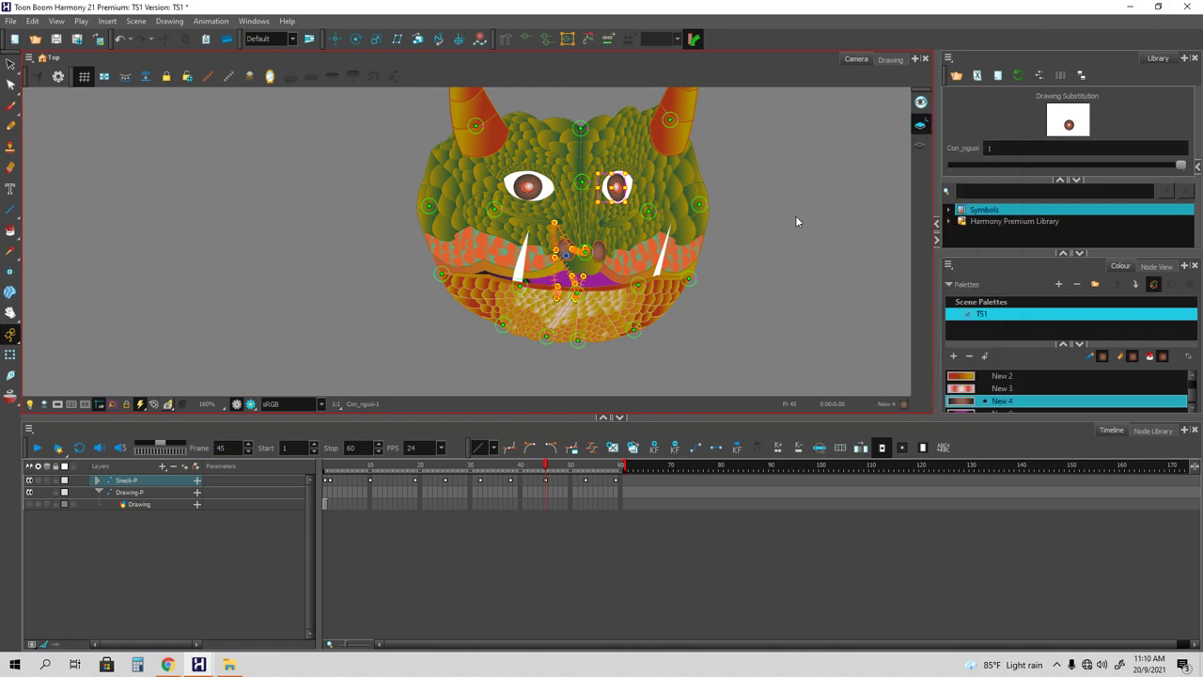
click(208, 22)
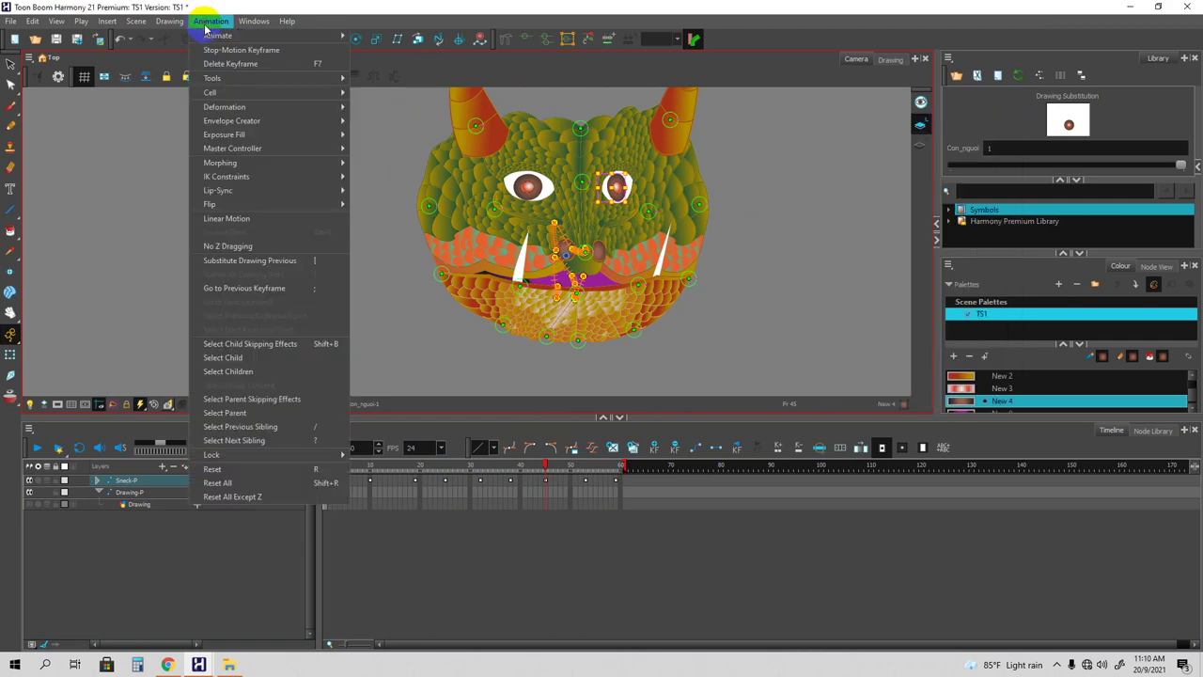
mouse_move(268, 148)
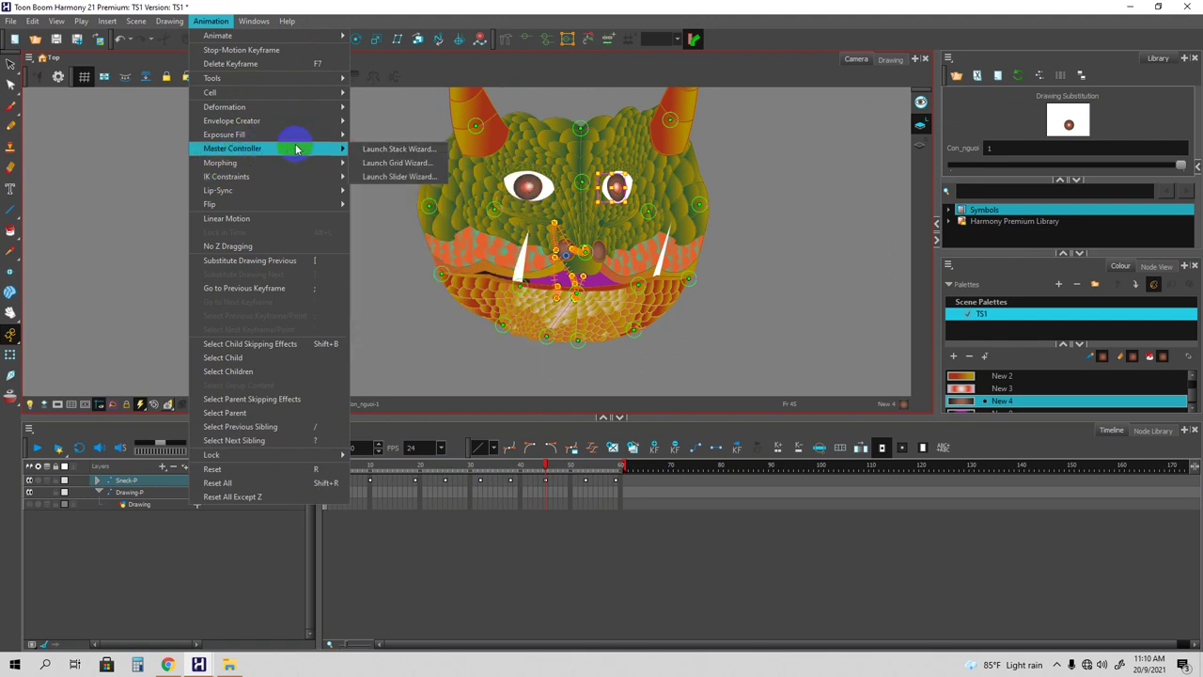
click(377, 178)
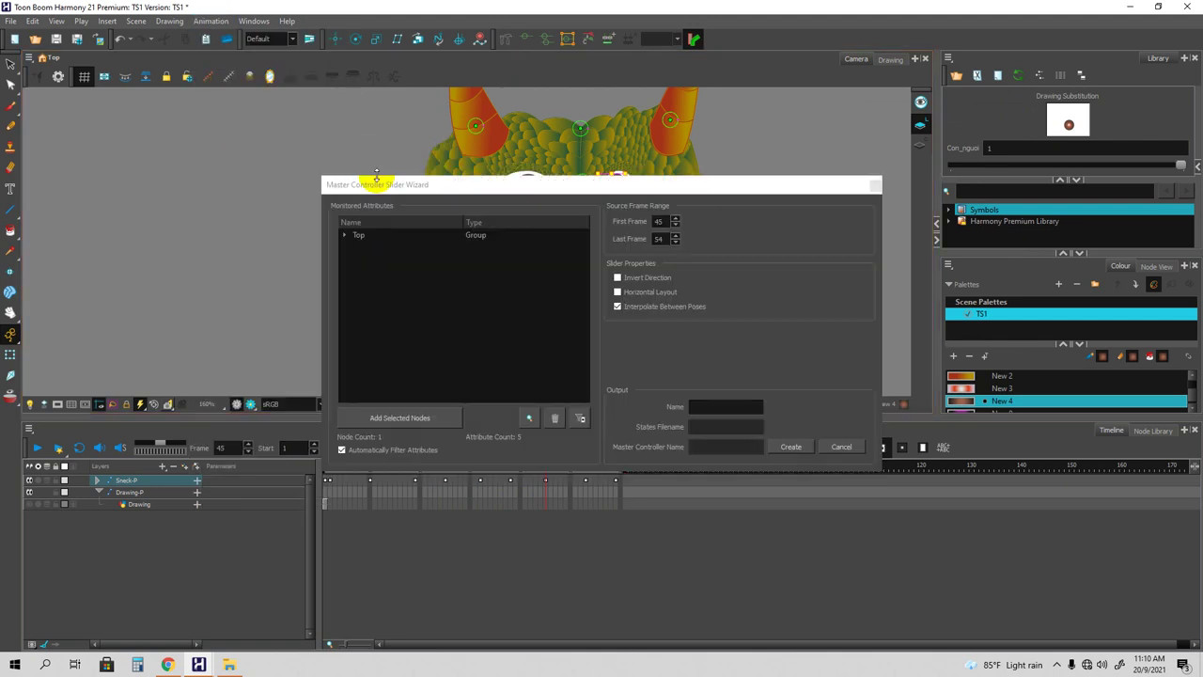
drag(475, 188, 851, 93)
click(743, 150)
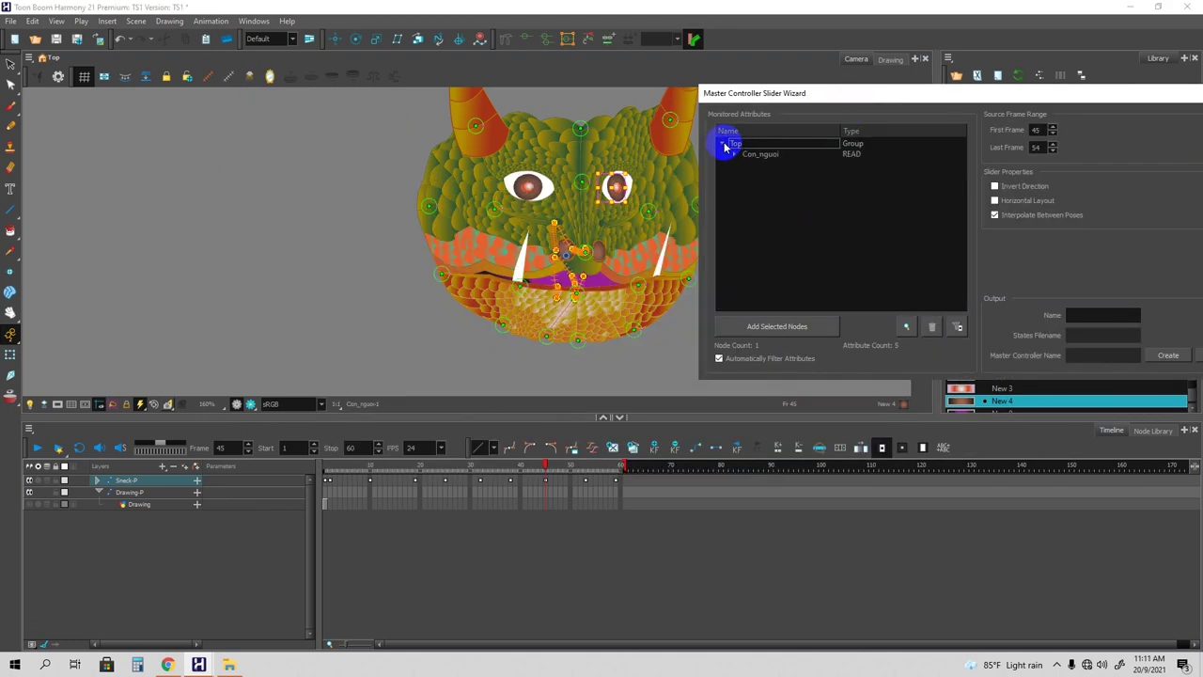
click(725, 144)
click(97, 482)
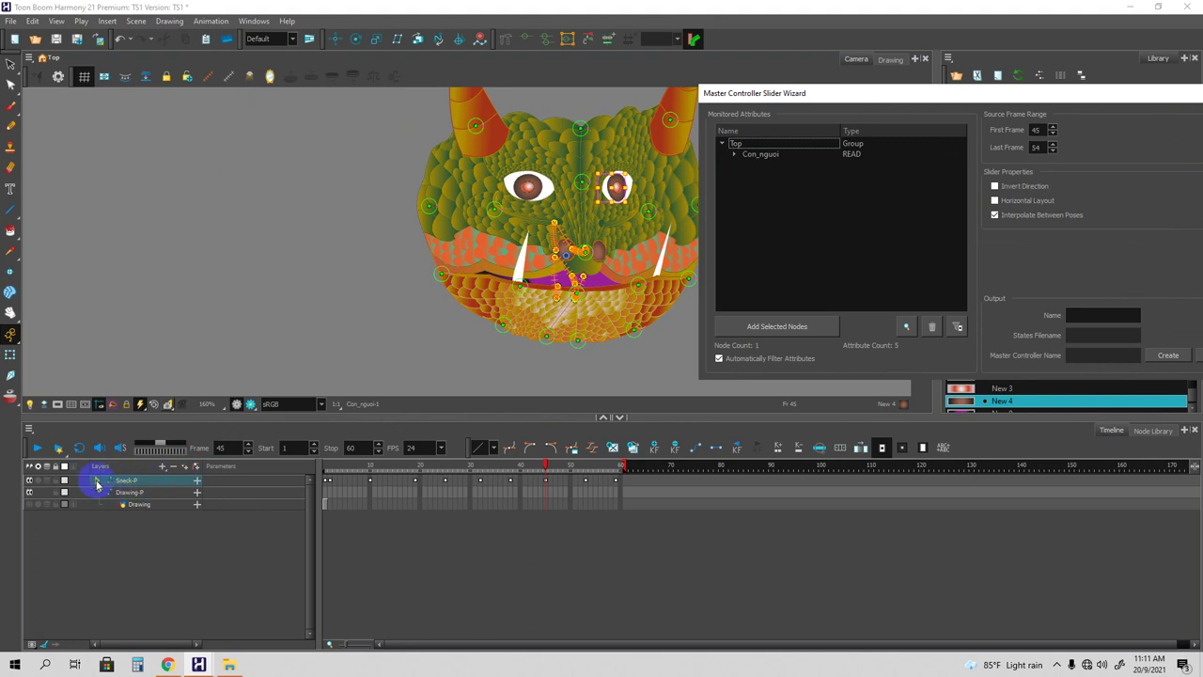
drag(97, 485, 736, 160)
click(734, 156)
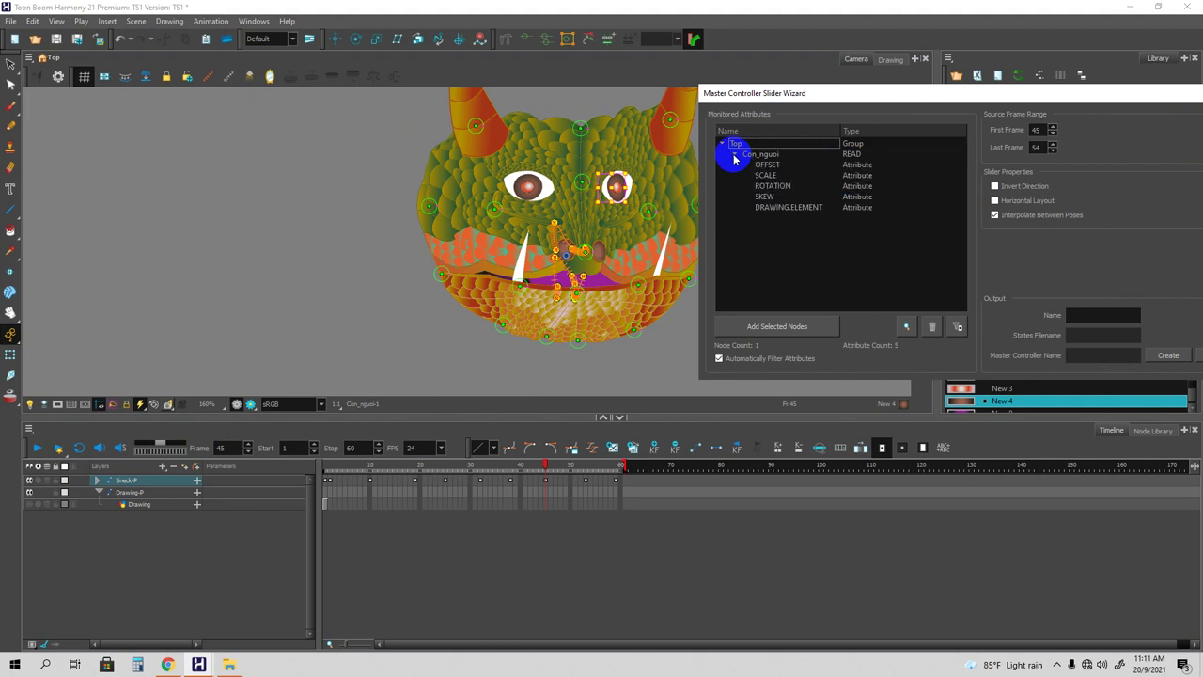
drag(836, 93, 820, 94)
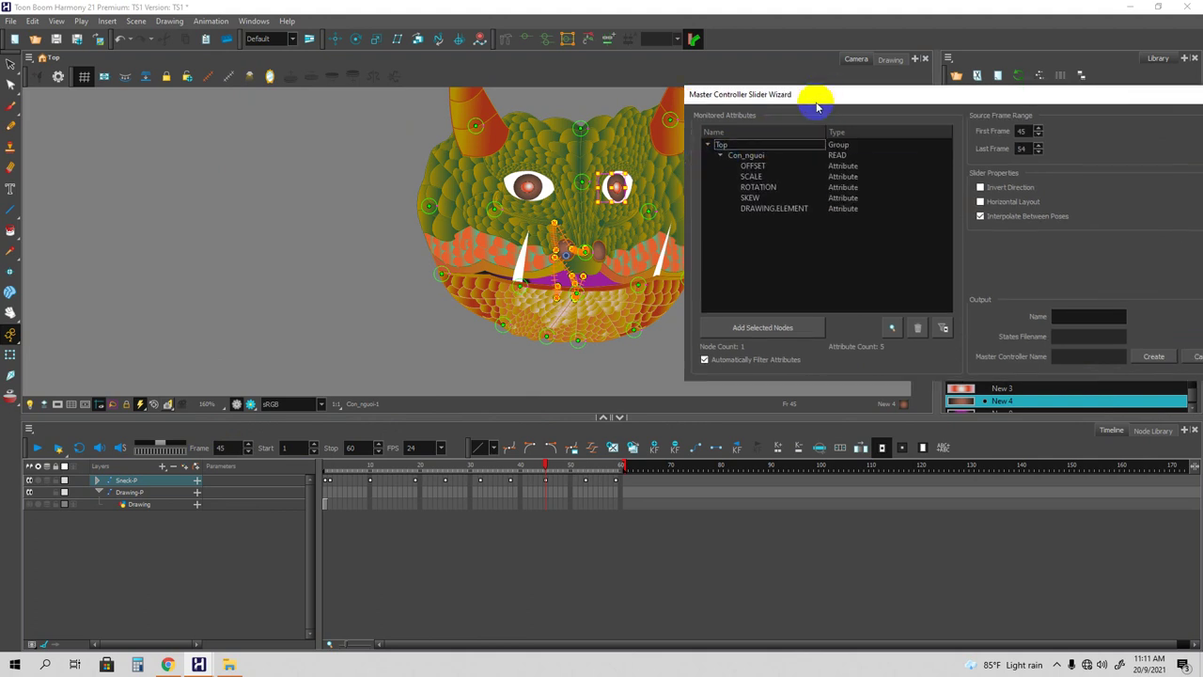
click(720, 156)
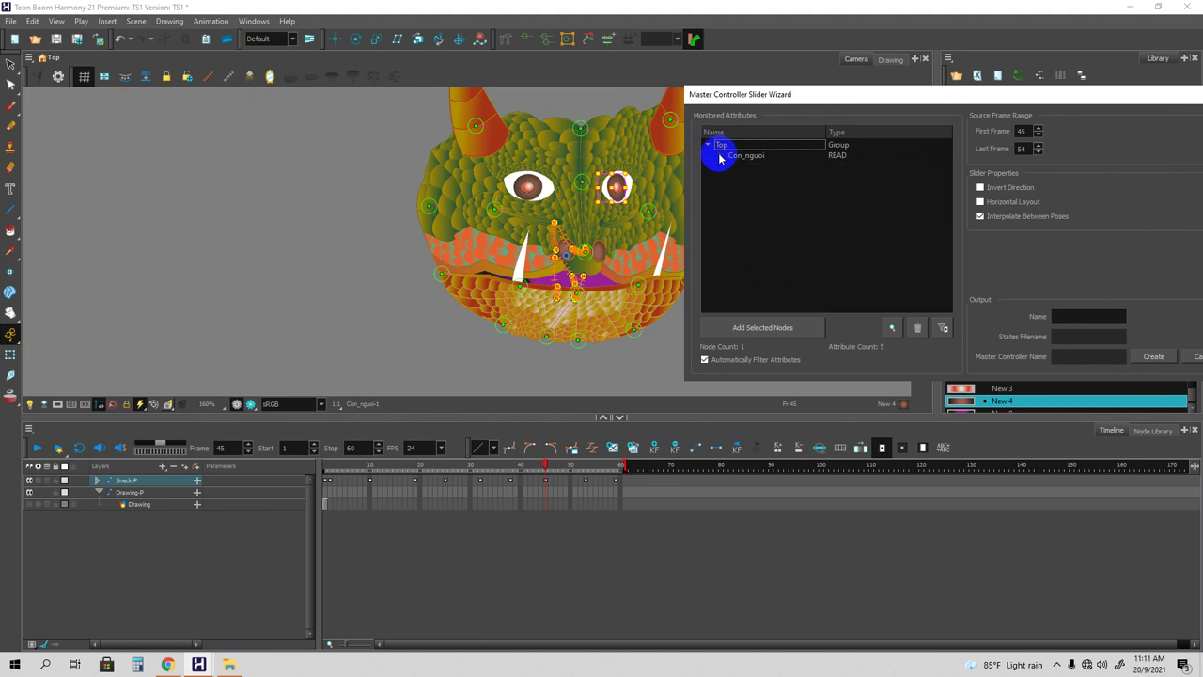
click(760, 328)
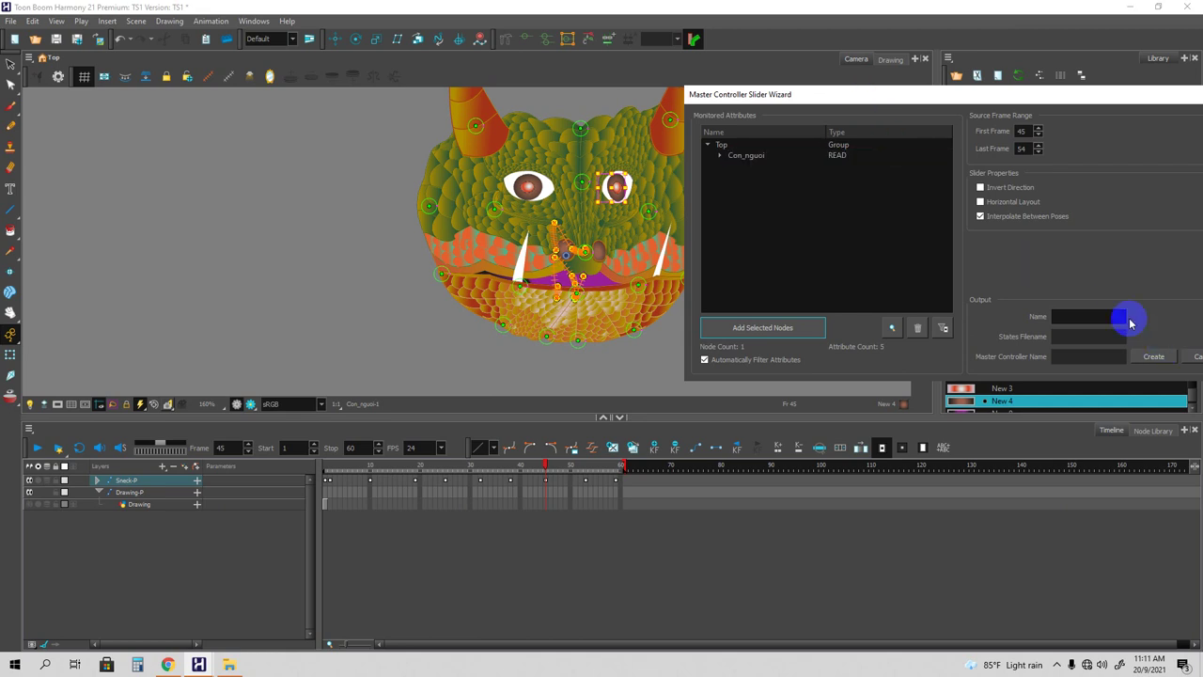
drag(900, 100, 679, 100)
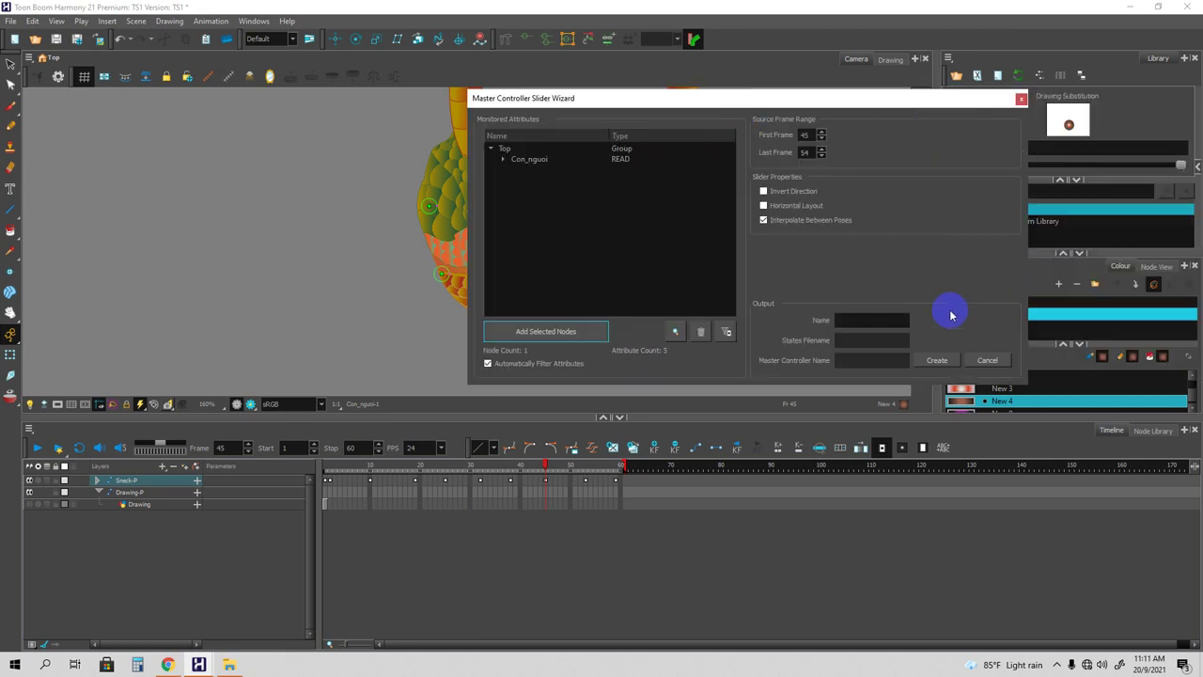
click(986, 361)
Launch the Master Controller Stack Wizard and load the "[grid] Turnaround 90deg Mirrored 6x3" preset.
click(212, 20)
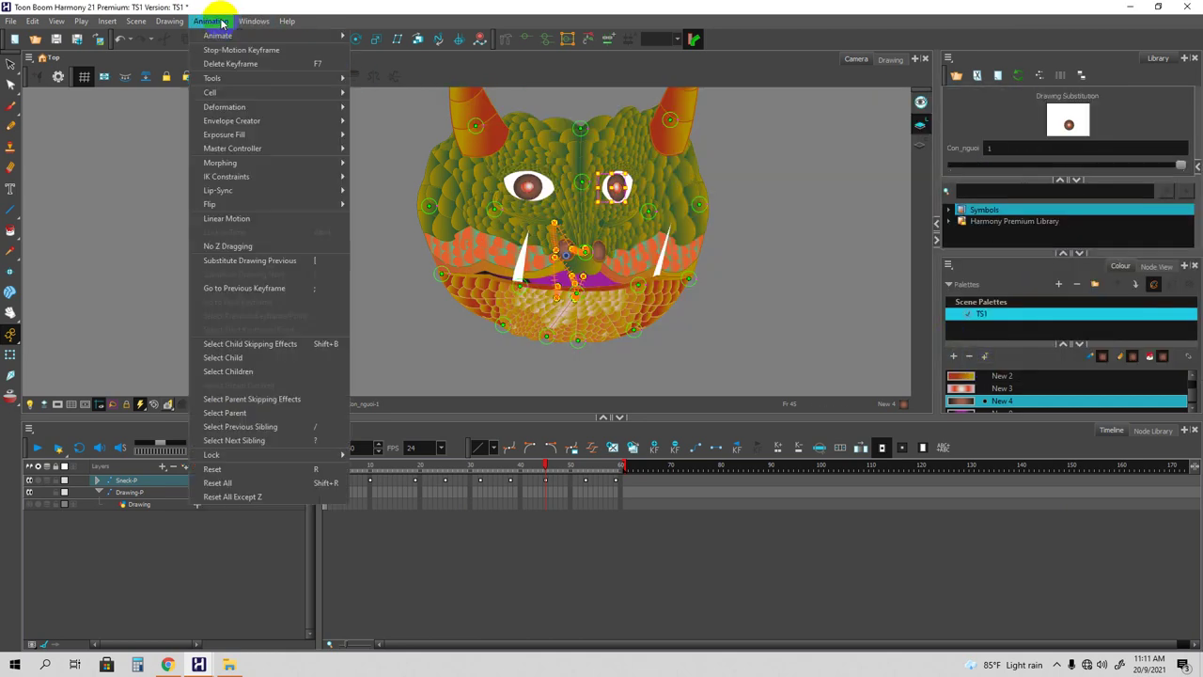
mouse_move(243, 150)
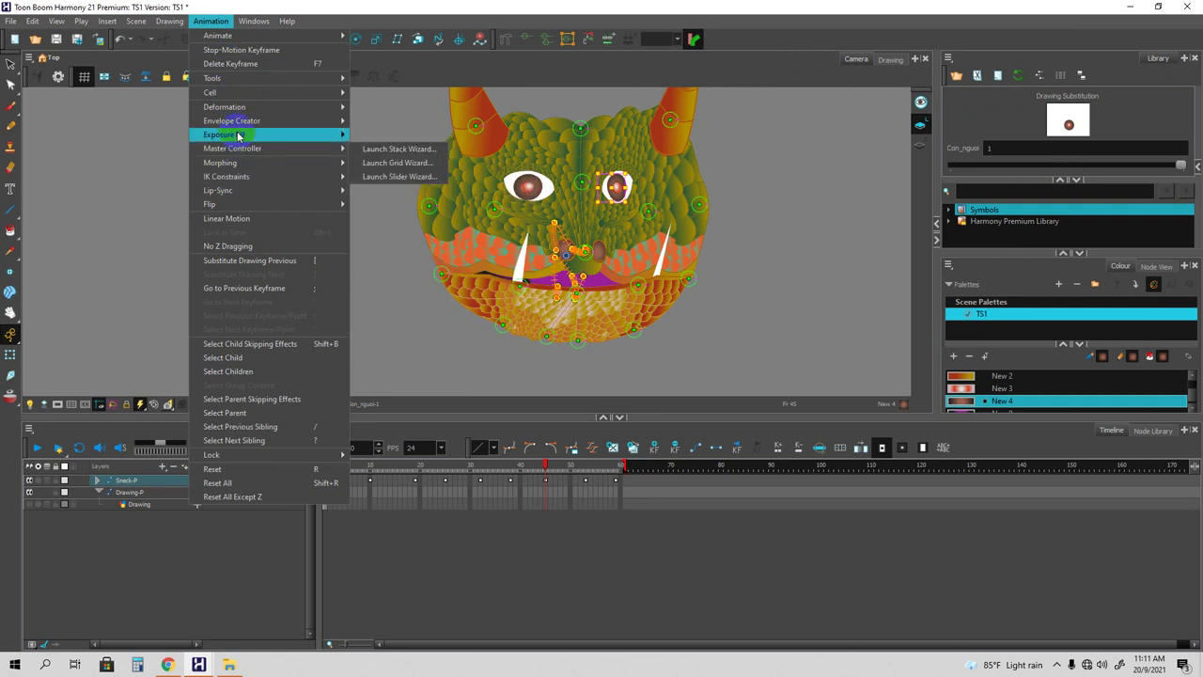
click(373, 149)
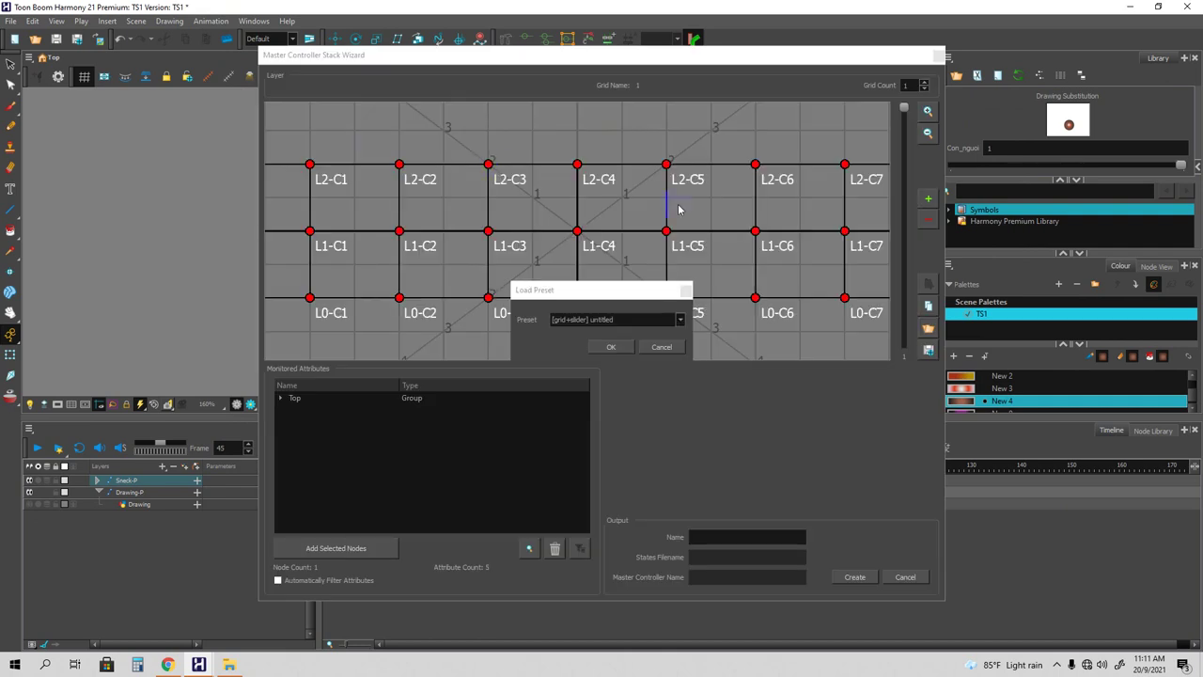
click(679, 319)
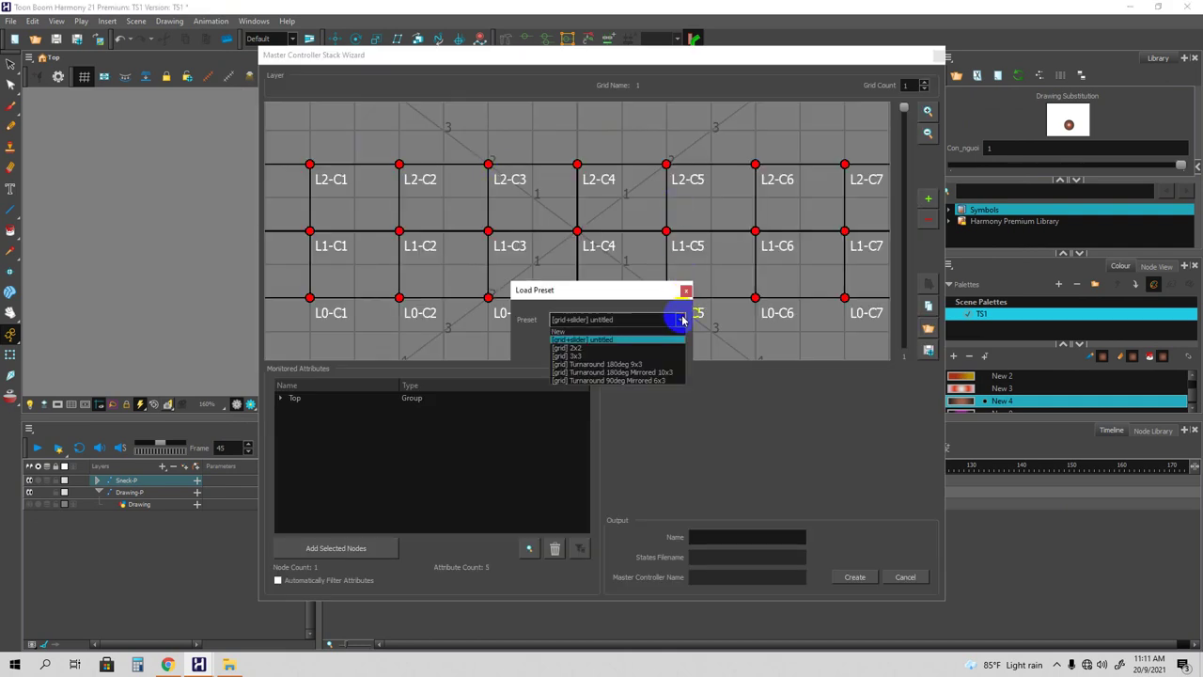
click(585, 356)
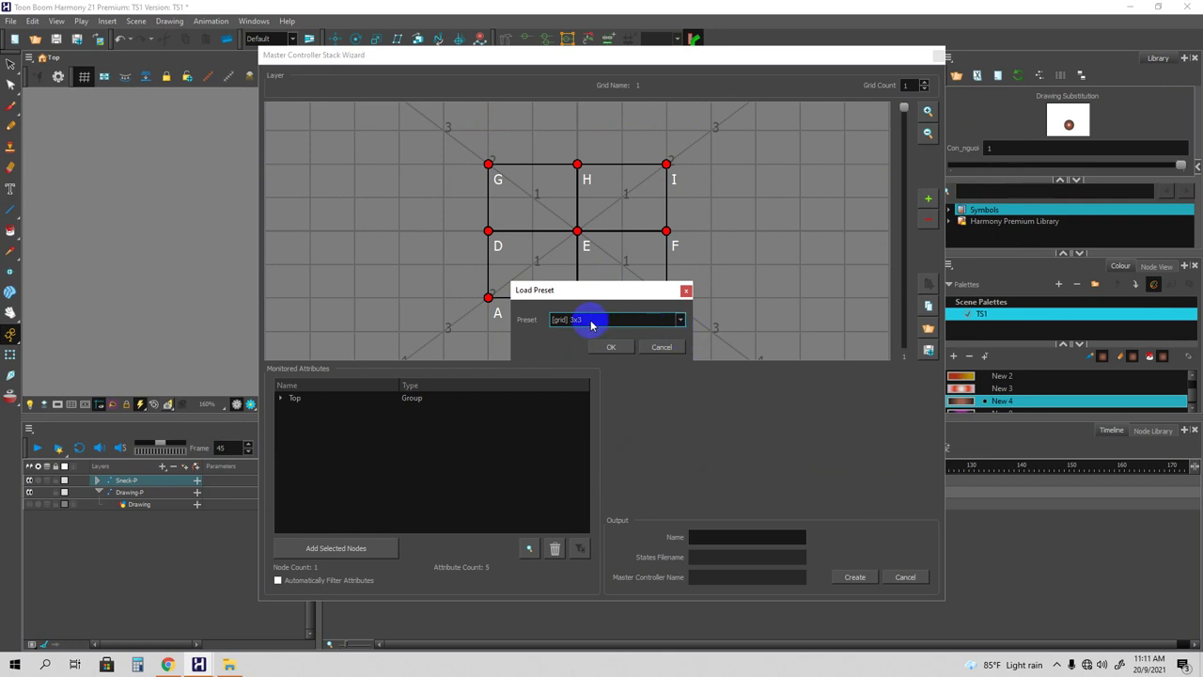
click(680, 319)
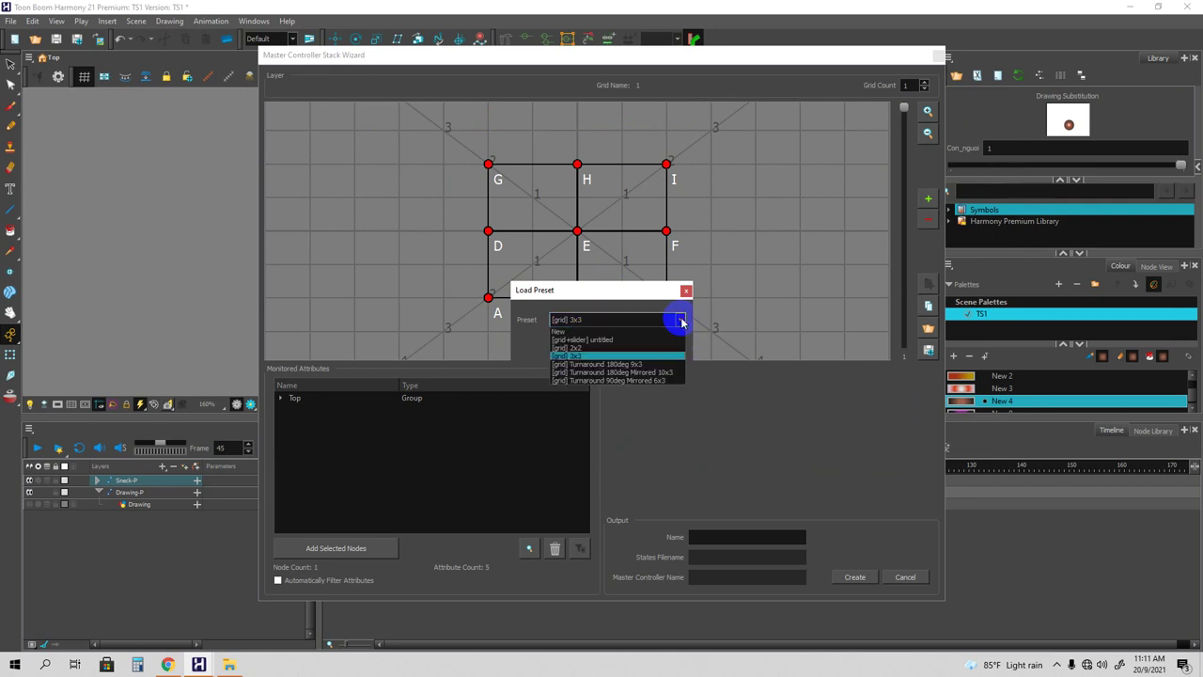
click(613, 381)
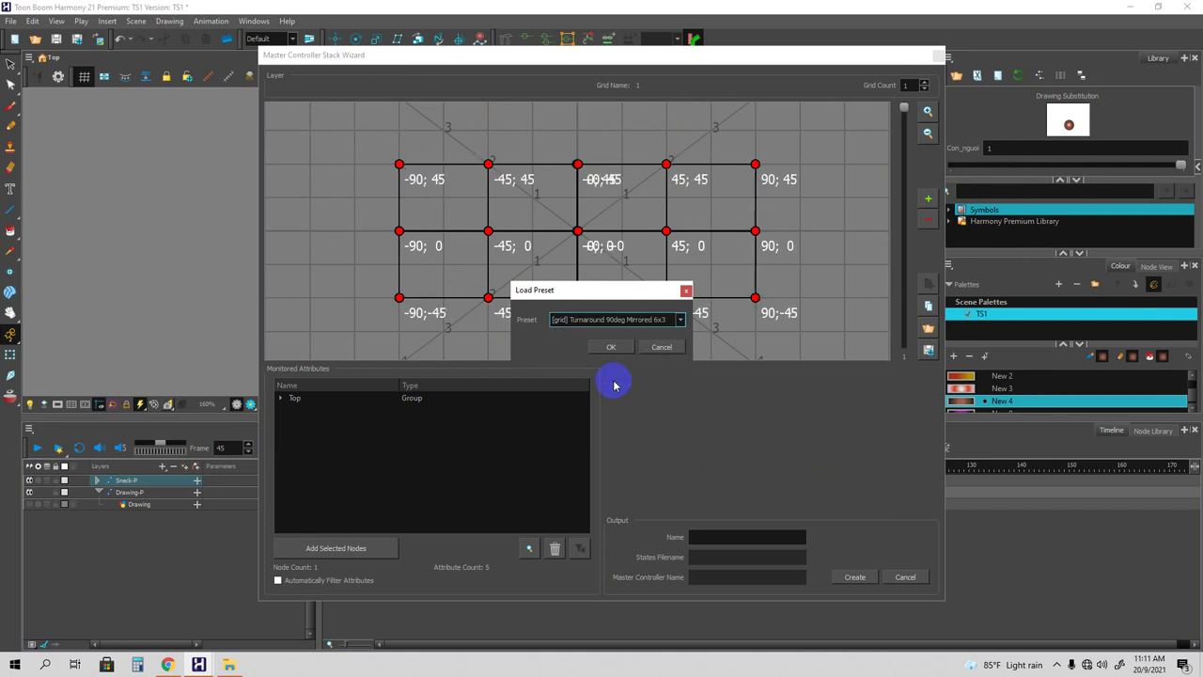
click(607, 351)
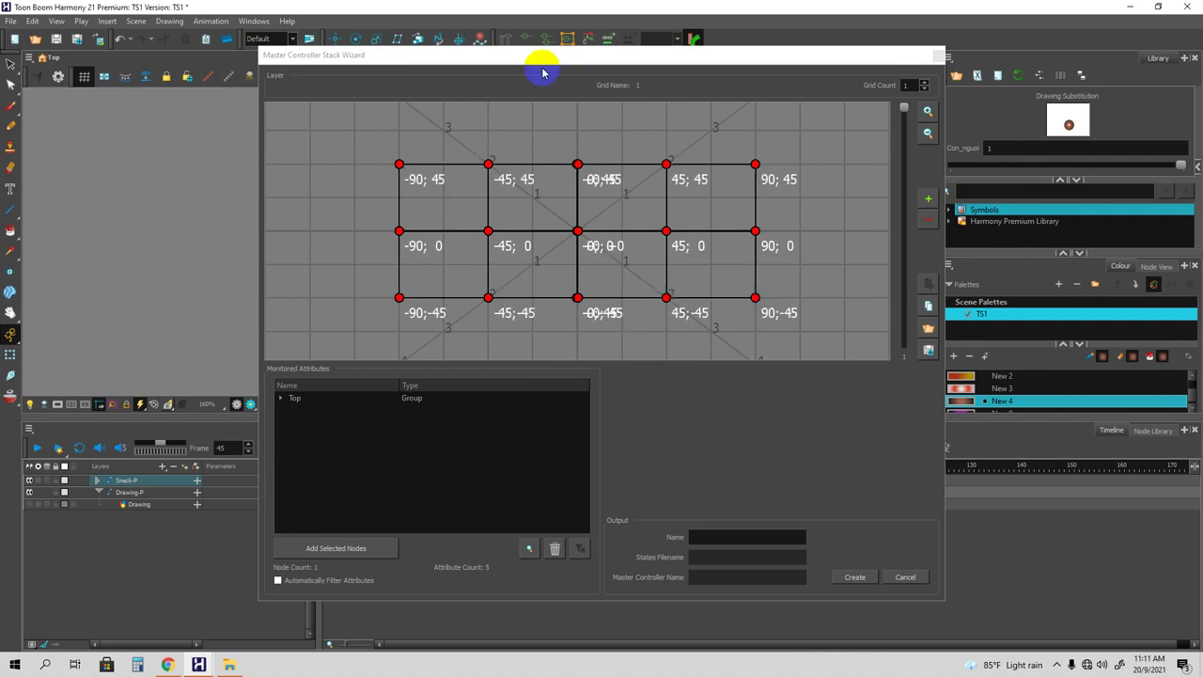
Move the wizard clear of the timeline and assign frame 1 to the grid pose "-90; 0".
drag(518, 60, 920, 54)
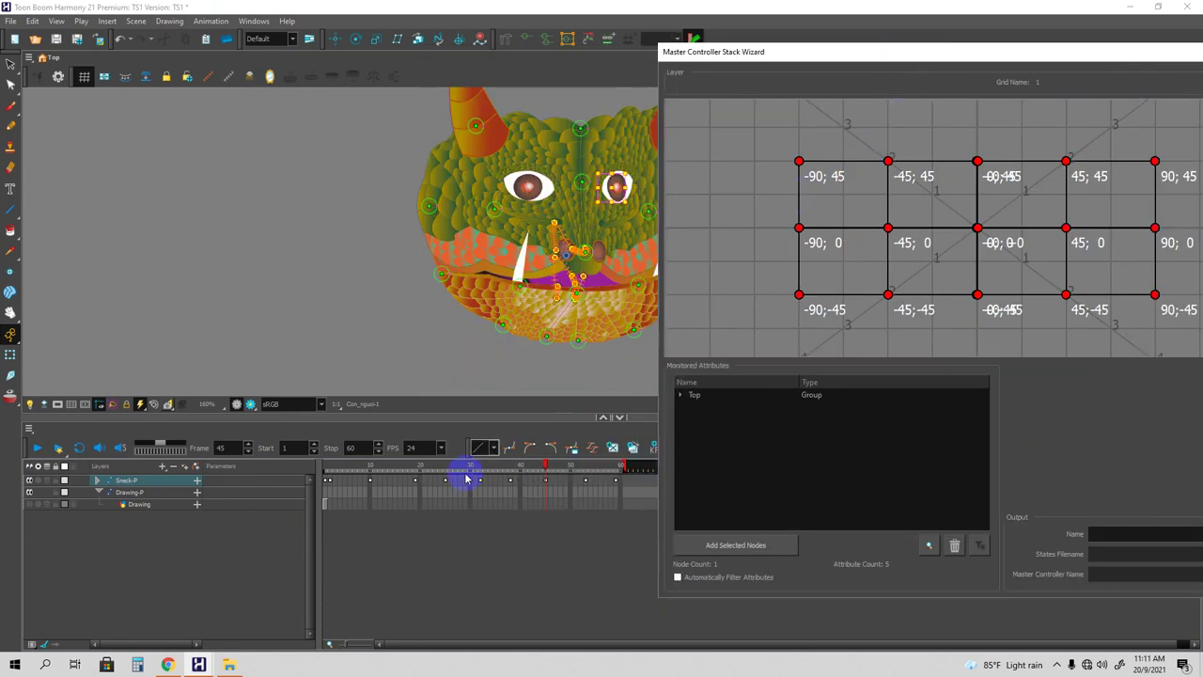
drag(545, 467, 326, 486)
click(657, 310)
double_click(800, 229)
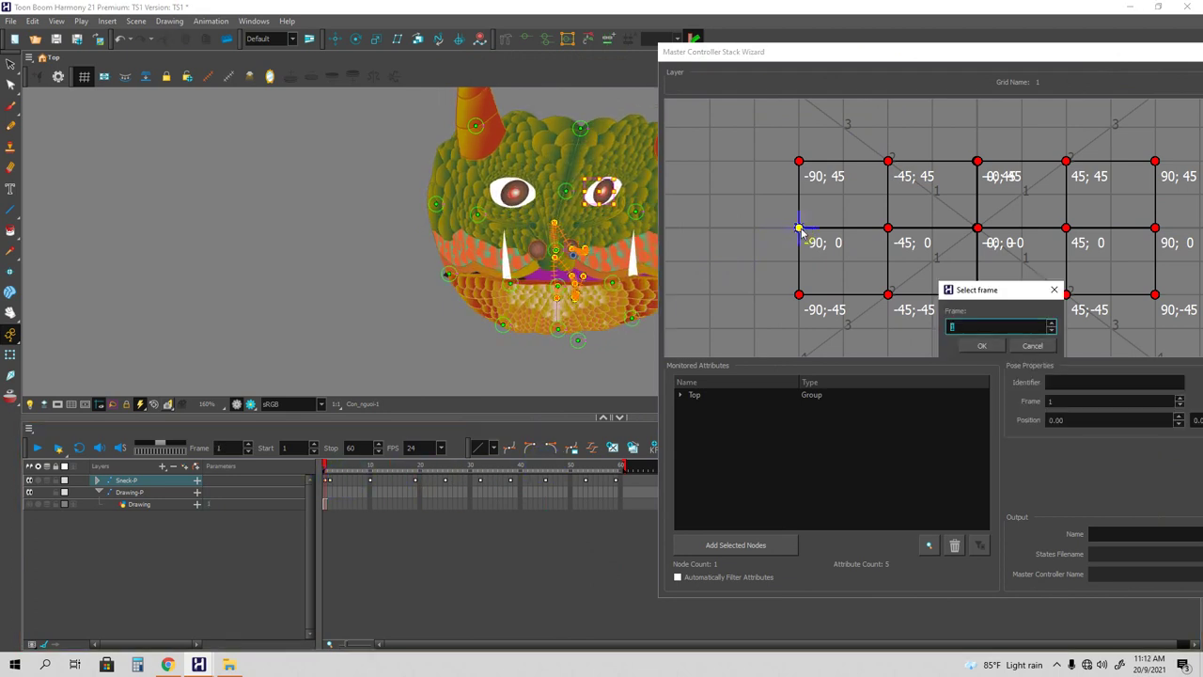
click(979, 345)
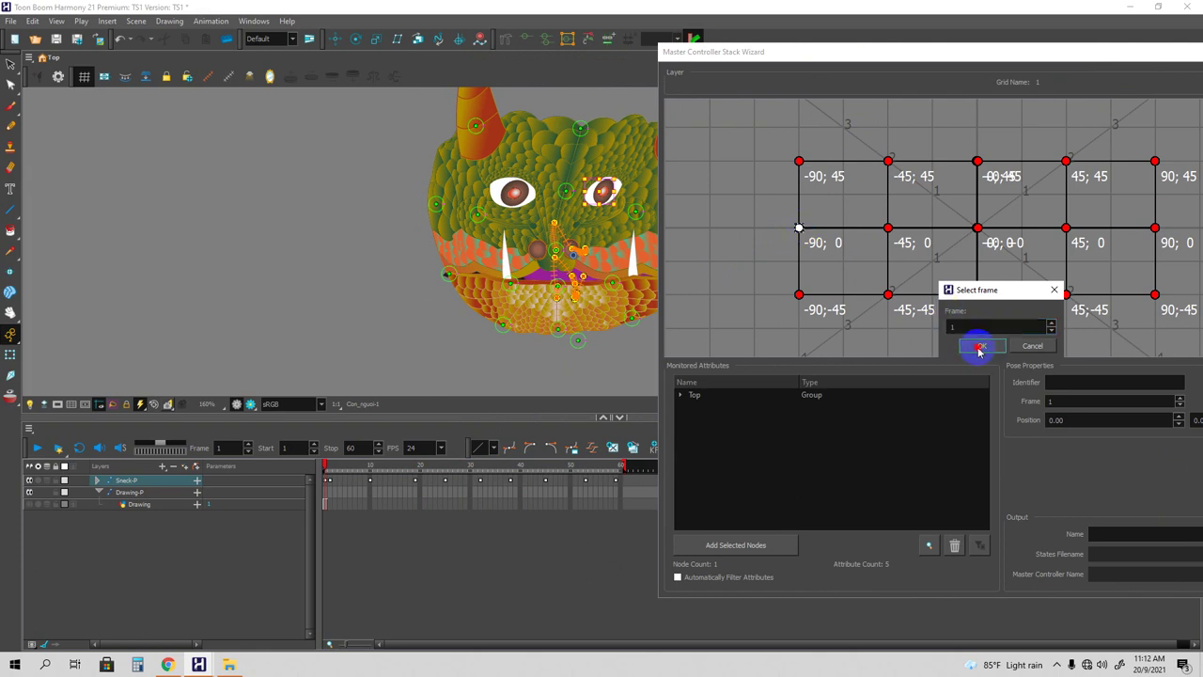
Assign frame 10 to the grid pose "-90; 45" and frame 2 to the pose "-90;-45".
drag(325, 467, 371, 467)
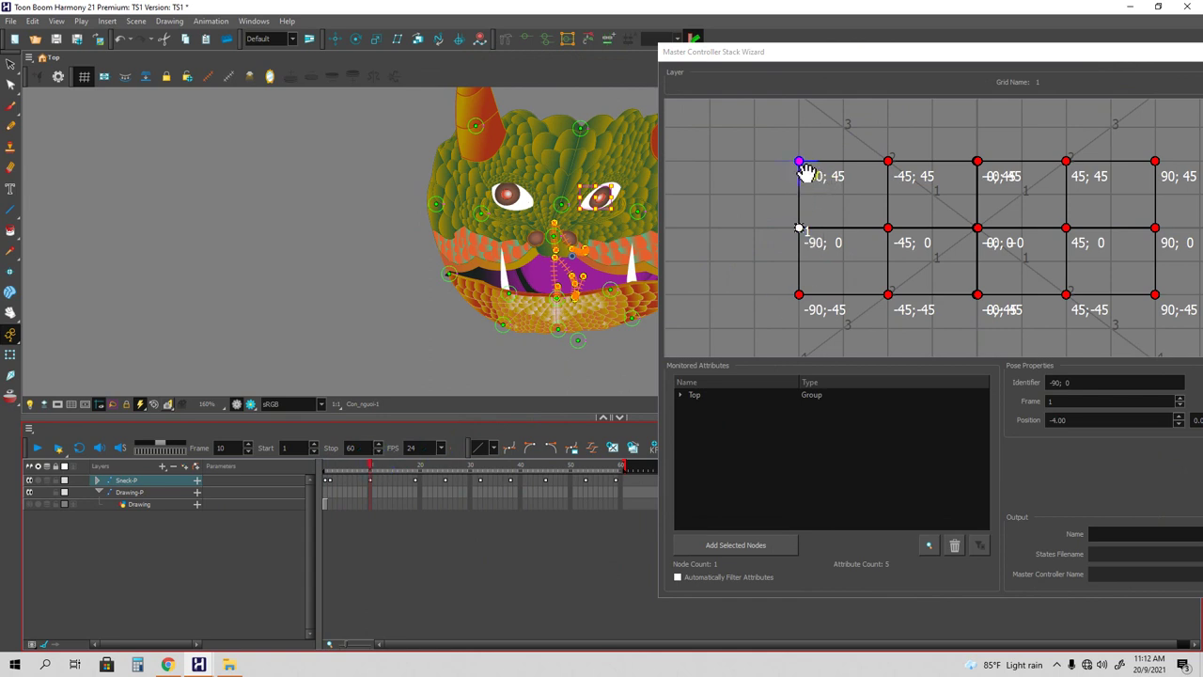
click(799, 162)
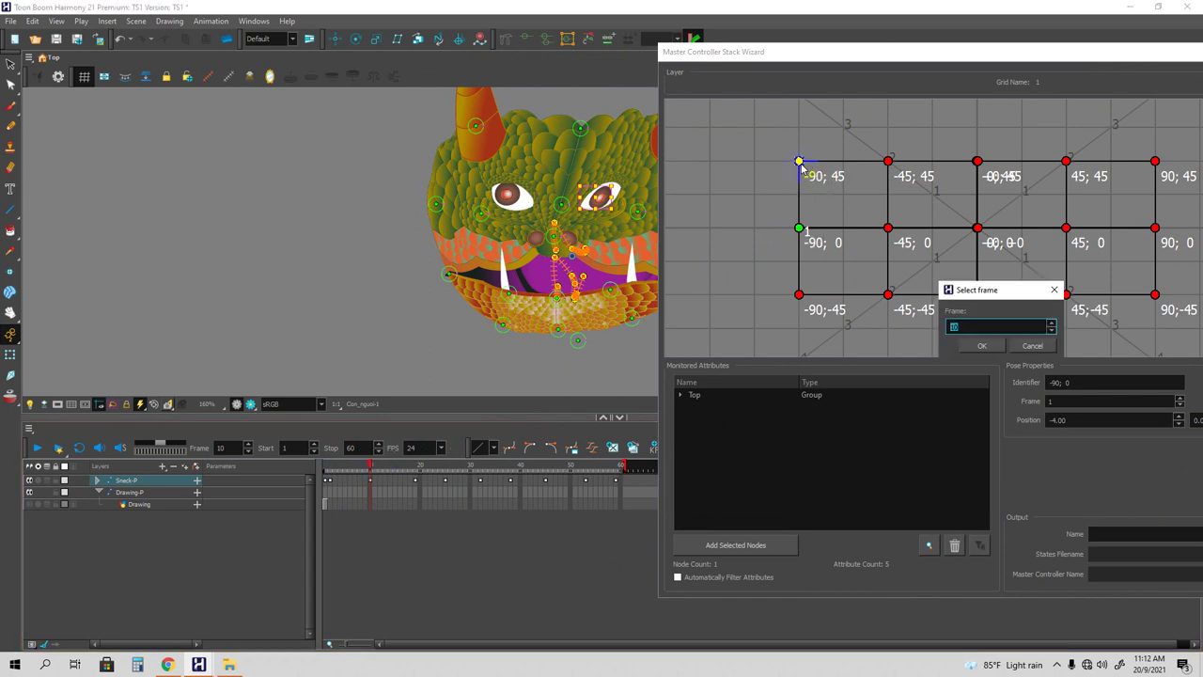
click(982, 345)
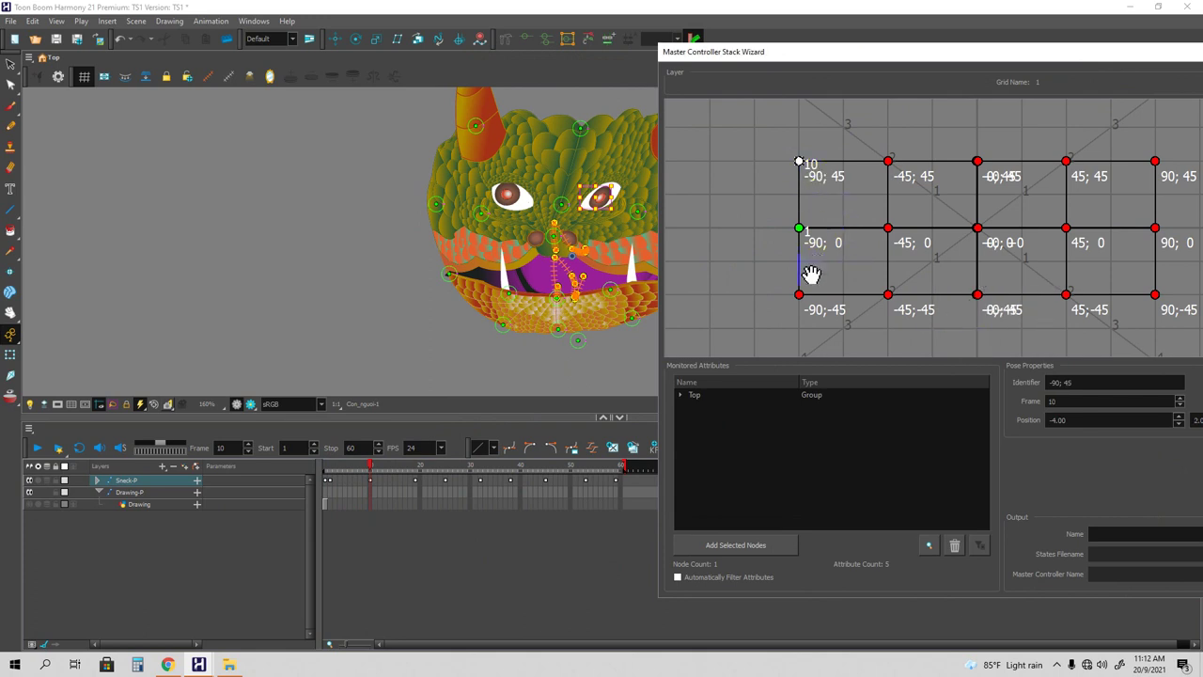
drag(370, 468, 329, 481)
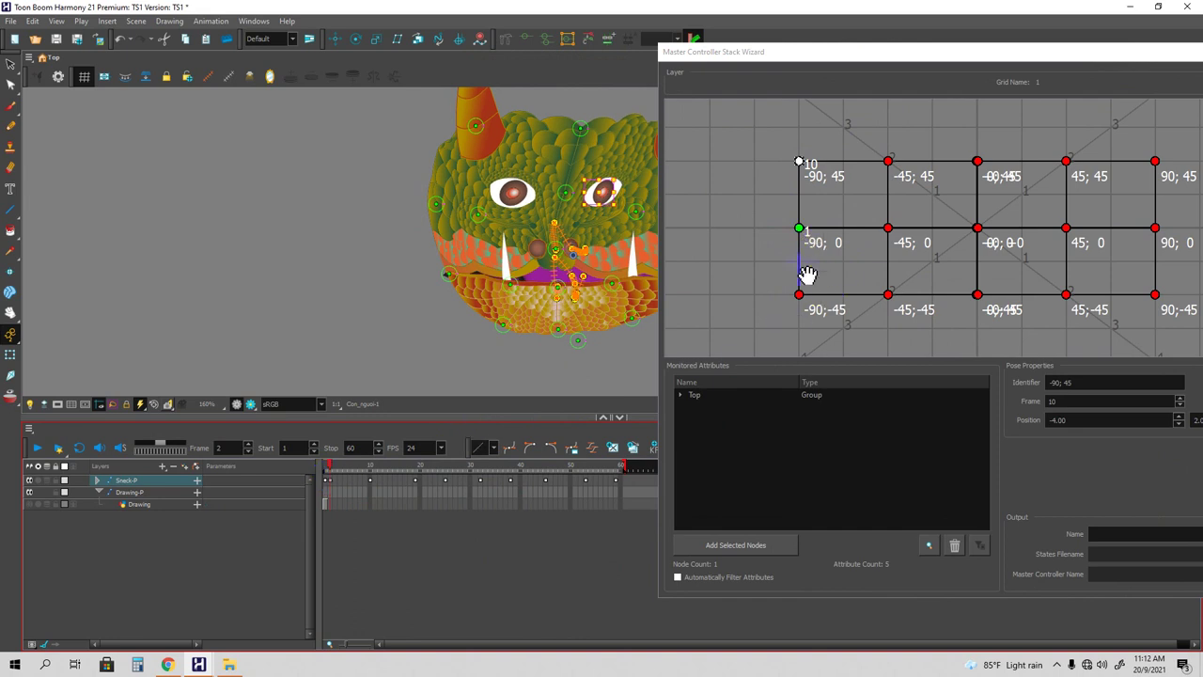
click(799, 298)
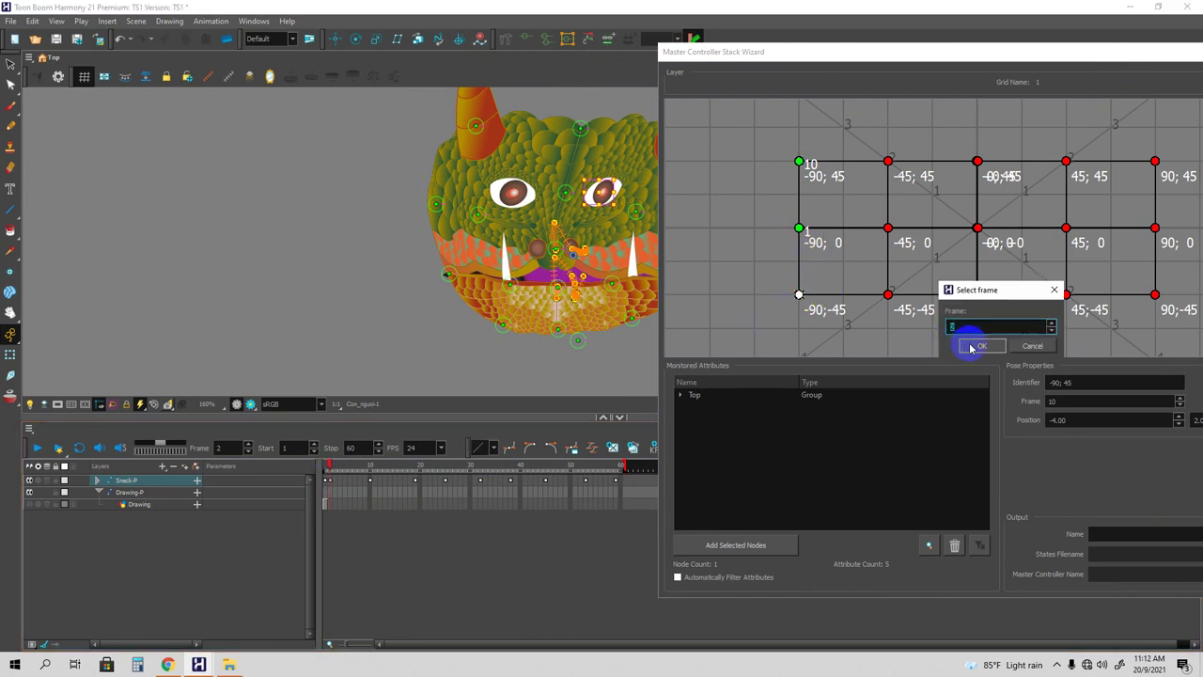
click(983, 348)
Assign frame 25 to the grid pose "-45; 0" and frame 32 to the pose "-45; 45".
drag(331, 471, 445, 473)
click(890, 228)
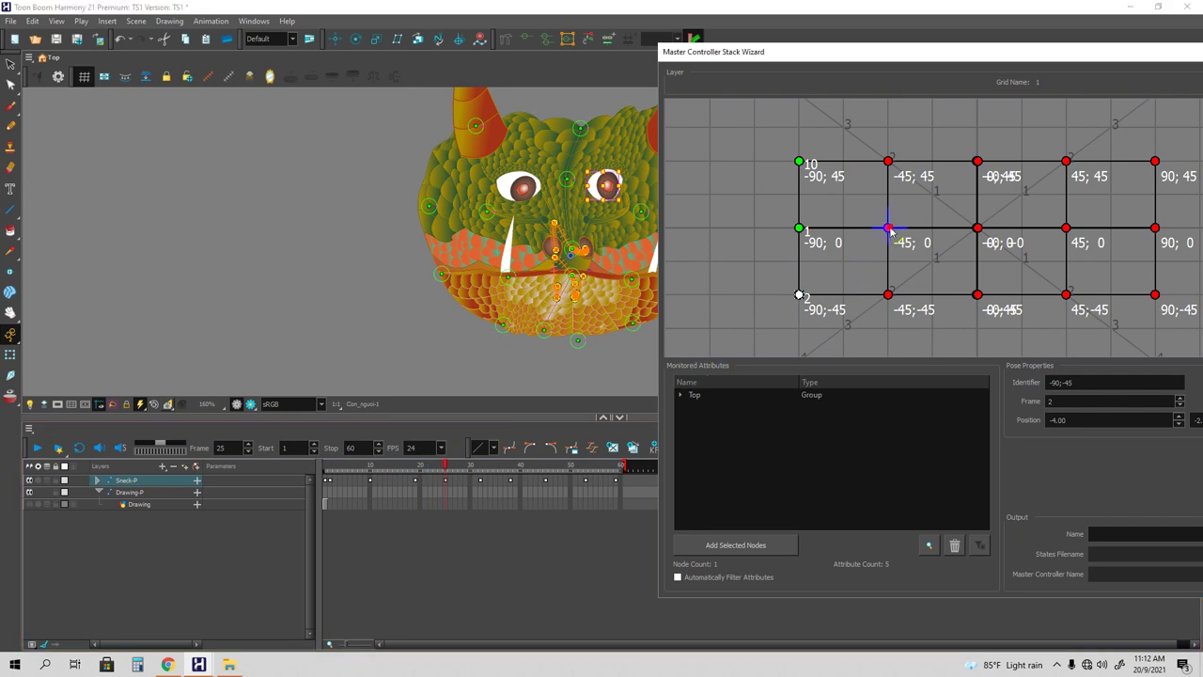
click(890, 228)
click(983, 347)
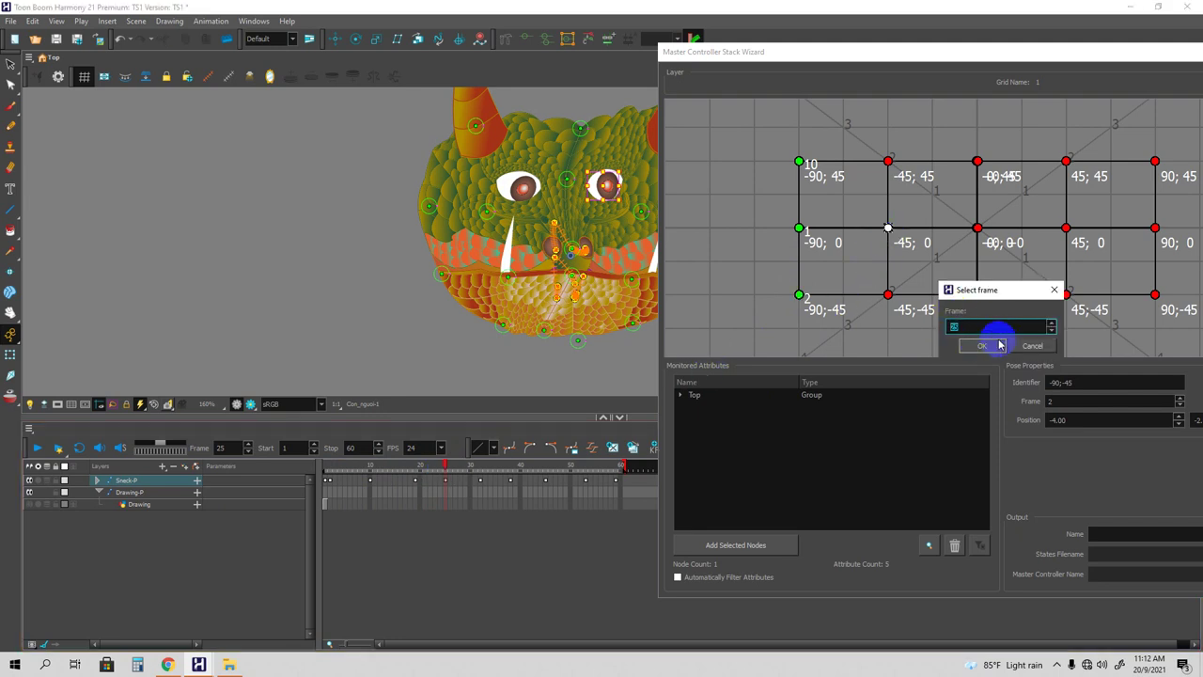
drag(446, 467, 478, 467)
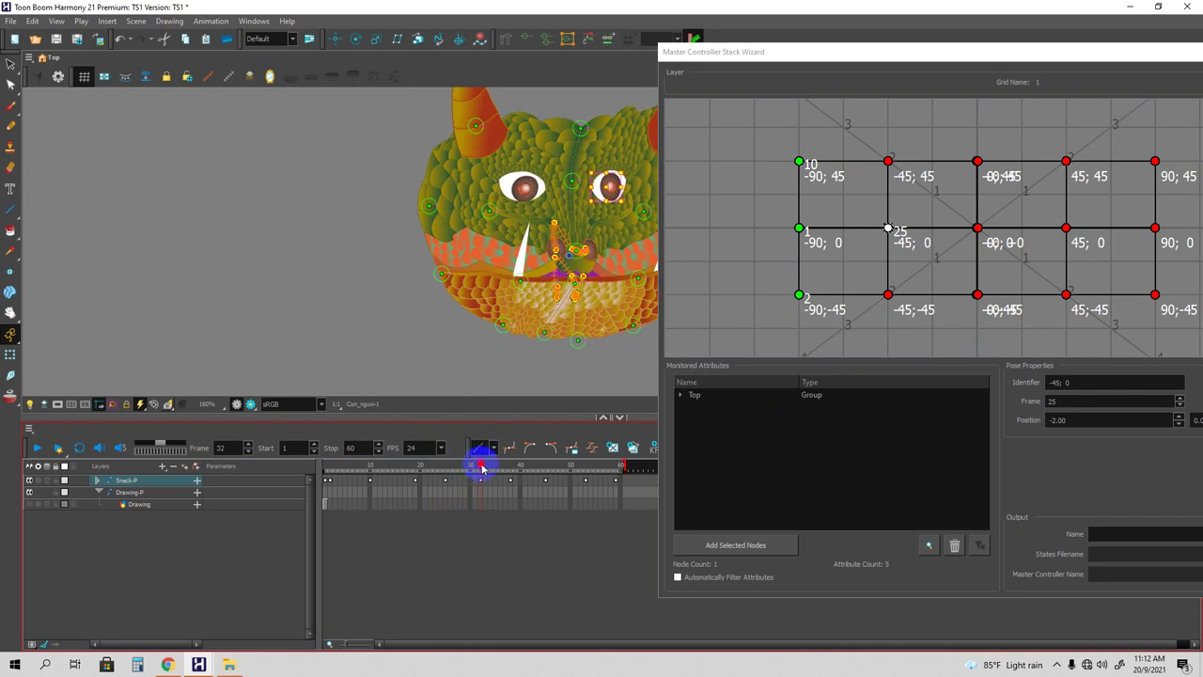
click(889, 163)
click(968, 343)
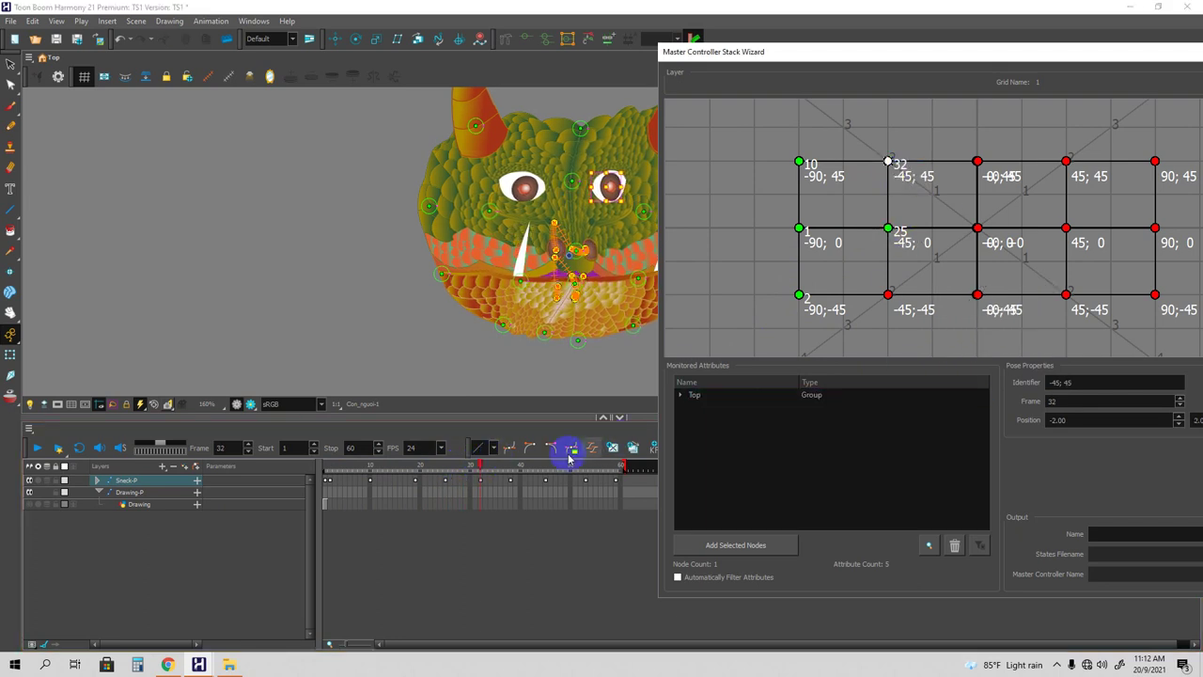
Assign frame 38 to the grid pose "-45;-45" and frame 45 to the pose "+0; 45".
drag(479, 467, 511, 466)
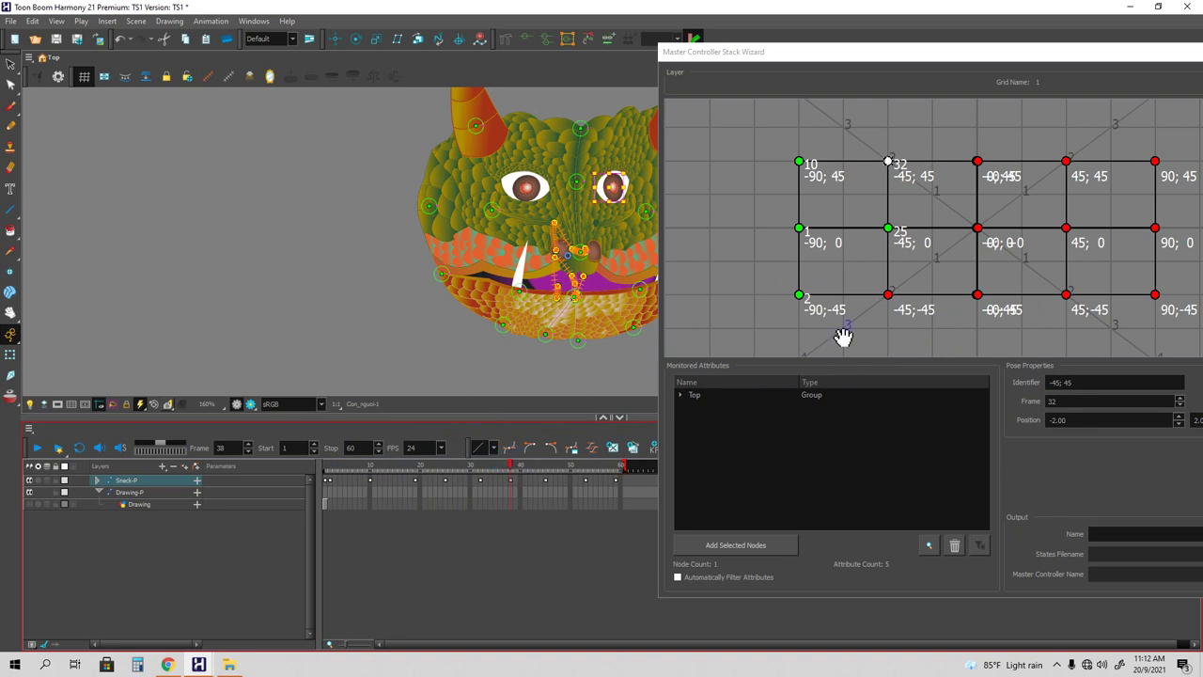
click(888, 294)
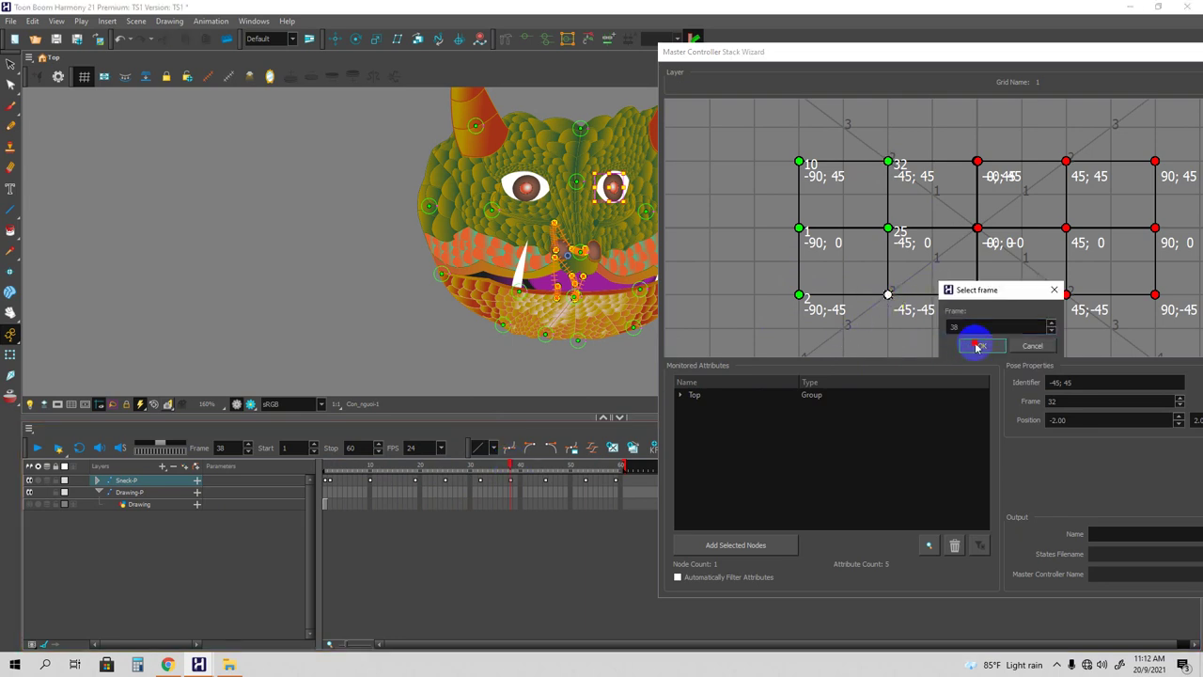
click(978, 347)
drag(510, 475, 548, 467)
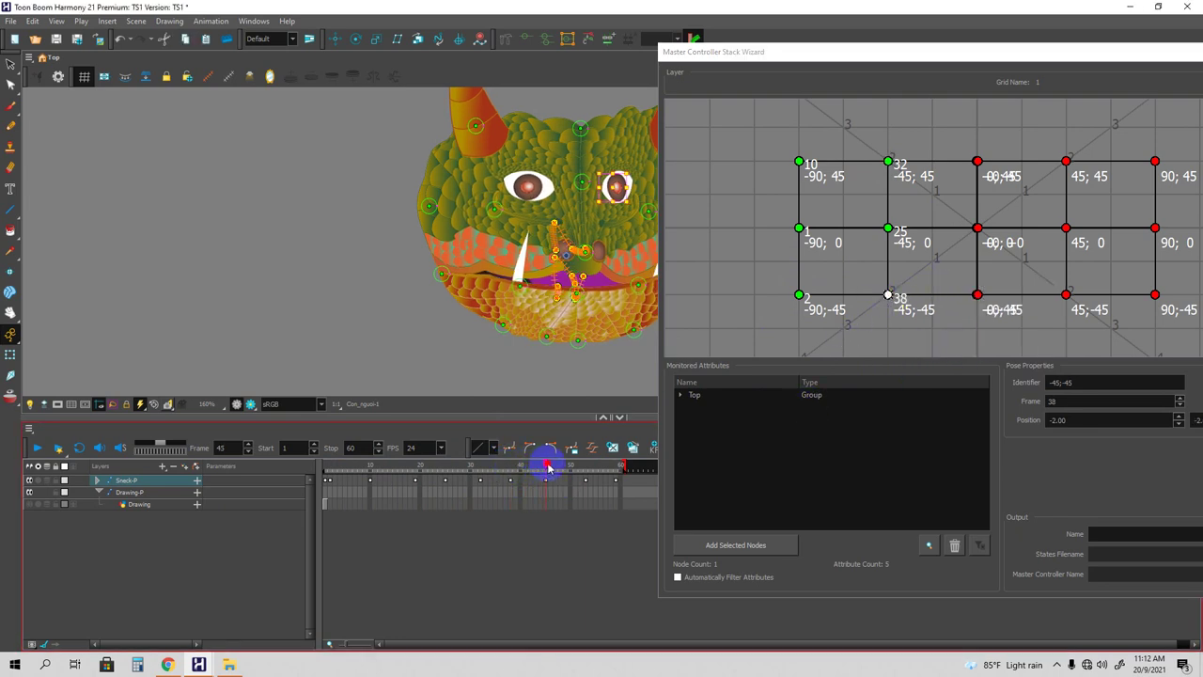
click(979, 165)
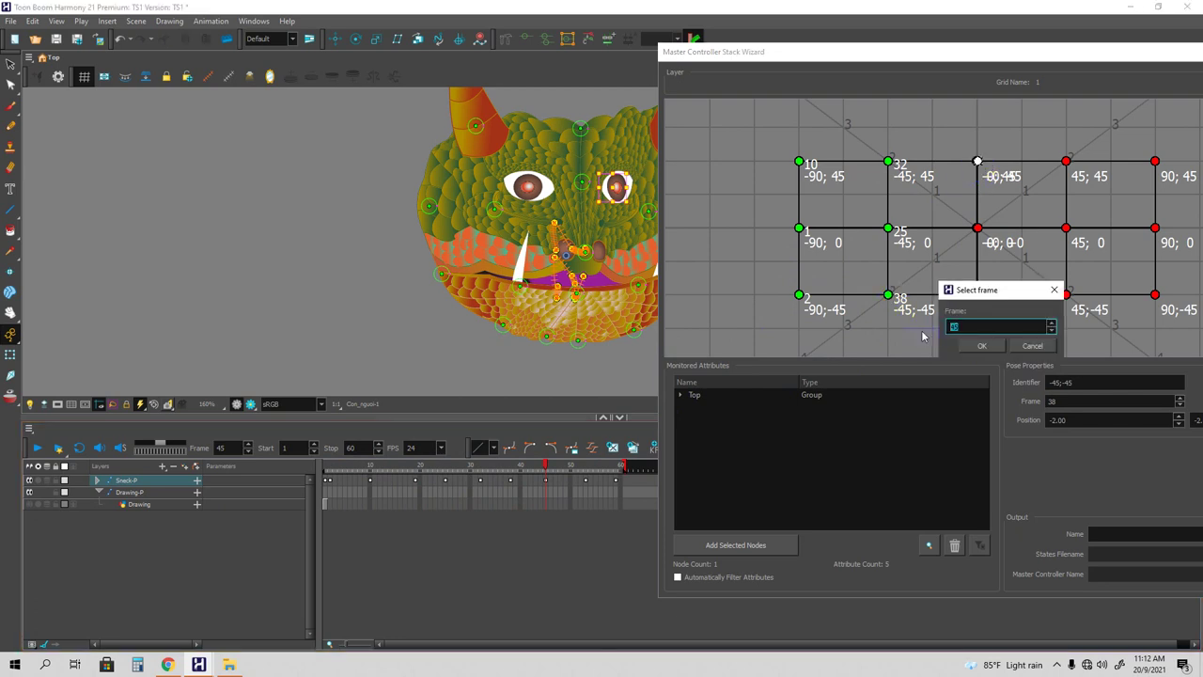
click(981, 345)
Assign frame 53 to the centre grid poses "+0; +0" and "+0;-45".
drag(545, 467, 584, 464)
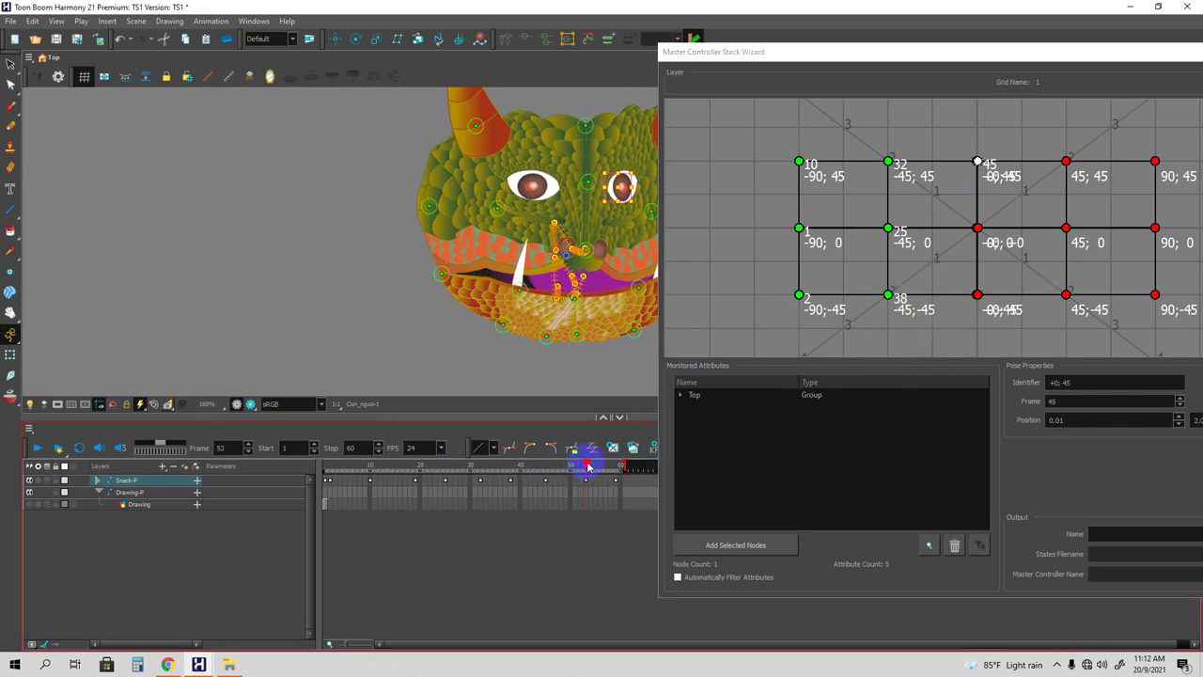
click(980, 229)
click(973, 344)
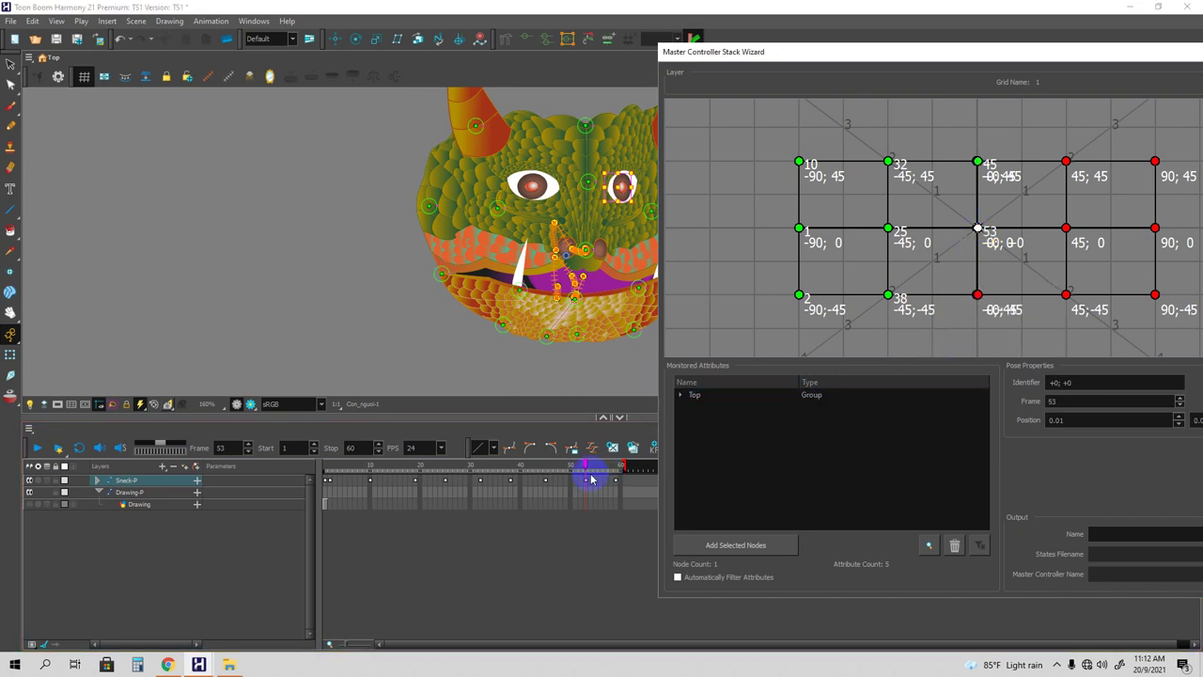
drag(584, 467, 621, 468)
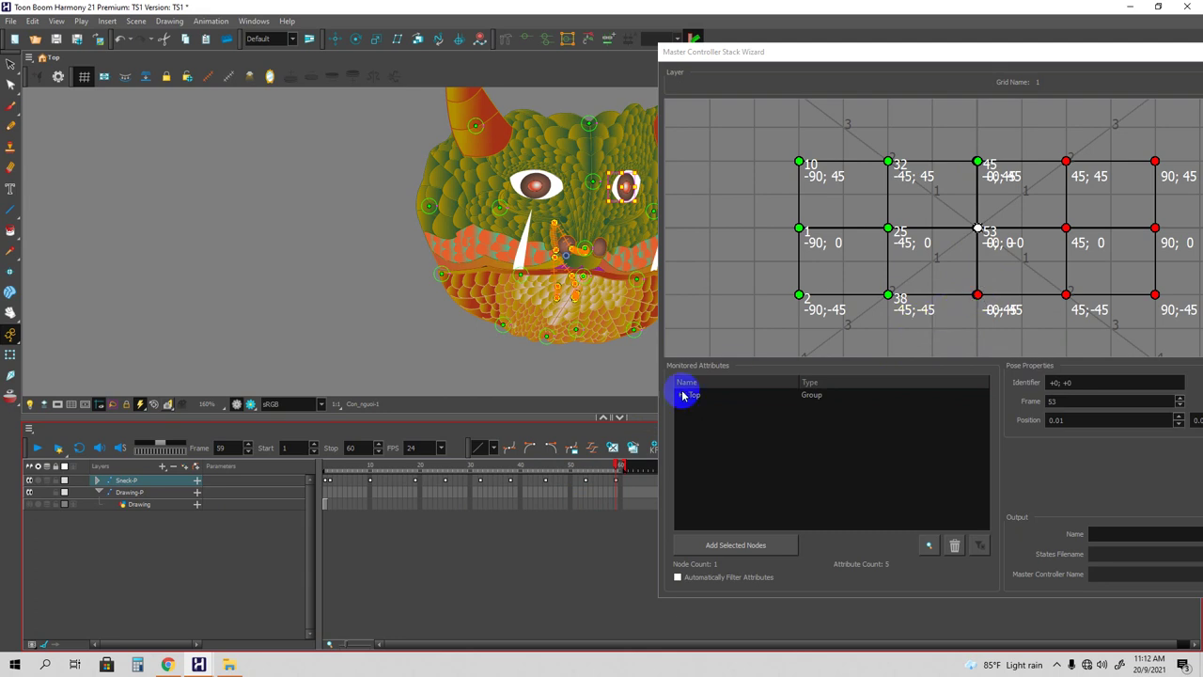
drag(615, 465, 588, 473)
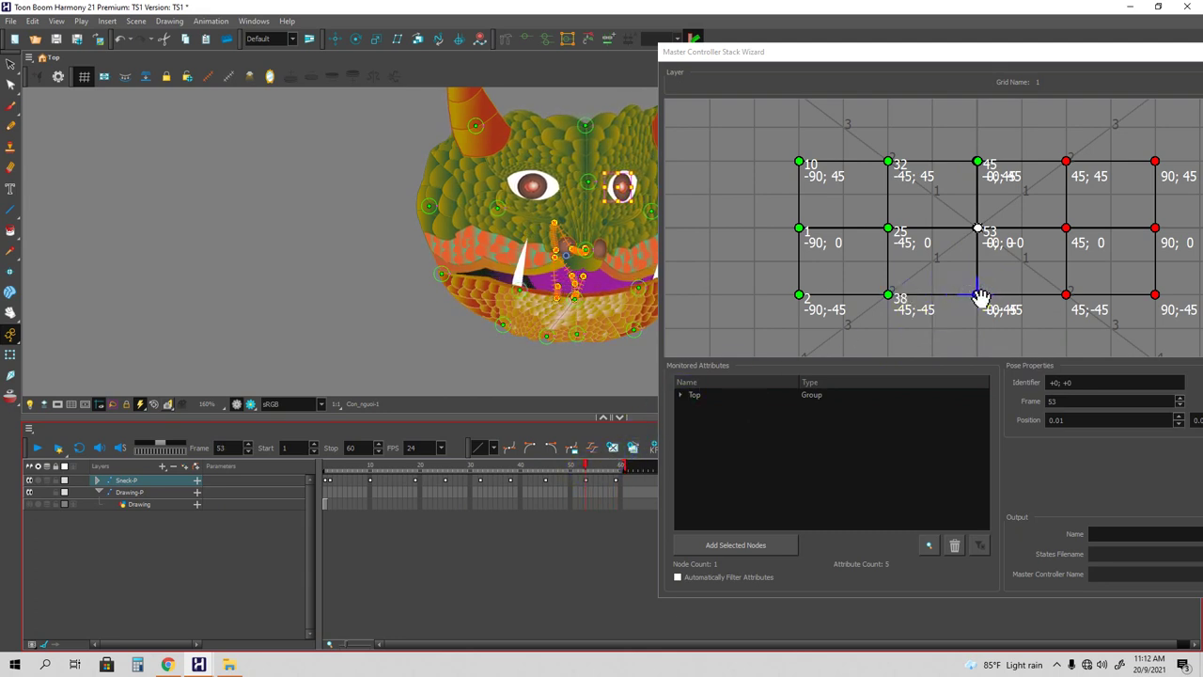
click(977, 295)
click(970, 345)
Assign frame 53 to the three grid poses "45; 45", "45; 0" and "45;-45".
click(603, 483)
drag(585, 466, 545, 467)
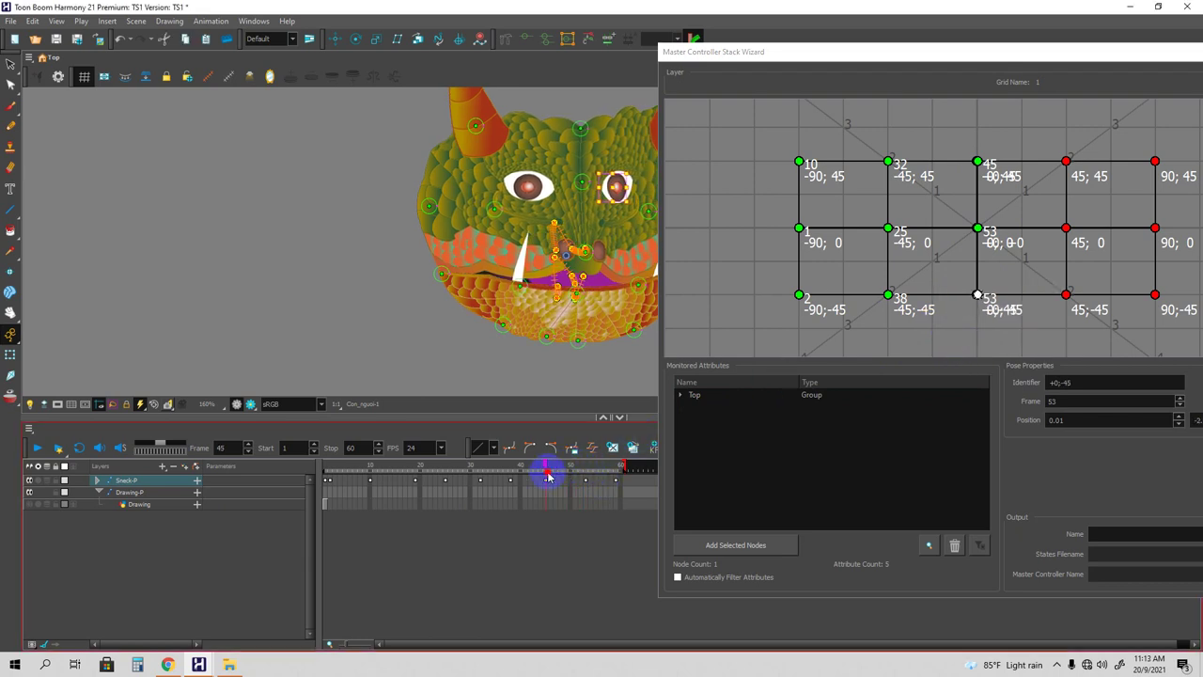
click(977, 161)
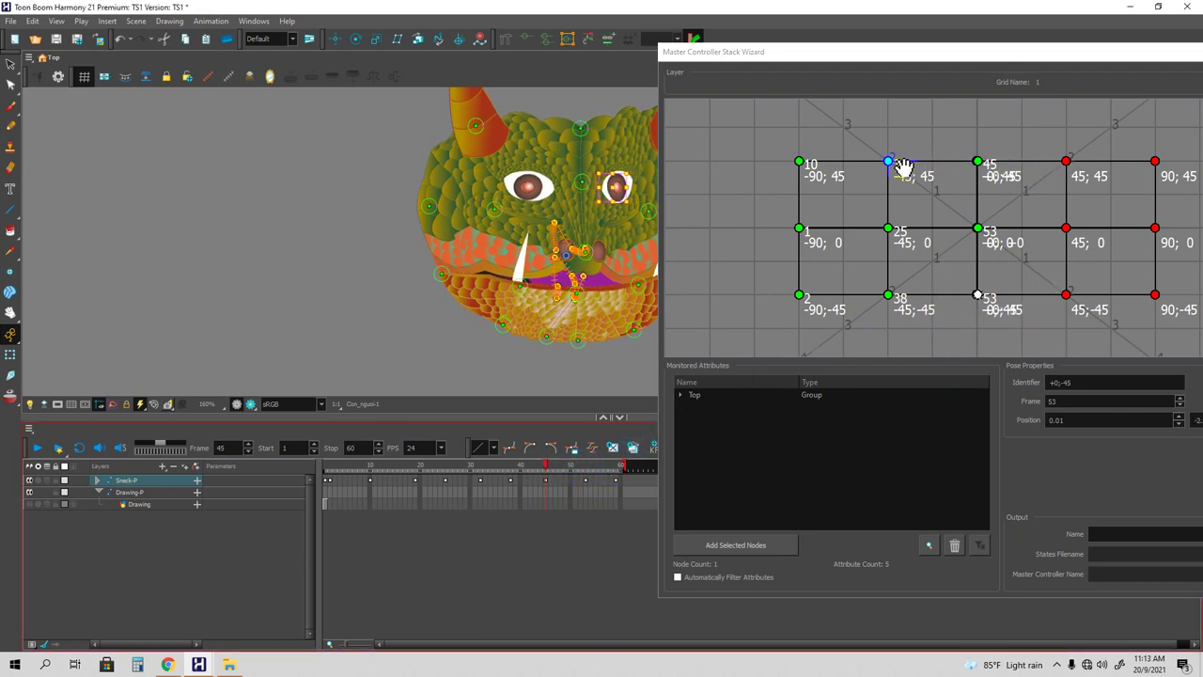
click(893, 297)
drag(550, 489, 584, 467)
click(764, 423)
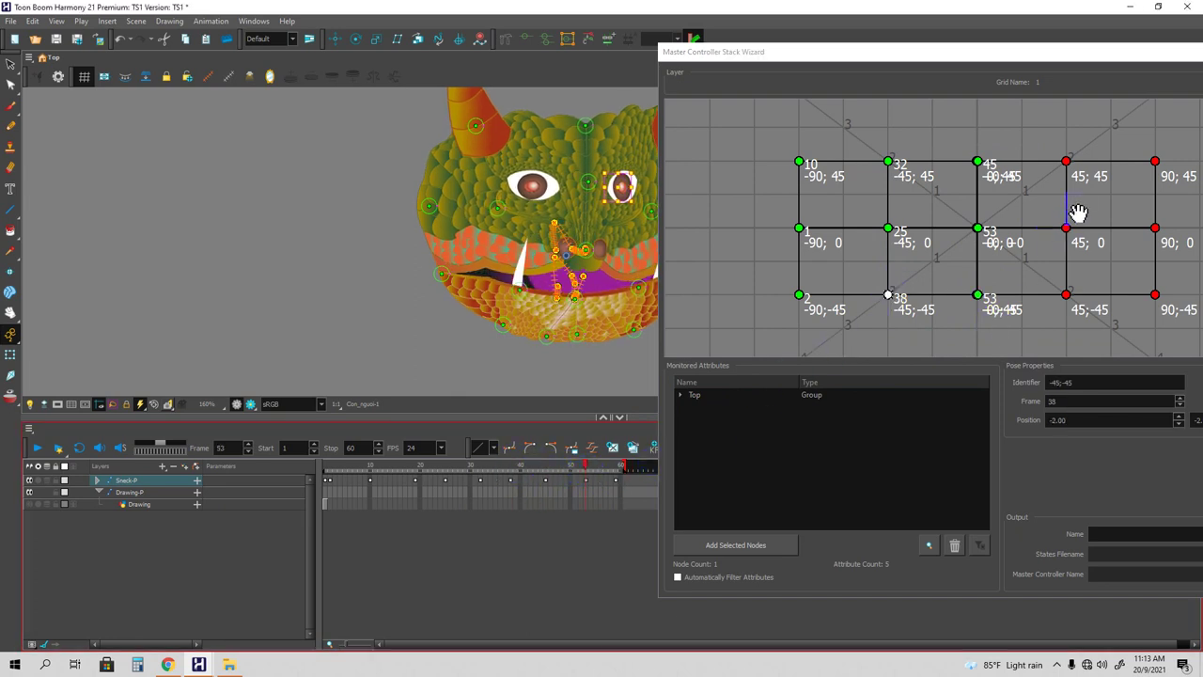
click(1067, 162)
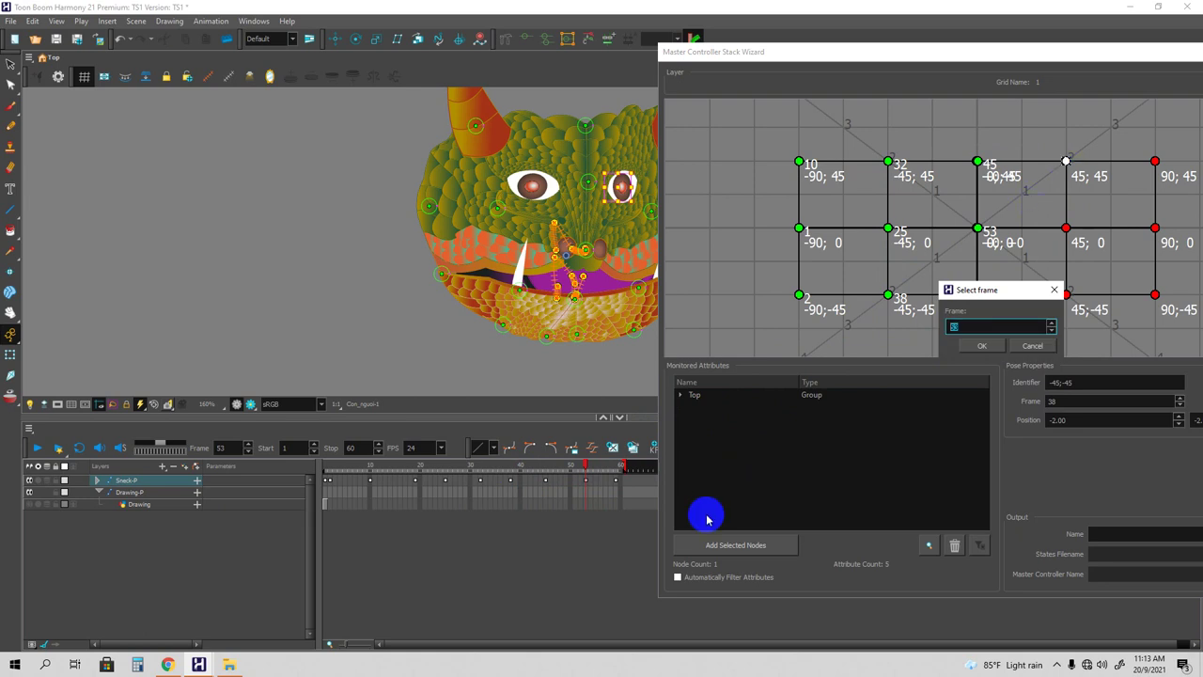
click(979, 347)
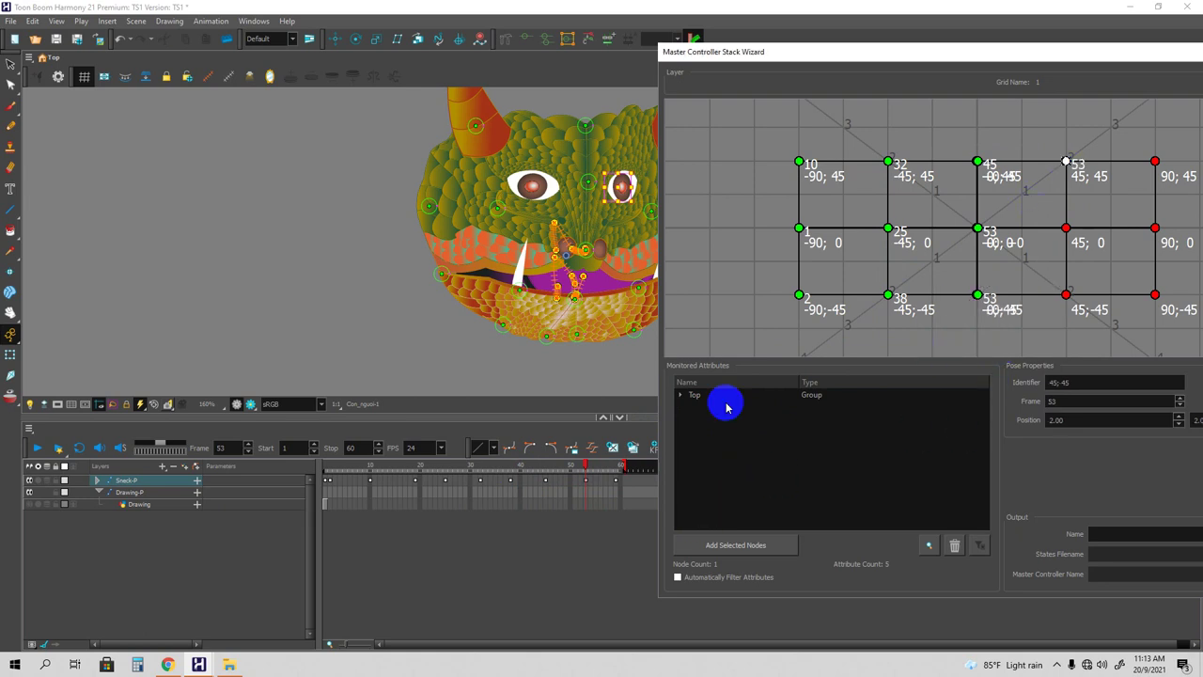
click(1067, 228)
click(988, 345)
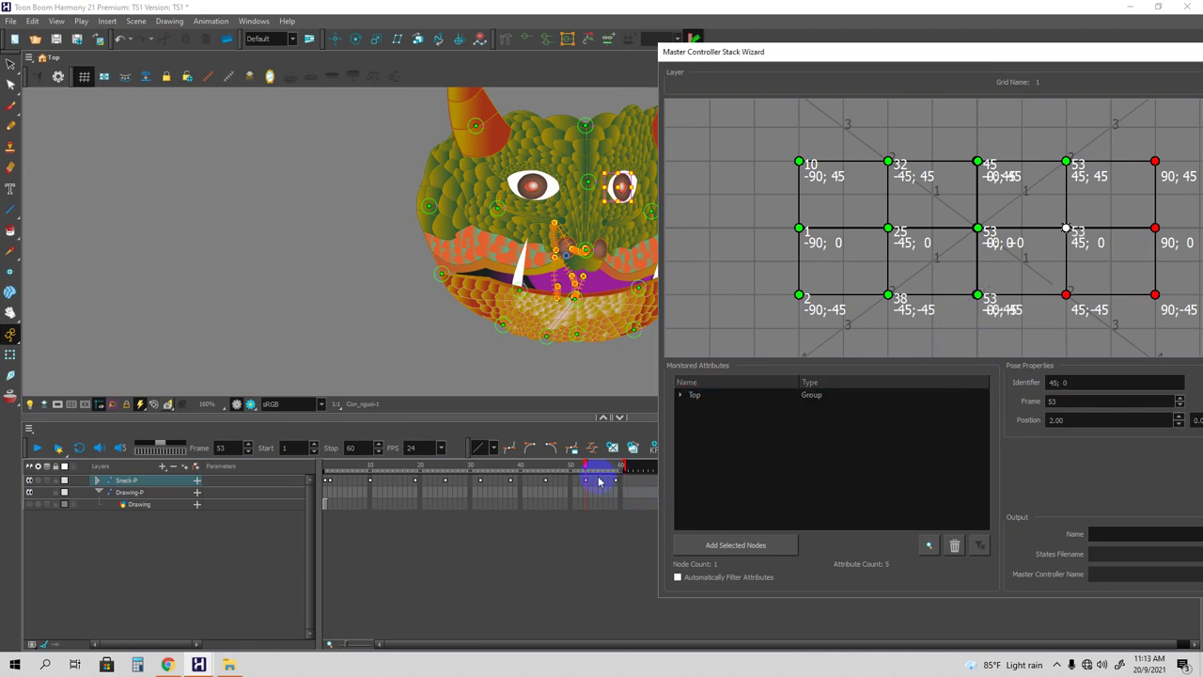
click(1066, 294)
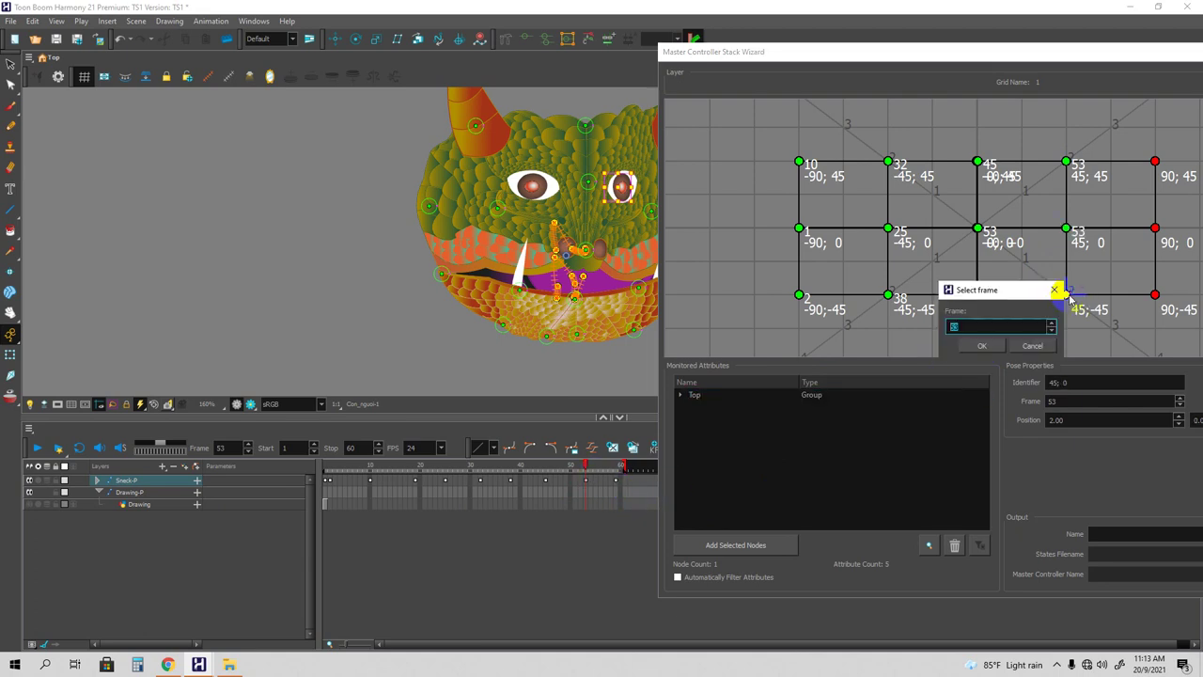
click(989, 345)
Assign frame 59 to the three grid poses "90; 45", "90; 0" and "90;-45".
drag(587, 467, 617, 468)
click(1157, 163)
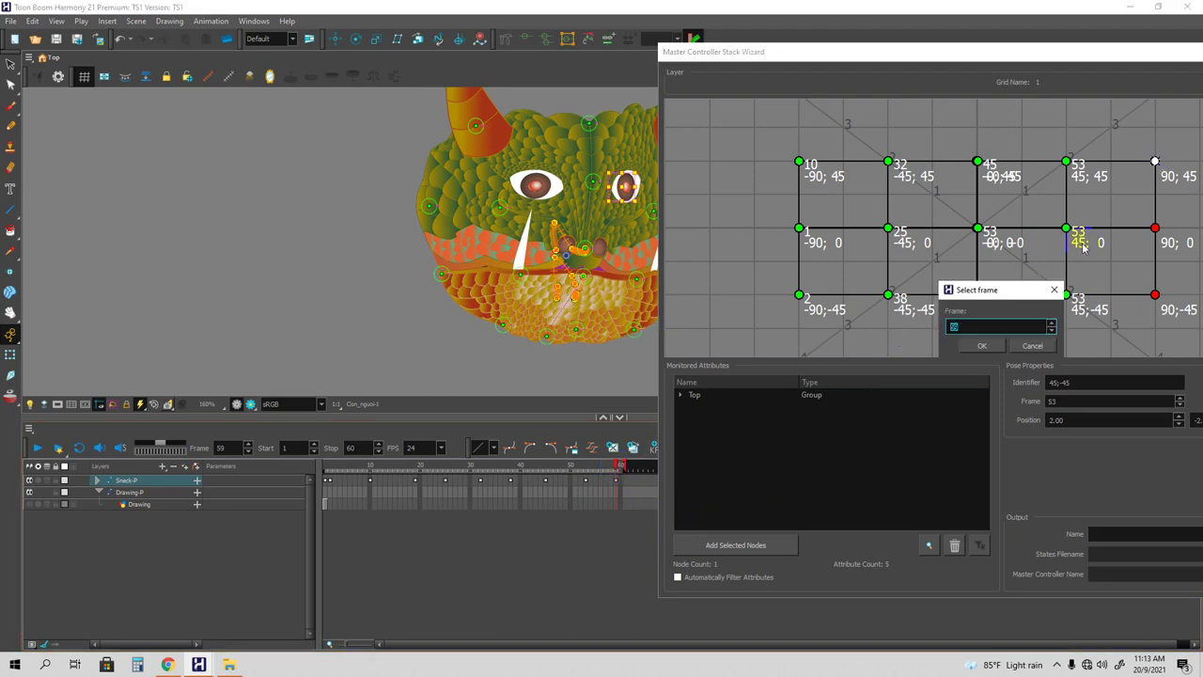
click(987, 345)
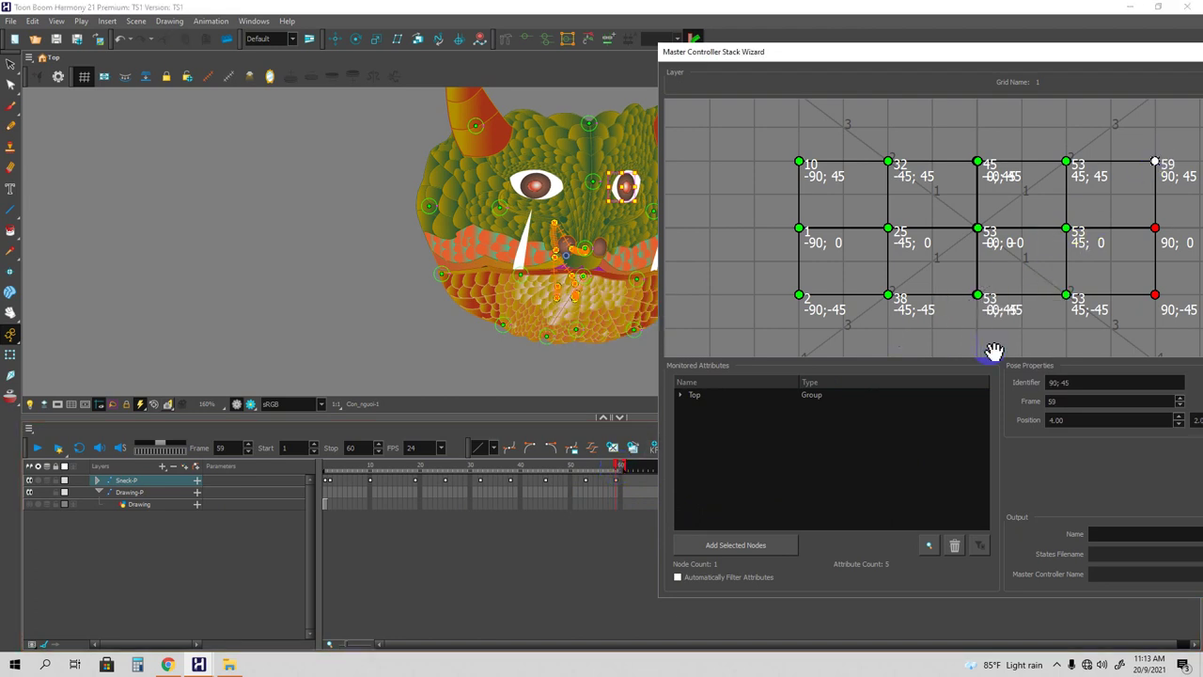
click(1155, 229)
click(987, 345)
click(1156, 296)
click(996, 344)
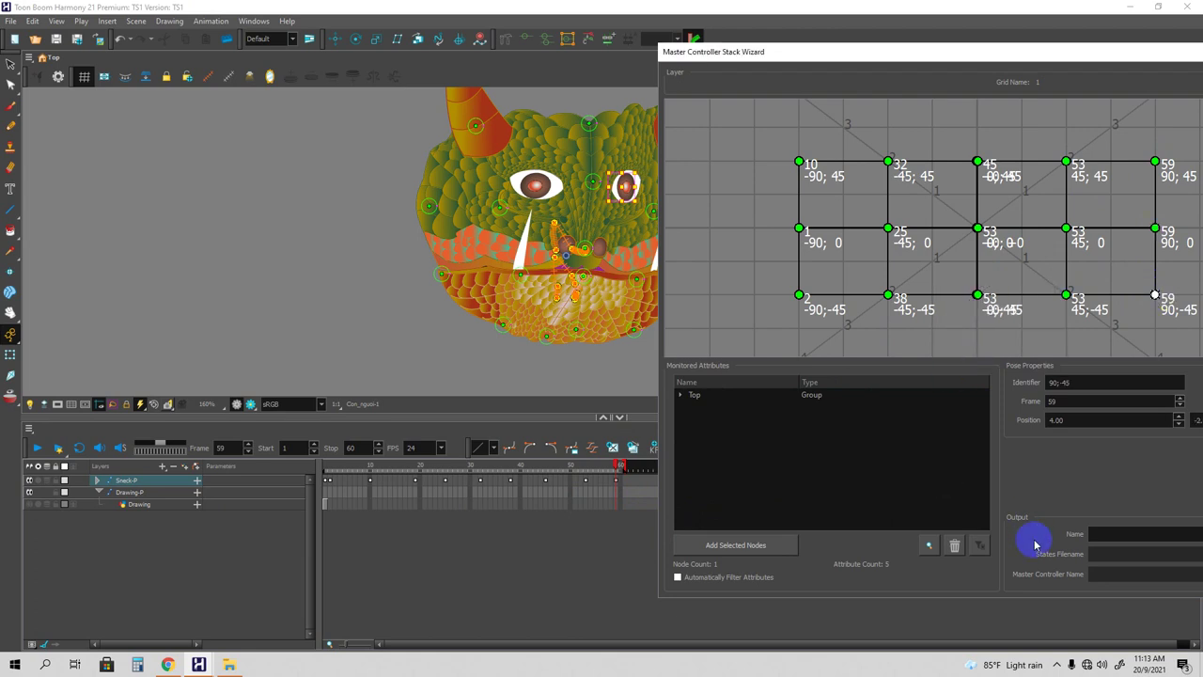
Create the master controller from the completed grid, attached to Top/Composite, with its states stored in the scripts folder.
drag(949, 51, 616, 49)
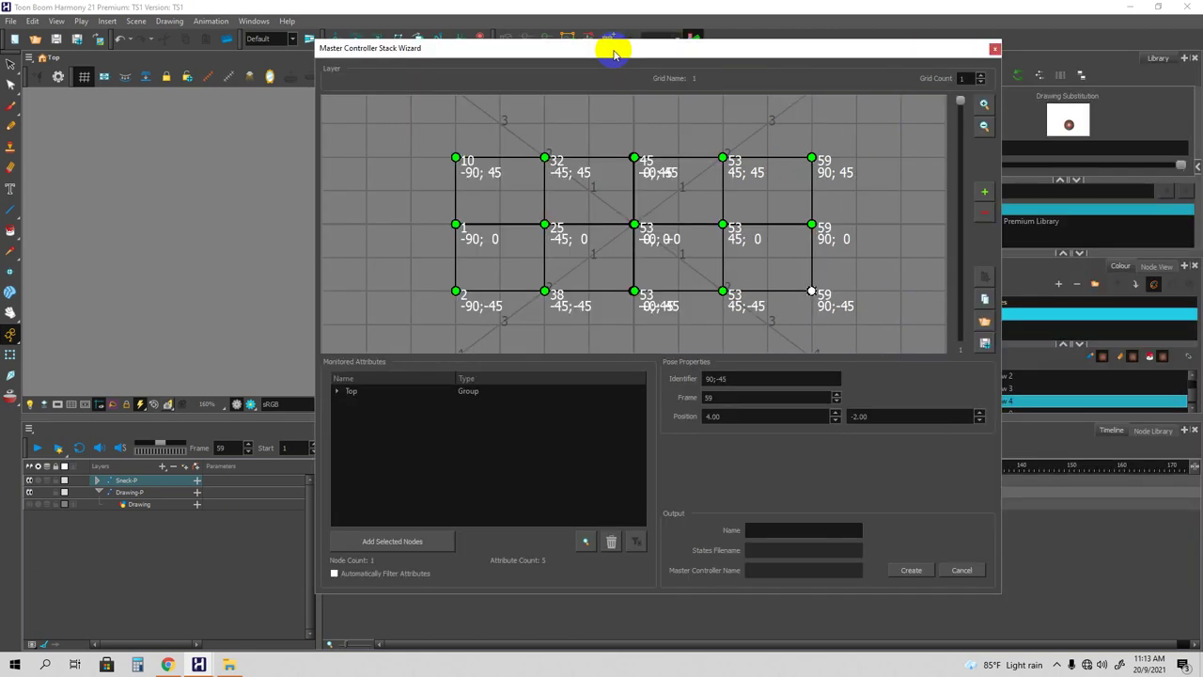
click(909, 572)
click(623, 339)
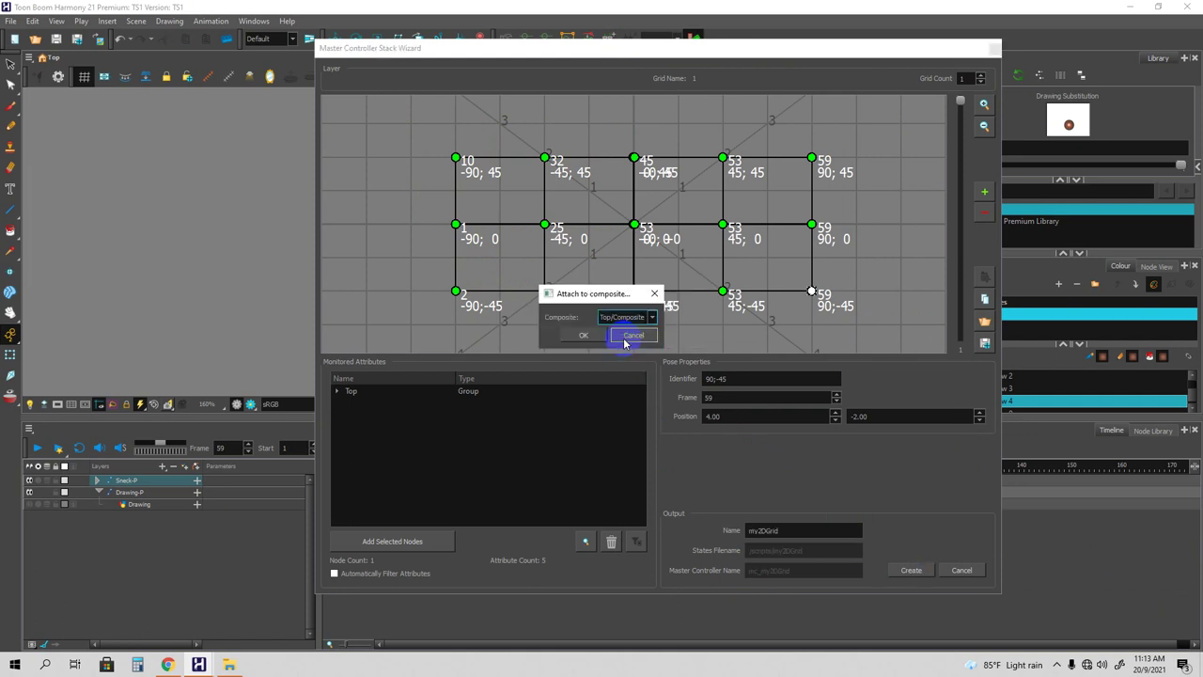
click(583, 336)
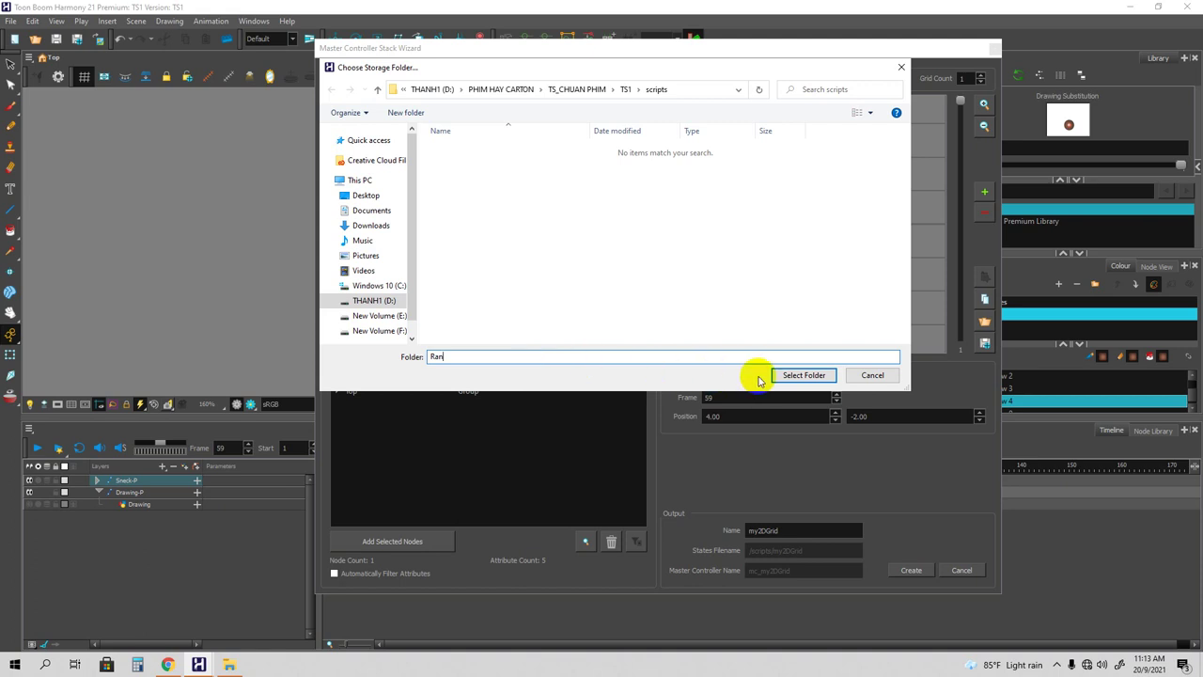
click(808, 375)
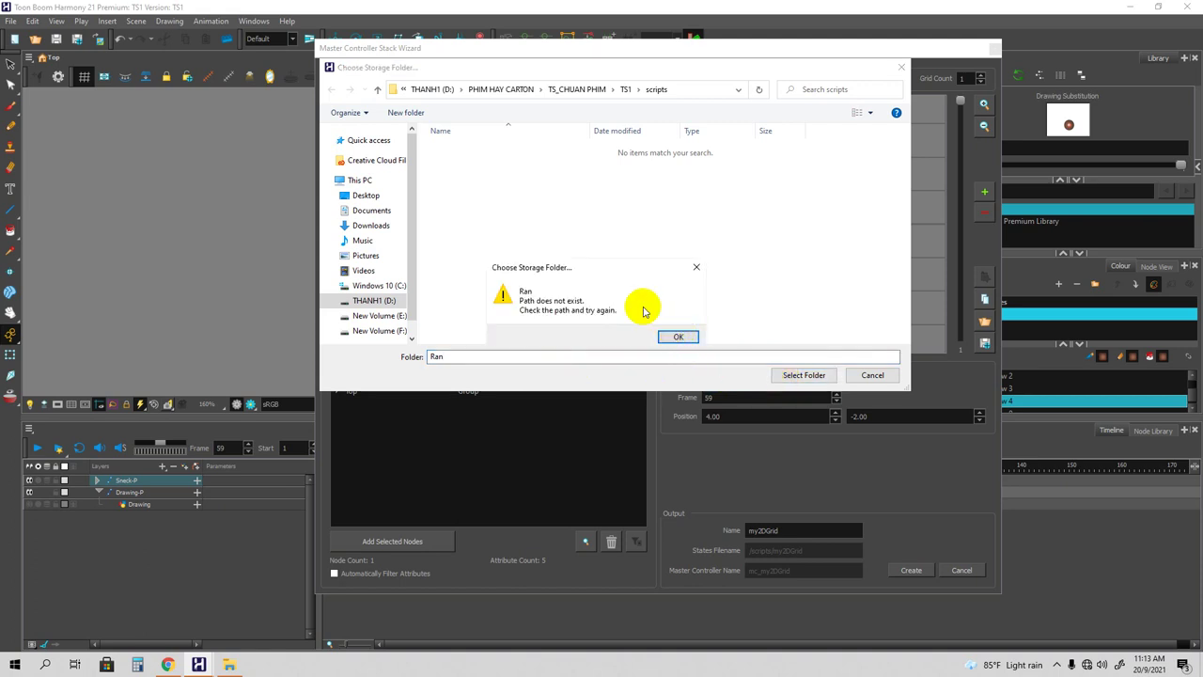
click(676, 336)
click(457, 355)
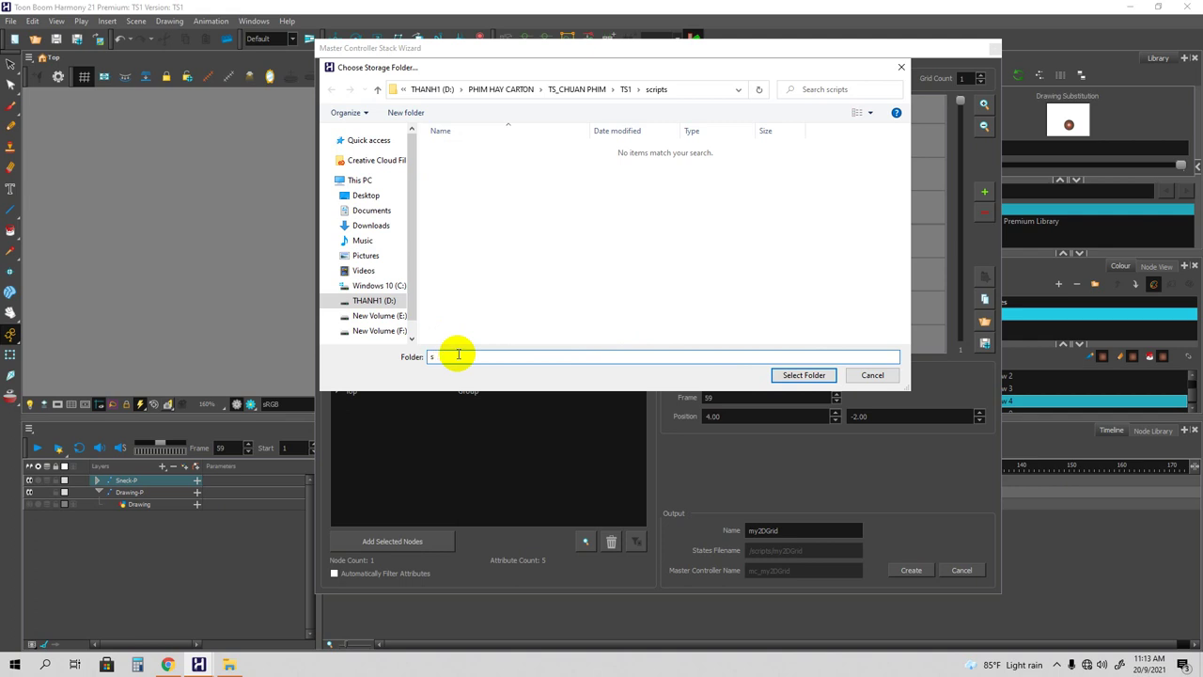
click(803, 374)
Create a second master controller attached to Top/Composite in the scripts folder, and close the wizard.
click(910, 571)
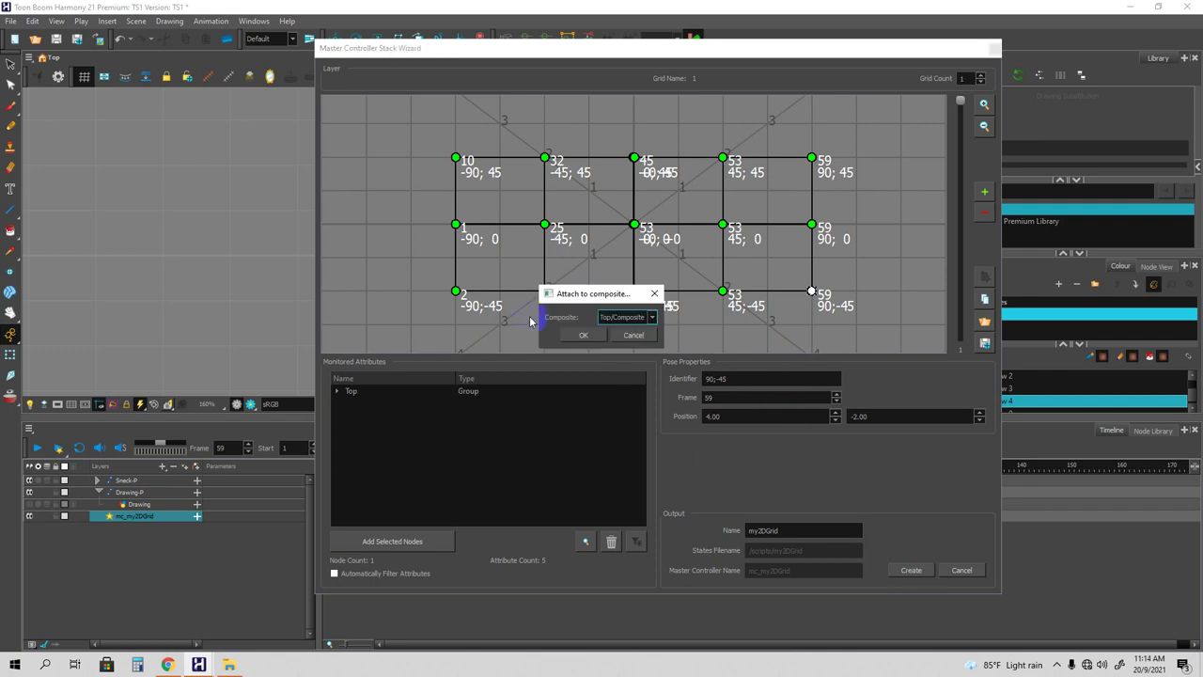
click(571, 334)
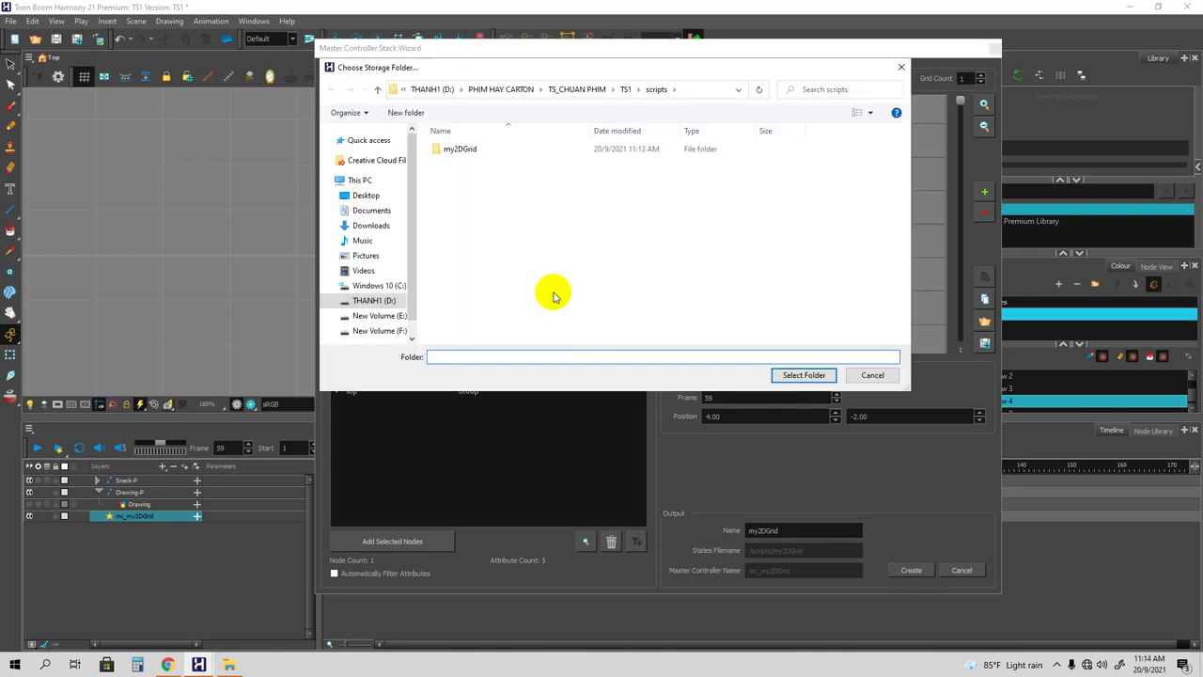
click(654, 94)
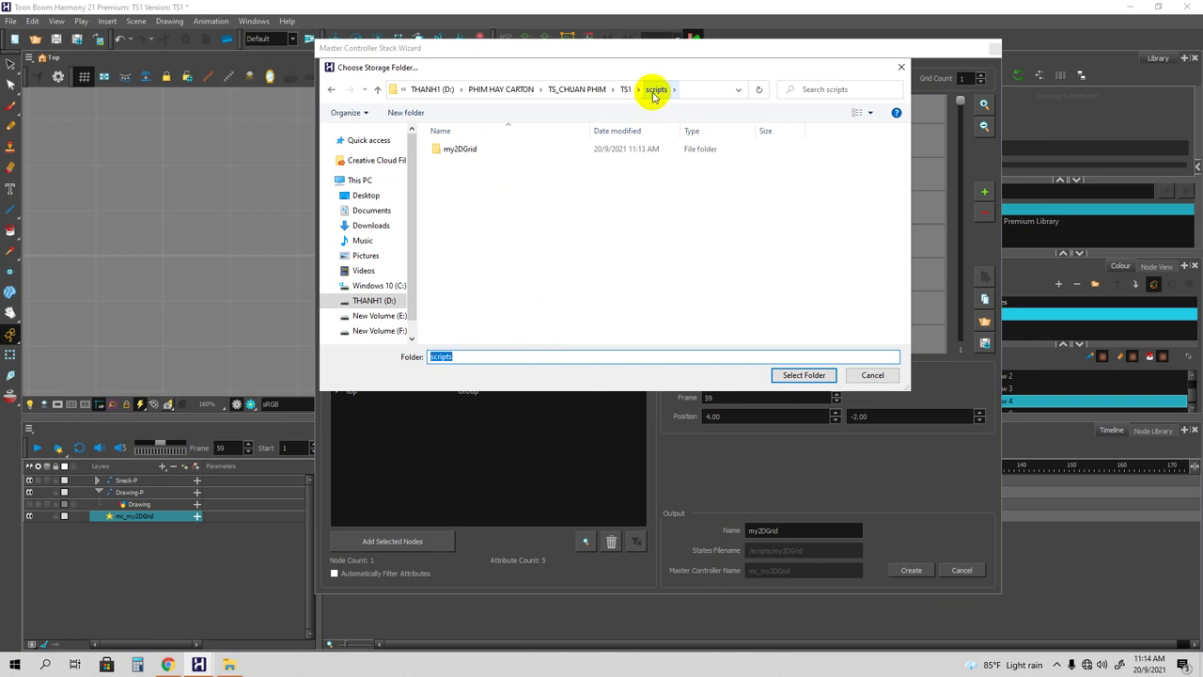
click(804, 375)
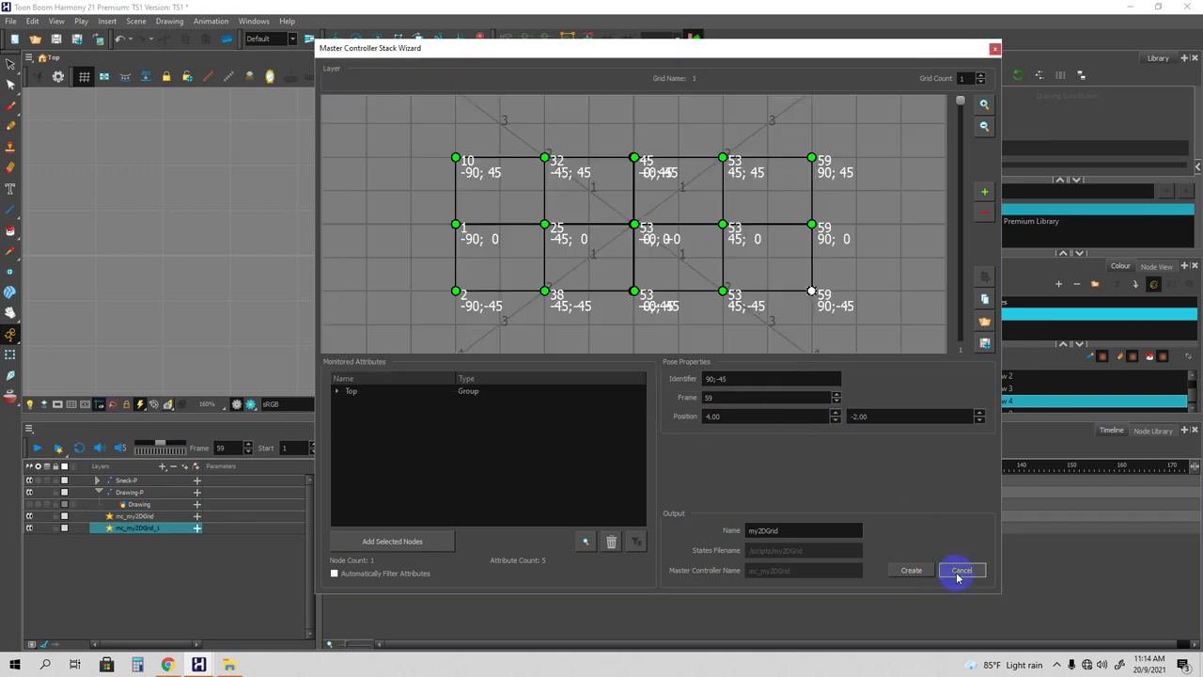
click(960, 571)
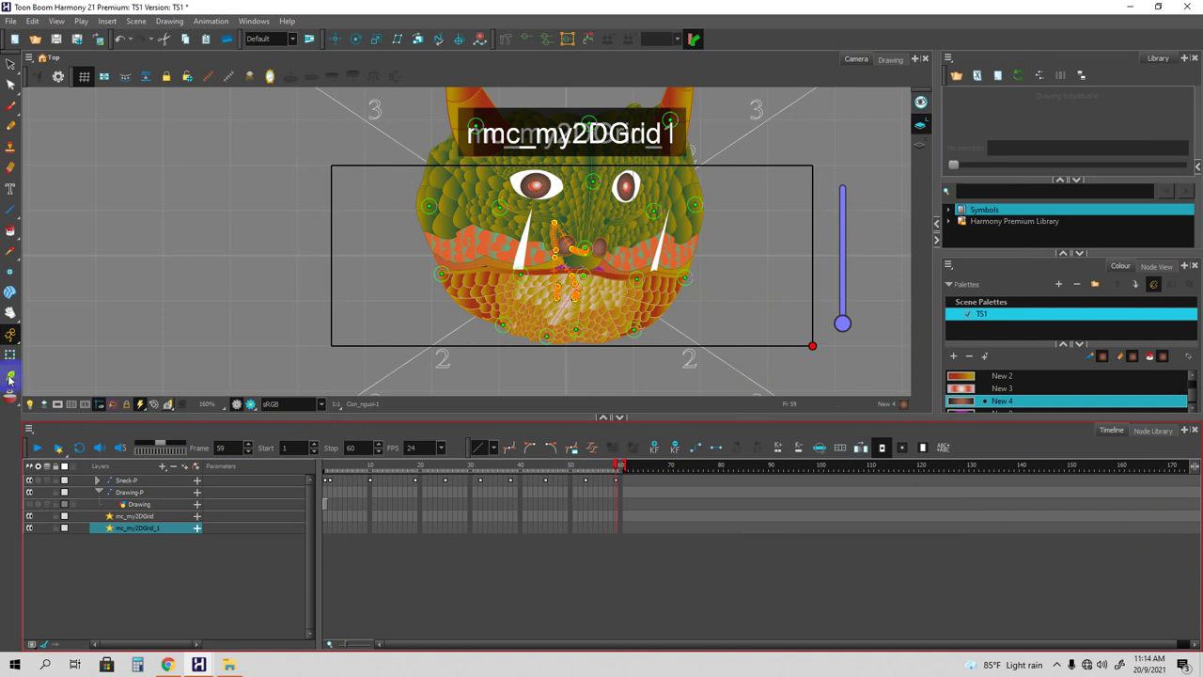
With the Transform tool, test the mc_my2DGrid controller at frame 59 by moving its grid point and raising its slider.
key(shift+t)
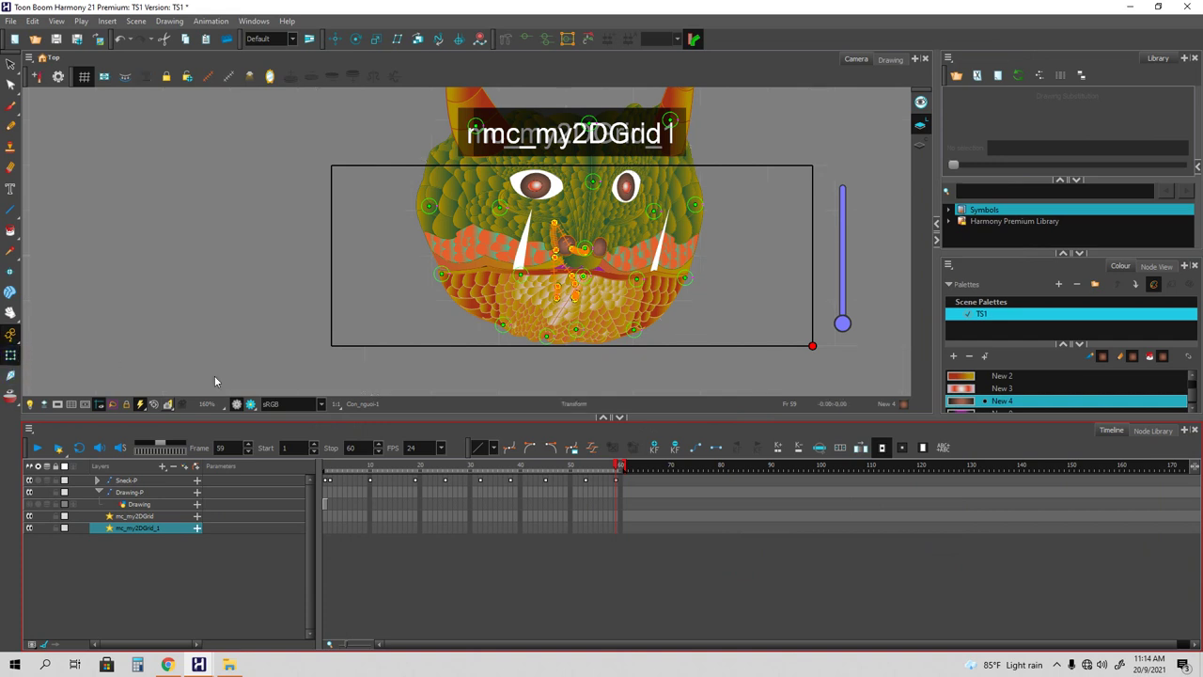
click(797, 325)
drag(845, 324, 842, 274)
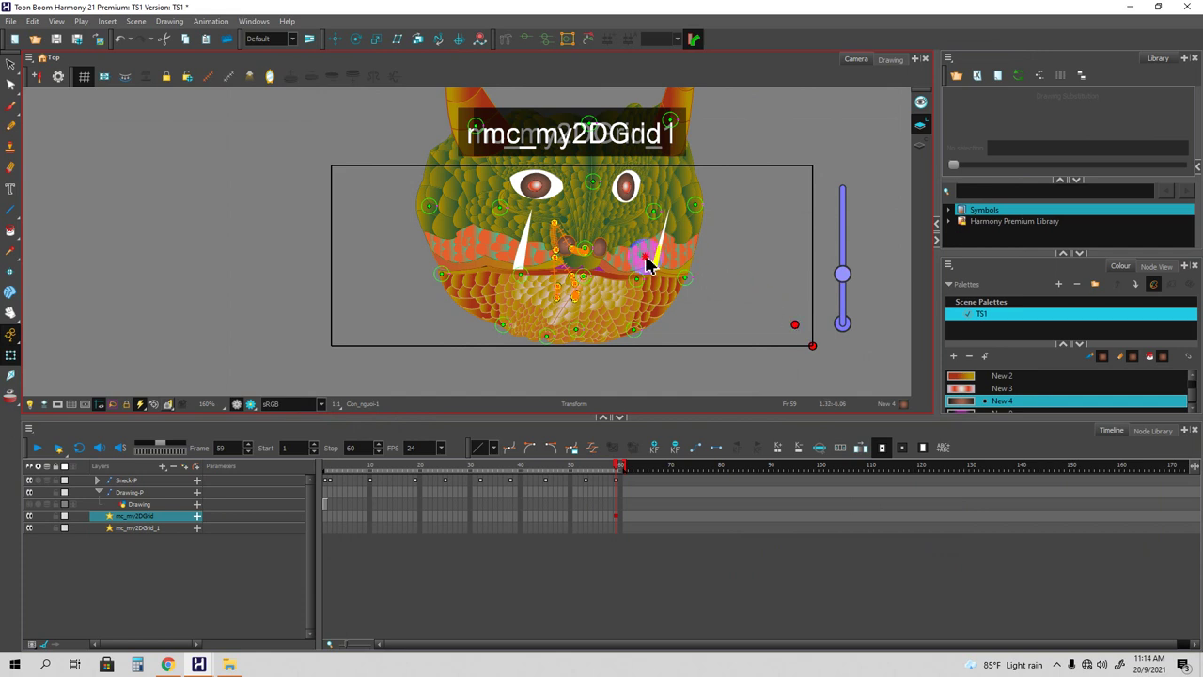
scroll(707, 235, down, 1)
scroll(744, 240, down, 1)
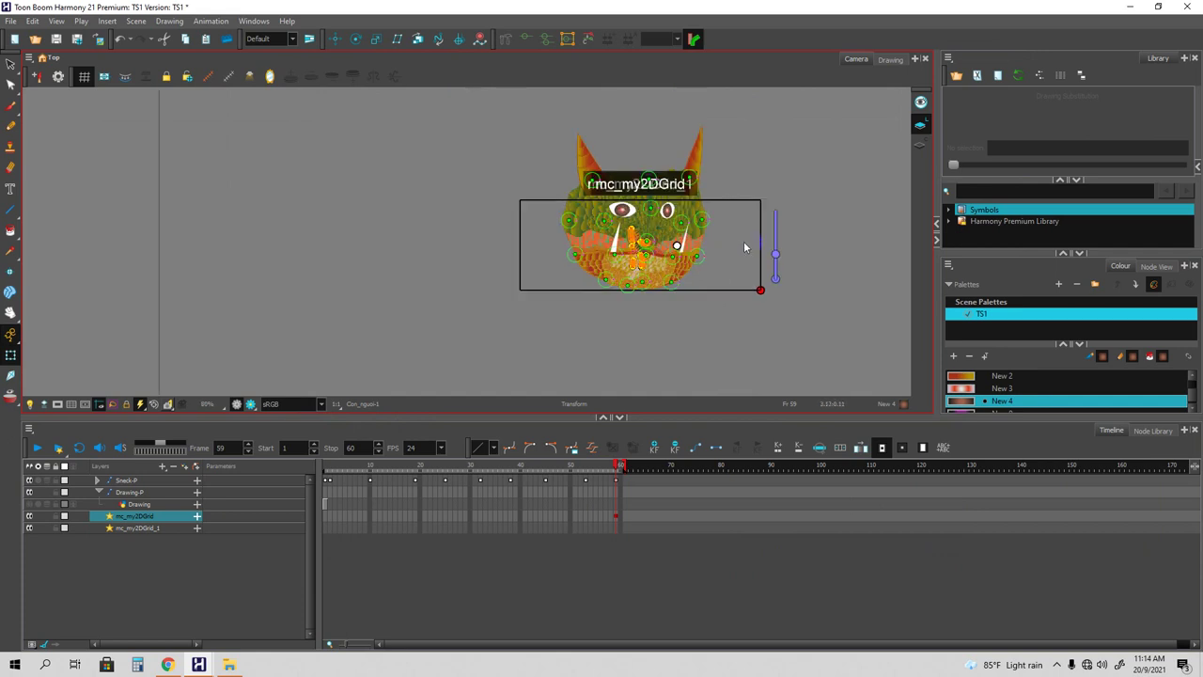
scroll(743, 240, up, 3)
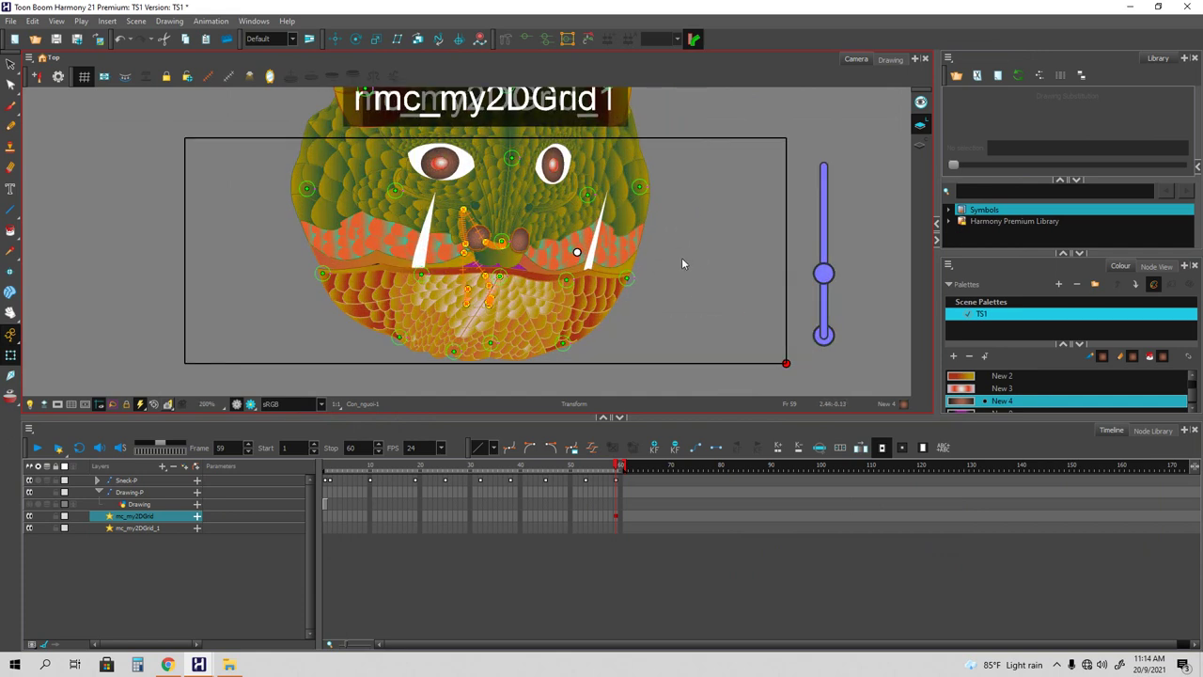
At frame 1, reposition the grid points of mc_my2DGrid_1 and mc_my2DGrid to test the head turn.
click(327, 482)
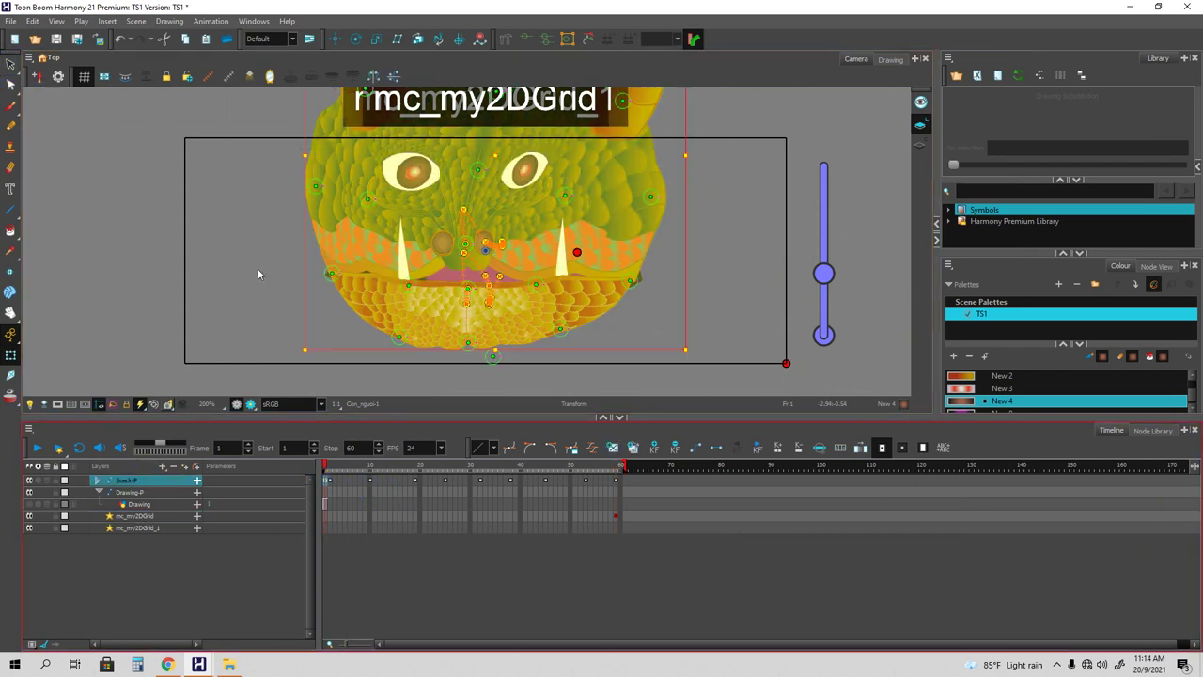
drag(787, 367, 647, 336)
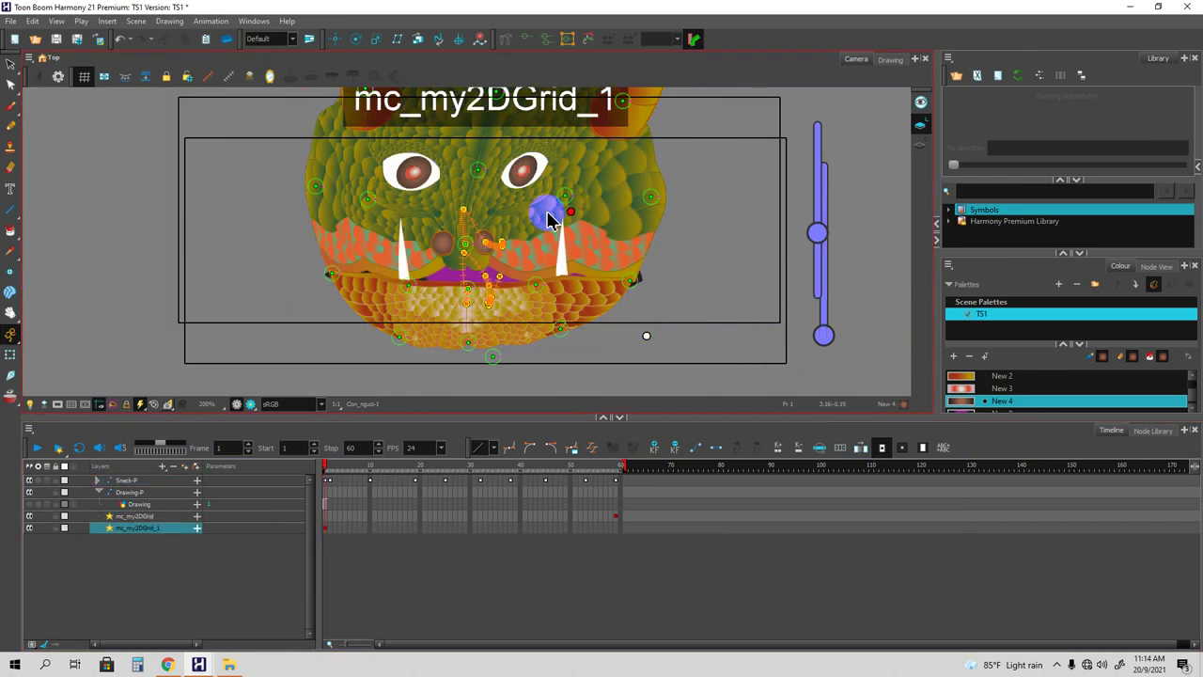
click(519, 220)
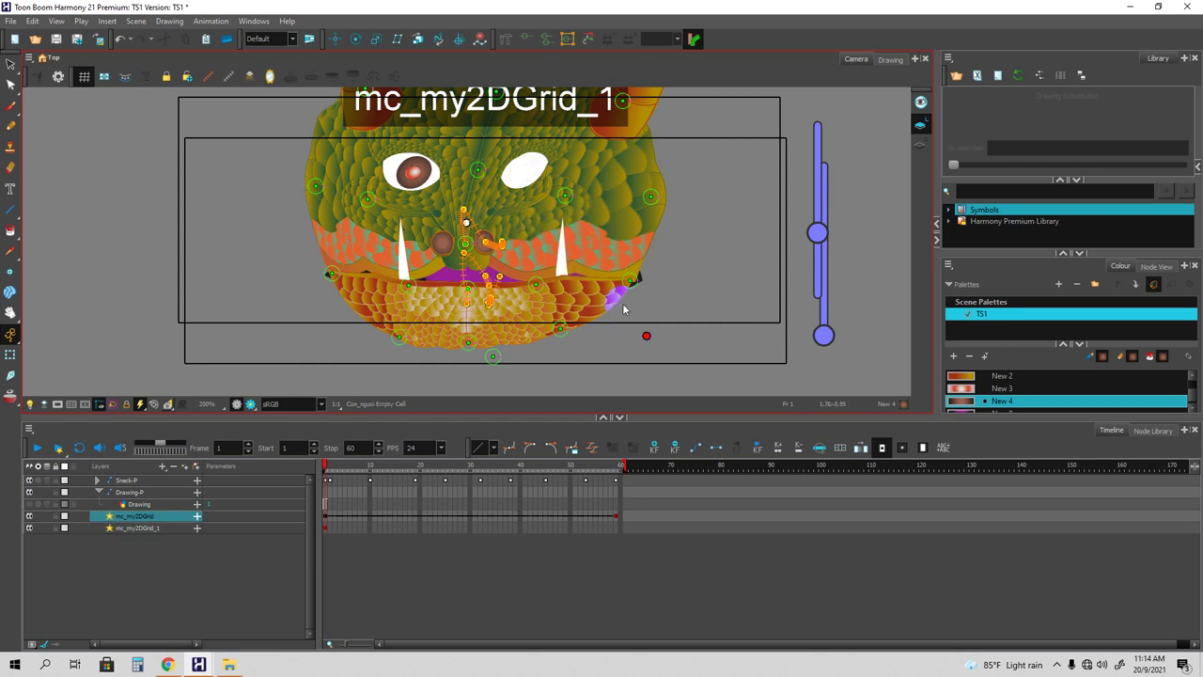
Undo the last grid point move at frame 1 and show only the mc_my2DGrid control in the Camera view.
key(ctrl+z)
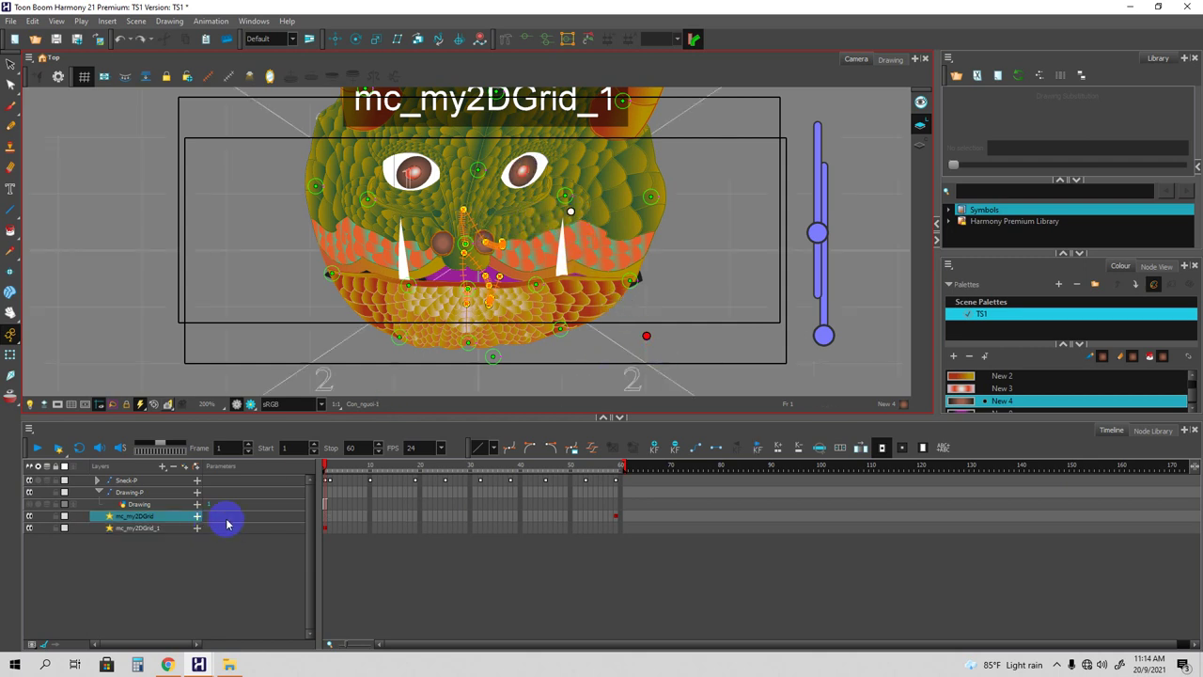
mouse_move(326, 467)
mouse_down()
mouse_move(560, 467)
mouse_move(320, 475)
mouse_up()
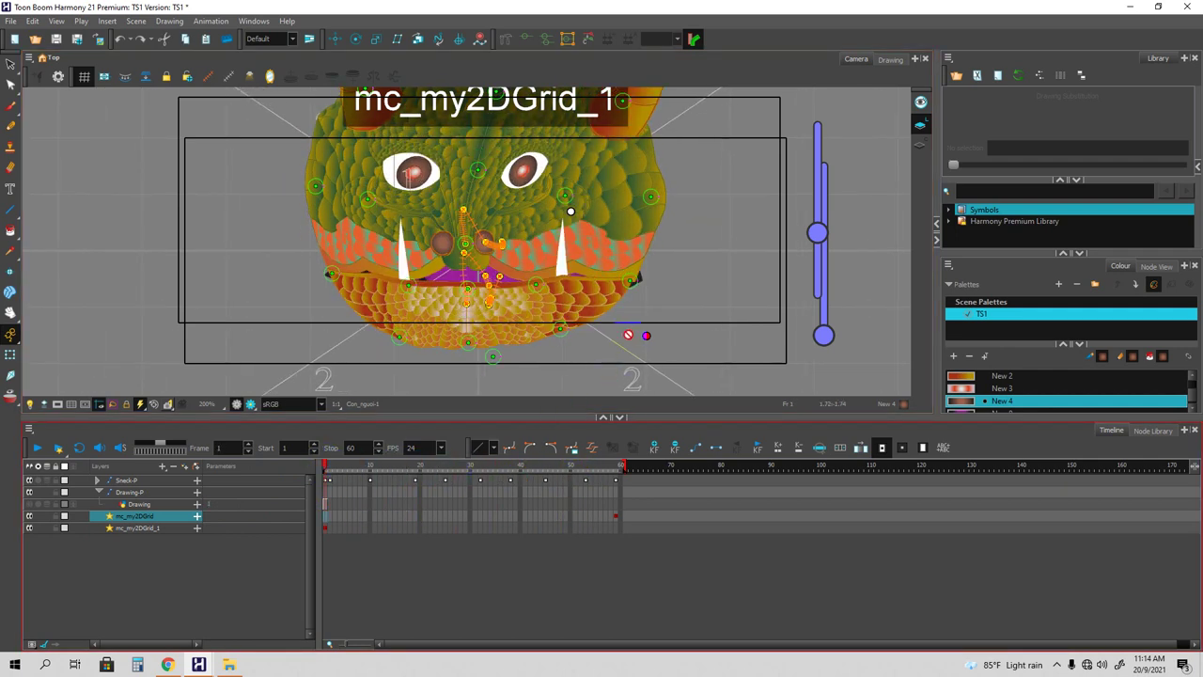
click(227, 79)
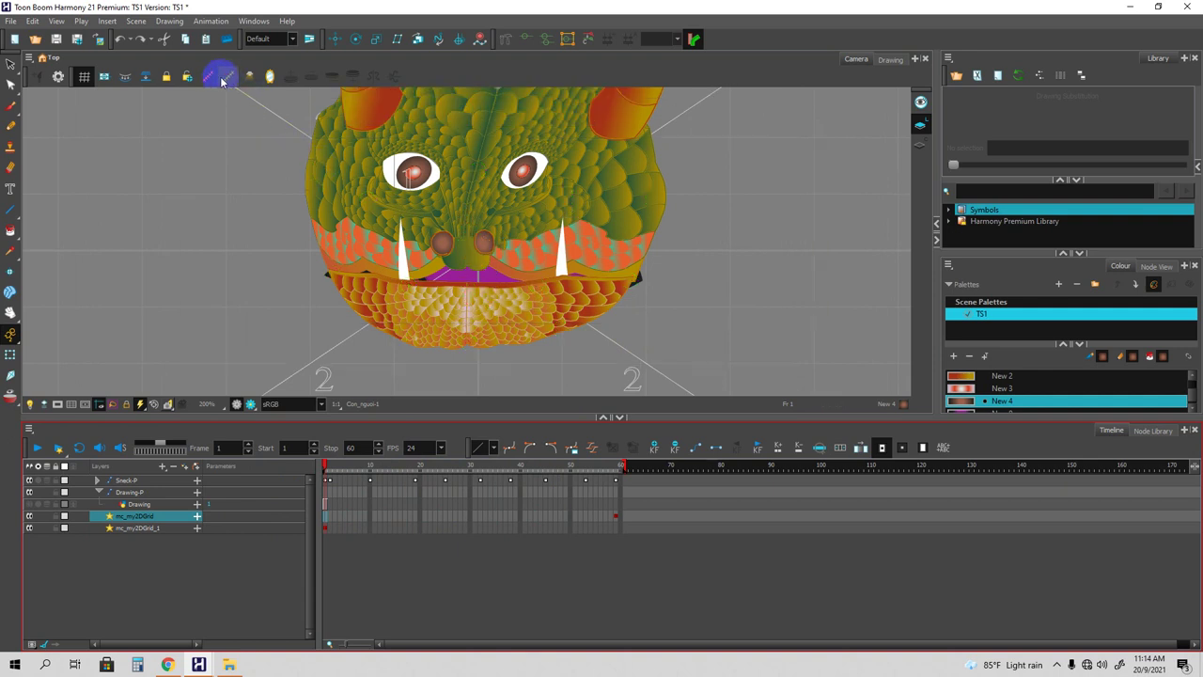
click(211, 76)
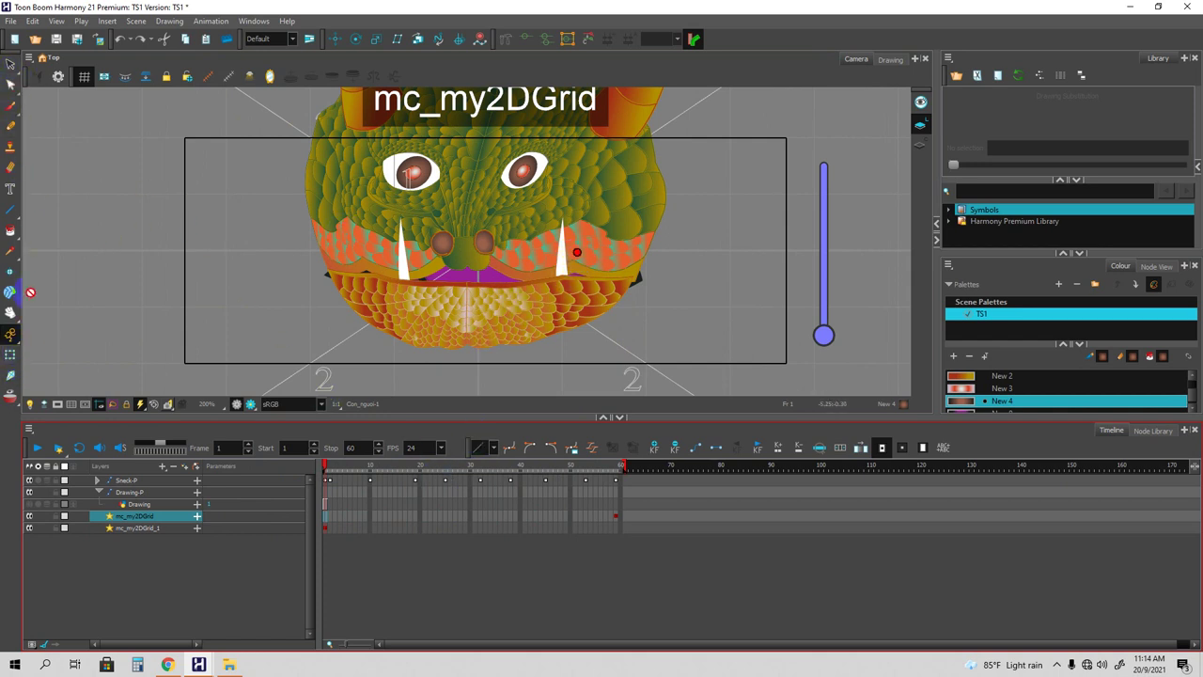
With the Transform tool, shift the whole mc_my2DGrid control slightly down and to the right over the face.
click(6, 356)
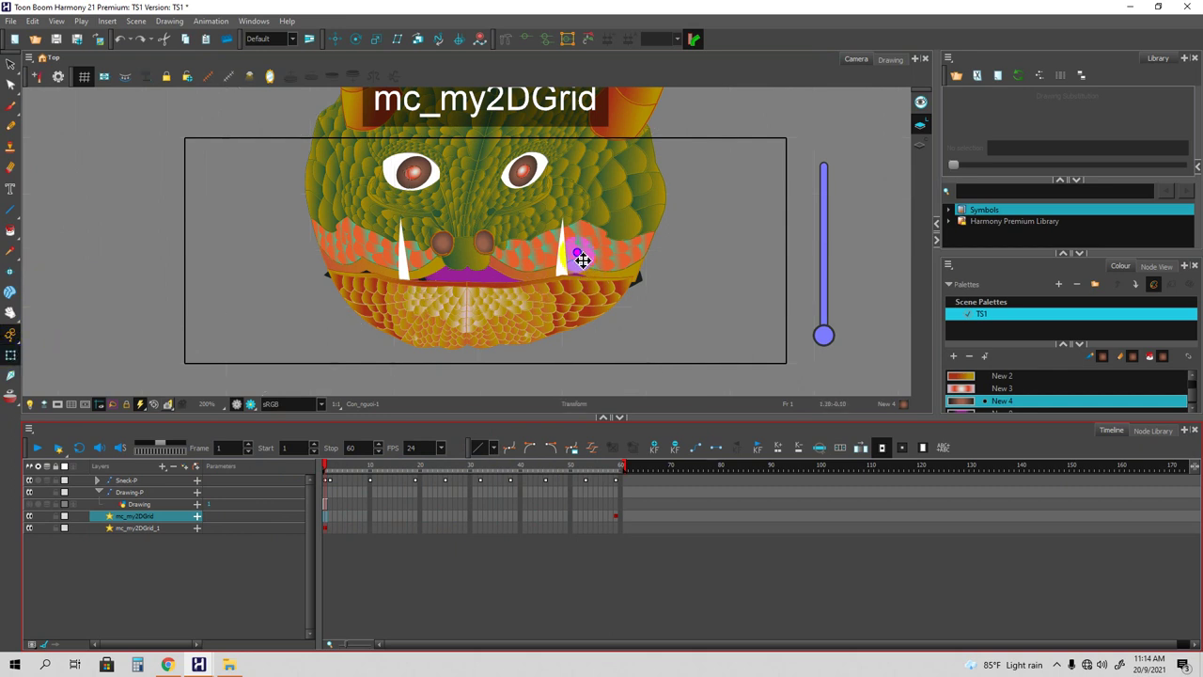
click(789, 320)
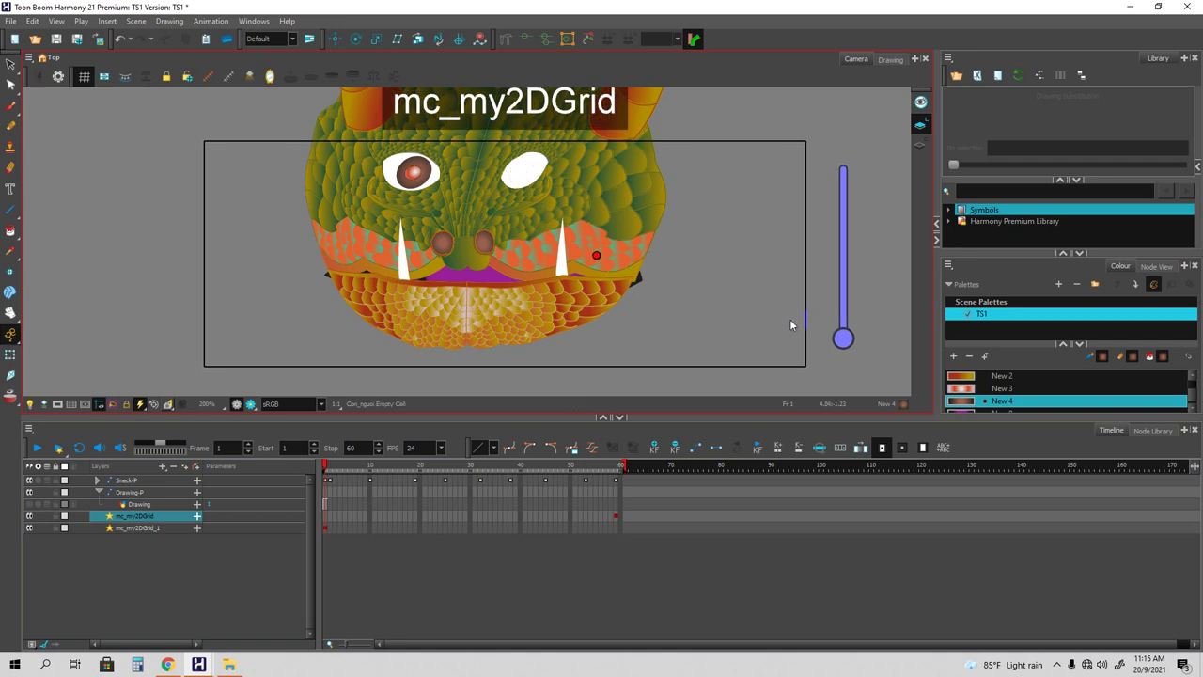
scroll(807, 319, down, 4)
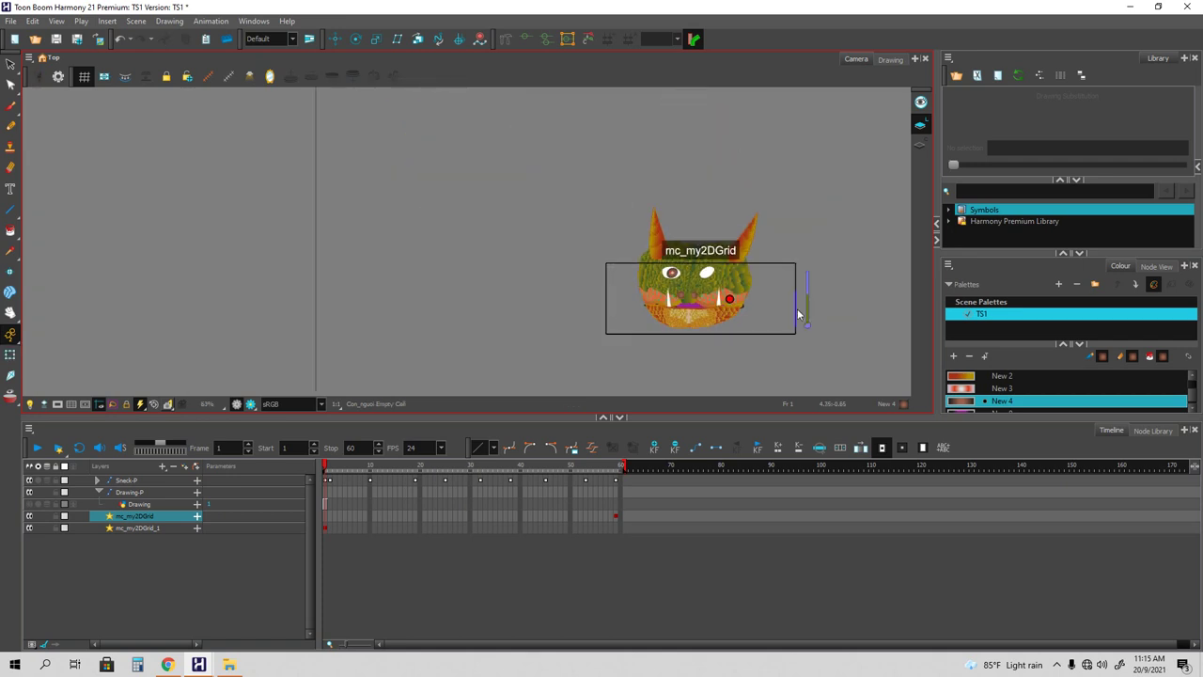
scroll(797, 308, up, 2)
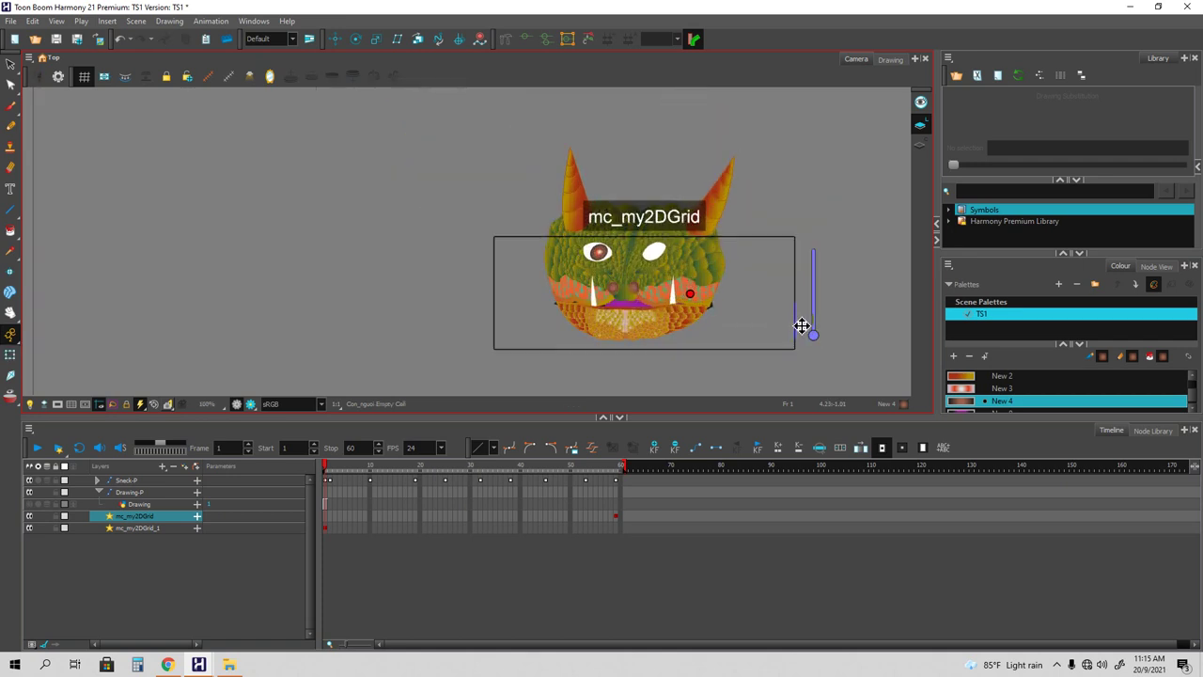
click(802, 325)
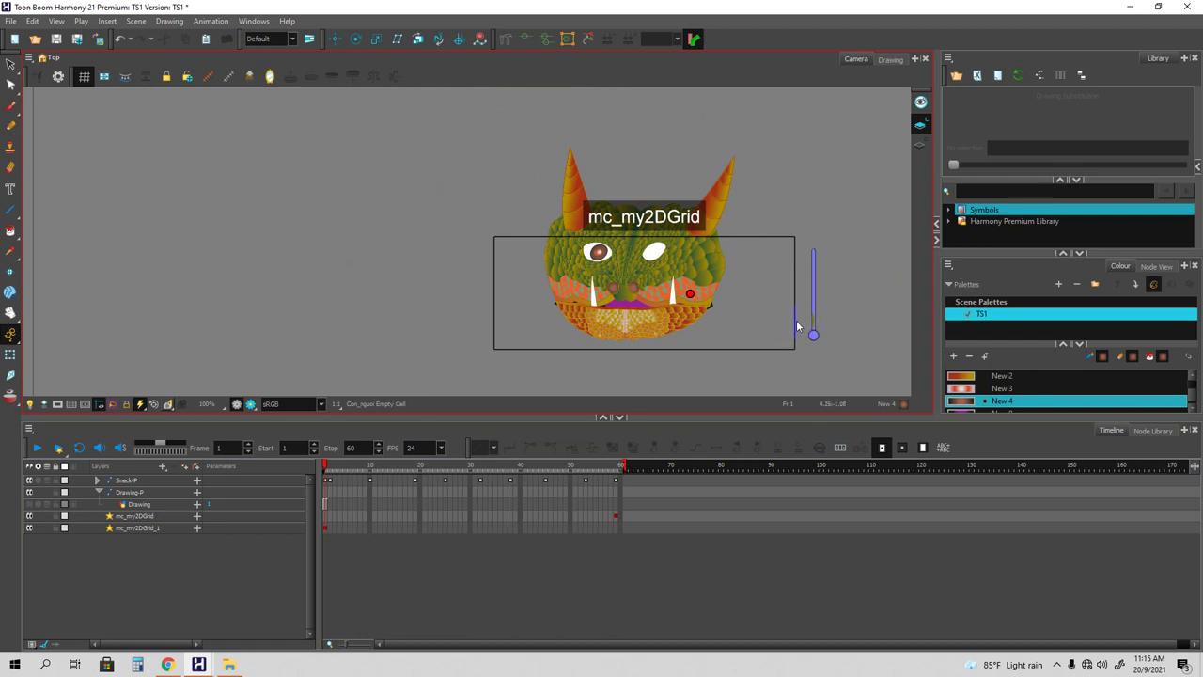
drag(799, 326, 826, 336)
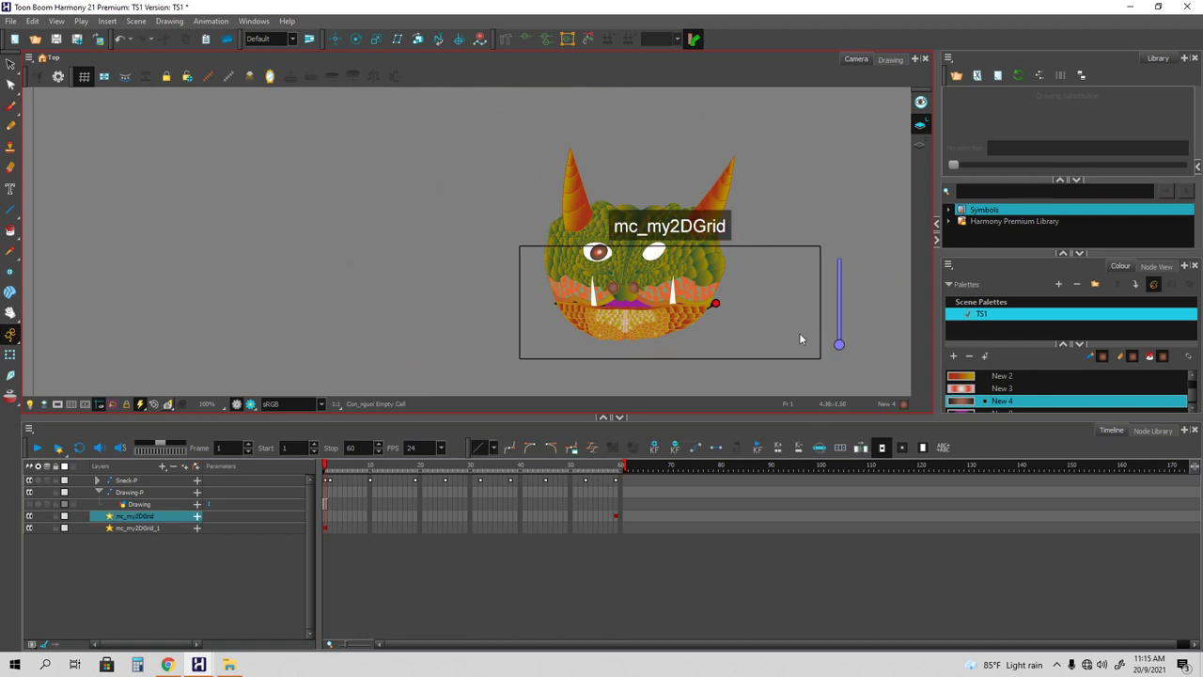
drag(838, 262, 671, 199)
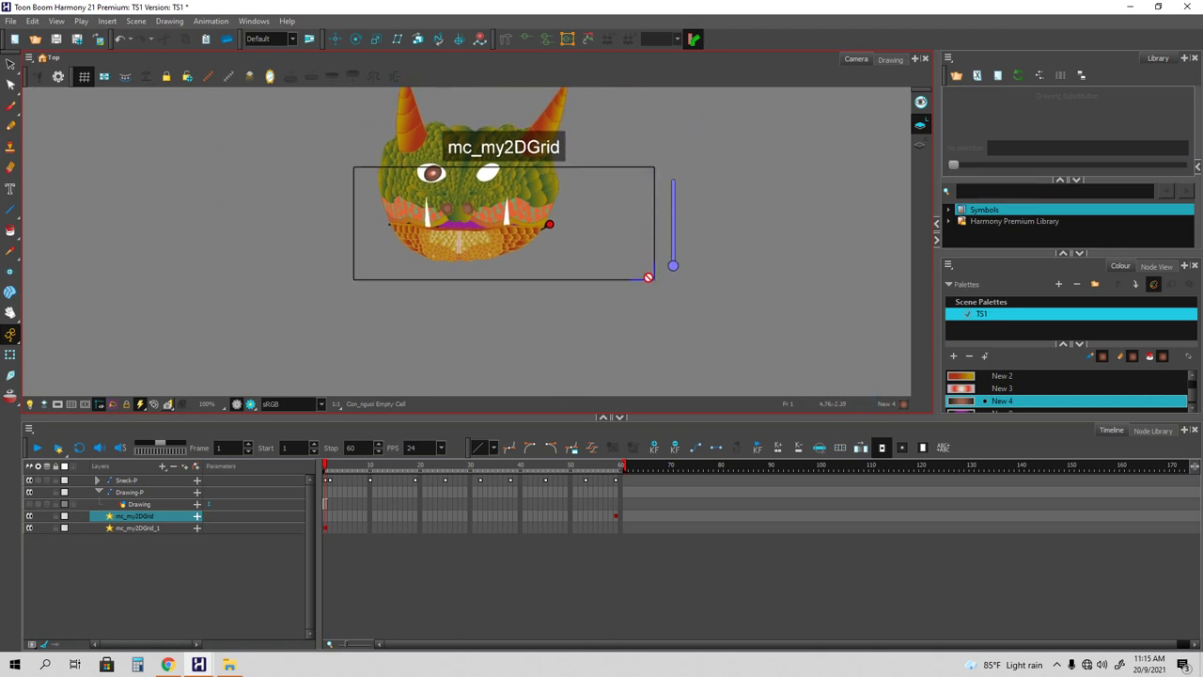
Go to the Sneck-P keyframe at frame 2 and move the mc_my2DGrid control off the face, to its right side.
click(333, 496)
click(325, 481)
click(329, 480)
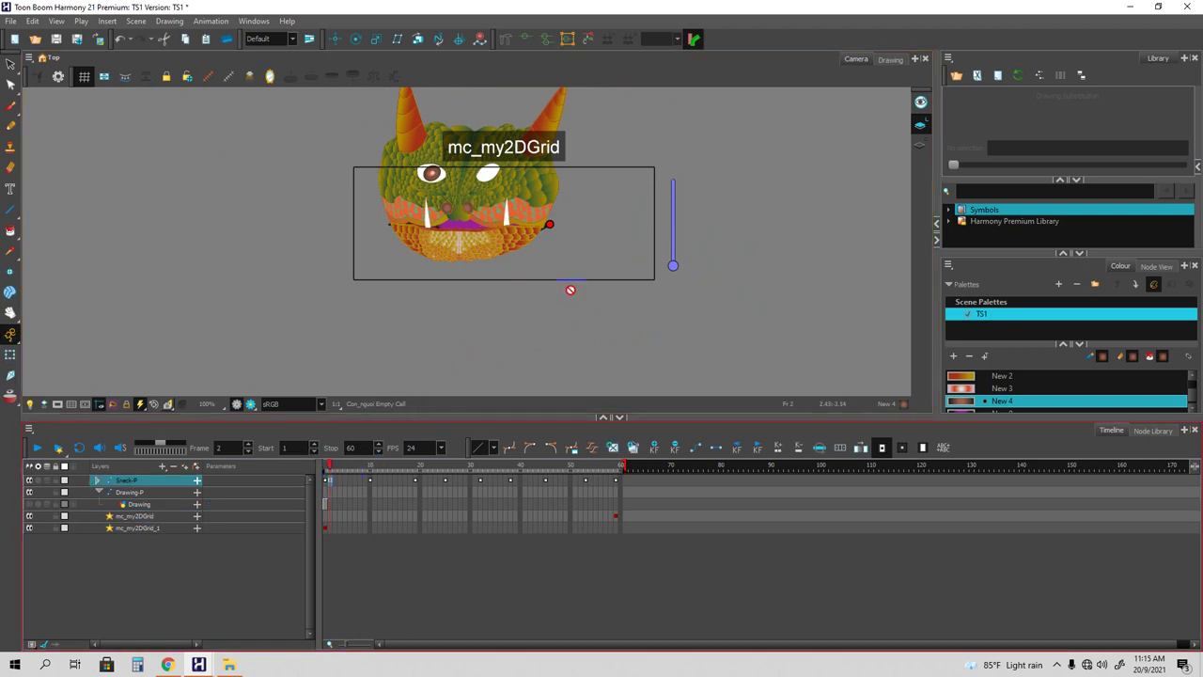
click(10, 354)
click(520, 262)
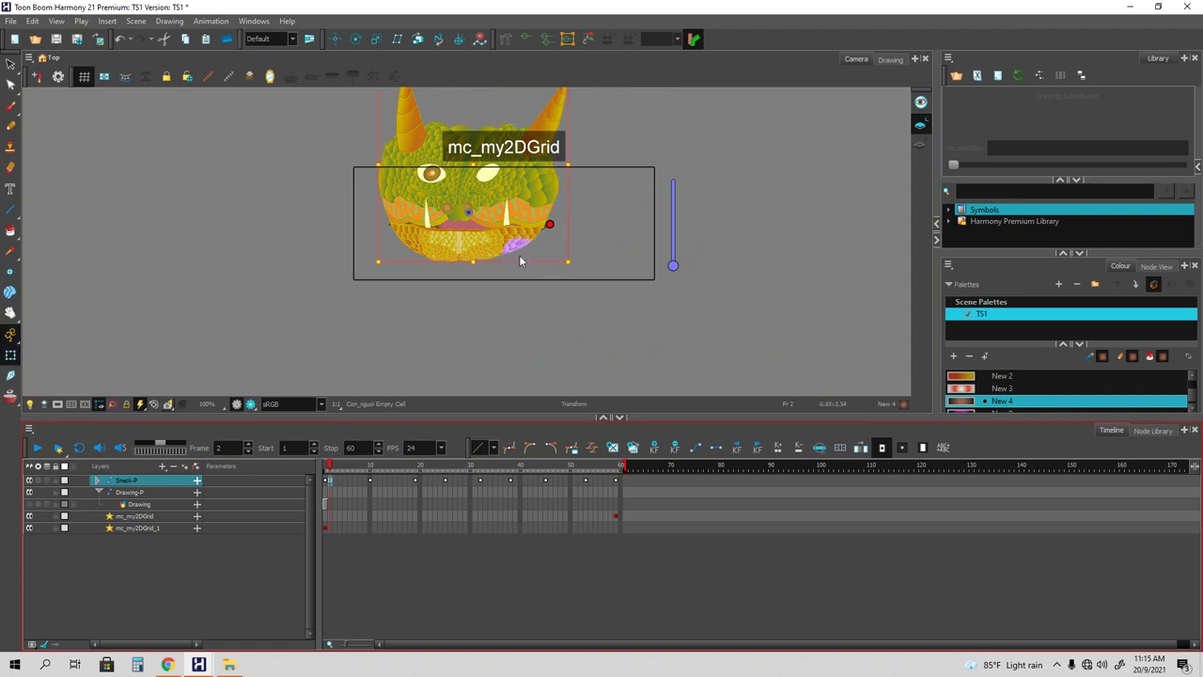
click(623, 280)
click(627, 281)
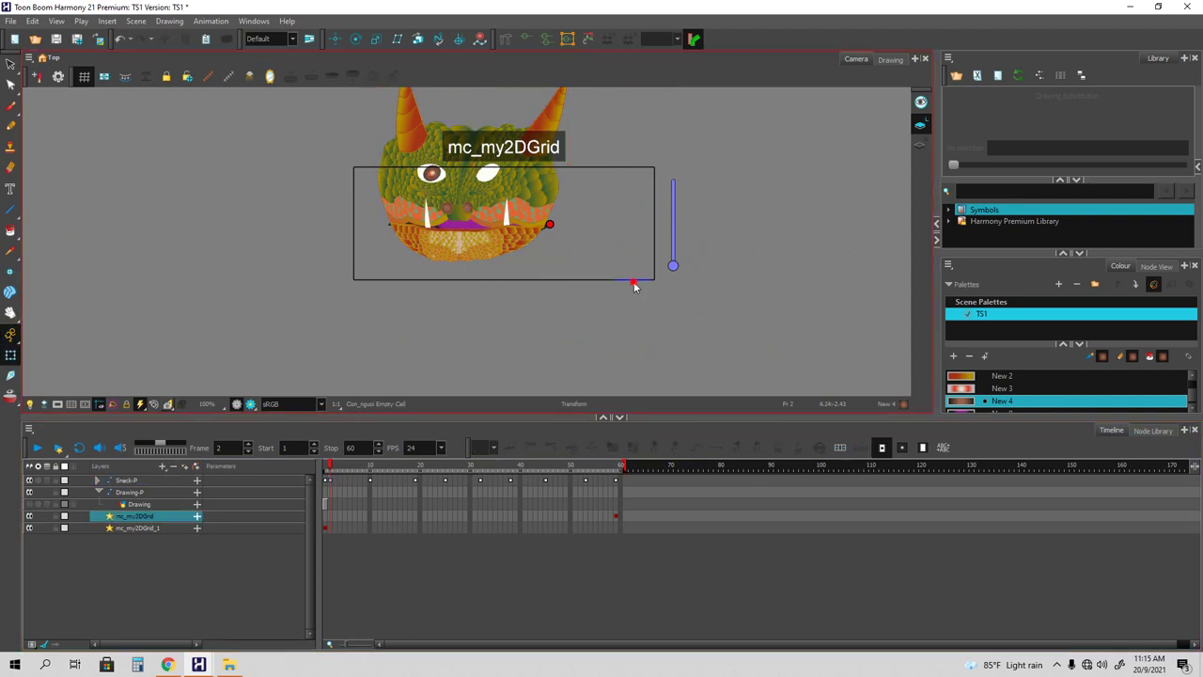
click(634, 285)
drag(518, 254, 657, 287)
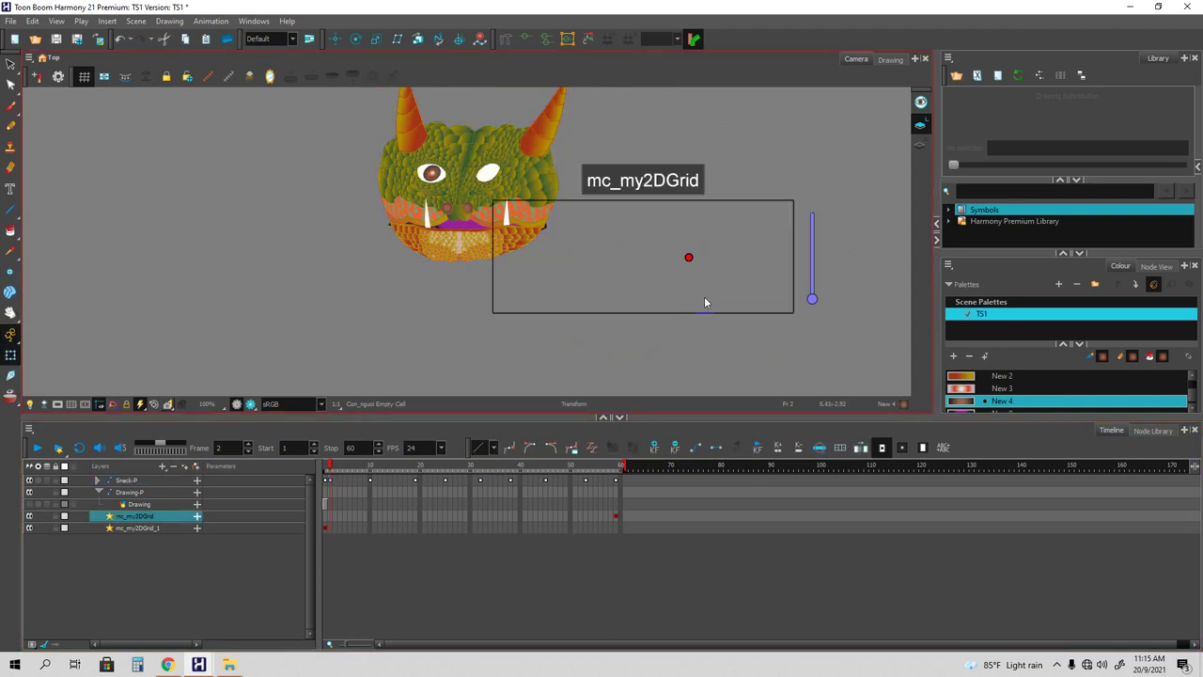
scroll(705, 320, up, 1)
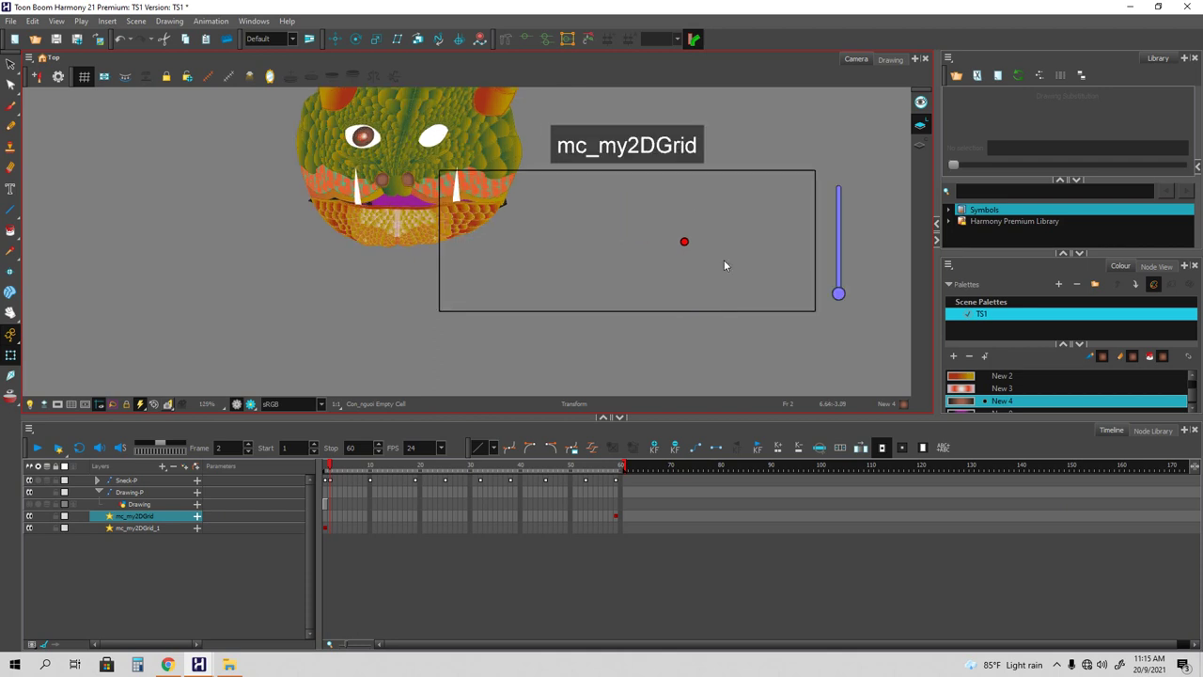
drag(713, 316, 805, 318)
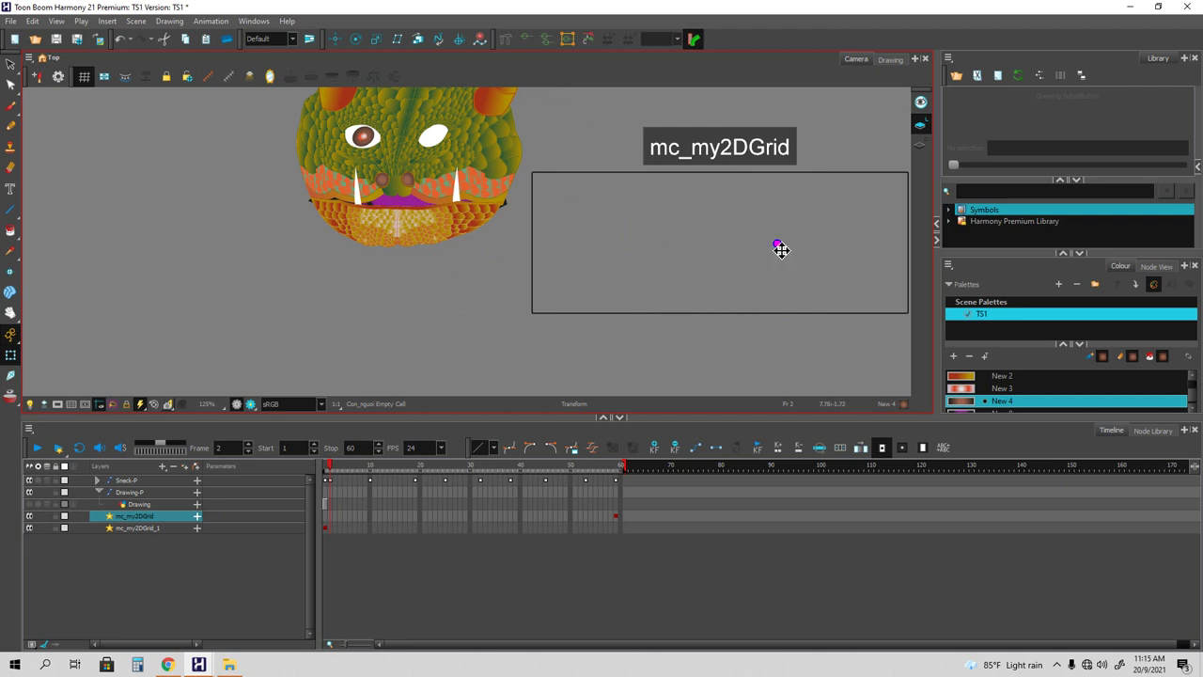
At frame 2, move the mc_my2DGrid grid point back and forth across the grid to test the head turn.
drag(780, 249, 668, 247)
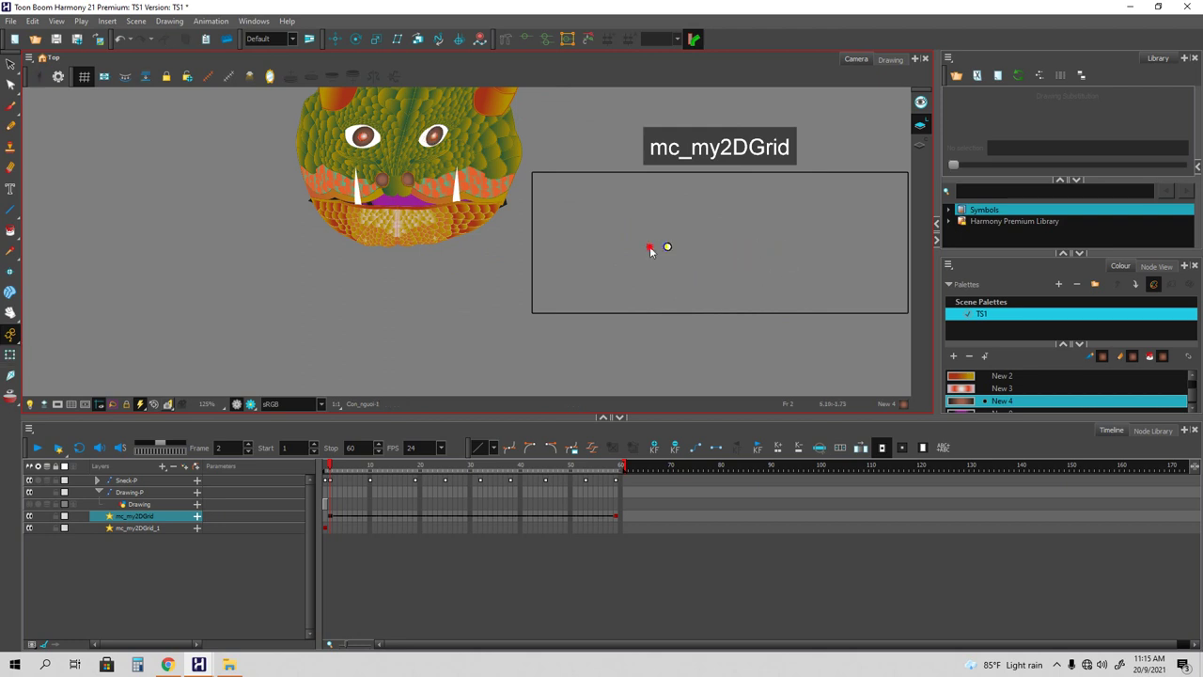
drag(612, 256, 735, 254)
drag(822, 204, 630, 204)
click(860, 257)
scroll(463, 262, down, 3)
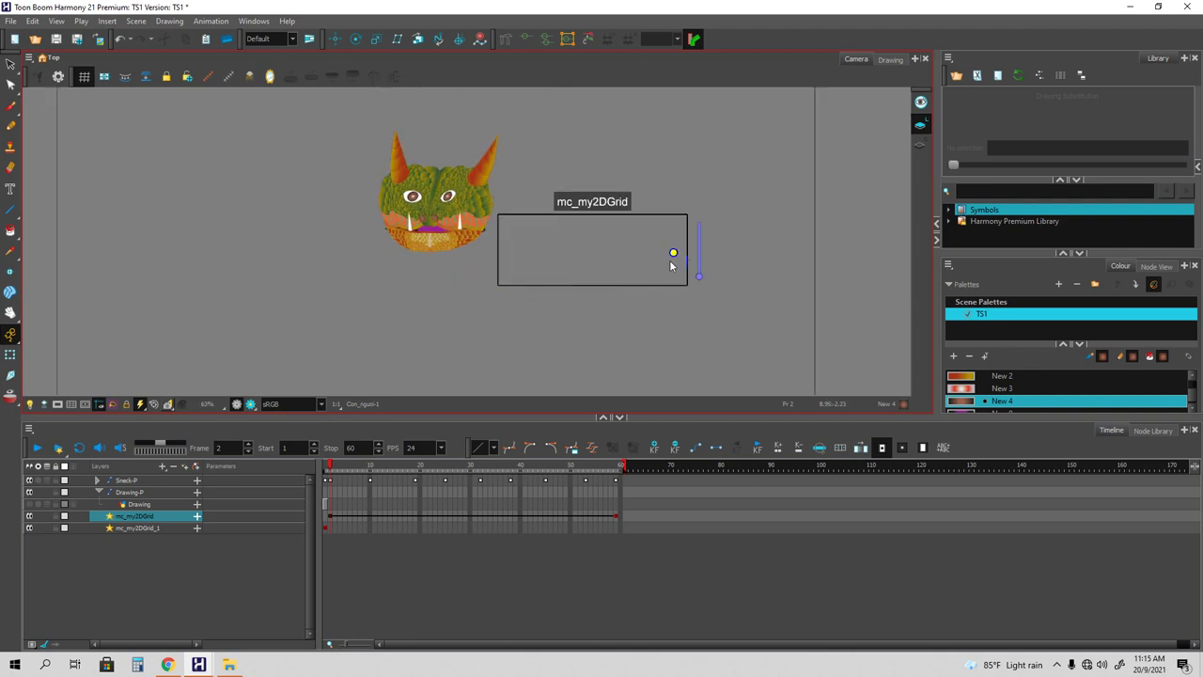
scroll(699, 268, up, 1)
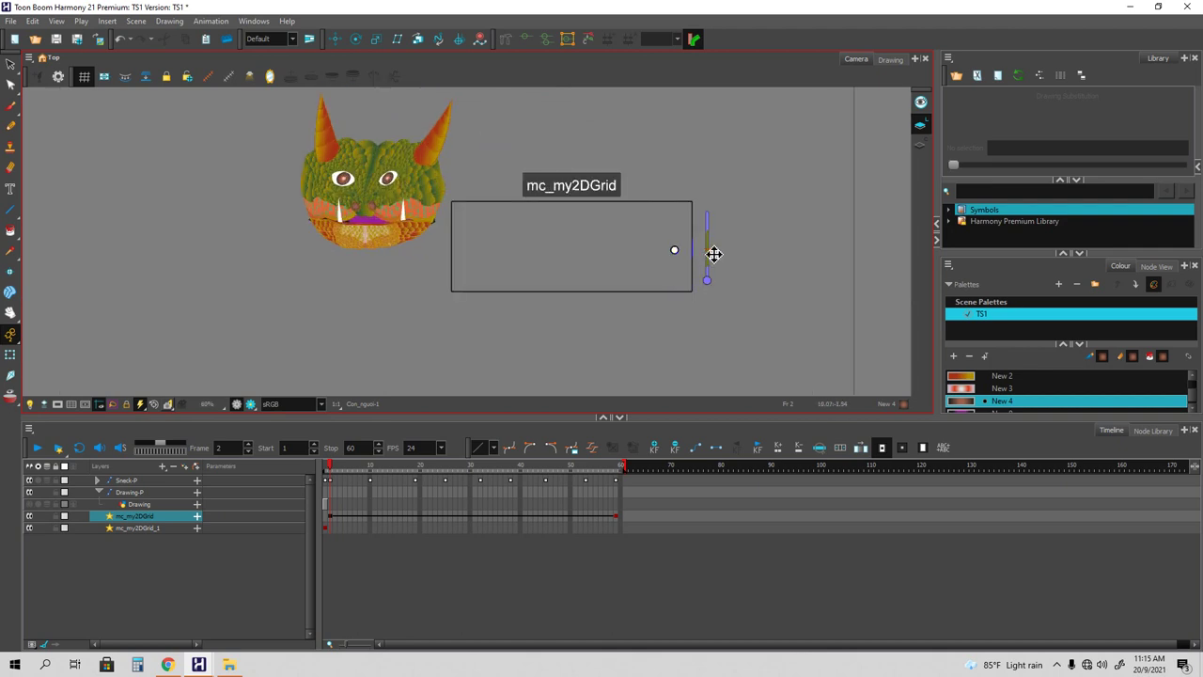
Raise the mc_my2DGrid slider slightly and sweep the grid point across, leaving it at the grid's right edge.
click(707, 221)
click(708, 262)
drag(678, 254, 471, 253)
click(563, 185)
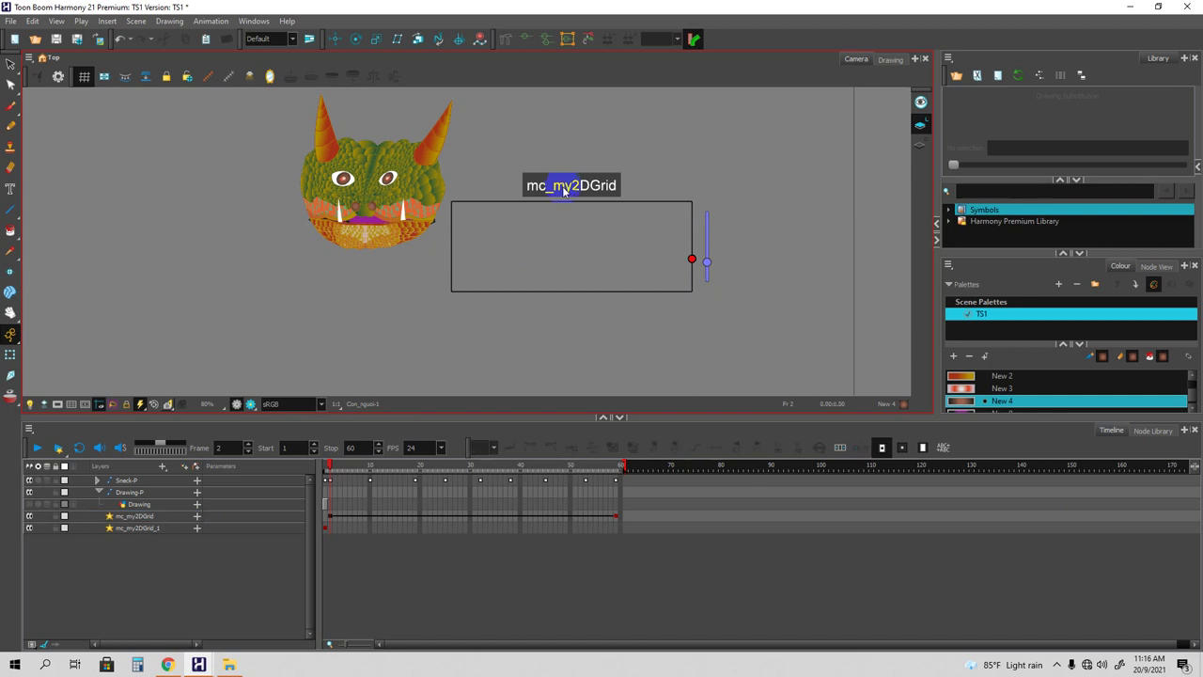
click(560, 206)
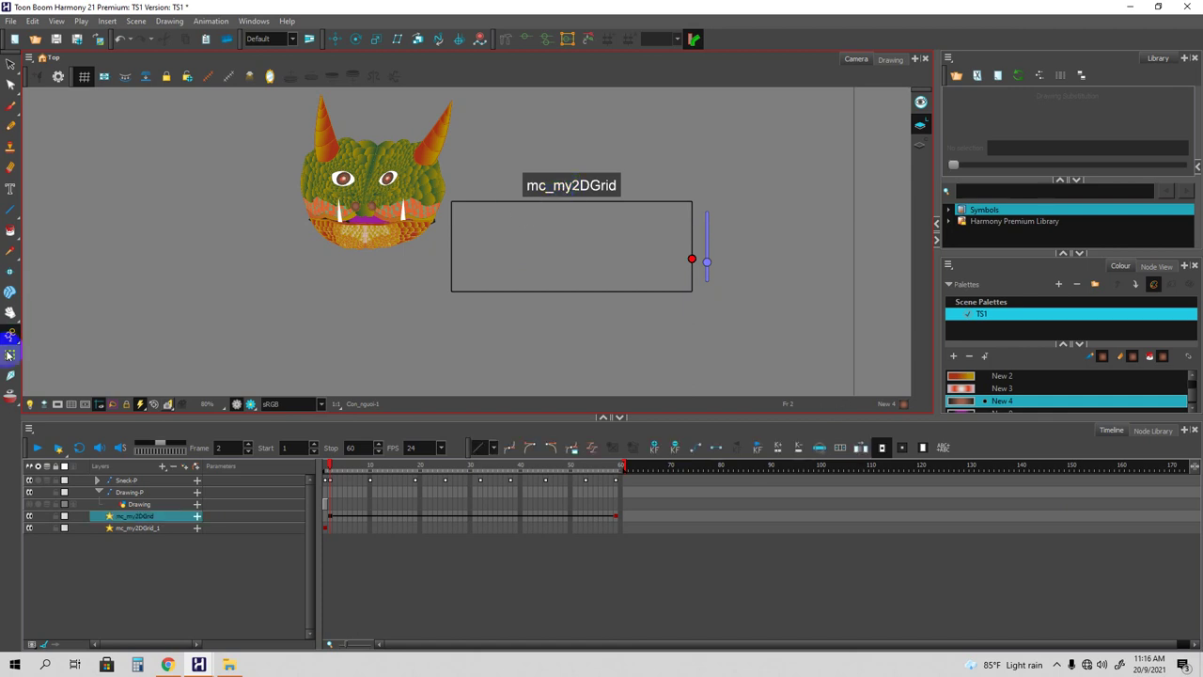
click(487, 203)
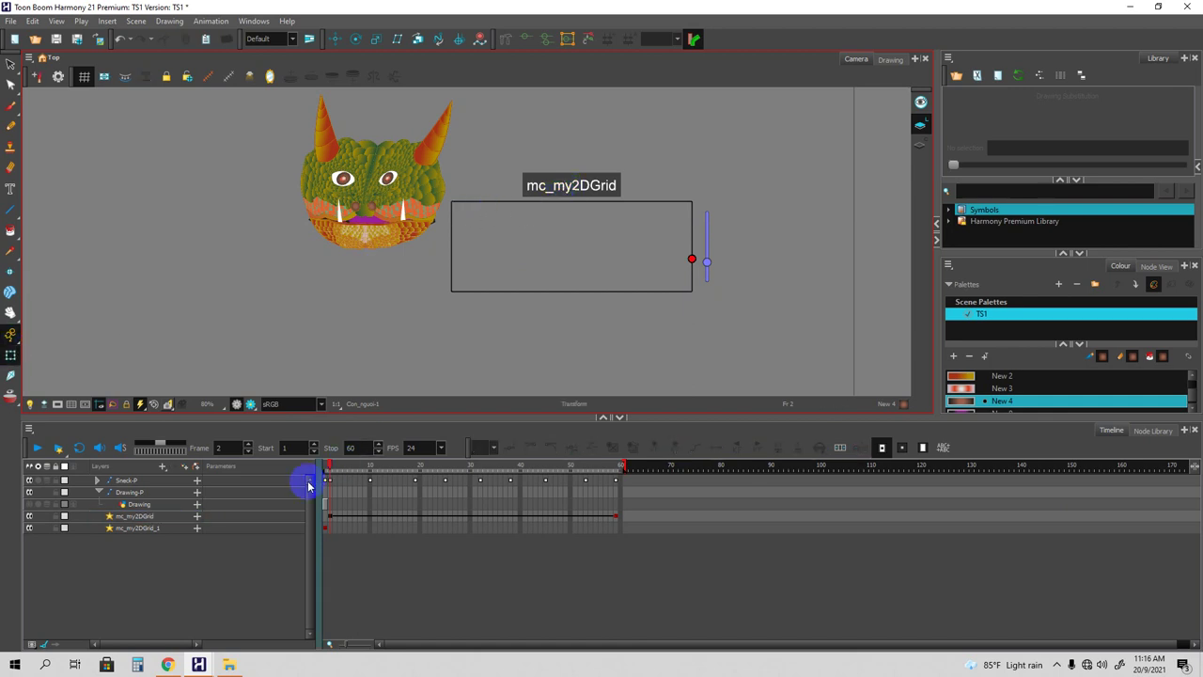
At frame 55, reposition the mc_my2DGrid grid point near the middle of the grid to key another head pose.
click(140, 492)
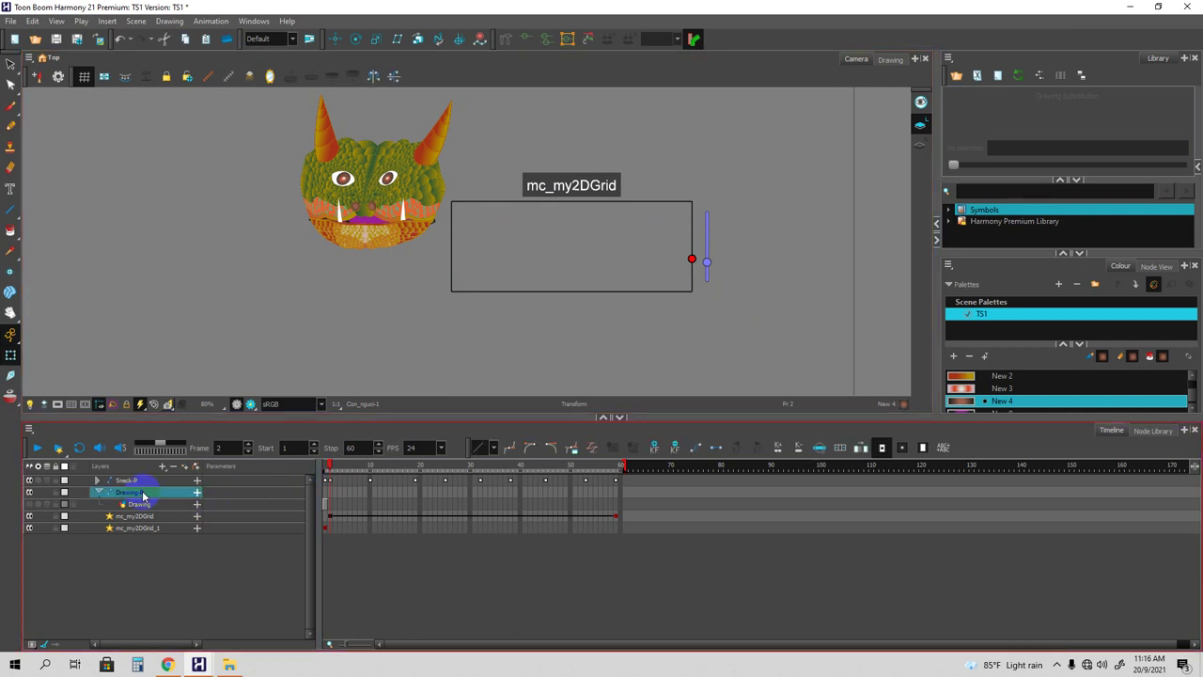
click(141, 480)
mouse_move(331, 467)
mouse_down()
mouse_move(615, 494)
mouse_move(339, 502)
mouse_move(614, 501)
mouse_move(583, 502)
mouse_move(598, 506)
mouse_up()
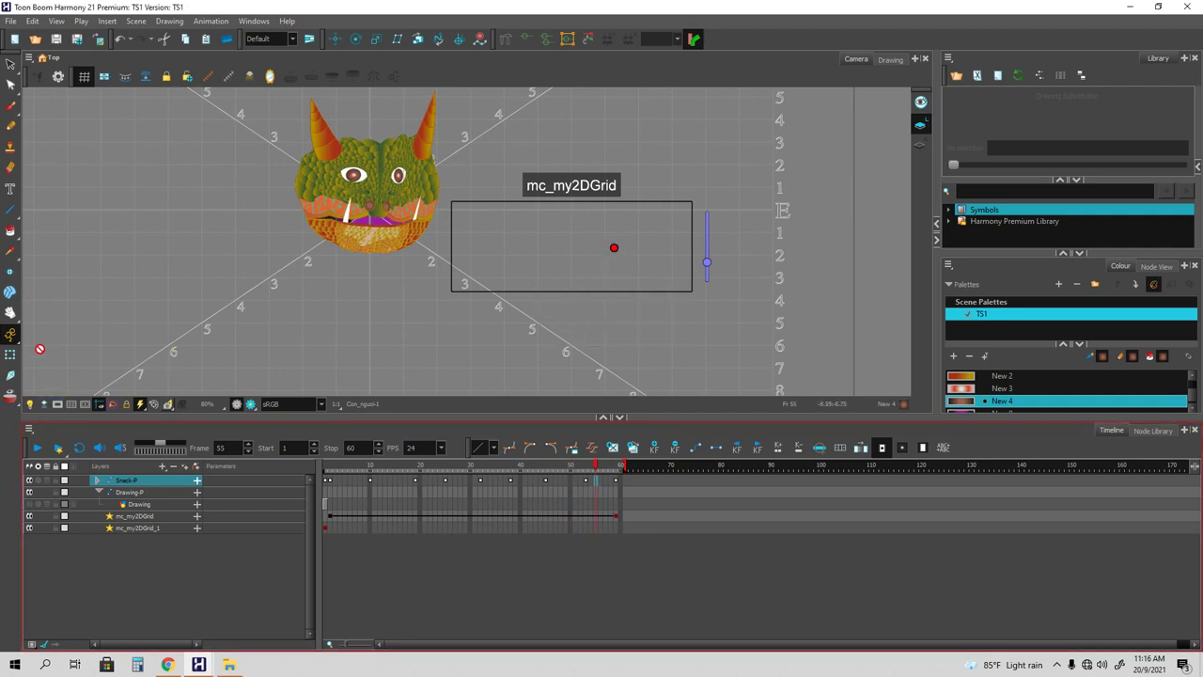
click(10, 354)
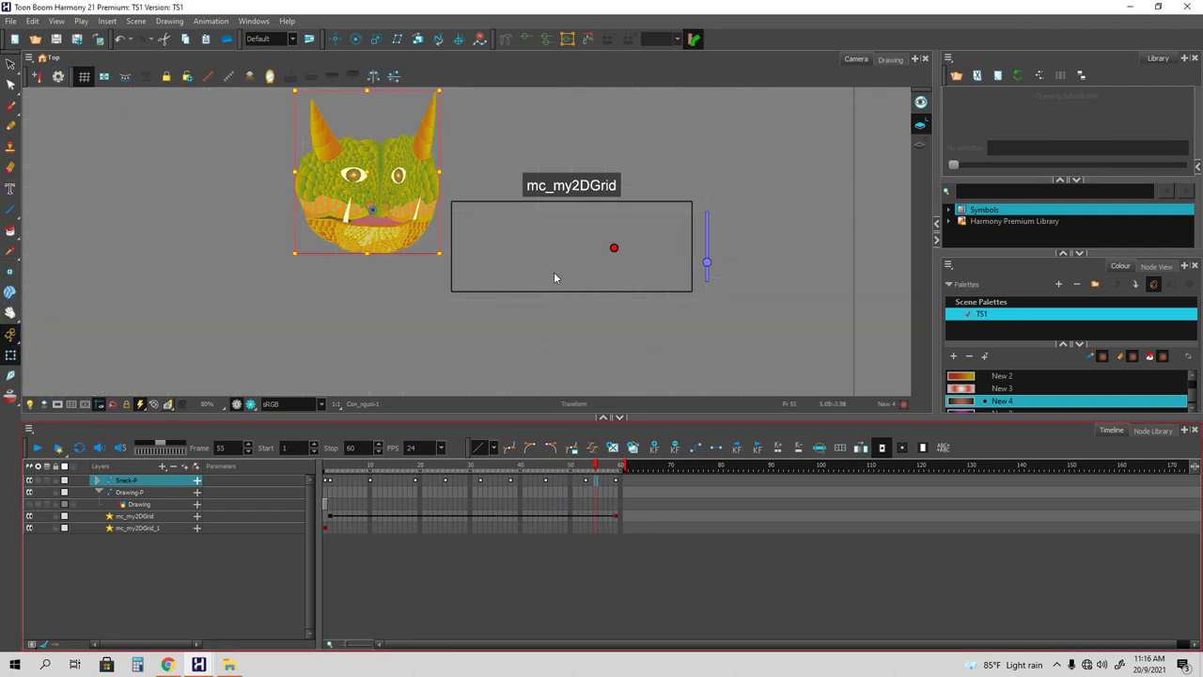
drag(615, 252, 596, 249)
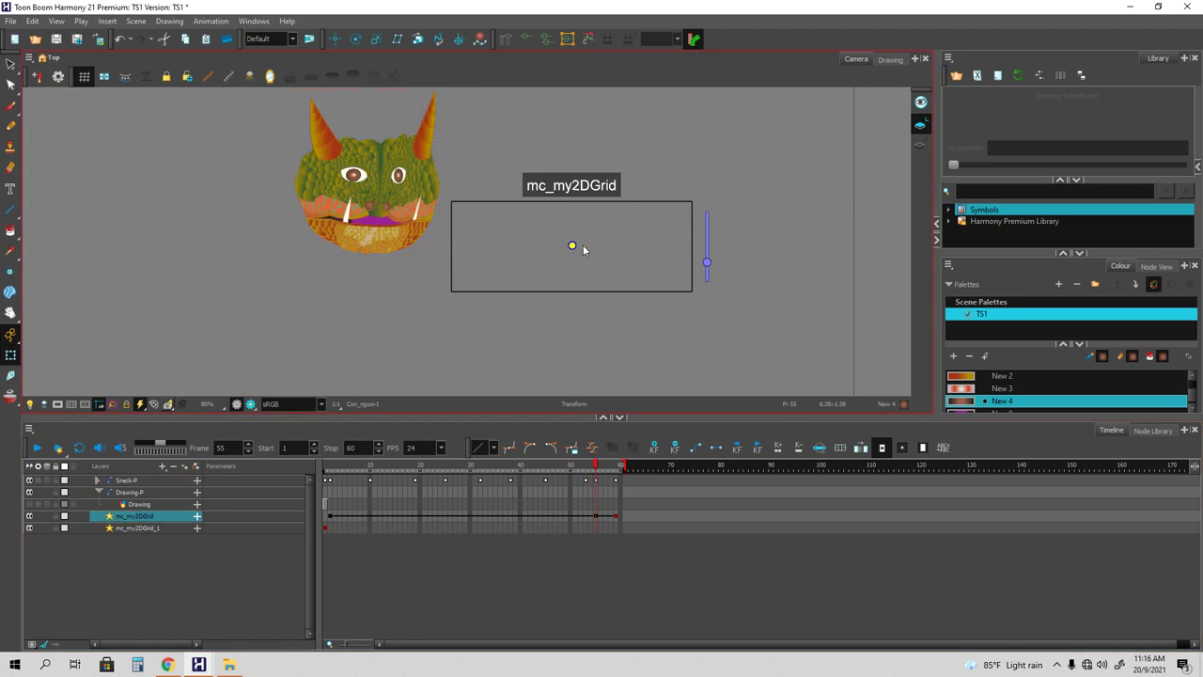
drag(575, 249, 540, 253)
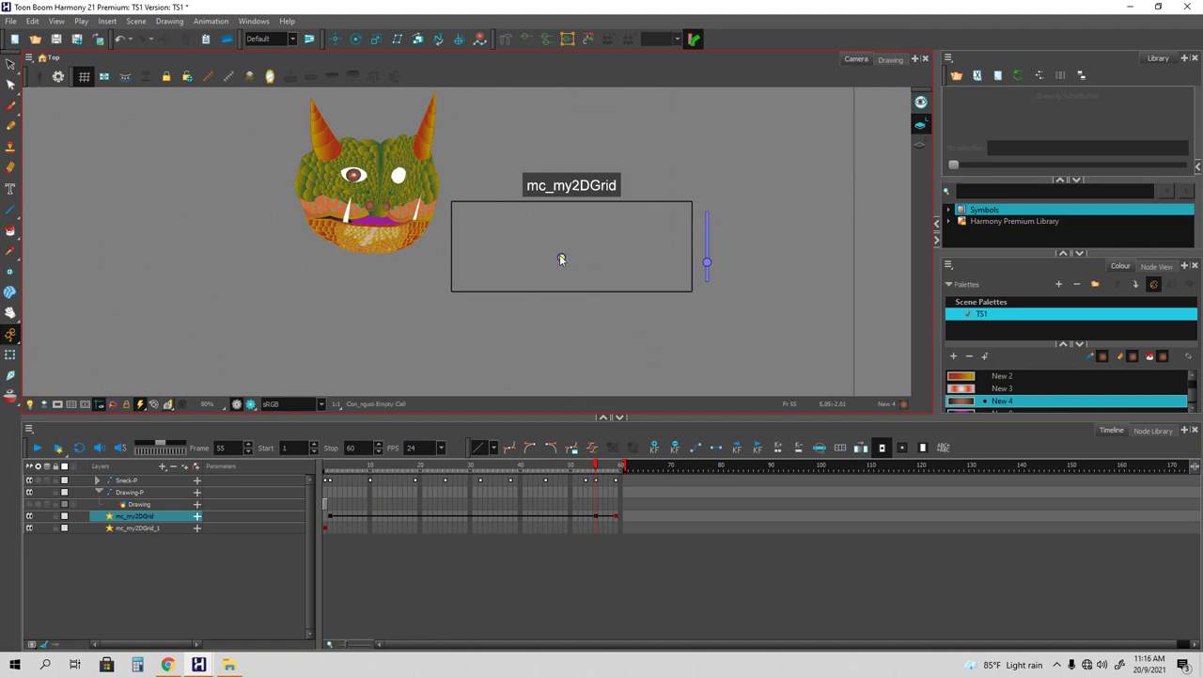
drag(561, 257, 573, 256)
Extend the scene's stop frame to 158.
drag(627, 471, 598, 469)
mouse_move(604, 467)
mouse_down()
mouse_move(630, 468)
mouse_move(605, 467)
mouse_up()
drag(679, 461, 1117, 464)
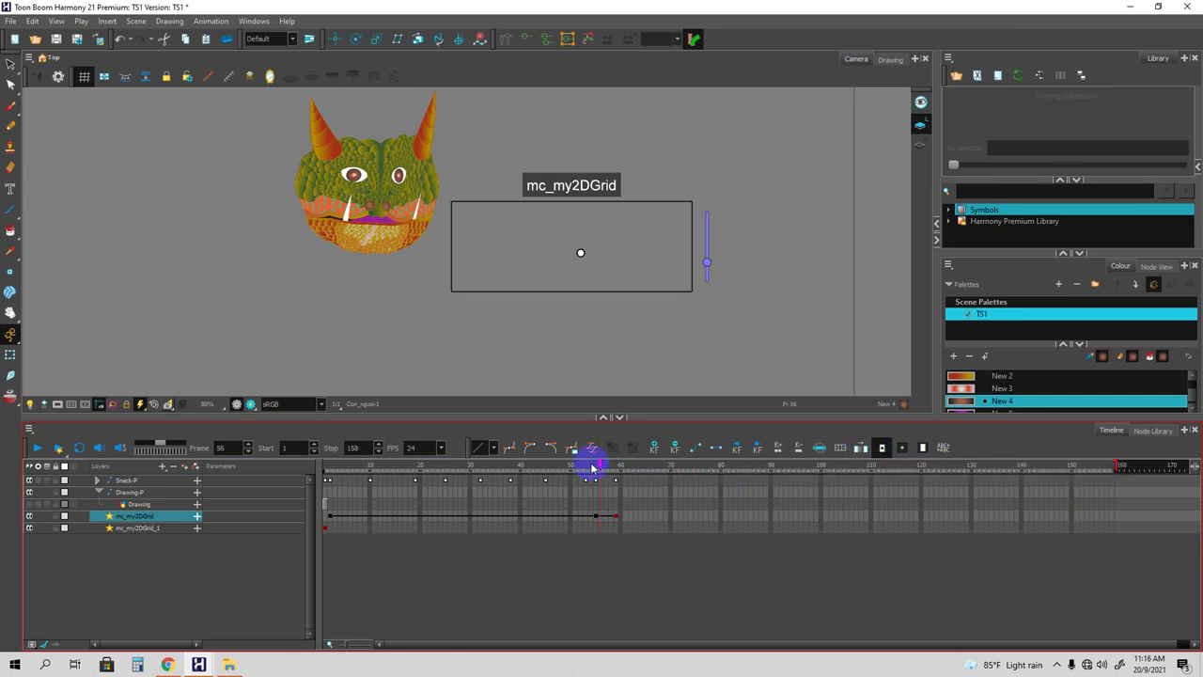
Check the head pose at frame 60 and scrub the animation back to frame 5.
drag(601, 467, 621, 467)
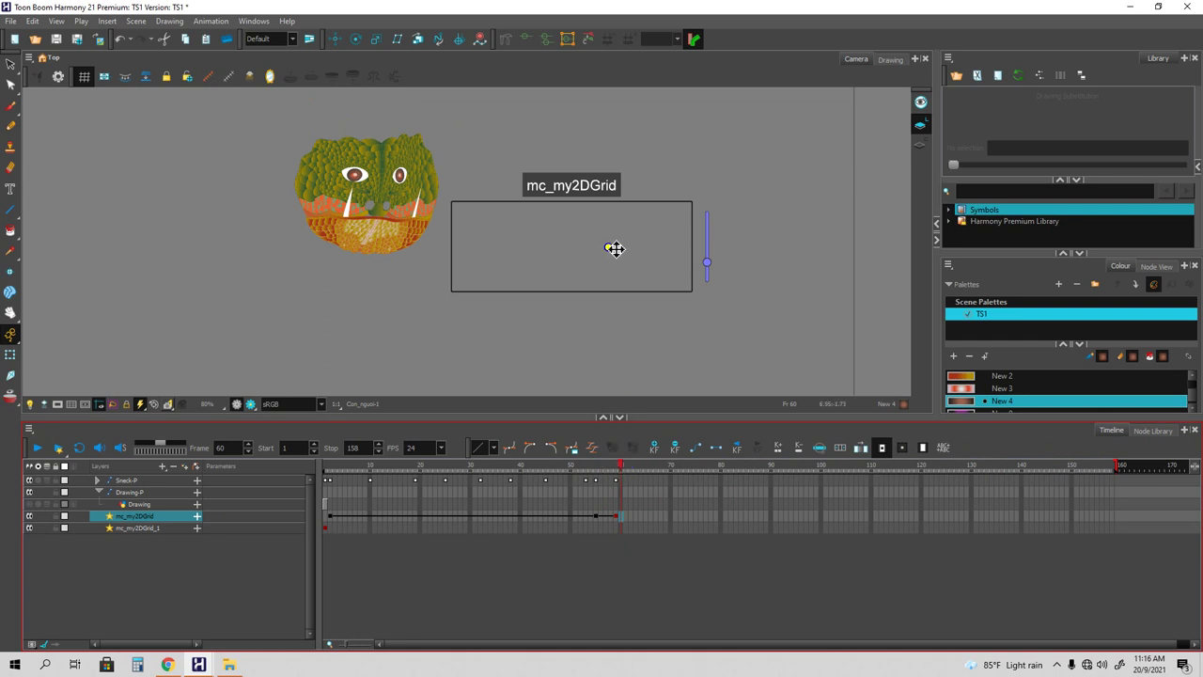
scroll(413, 306, up, 2)
scroll(412, 307, down, 2)
scroll(412, 307, up, 1)
drag(410, 263, 452, 327)
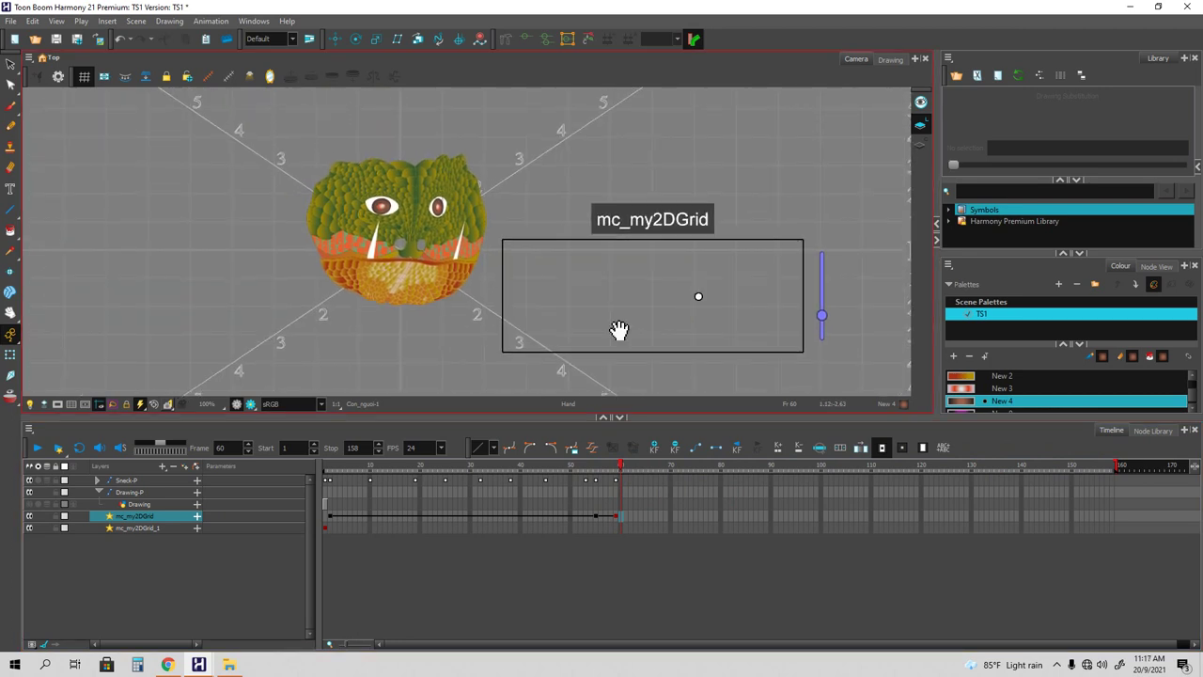
drag(618, 453, 467, 470)
mouse_move(390, 487)
mouse_down()
mouse_move(332, 490)
mouse_move(500, 490)
mouse_move(333, 486)
mouse_move(344, 486)
mouse_up()
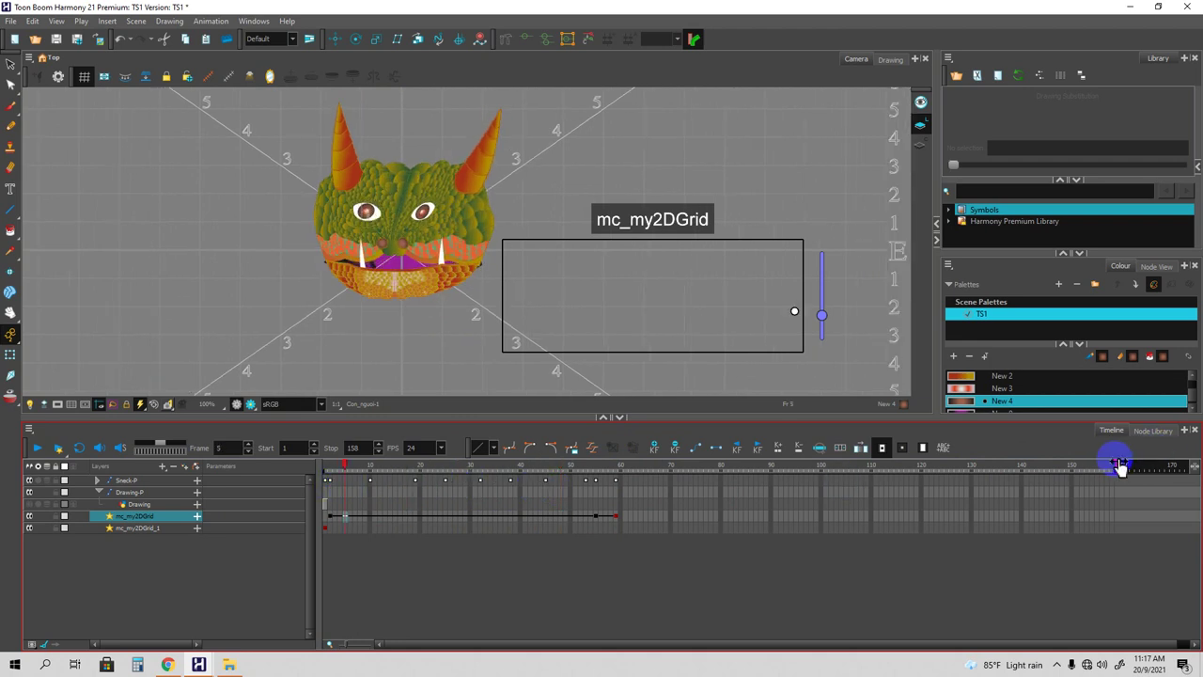
Set the stop frame to 59 and play the head-turn animation in a loop from frame 1.
drag(1120, 467, 853, 494)
drag(654, 500, 617, 499)
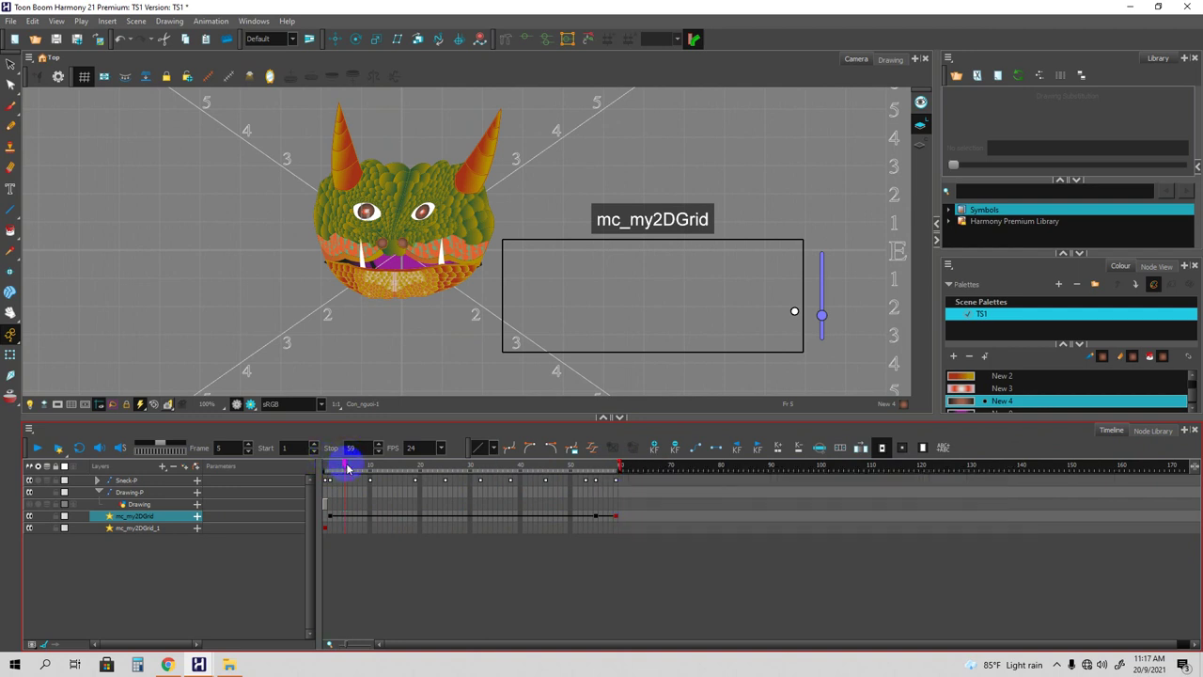
drag(344, 467, 327, 468)
click(39, 449)
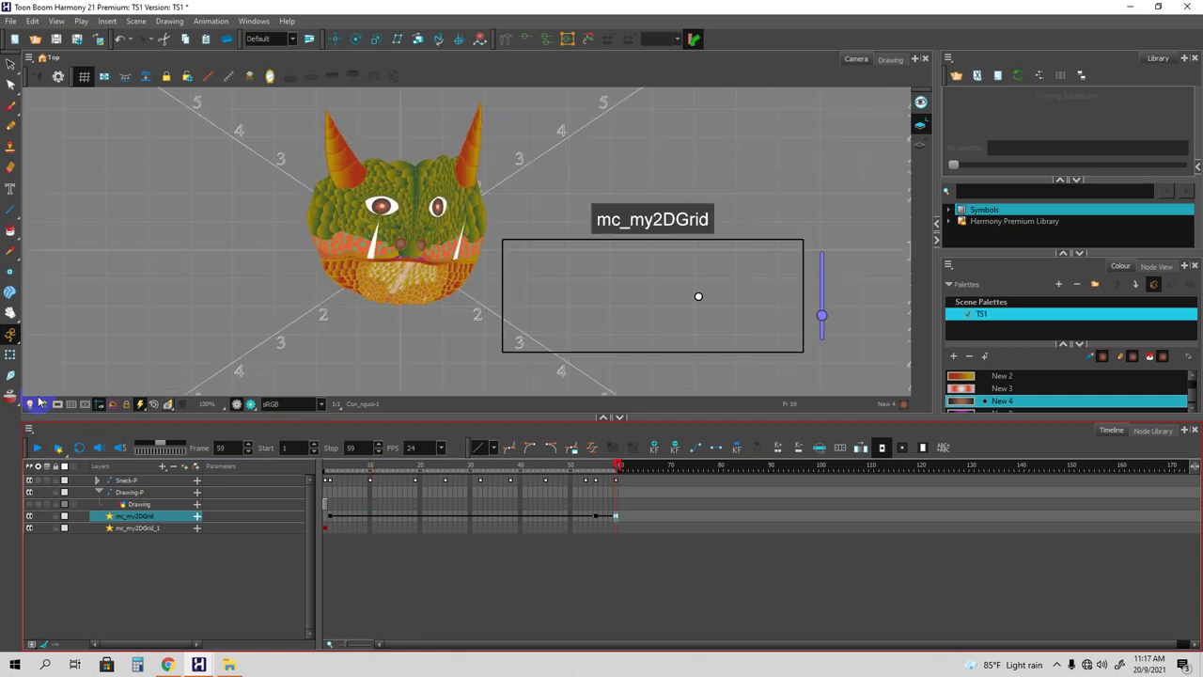
click(79, 448)
click(35, 449)
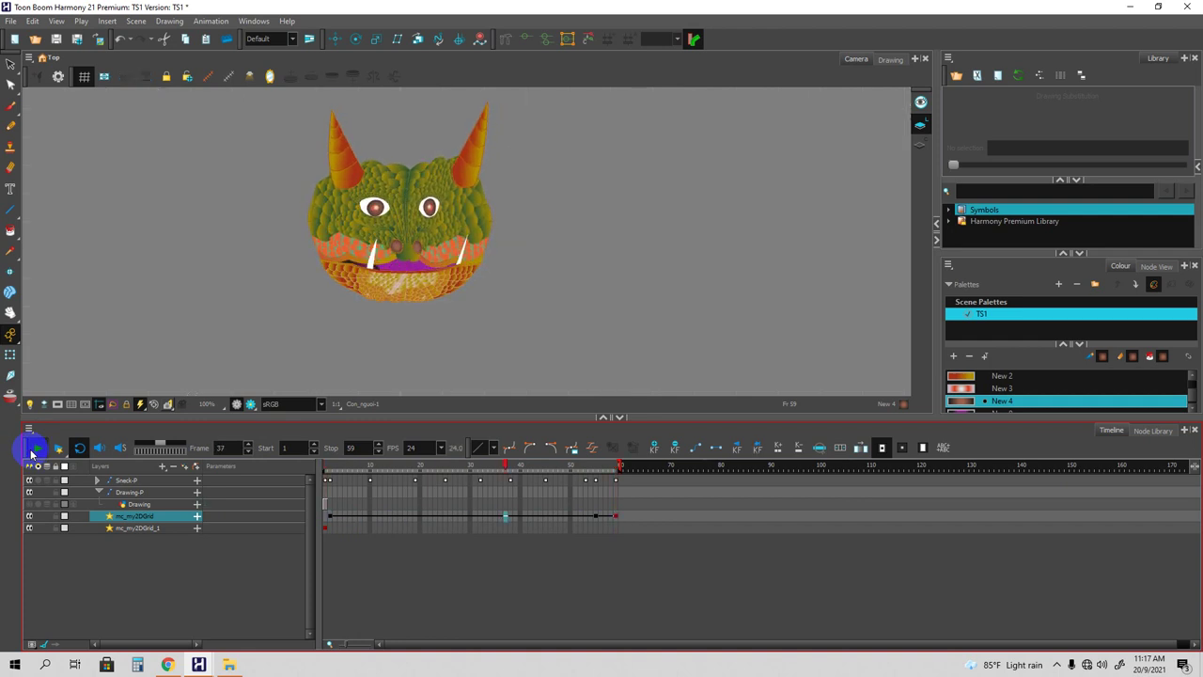